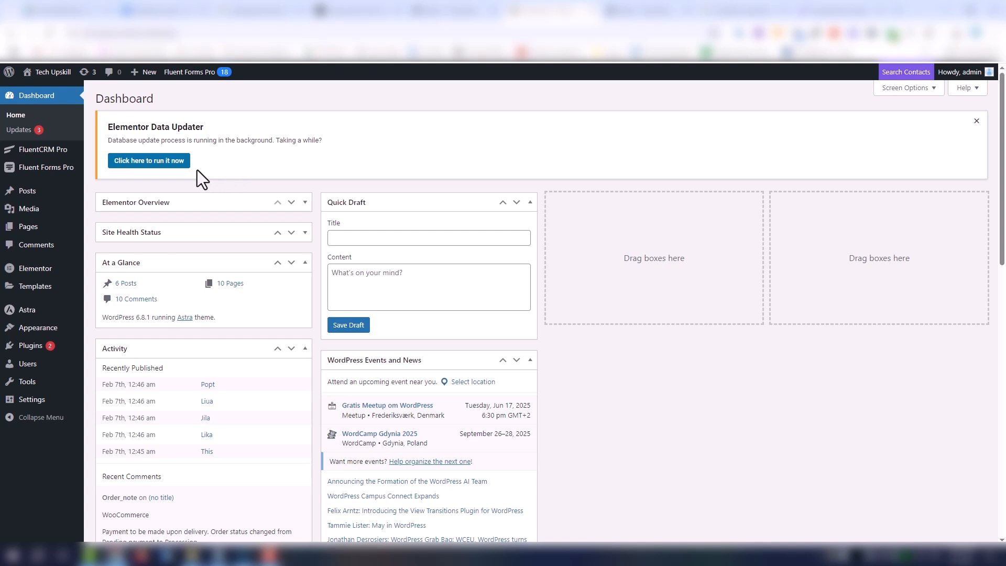
- Create a new blank form in Fluent Forms Pro and rename it Factory screen protector
{"action": "mouse_move", "coordinate": [42, 169]}
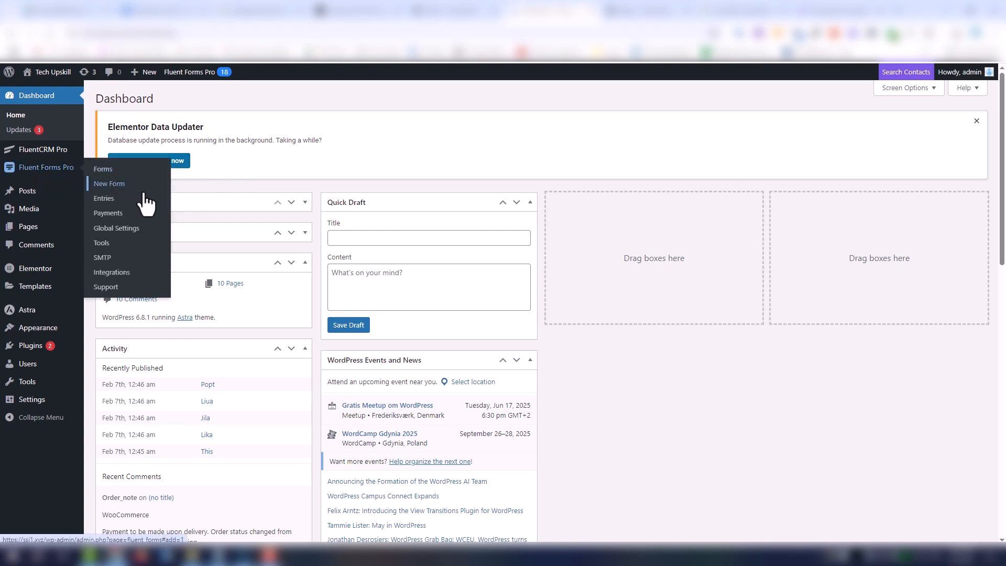
{"action": "left_click", "coordinate": [125, 184]}
{"action": "left_click", "coordinate": [243, 225]}
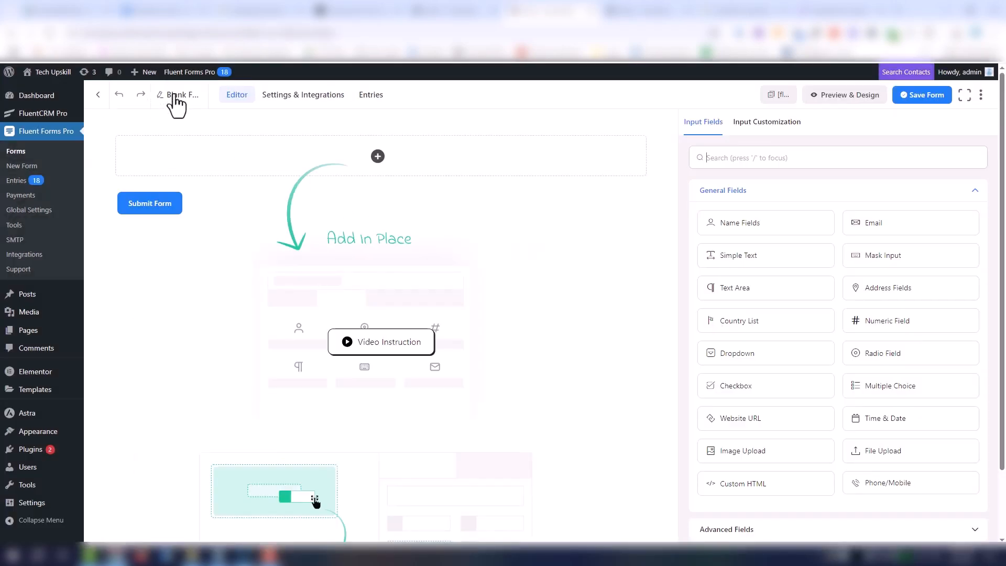
{"action": "left_click", "coordinate": [177, 96]}
{"action": "triple_click", "coordinate": [415, 218]}
{"action": "type", "text": "Factory screen protector"}
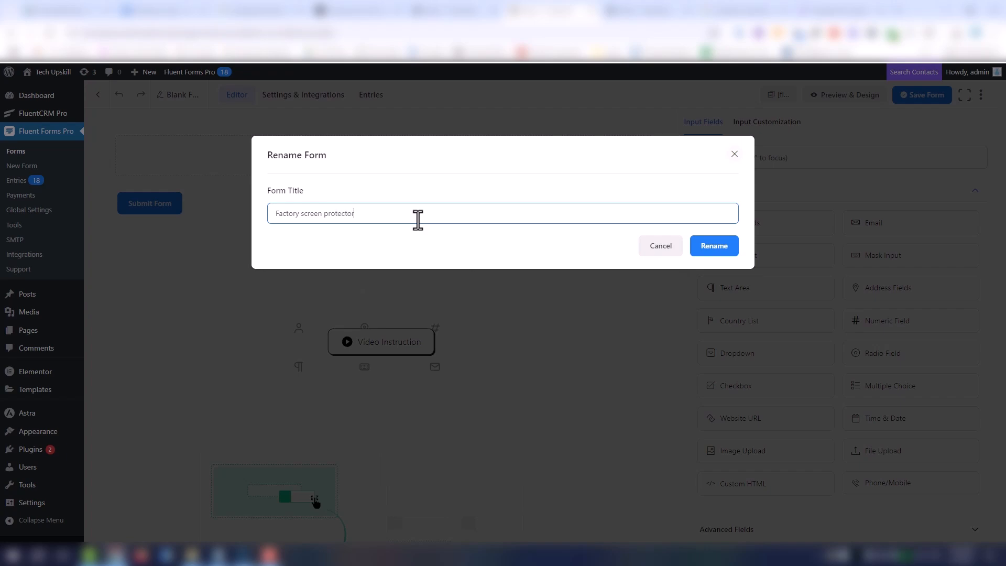
{"action": "left_click", "coordinate": [713, 248]}
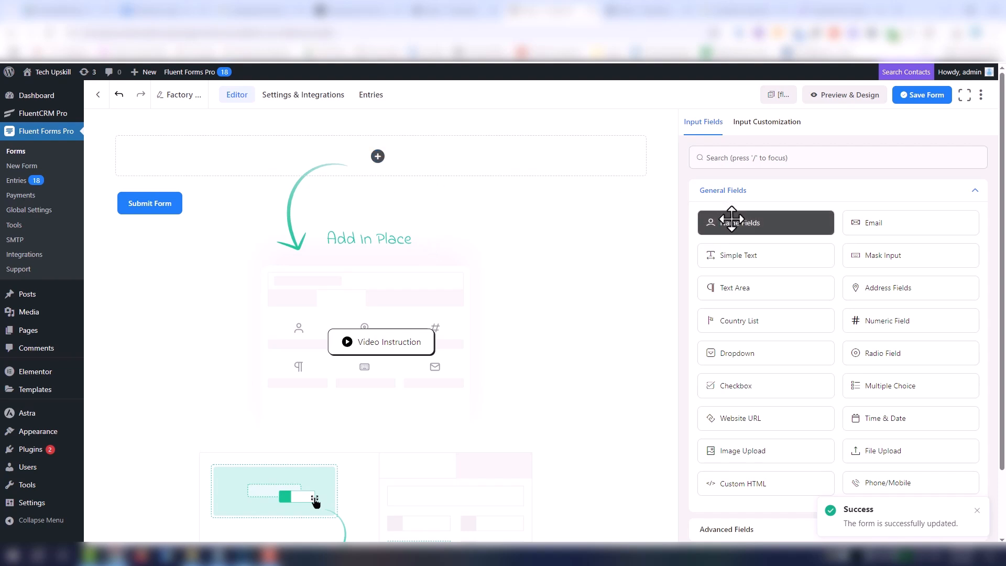
- Add a Name Fields element to the form and an Email field beneath it
{"action": "left_click_drag", "start_coordinate": [731, 219], "coordinate": [439, 162]}
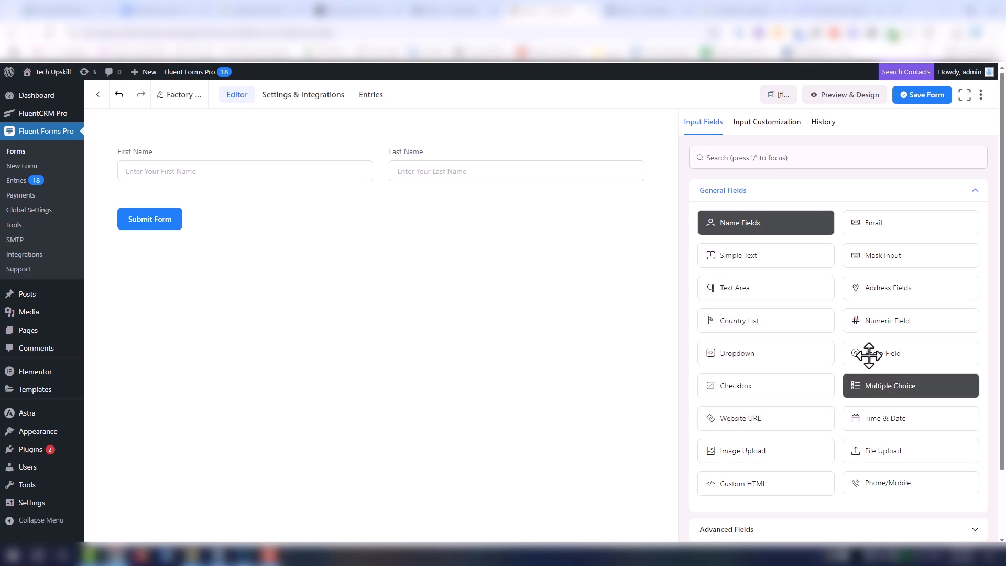
{"action": "left_click_drag", "start_coordinate": [886, 224], "coordinate": [340, 188]}
- Disable Last Name in the name element and relabel the First Name field as Name
{"action": "left_click", "coordinate": [423, 169]}
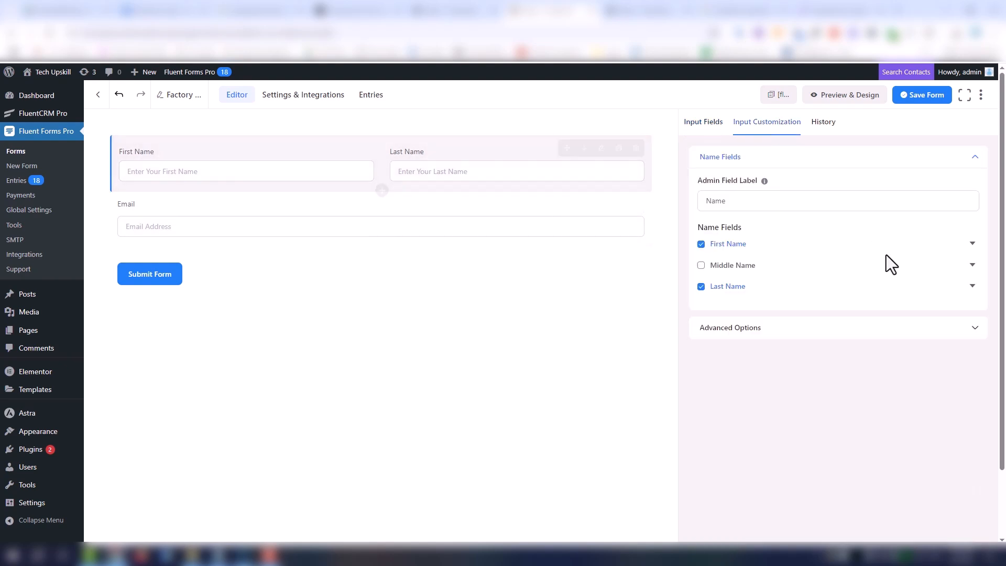
{"action": "left_click", "coordinate": [701, 287]}
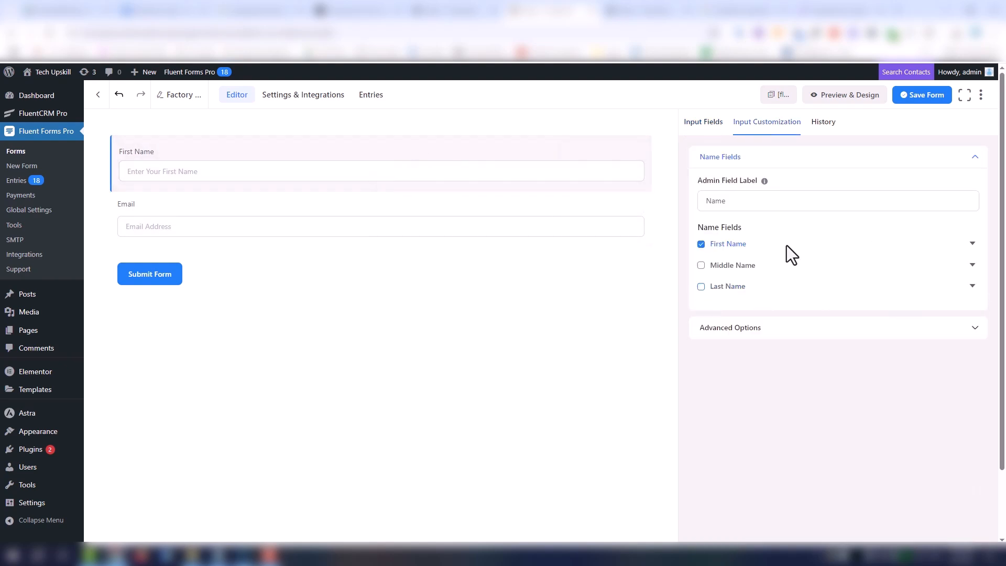
{"action": "left_click", "coordinate": [973, 244]}
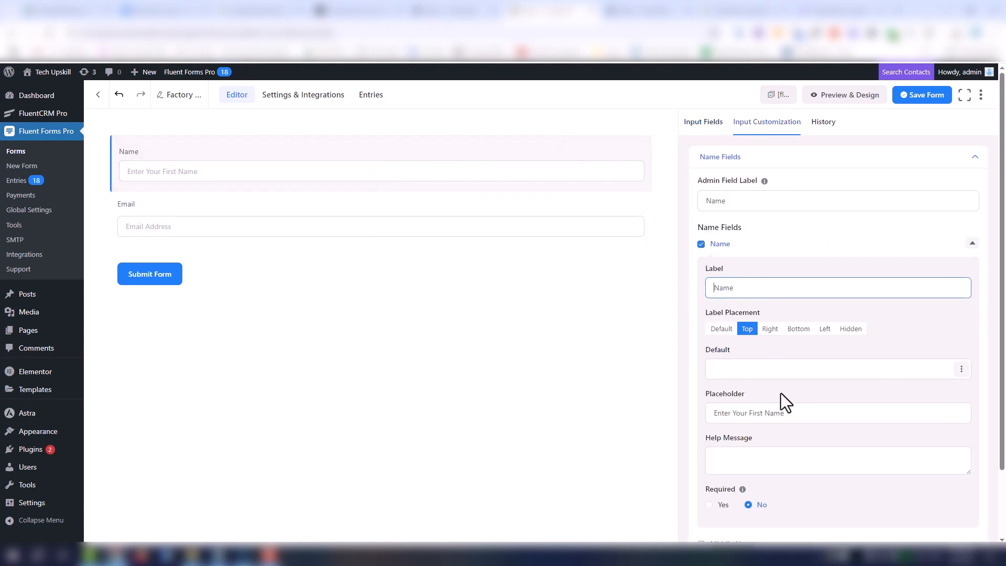
- Make both the Name field and the Email field required
{"action": "left_click", "coordinate": [710, 504]}
{"action": "left_click", "coordinate": [438, 228]}
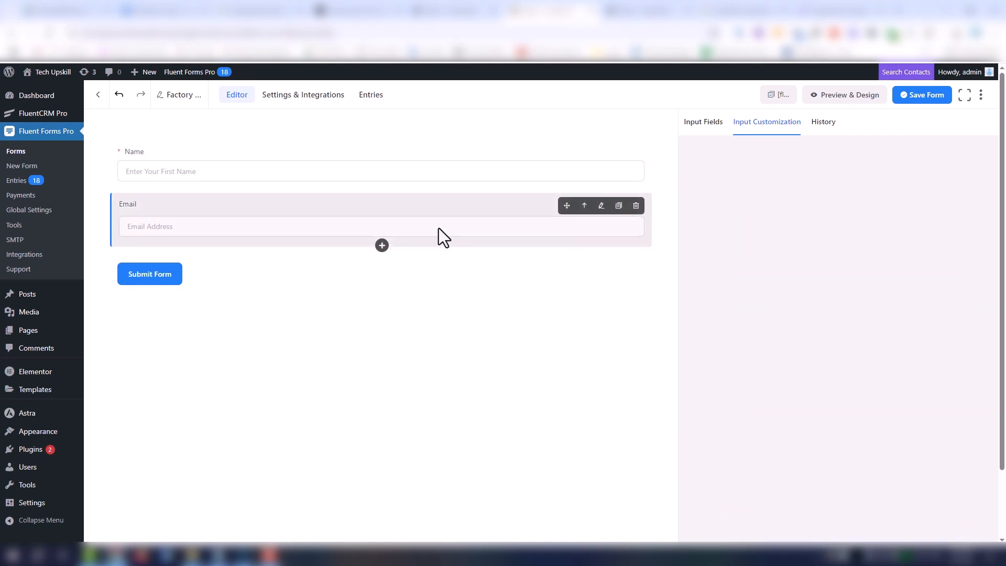
{"action": "left_click", "coordinate": [709, 367]}
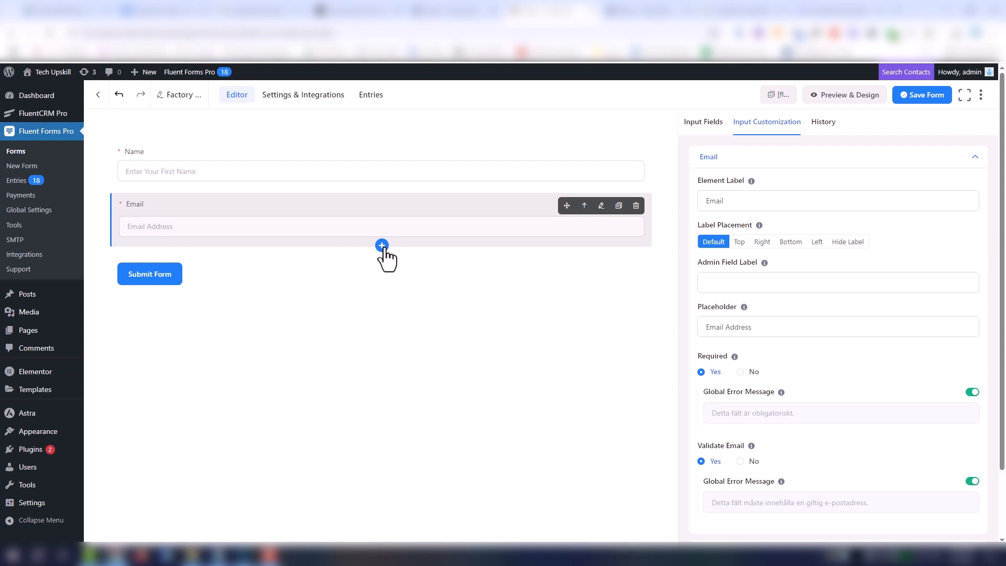
- Add a Custom HTML block below the Email field and clear its default description text
{"action": "left_click", "coordinate": [382, 246]}
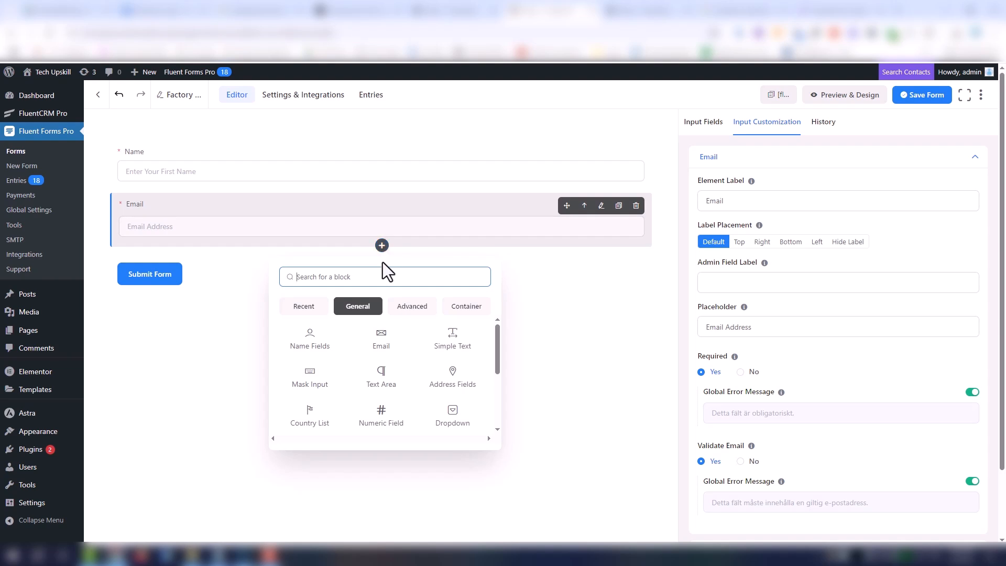
{"action": "type", "text": "ht"}
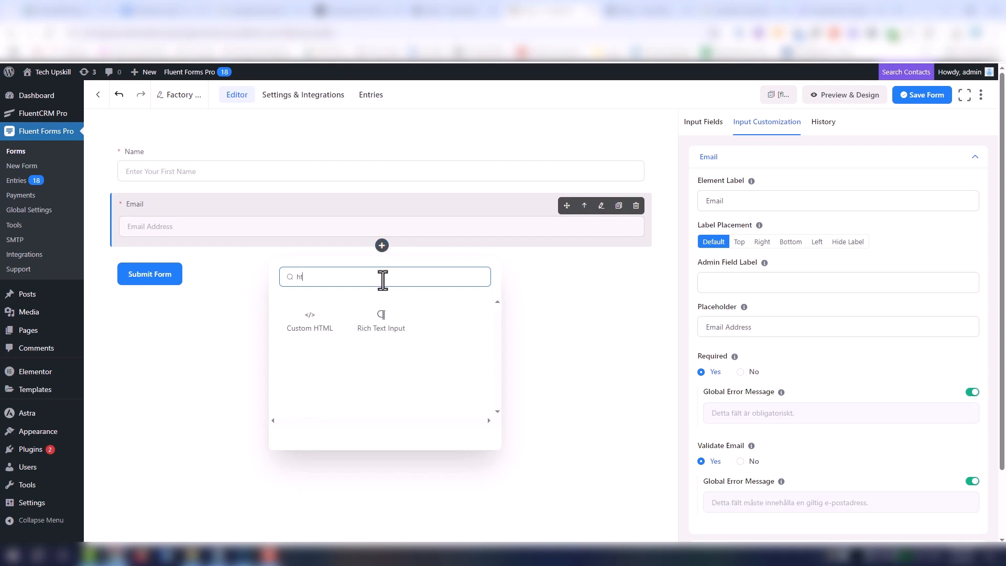
{"action": "left_click", "coordinate": [310, 314]}
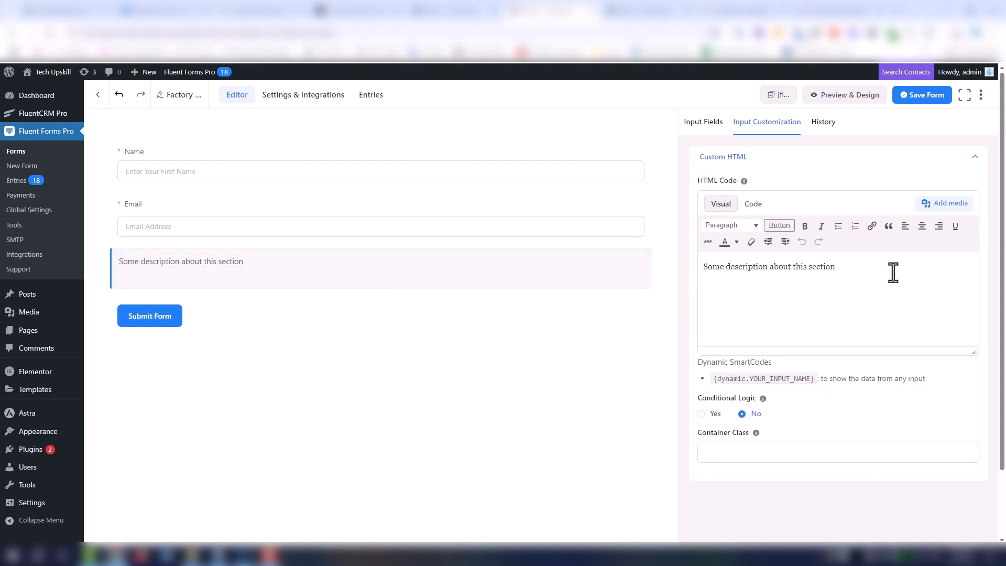
{"action": "key", "text": "ctrl+a"}
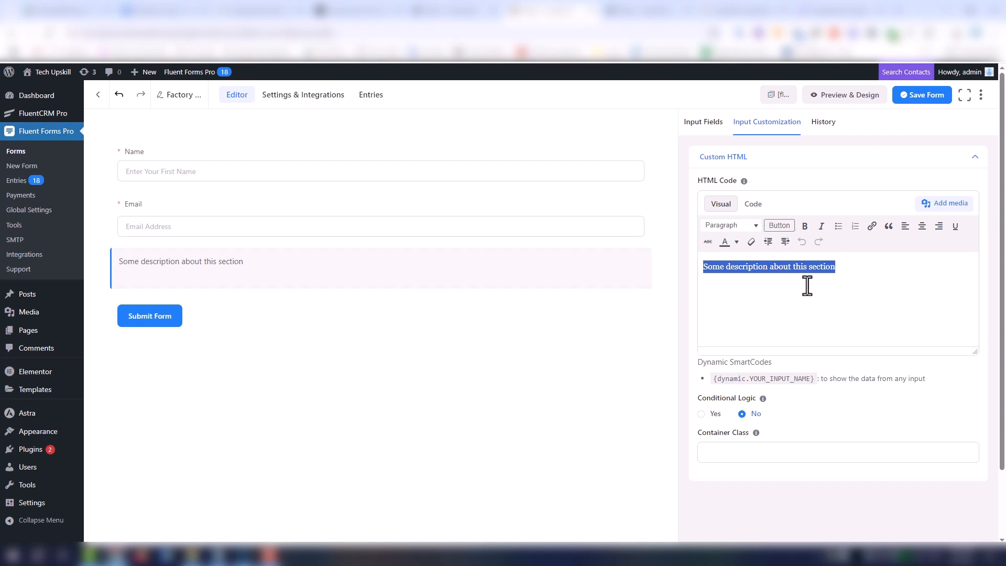
{"action": "key", "text": "BackSpace"}
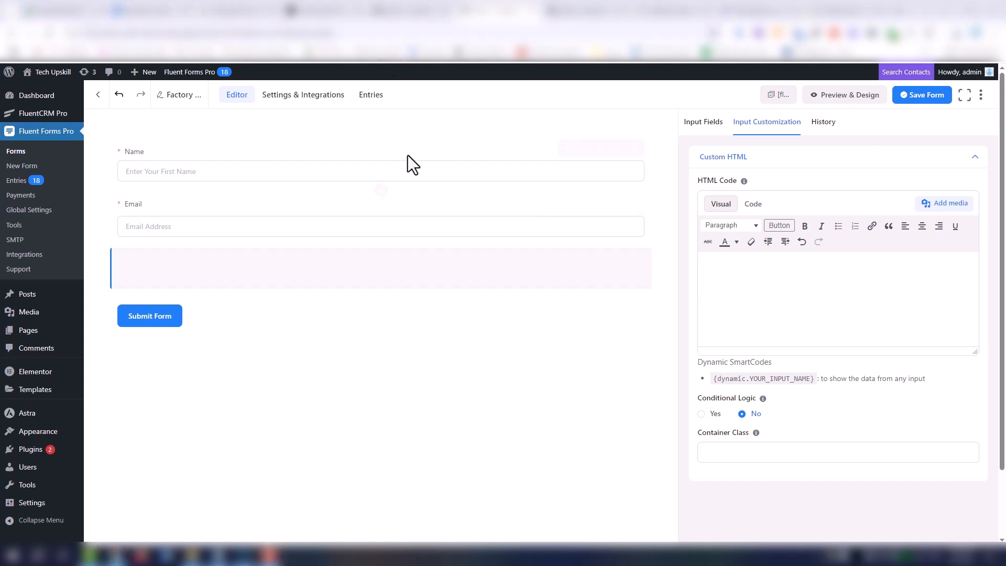
- Insert the phone case and screen protector images from the media library into the Custom HTML block, leaving out the kit image
{"action": "left_click", "coordinate": [955, 203]}
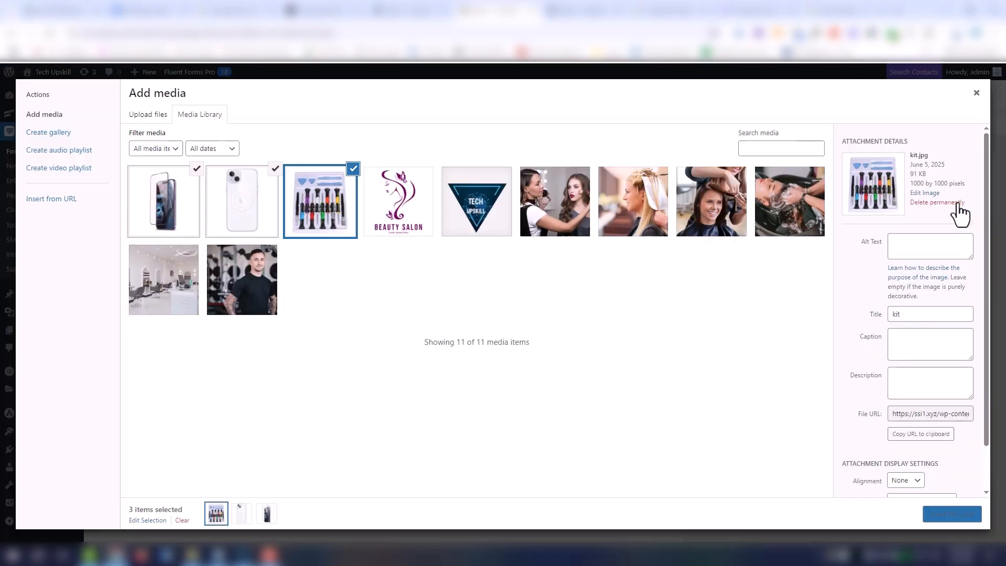
{"action": "left_click", "coordinate": [326, 212]}
{"action": "left_click", "coordinate": [226, 201]}
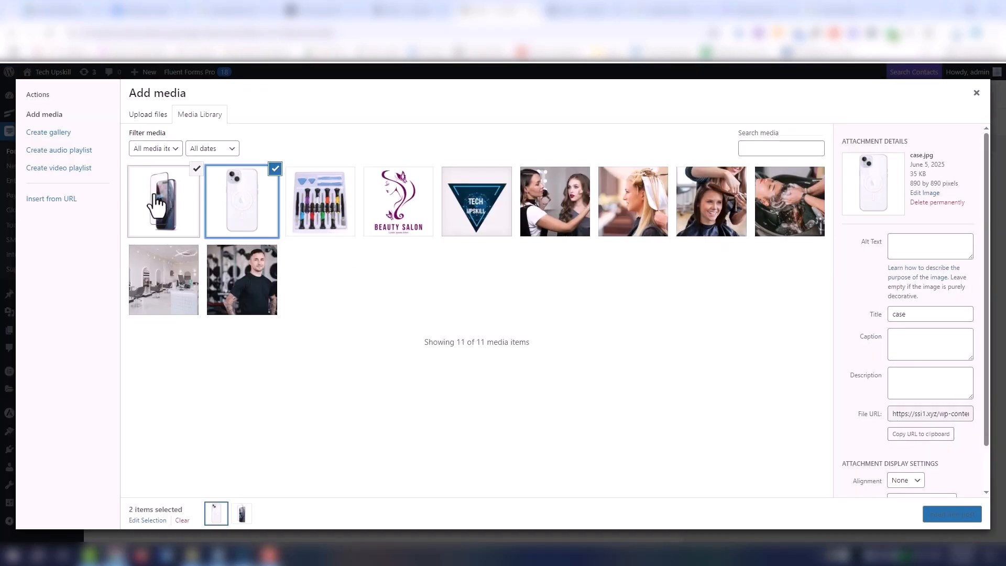
{"action": "left_click", "coordinate": [155, 195]}
{"action": "left_click", "coordinate": [966, 511]}
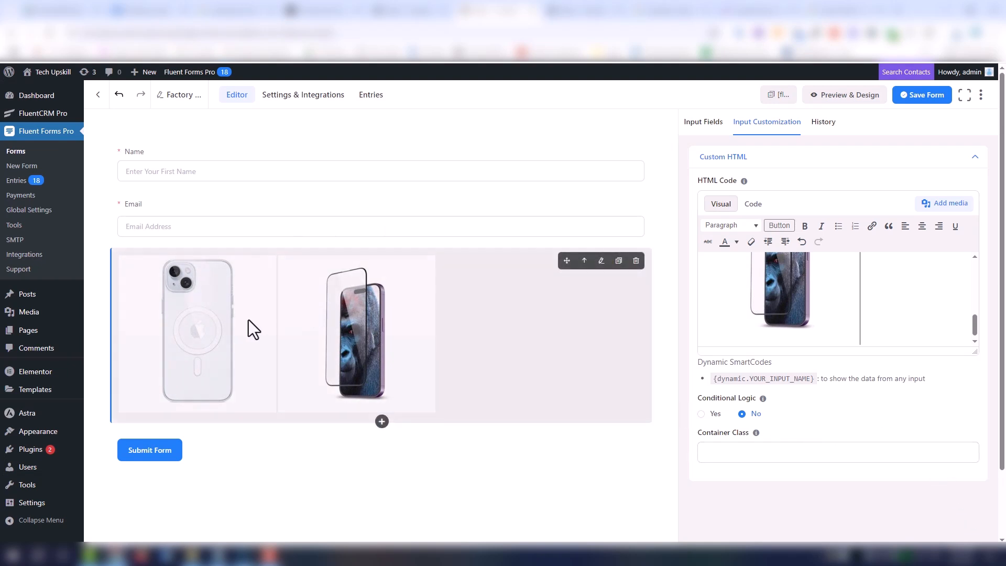
- Delete the phone case image from the Custom HTML block, keeping only the screen protector image
{"action": "scroll", "coordinate": [859, 322], "scroll_direction": "up", "scroll_amount": 1}
{"action": "scroll", "coordinate": [864, 317], "scroll_direction": "up", "scroll_amount": 2}
{"action": "left_click", "coordinate": [855, 316]}
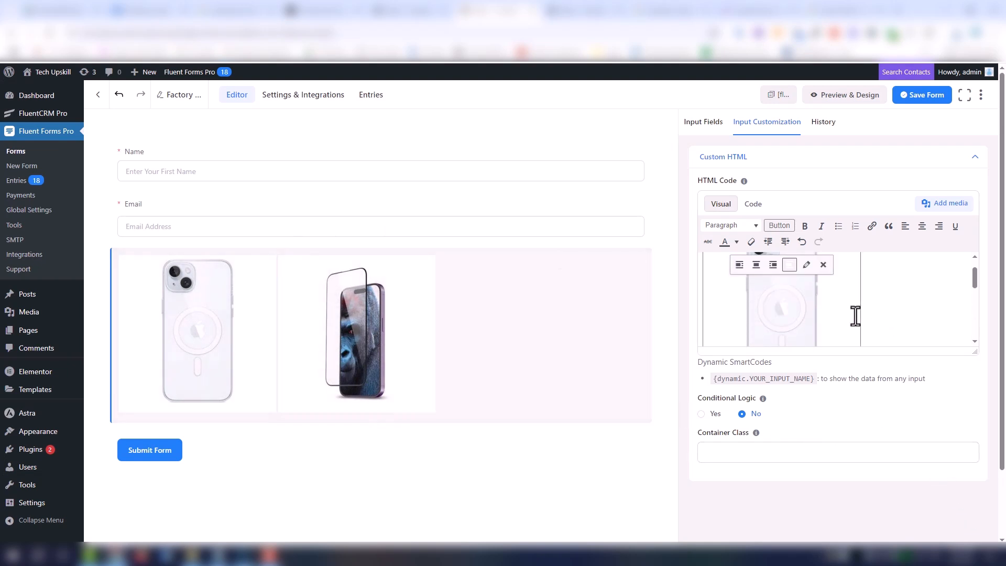
{"action": "key", "text": "Delete"}
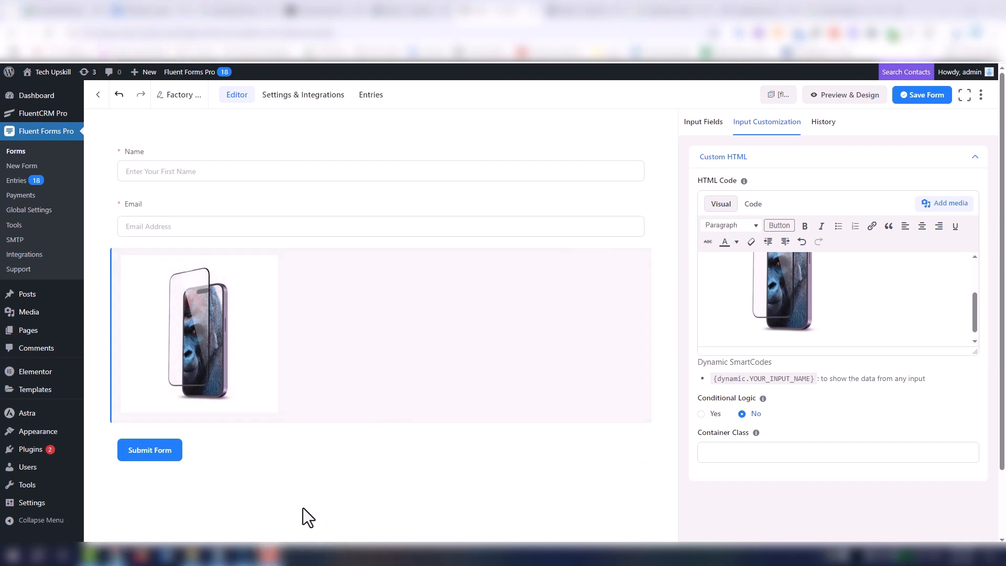
- Bring the screen protector description from the ChatGPT conversation into the Custom HTML block, directly after the image
{"action": "left_click", "coordinate": [412, 10]}
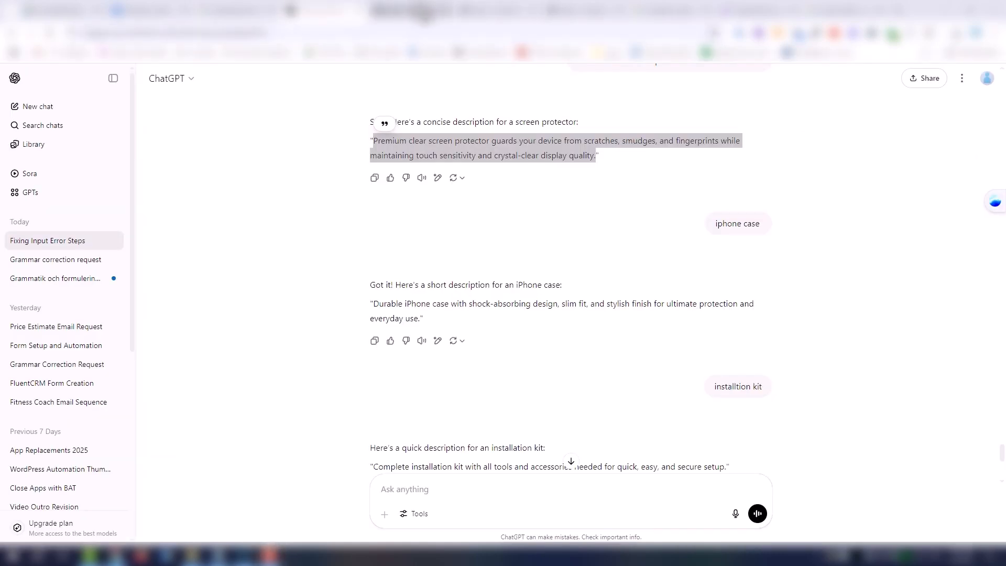
{"action": "left_click", "coordinate": [426, 15]}
{"action": "left_click", "coordinate": [497, 13]}
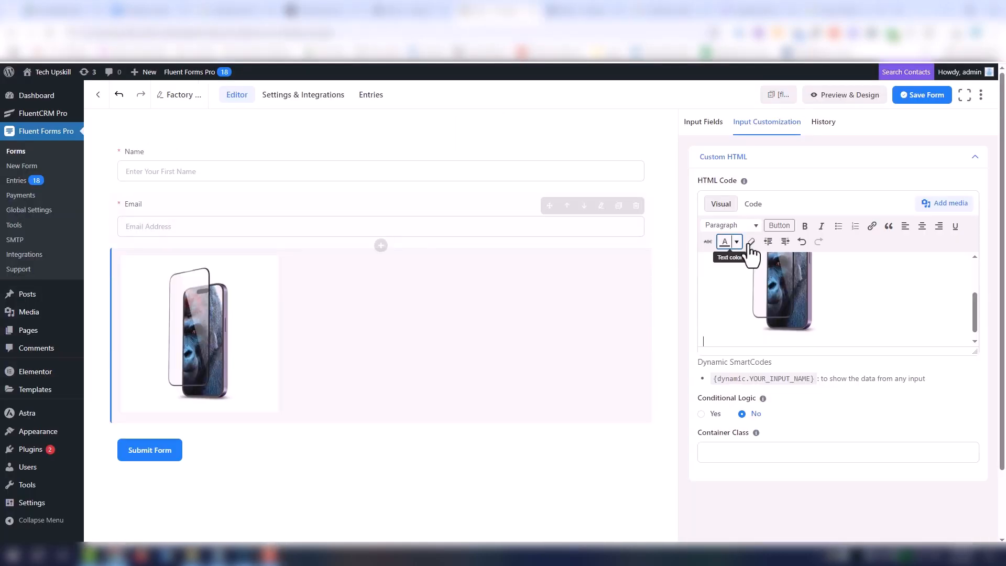
{"action": "scroll", "coordinate": [854, 321], "scroll_direction": "up", "scroll_amount": 2}
{"action": "left_click", "coordinate": [793, 275]}
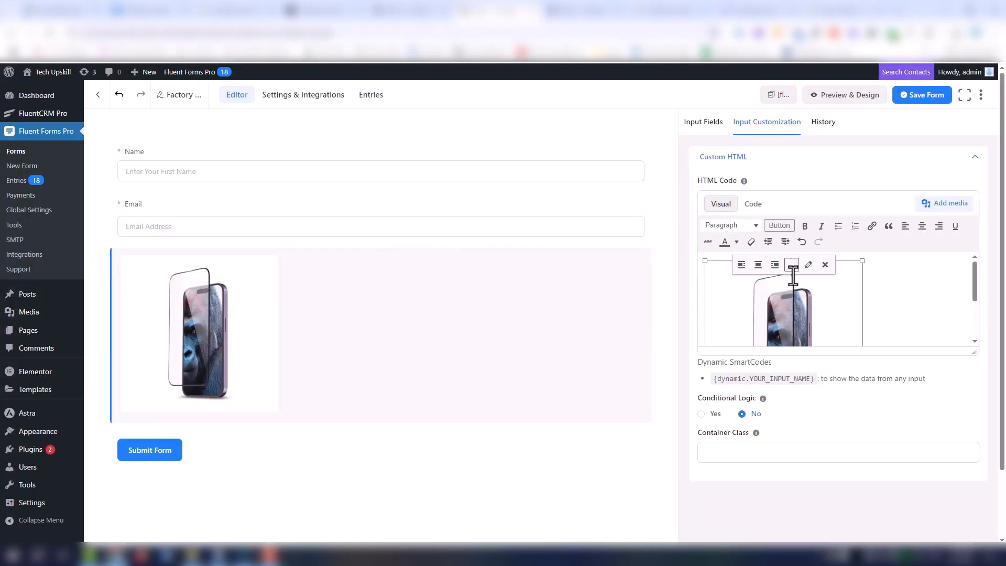
{"action": "left_click", "coordinate": [888, 277]}
{"action": "type", "text": "Premium clear screen protector guards your device from scratches, smudges, and fingerprints while maintaining touch sensitivity and crystal-clear display quality."}
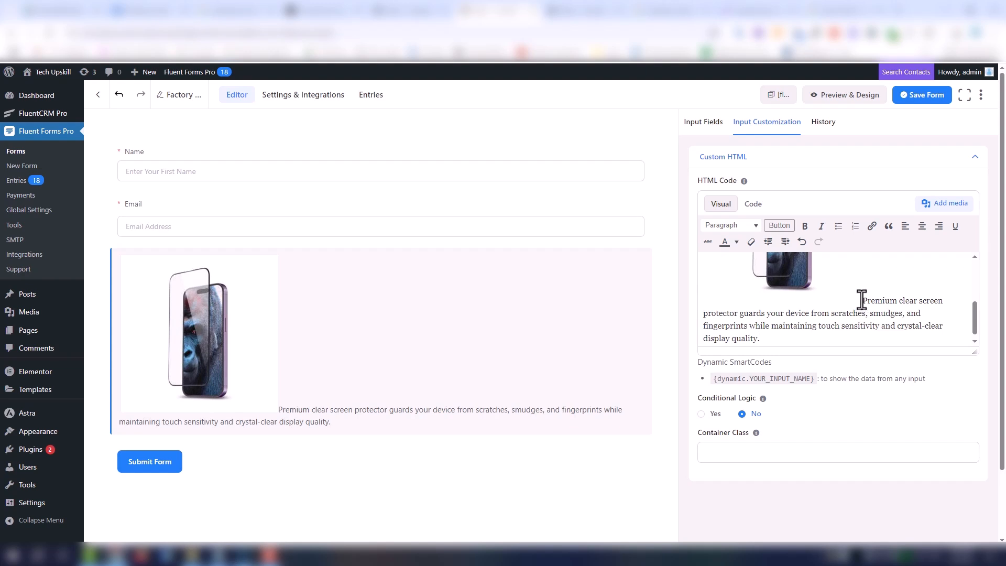
- Shrink the screen protector image proportionally to about 70 percent of its size
{"action": "scroll", "coordinate": [859, 293], "scroll_direction": "up", "scroll_amount": 3}
{"action": "left_click", "coordinate": [822, 303]}
{"action": "scroll", "coordinate": [821, 304], "scroll_direction": "down", "scroll_amount": 2}
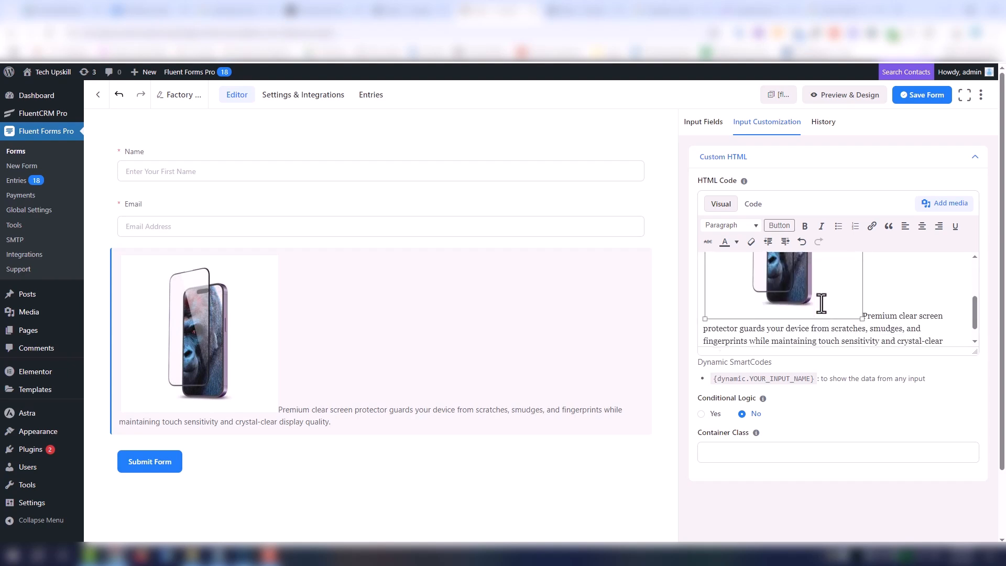
{"action": "left_click_drag", "start_coordinate": [860, 311], "coordinate": [816, 274]}
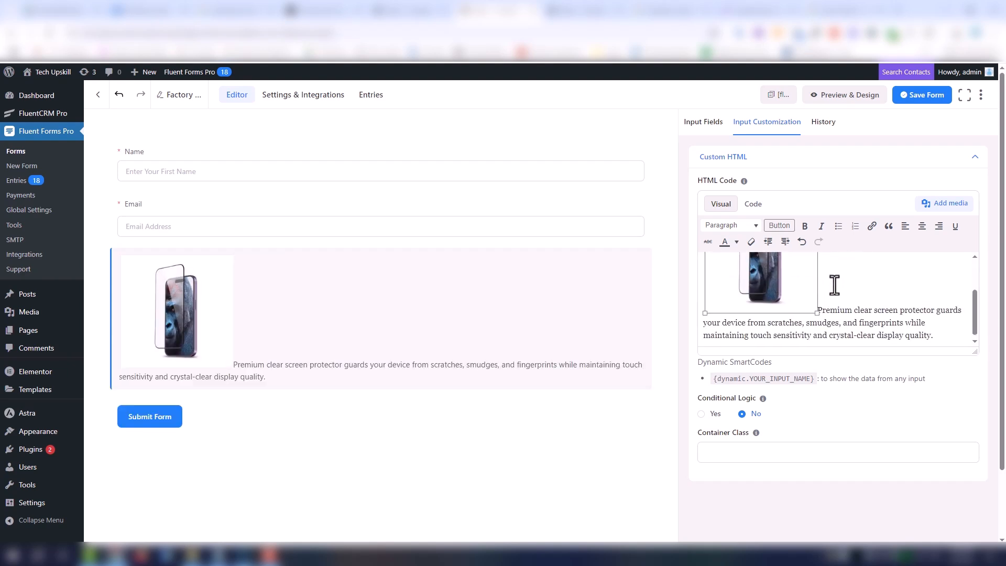
- Center-align all content of the Custom HTML block
{"action": "scroll", "coordinate": [833, 286], "scroll_direction": "up", "scroll_amount": 2}
{"action": "left_click", "coordinate": [833, 290]}
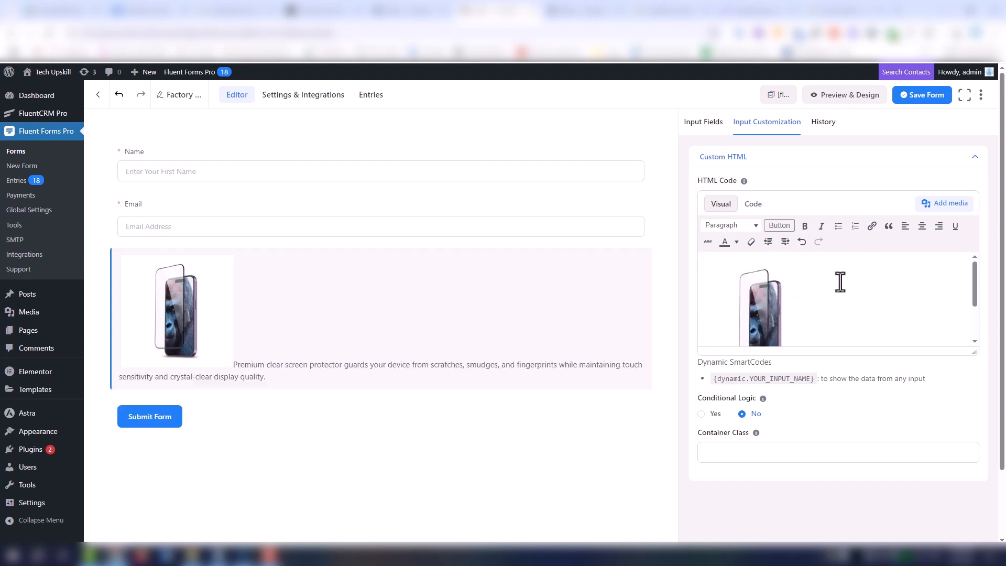
{"action": "key", "text": "ctrl+a"}
{"action": "left_click", "coordinate": [922, 227]}
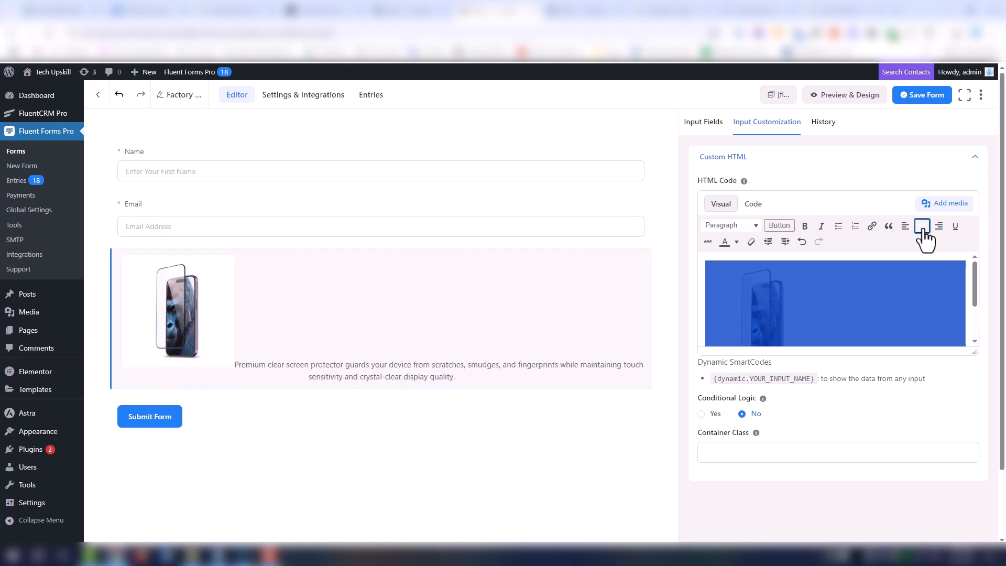
- Remove the description after the image and paste it above the image, separated by line breaks
{"action": "left_click", "coordinate": [874, 302]}
{"action": "scroll", "coordinate": [817, 314], "scroll_direction": "down", "scroll_amount": 1}
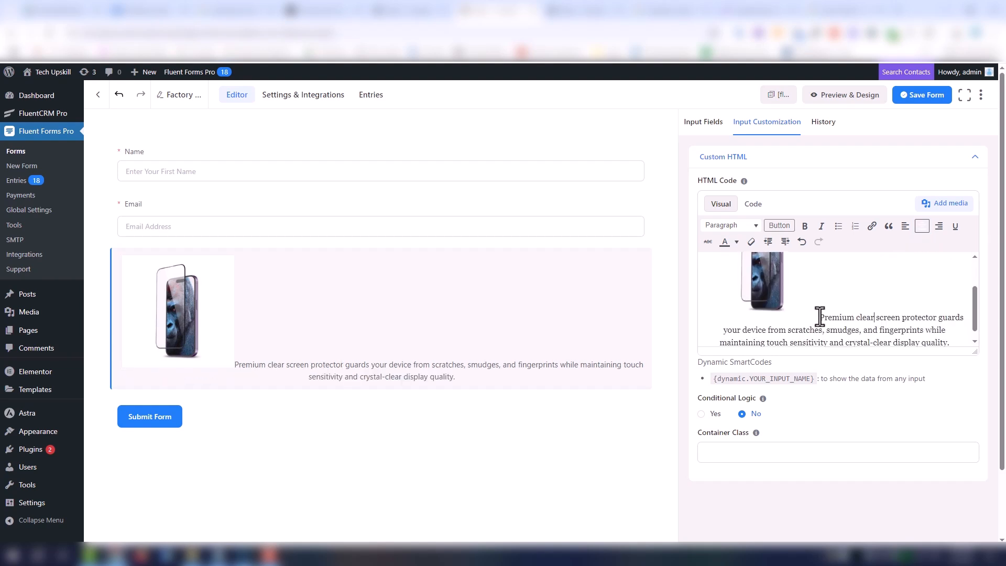
{"action": "left_click_drag", "start_coordinate": [821, 317], "coordinate": [958, 348]}
{"action": "key", "text": "ctrl+c"}
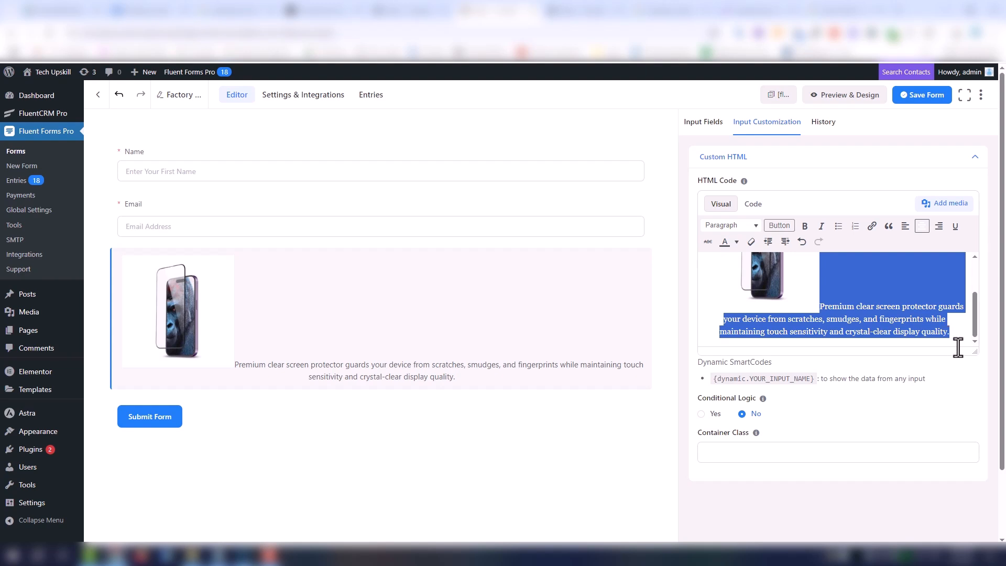
{"action": "key", "text": "BackSpace"}
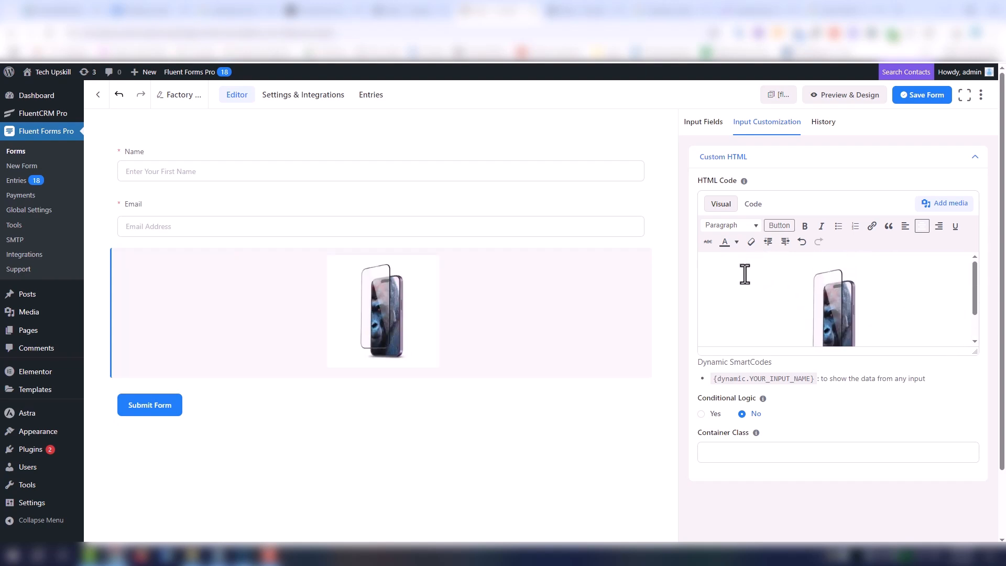
{"action": "key", "text": "ctrl+v"}
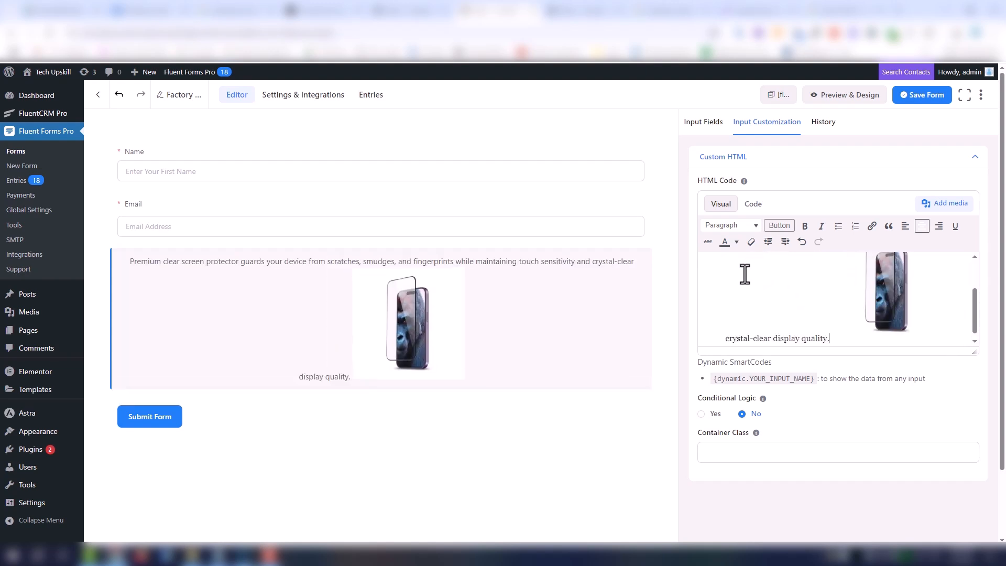
{"action": "key", "text": "Return"}
{"action": "key", "text": "Return"}
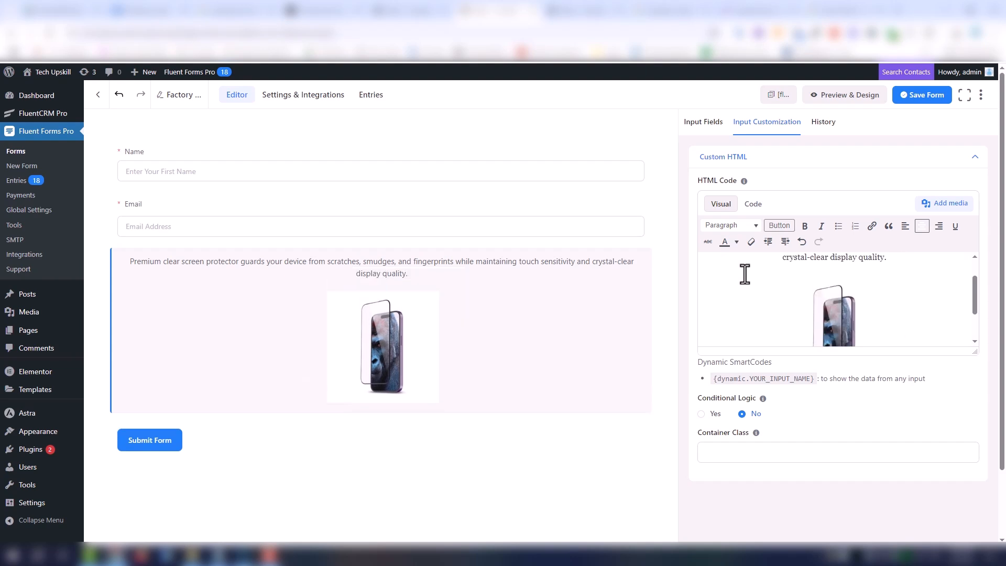
- Format the screen protector description above the image as Heading 4
{"action": "scroll", "coordinate": [885, 264], "scroll_direction": "up", "scroll_amount": 1}
{"action": "left_click_drag", "start_coordinate": [891, 292], "coordinate": [695, 265]}
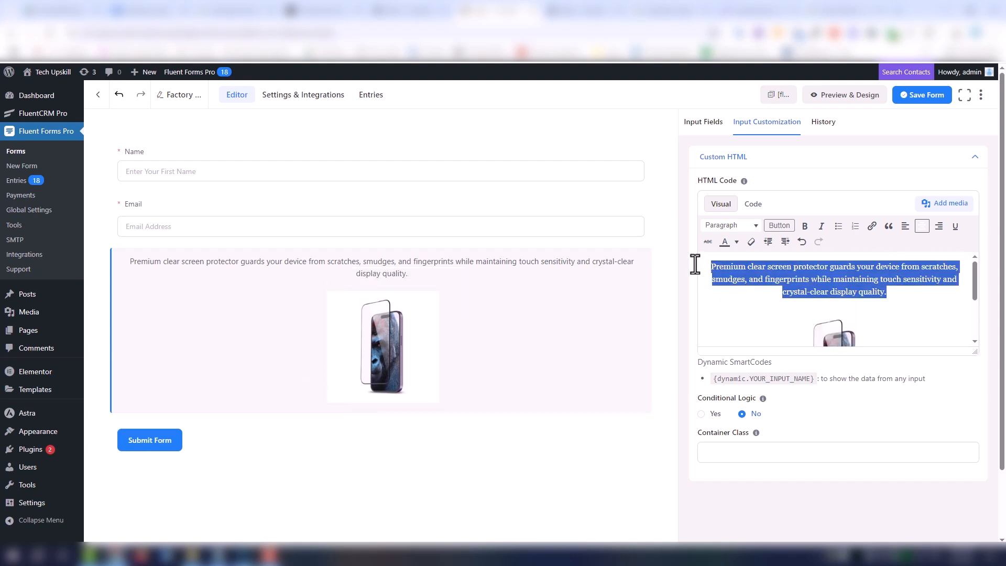
{"action": "left_click", "coordinate": [726, 225]}
{"action": "left_click", "coordinate": [755, 330]}
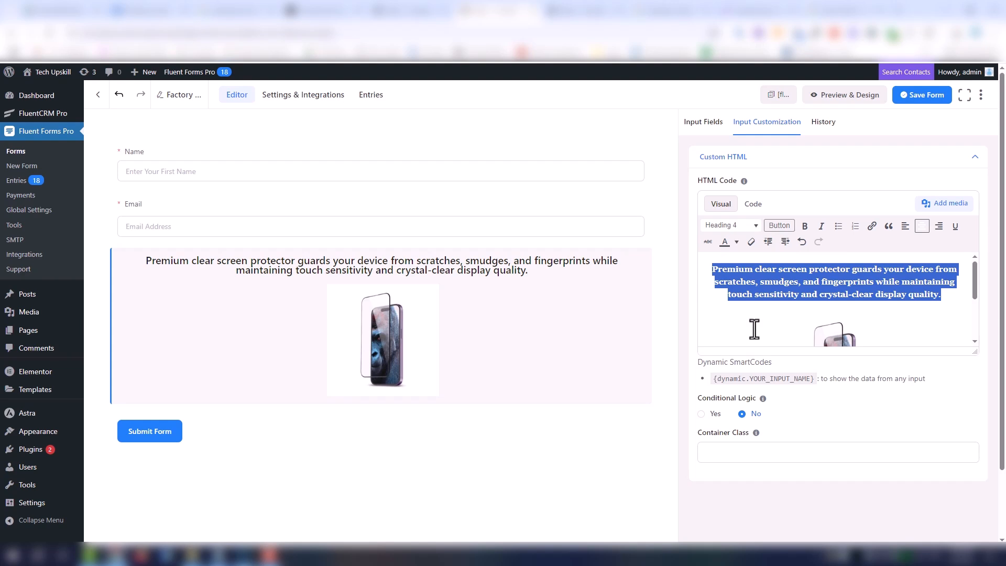
{"action": "left_click", "coordinate": [954, 285]}
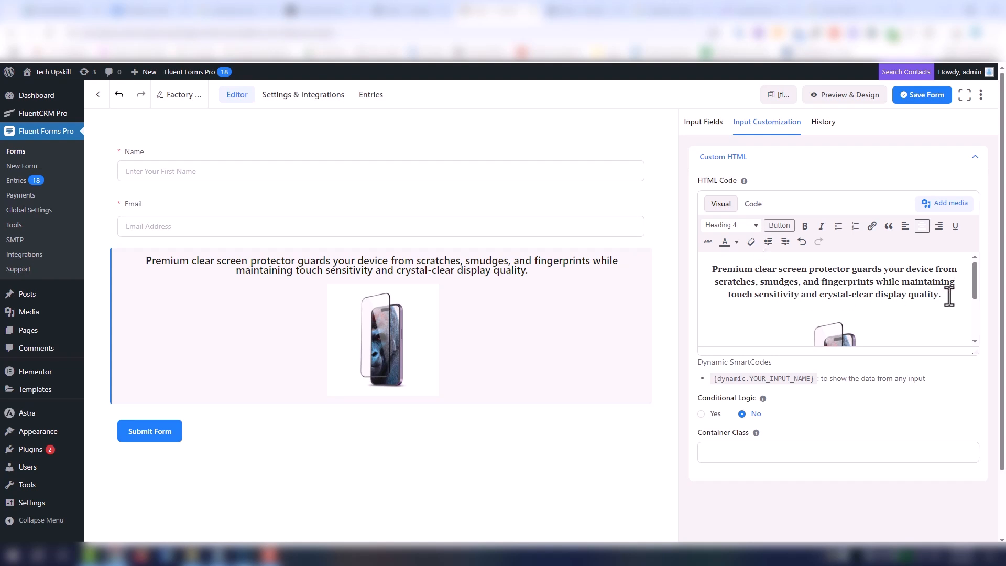
{"action": "left_click_drag", "start_coordinate": [950, 297], "coordinate": [716, 271]}
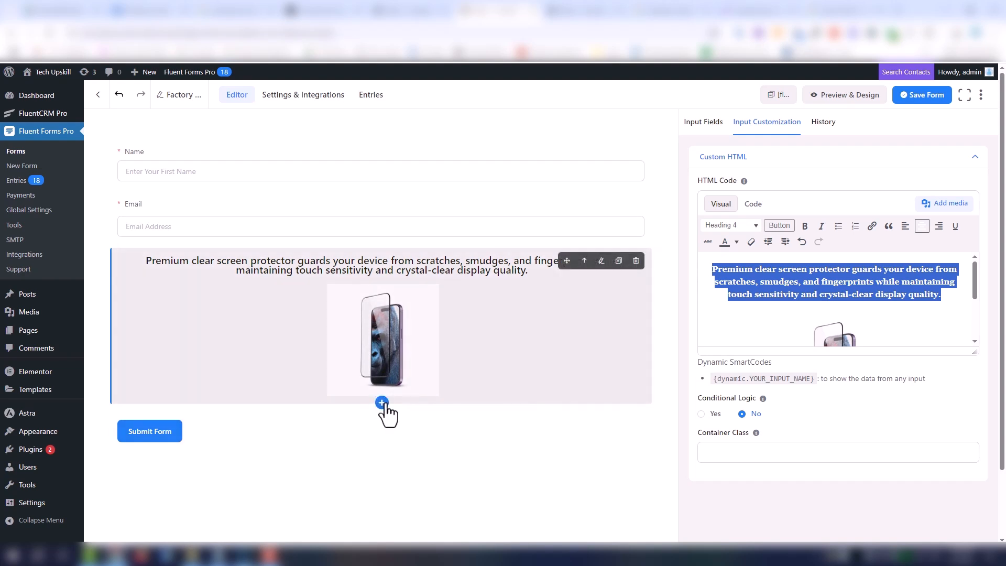
- Add a Numeric Field directly below the screen protector block
{"action": "left_click", "coordinate": [382, 402]}
{"action": "scroll", "coordinate": [385, 461], "scroll_direction": "down", "scroll_amount": 1}
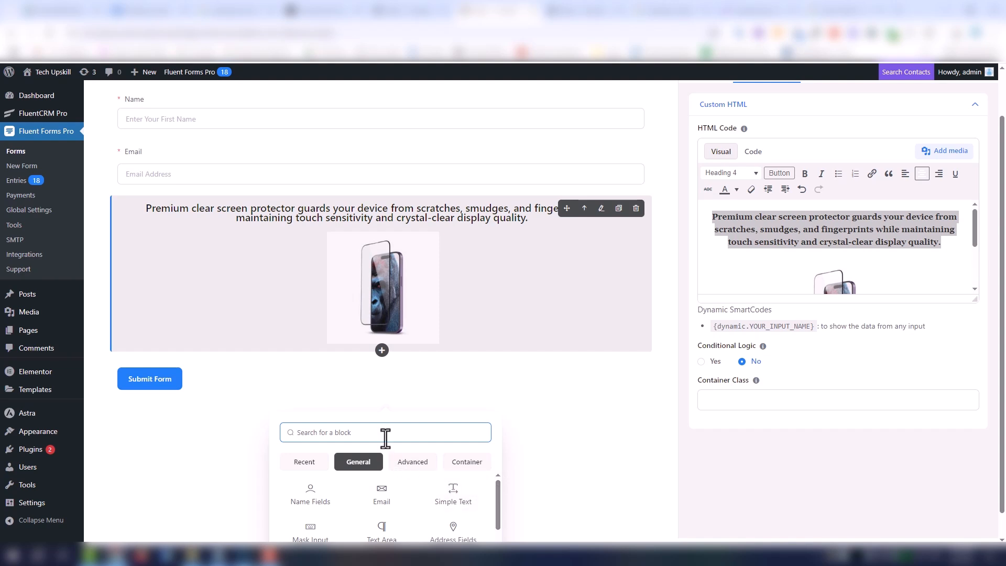
{"action": "type", "text": "nu"}
{"action": "left_click", "coordinate": [320, 467]}
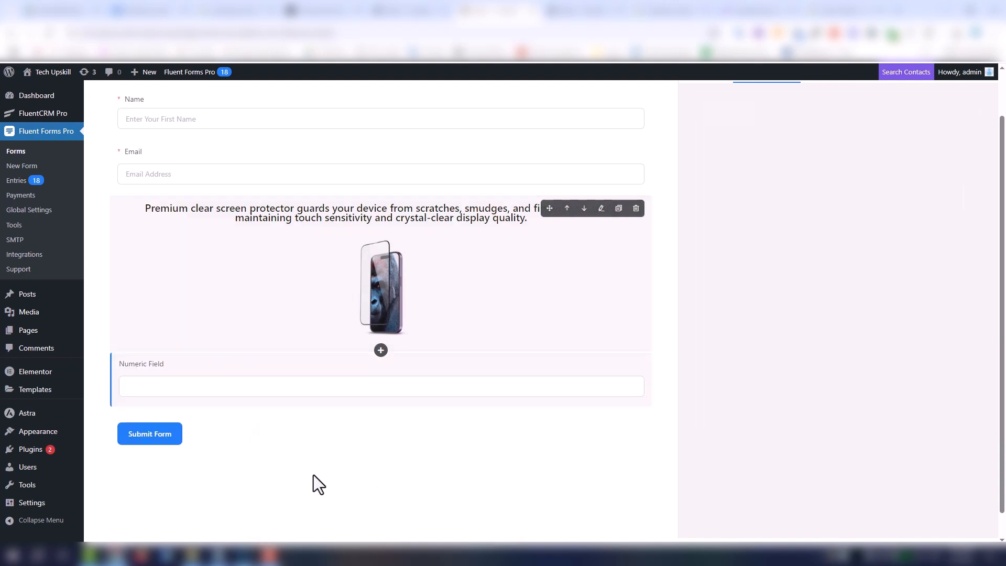
{"action": "scroll", "coordinate": [445, 372], "scroll_direction": "up", "scroll_amount": 1}
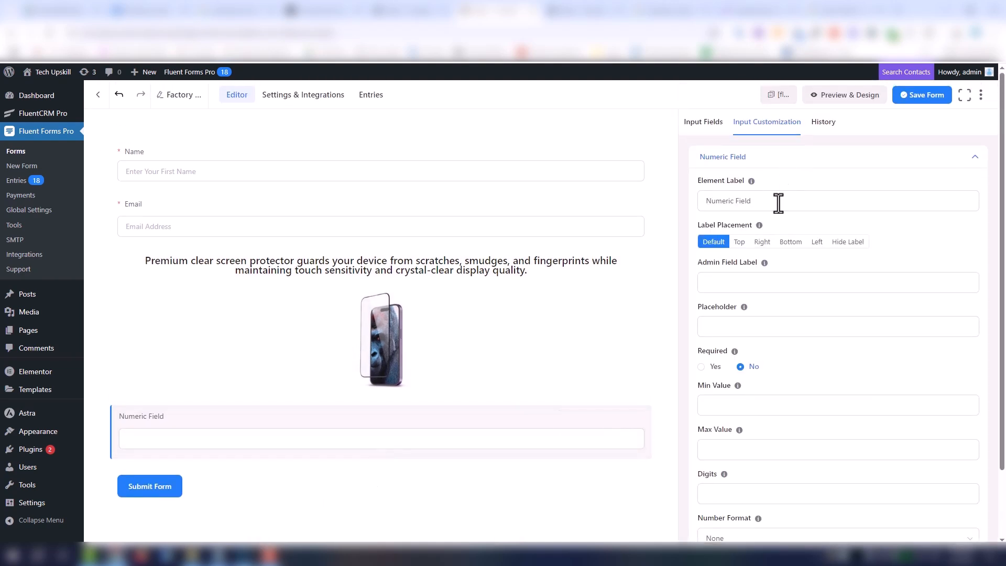
- Change the numeric field's element label to "Quantity" and copy the label text
{"action": "left_click", "coordinate": [777, 202]}
{"action": "left_click_drag", "start_coordinate": [777, 203], "coordinate": [678, 193]}
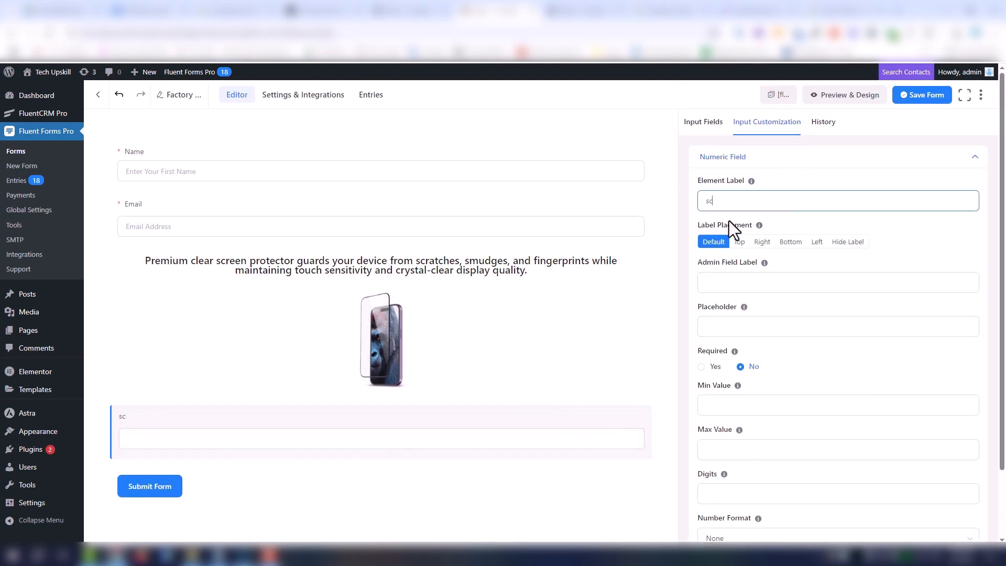
{"action": "type", "text": "sc"}
{"action": "key", "text": "BackSpace"}
{"action": "key", "text": "BackSpace"}
{"action": "type", "text": "Q"}
{"action": "key", "text": "ctrl+a"}
{"action": "key", "text": "ctrl+c"}
- Set the Quantity field's name attribute to "sc_Quantity" in its advanced options
{"action": "scroll", "coordinate": [851, 508], "scroll_direction": "down", "scroll_amount": 3}
{"action": "left_click", "coordinate": [819, 483]}
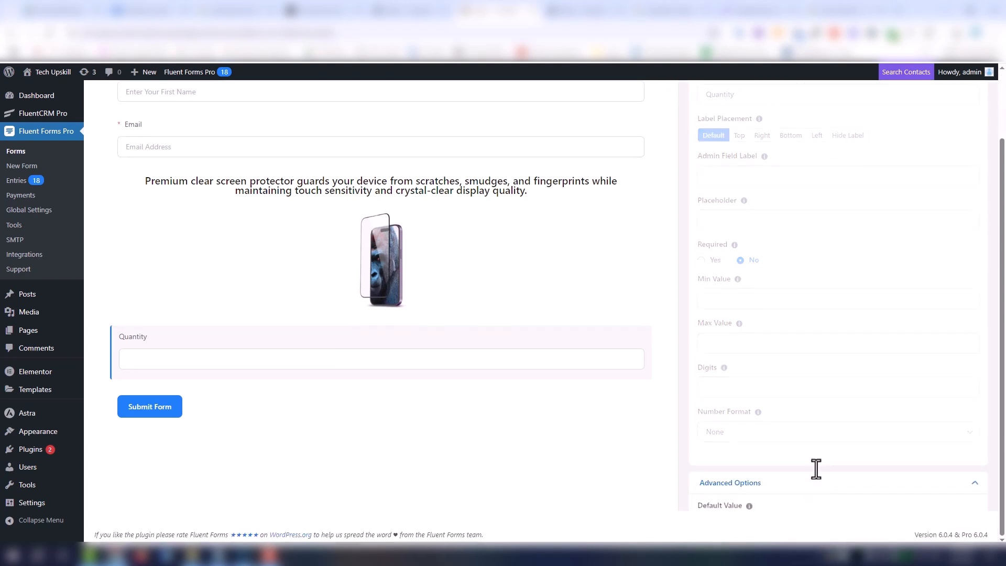
{"action": "scroll", "coordinate": [818, 445], "scroll_direction": "down", "scroll_amount": 5}
{"action": "left_click", "coordinate": [777, 395]}
{"action": "key", "text": "ctrl+a"}
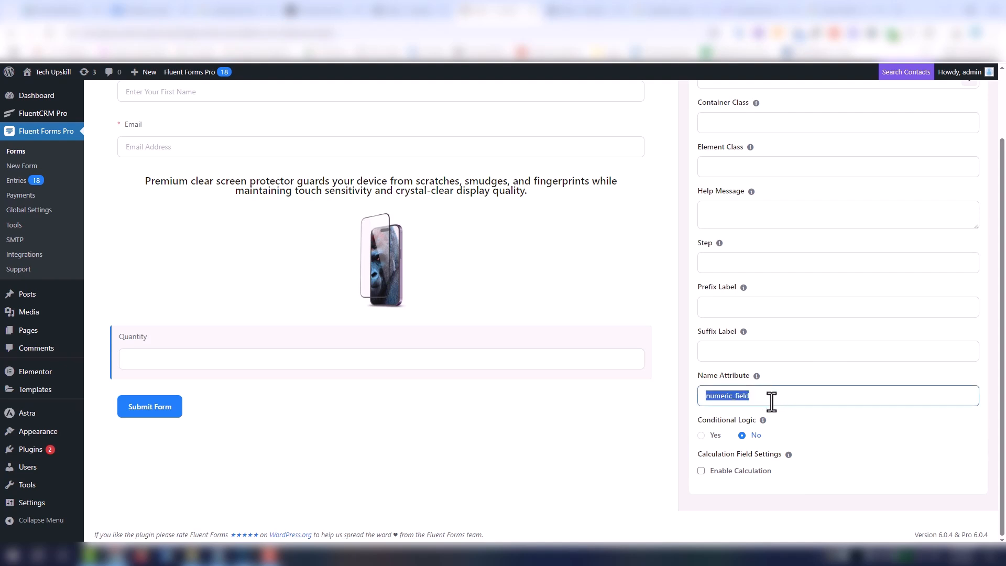
{"action": "type", "text": "sc_"}
{"action": "key", "text": "ctrl+v"}
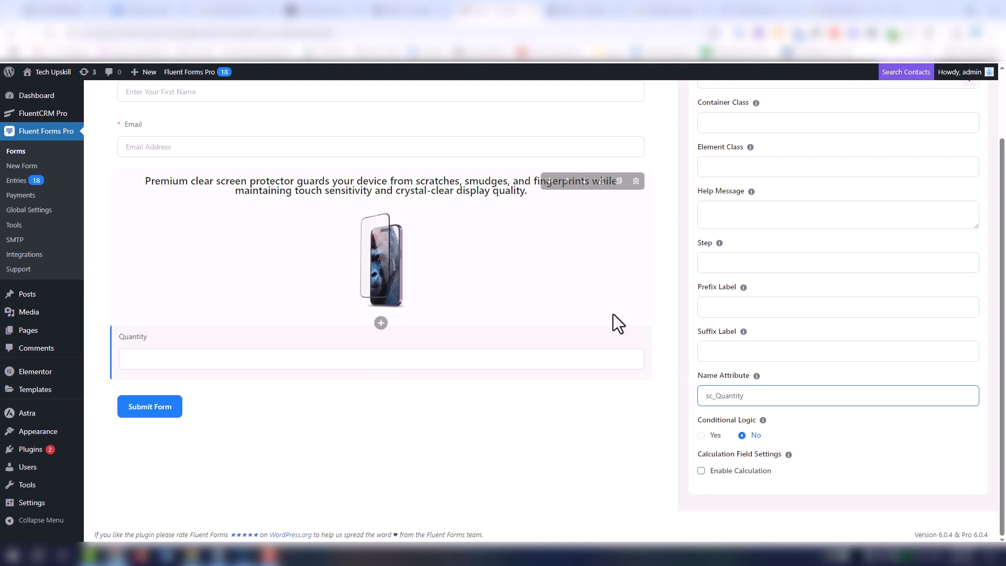
- Duplicate the screen protector block twice and move the Quantity field directly below the first block
{"action": "scroll", "coordinate": [614, 320], "scroll_direction": "up", "scroll_amount": 1}
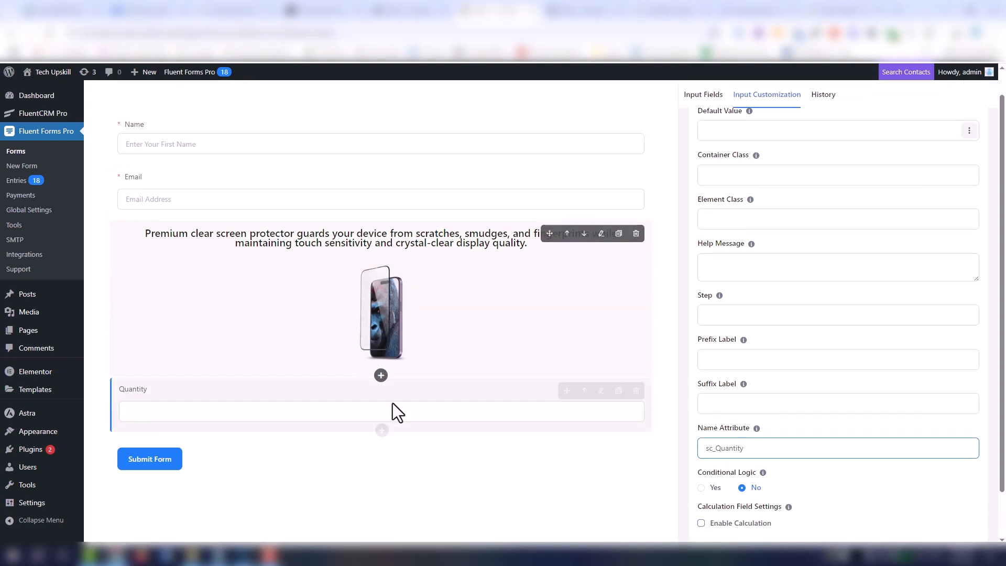
{"action": "mouse_move", "coordinate": [598, 256]}
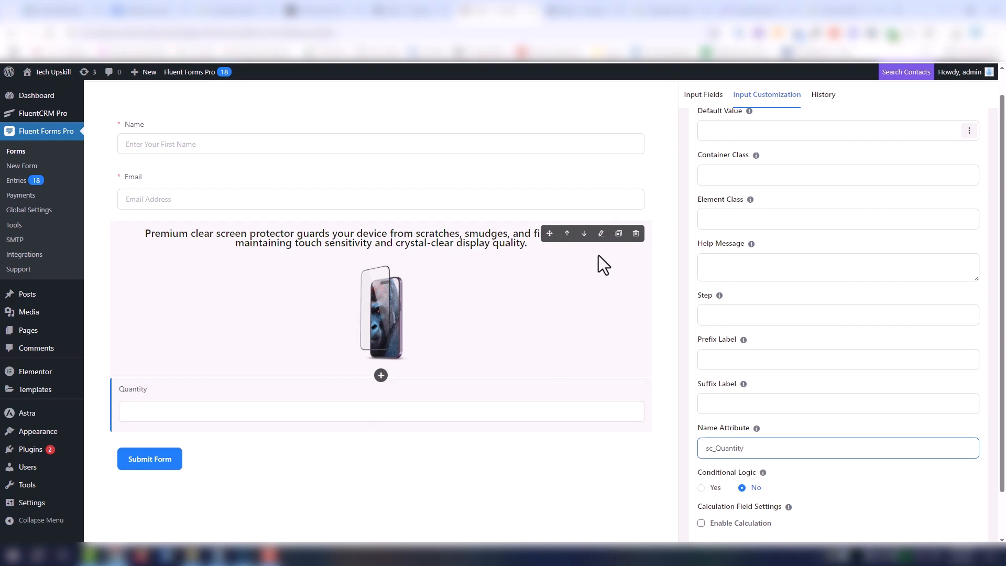
{"action": "left_click", "coordinate": [619, 234]}
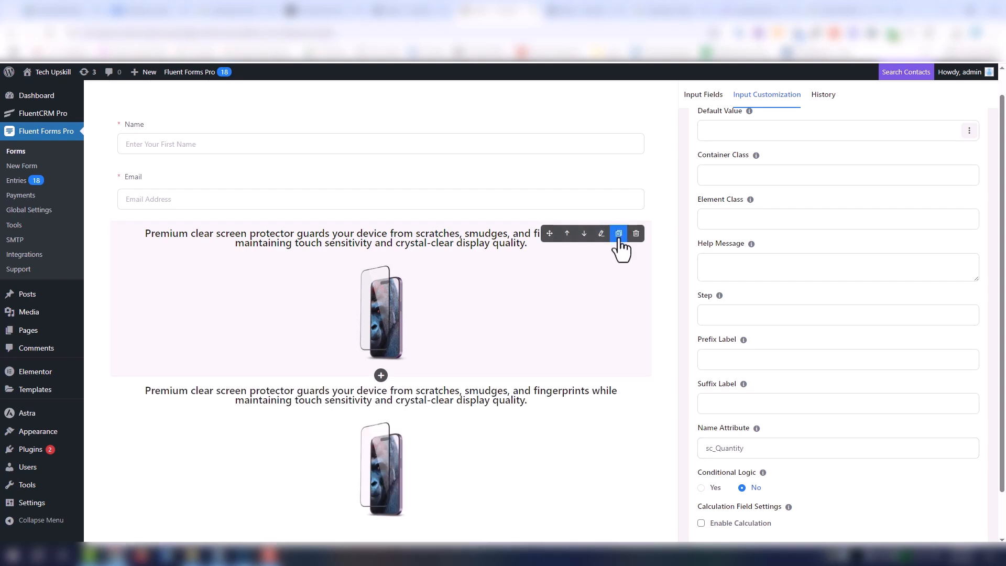
{"action": "scroll", "coordinate": [443, 383], "scroll_direction": "down", "scroll_amount": 4}
{"action": "left_click_drag", "start_coordinate": [413, 501], "coordinate": [442, 240]}
{"action": "scroll", "coordinate": [437, 293], "scroll_direction": "up", "scroll_amount": 4}
{"action": "scroll", "coordinate": [438, 312], "scroll_direction": "down", "scroll_amount": 2}
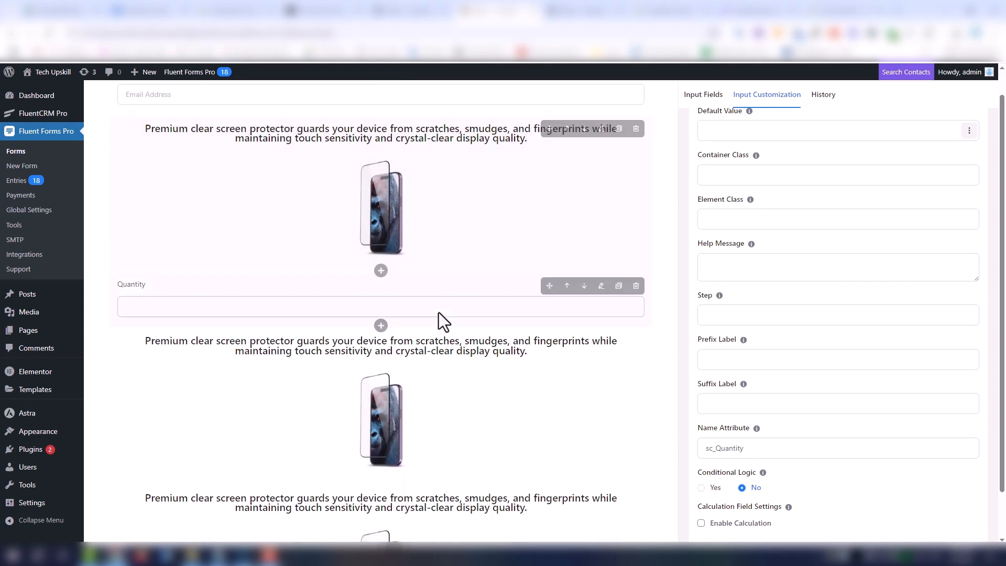
- Replace the image in the second product block with the clear iPhone case image from the media library
{"action": "left_click", "coordinate": [445, 407]}
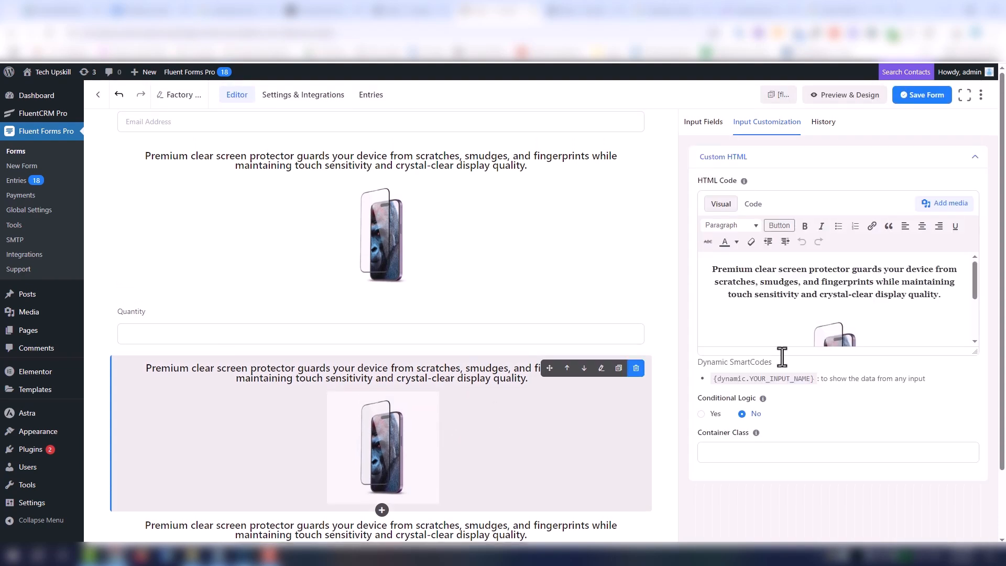
{"action": "left_click", "coordinate": [835, 332]}
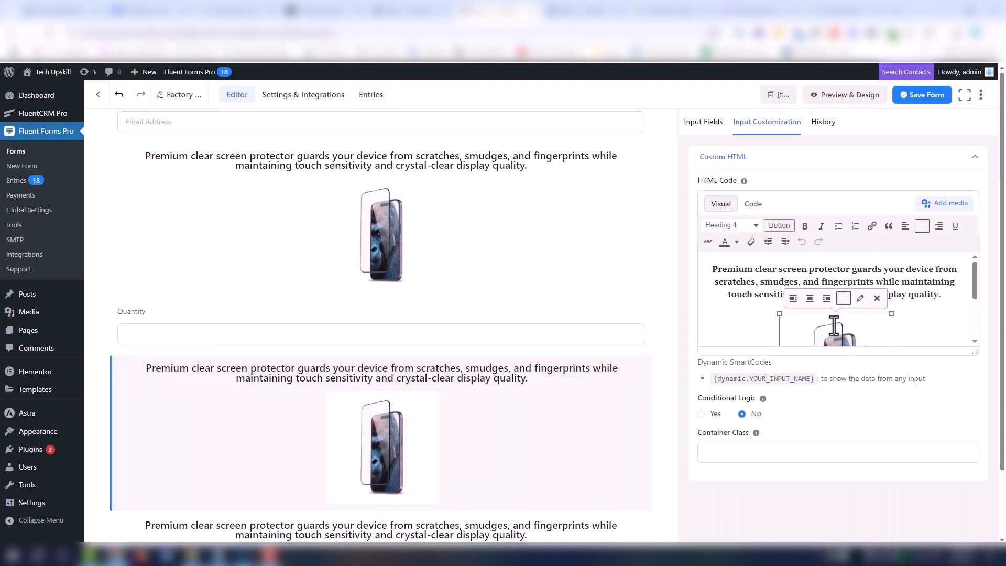
{"action": "left_click", "coordinate": [942, 204]}
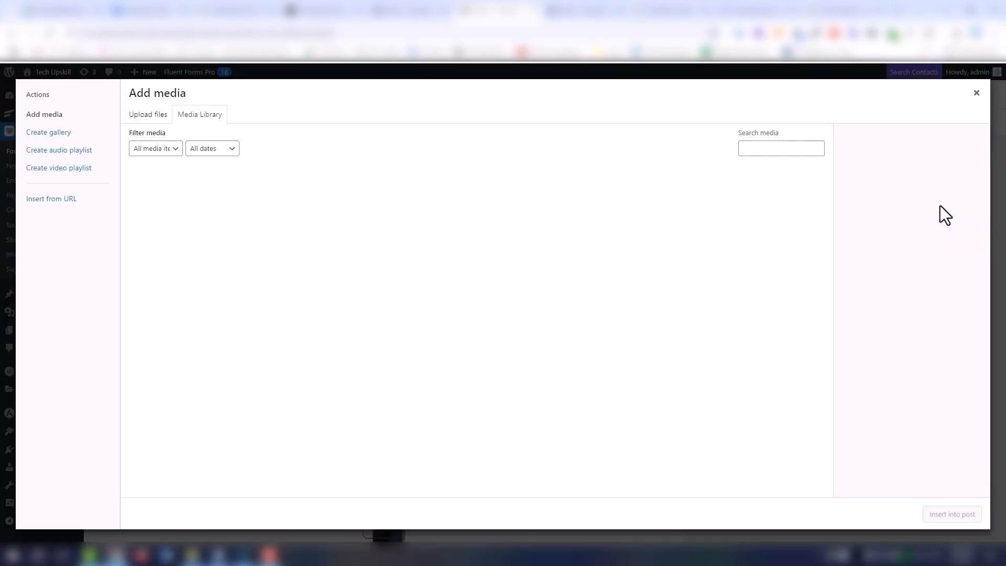
{"action": "left_click", "coordinate": [264, 199]}
{"action": "left_click", "coordinate": [972, 512]}
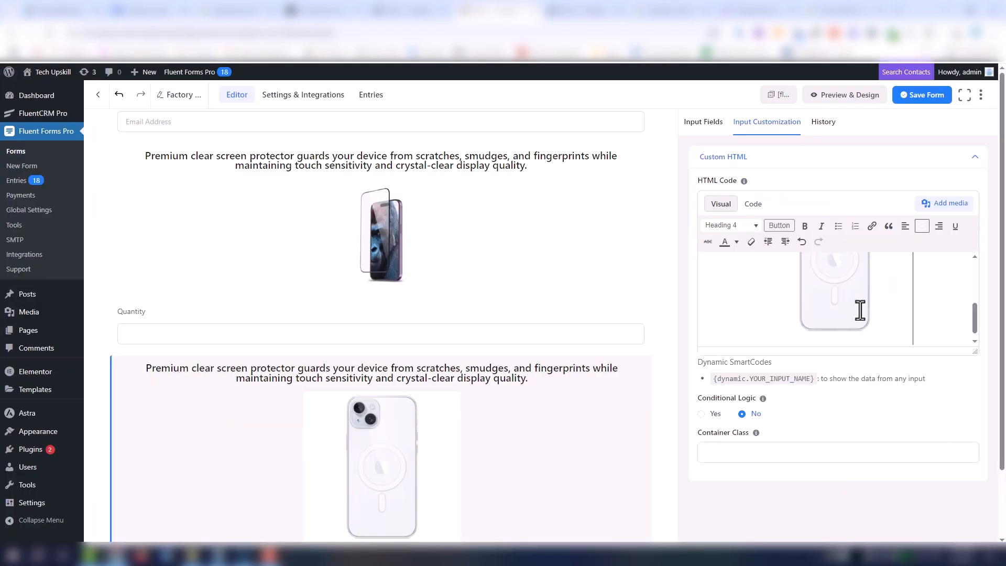
- Replace the second block's description with the iPhone case description copied from ChatGPT, breaking the line after "slim fit,"
{"action": "left_click", "coordinate": [336, 12]}
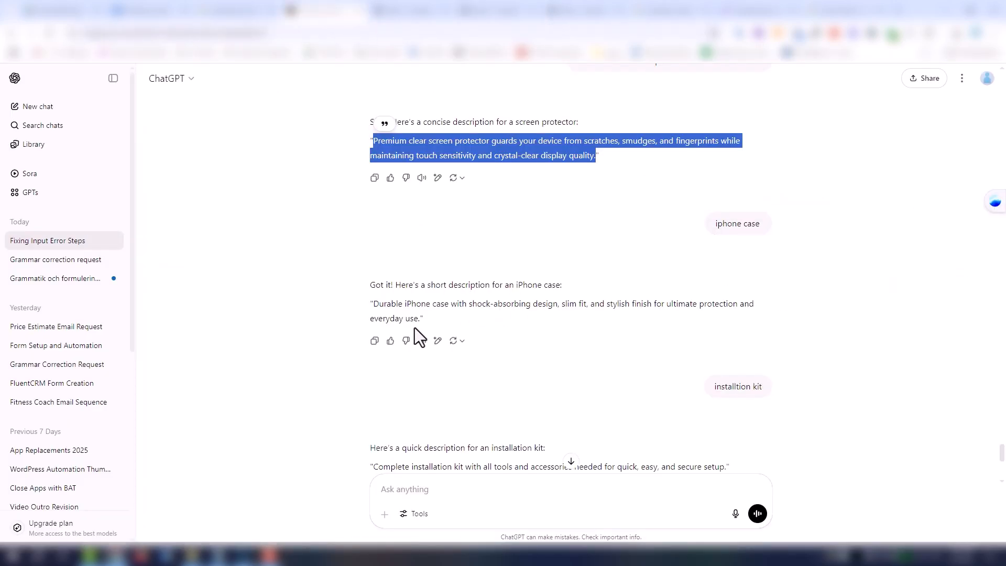
{"action": "left_click_drag", "start_coordinate": [420, 318], "coordinate": [374, 304]}
{"action": "key", "text": "ctrl+c"}
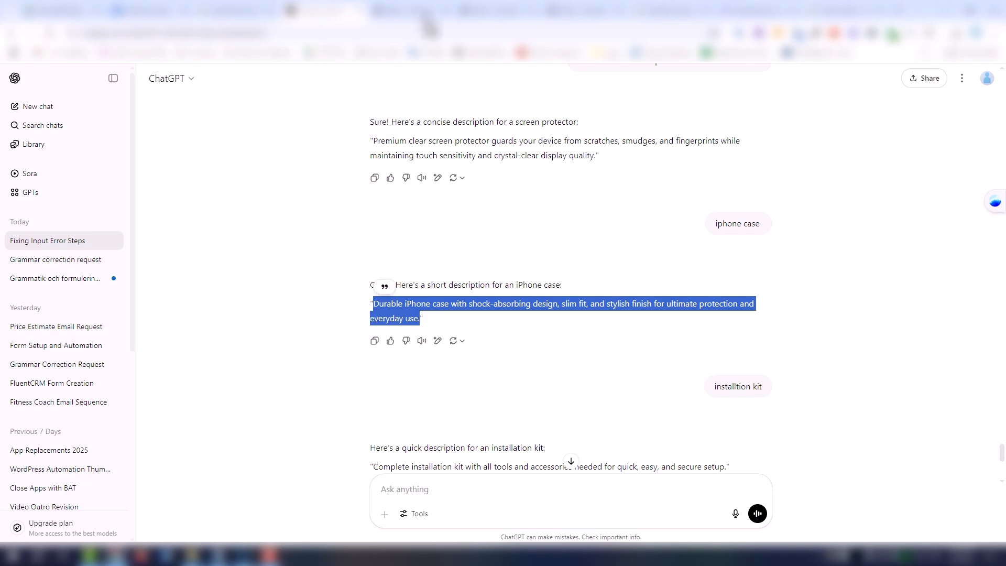
{"action": "left_click", "coordinate": [496, 10]}
{"action": "scroll", "coordinate": [840, 305], "scroll_direction": "up", "scroll_amount": 3}
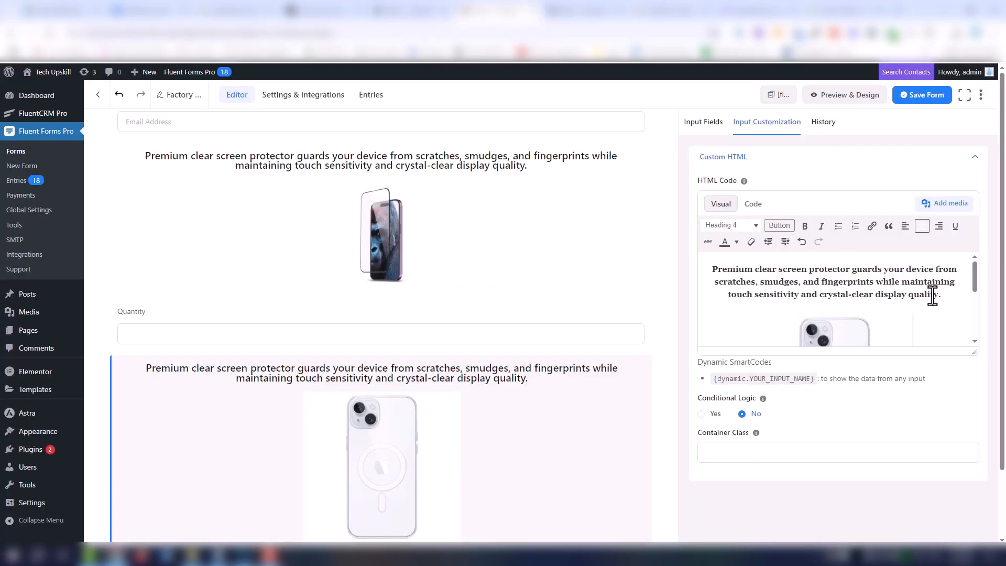
{"action": "left_click_drag", "start_coordinate": [942, 295], "coordinate": [715, 270]}
{"action": "key", "text": "ctrl+v"}
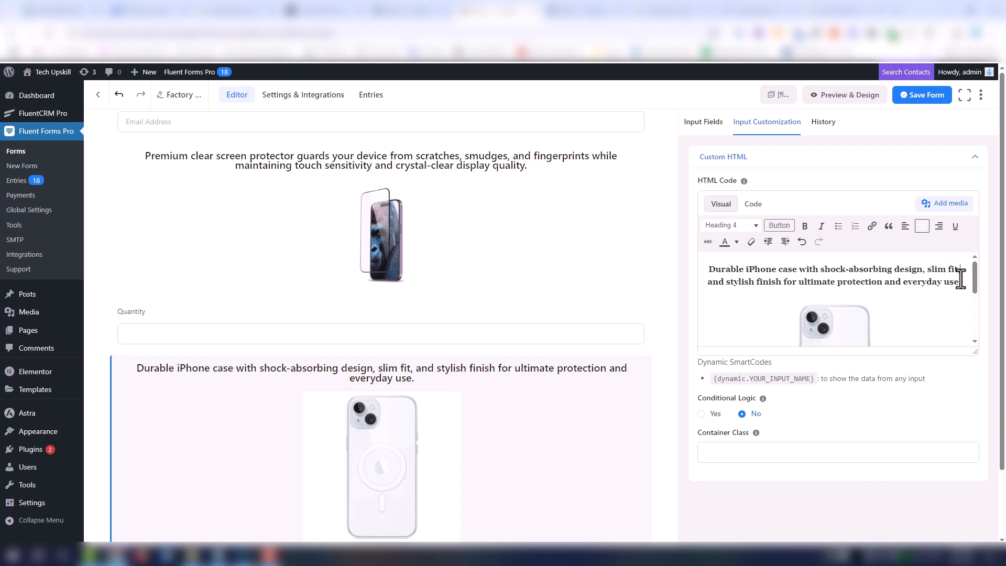
{"action": "key", "text": "shift+Return"}
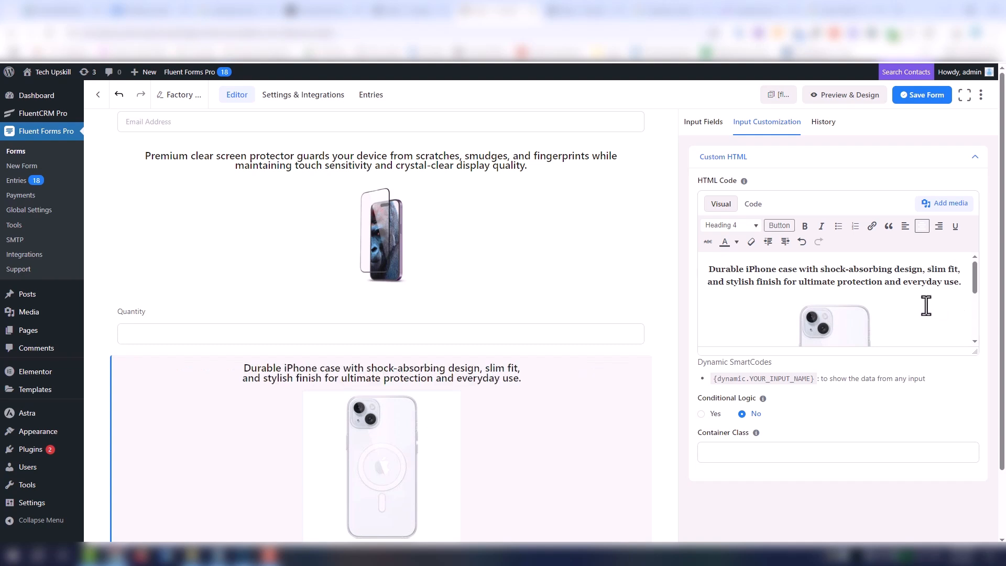
- Duplicate the Quantity field and place the copy directly below the iPhone case block
{"action": "scroll", "coordinate": [564, 442], "scroll_direction": "down", "scroll_amount": 3}
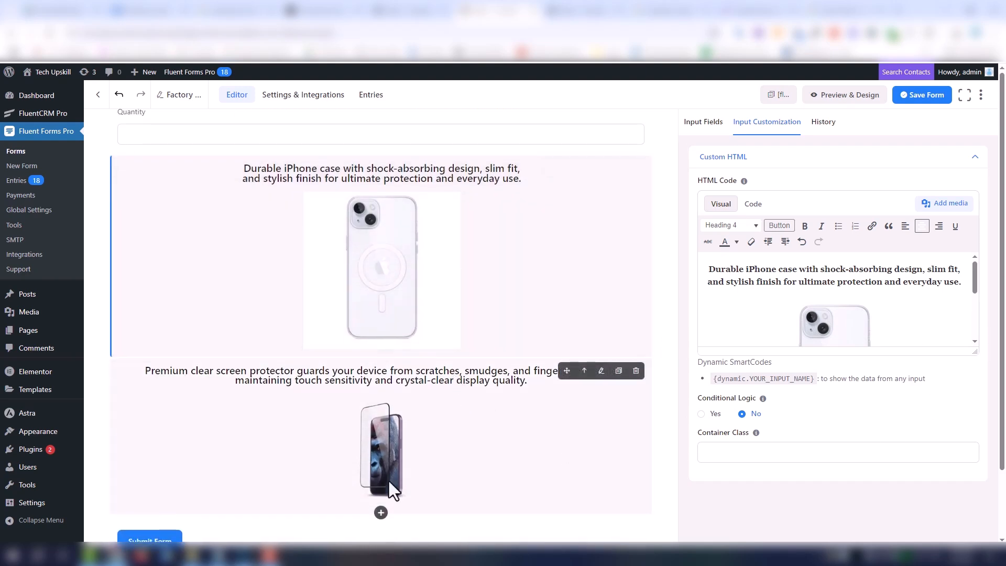
{"action": "scroll", "coordinate": [392, 420], "scroll_direction": "down", "scroll_amount": 1}
{"action": "scroll", "coordinate": [517, 230], "scroll_direction": "up", "scroll_amount": 3}
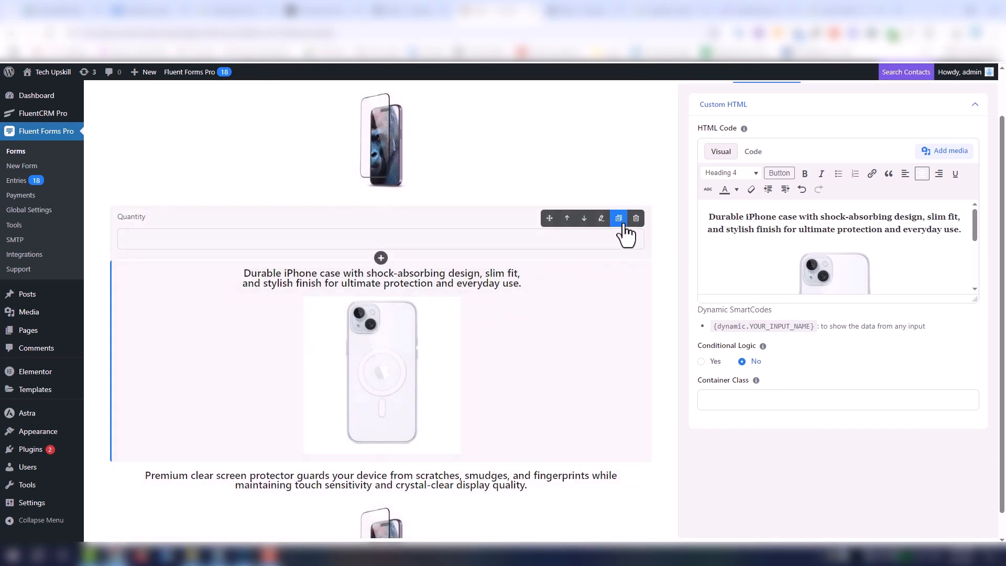
{"action": "left_click", "coordinate": [623, 224]}
{"action": "left_click_drag", "start_coordinate": [417, 282], "coordinate": [429, 492]}
- Change the name attribute of the Quantity field below the iPhone case to "case_Quantity_1"
{"action": "left_click", "coordinate": [473, 476]}
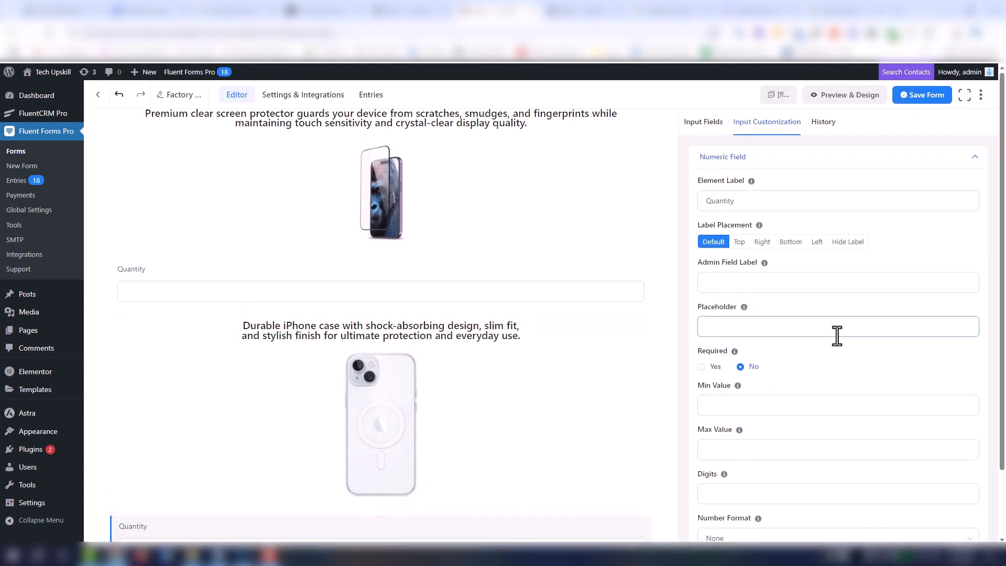
{"action": "scroll", "coordinate": [860, 367], "scroll_direction": "down", "scroll_amount": 2}
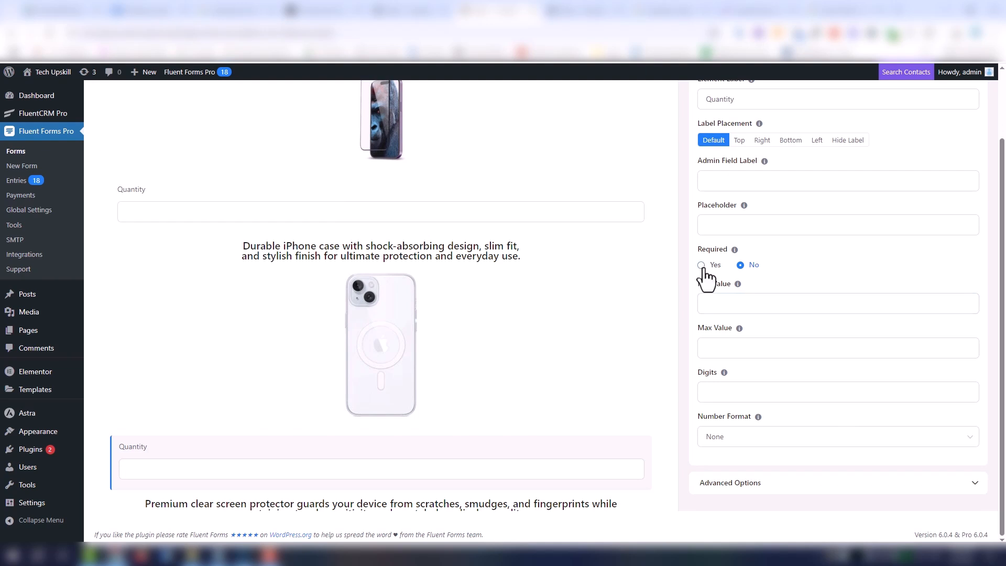
{"action": "left_click", "coordinate": [770, 487]}
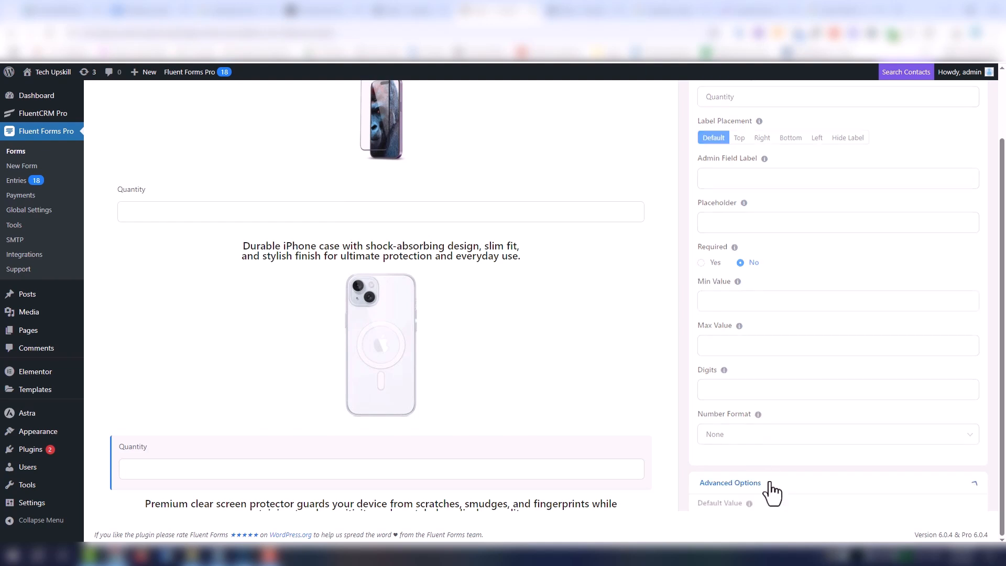
{"action": "scroll", "coordinate": [786, 445], "scroll_direction": "down", "scroll_amount": 6}
{"action": "left_click", "coordinate": [719, 400]}
{"action": "left_click_drag", "start_coordinate": [712, 398], "coordinate": [706, 398]}
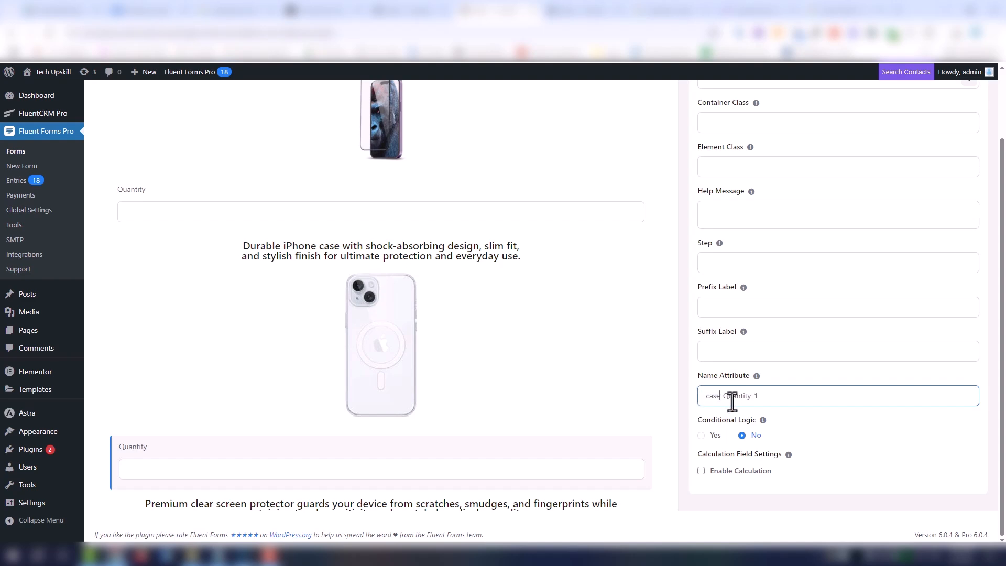
- Replace the image in the third product block with kit.jpg from the media library
{"action": "scroll", "coordinate": [507, 445], "scroll_direction": "down", "scroll_amount": 4}
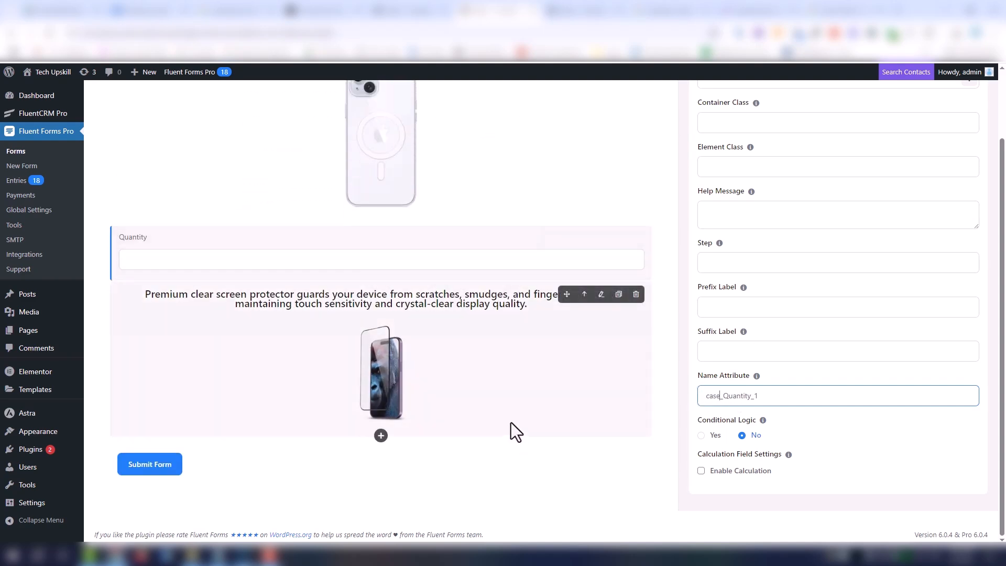
{"action": "left_click", "coordinate": [510, 422]}
{"action": "left_click", "coordinate": [860, 338]}
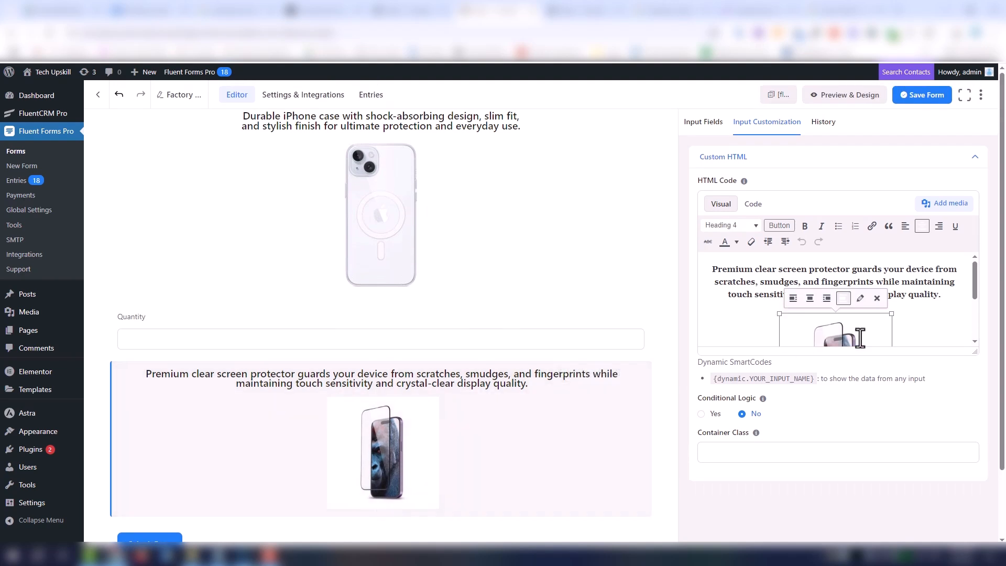
{"action": "key", "text": "Delete"}
{"action": "left_click", "coordinate": [963, 206]}
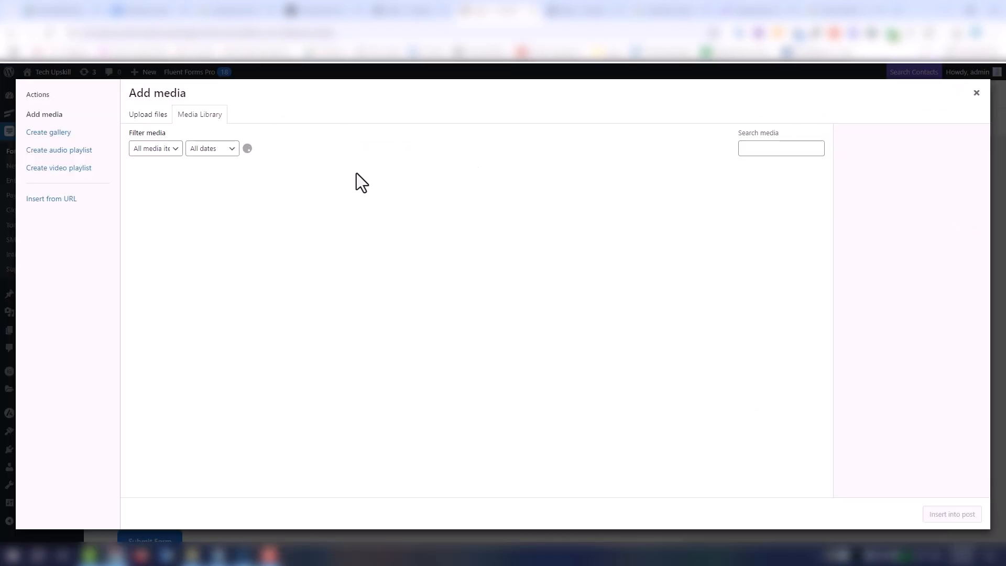
{"action": "left_click", "coordinate": [319, 201]}
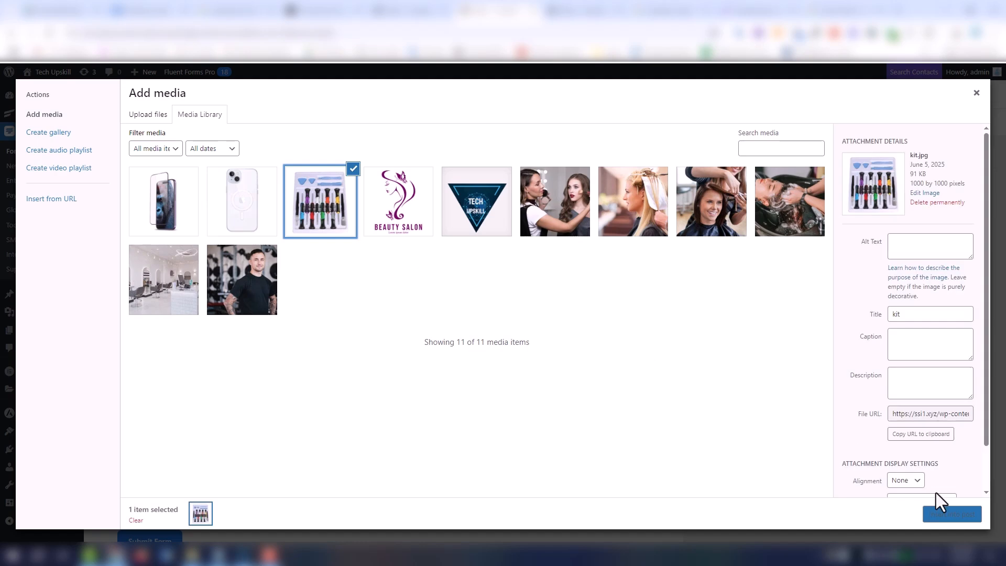
{"action": "left_click", "coordinate": [958, 520]}
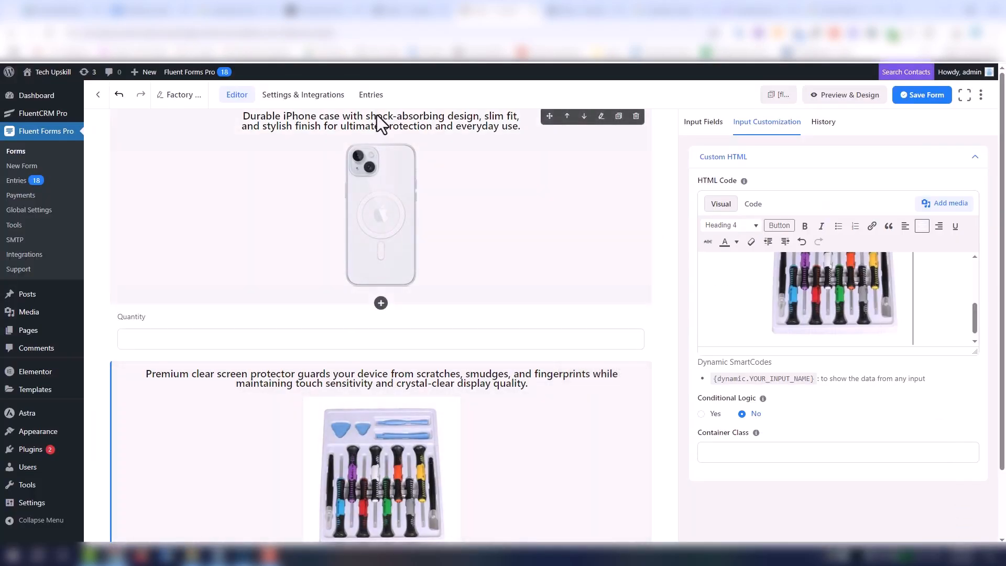
- Replace the third product block's description with the installation kit description copied from ChatGPT
{"action": "left_click", "coordinate": [330, 12]}
{"action": "scroll", "coordinate": [491, 367], "scroll_direction": "down", "scroll_amount": 2}
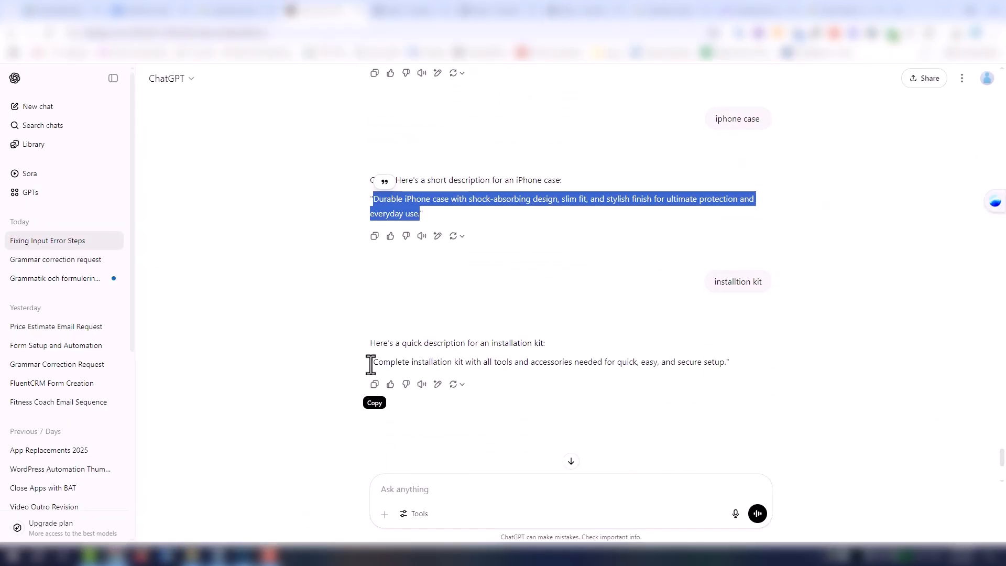
{"action": "left_click_drag", "start_coordinate": [372, 362], "coordinate": [726, 363]}
{"action": "key", "text": "ctrl+c"}
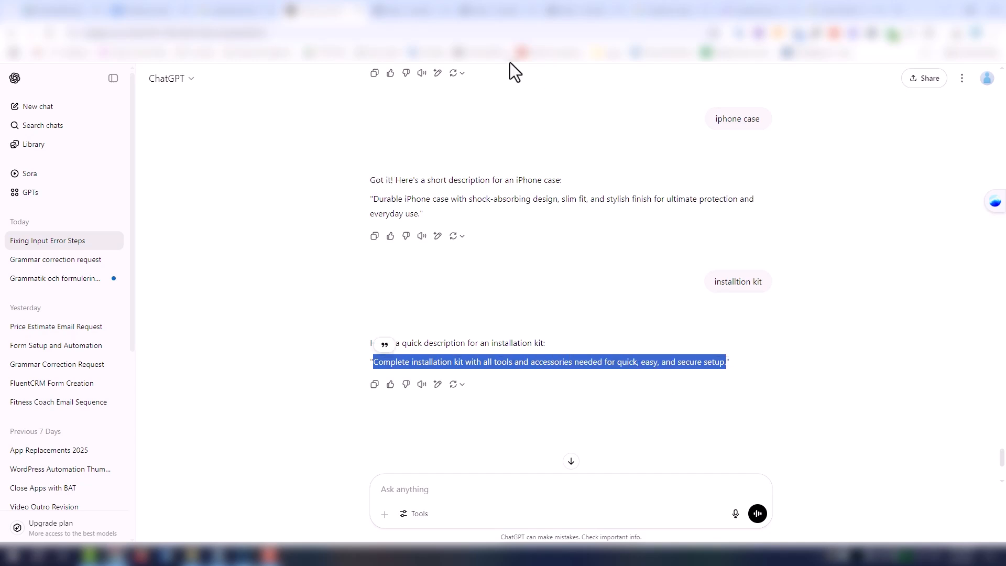
{"action": "left_click", "coordinate": [509, 11]}
{"action": "scroll", "coordinate": [822, 283], "scroll_direction": "up", "scroll_amount": 3}
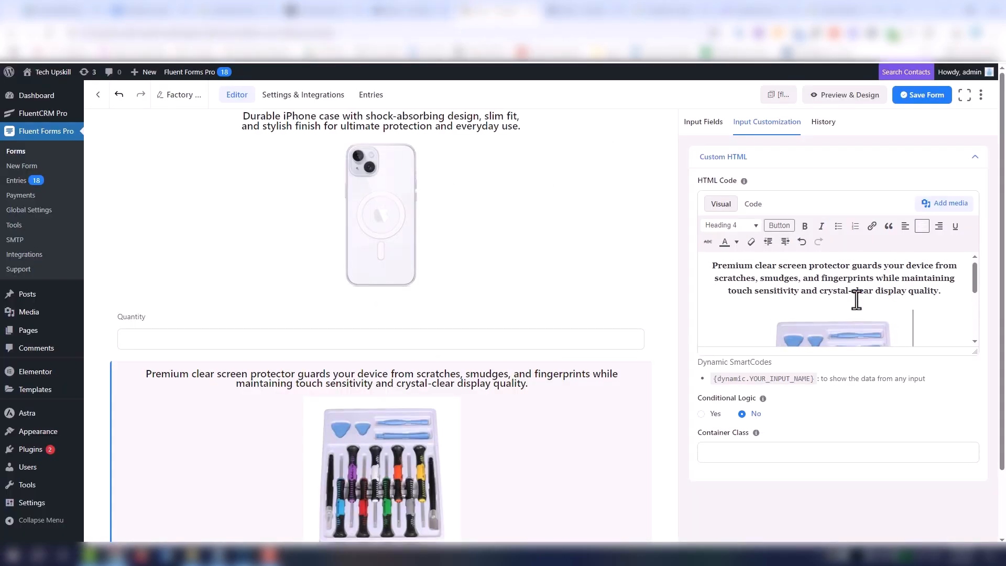
{"action": "left_click_drag", "start_coordinate": [942, 294], "coordinate": [712, 266]}
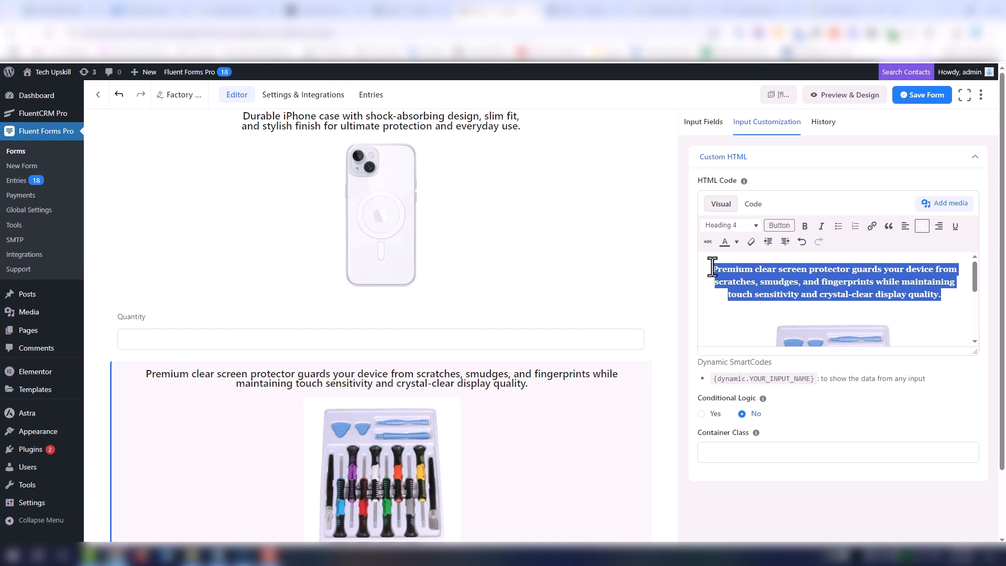
{"action": "key", "text": "ctrl+v"}
- Duplicate the iPhone case's Quantity field and place the copy directly below the installation kit block
{"action": "scroll", "coordinate": [470, 407], "scroll_direction": "down", "scroll_amount": 1}
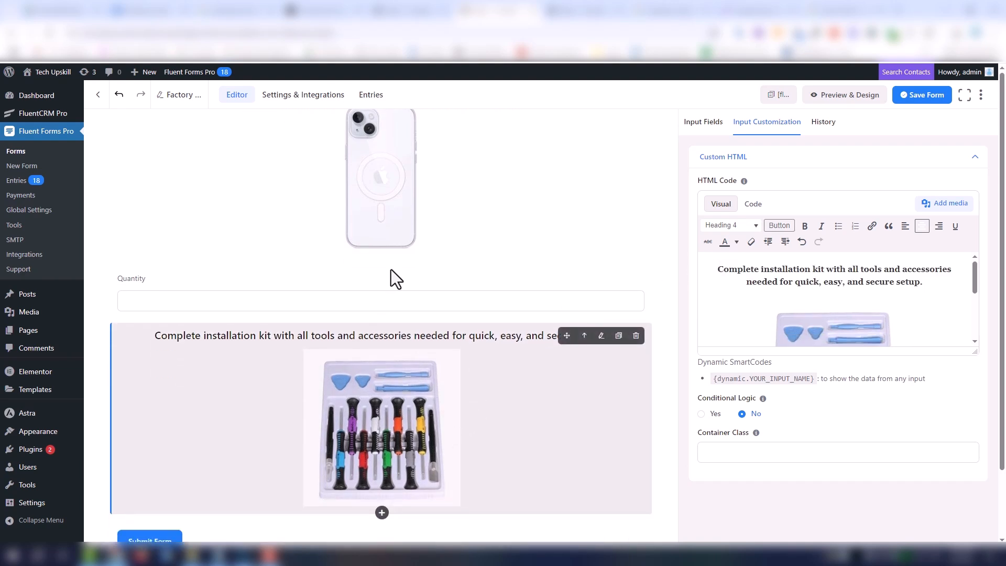
{"action": "left_click", "coordinate": [619, 280]}
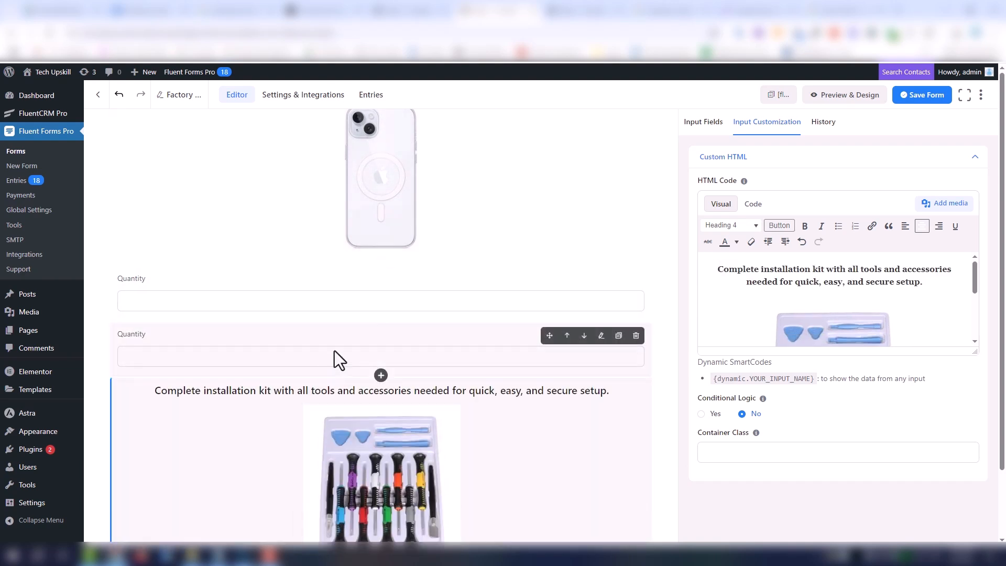
{"action": "left_click_drag", "start_coordinate": [334, 350], "coordinate": [360, 520]}
{"action": "scroll", "coordinate": [503, 400], "scroll_direction": "down", "scroll_amount": 1}
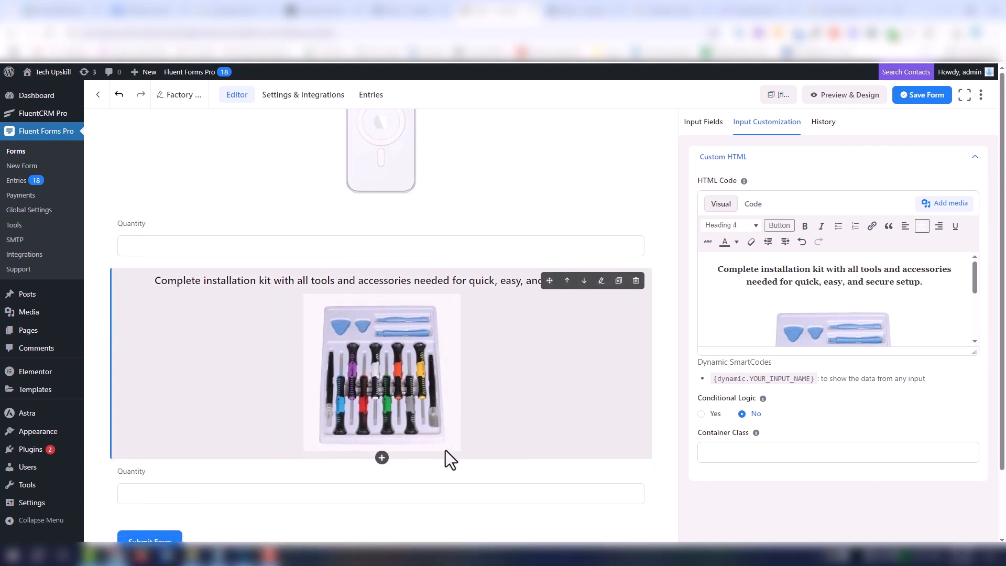
- Change the name attribute of the Quantity field below the installation kit to "kit_Quantity_2" and save the form
{"action": "left_click", "coordinate": [473, 467]}
{"action": "scroll", "coordinate": [820, 389], "scroll_direction": "down", "scroll_amount": 4}
{"action": "left_click", "coordinate": [749, 485]}
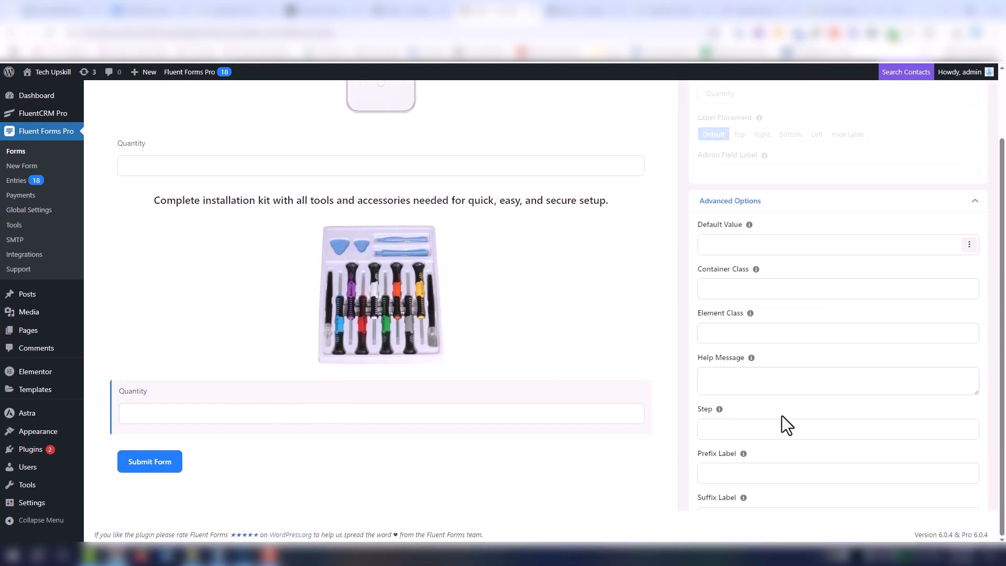
{"action": "scroll", "coordinate": [782, 423], "scroll_direction": "down", "scroll_amount": 3}
{"action": "left_click_drag", "start_coordinate": [722, 400], "coordinate": [687, 402]}
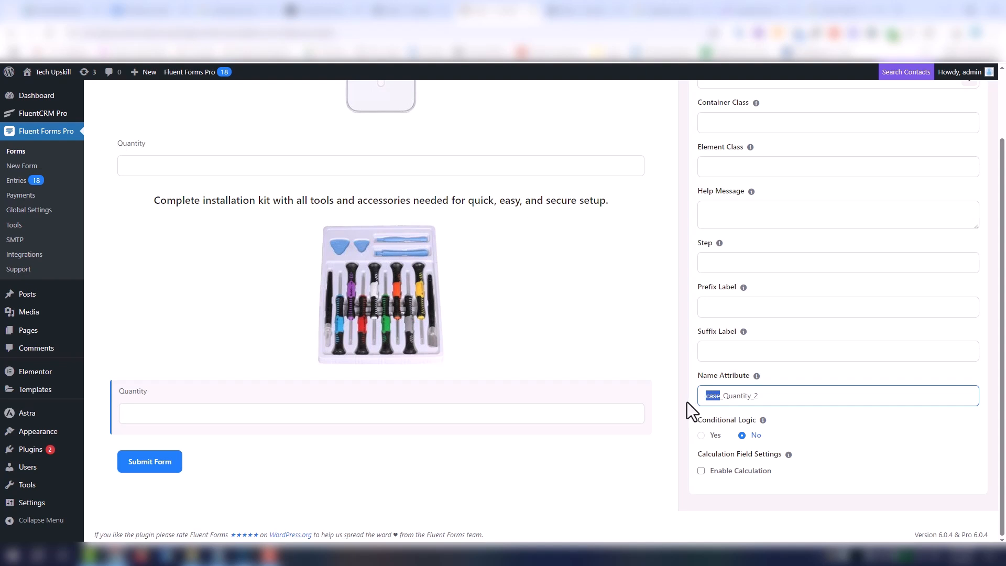
{"action": "type", "text": "kit"}
{"action": "scroll", "coordinate": [750, 337], "scroll_direction": "up", "scroll_amount": 2}
{"action": "scroll", "coordinate": [973, 224], "scroll_direction": "up", "scroll_amount": 3}
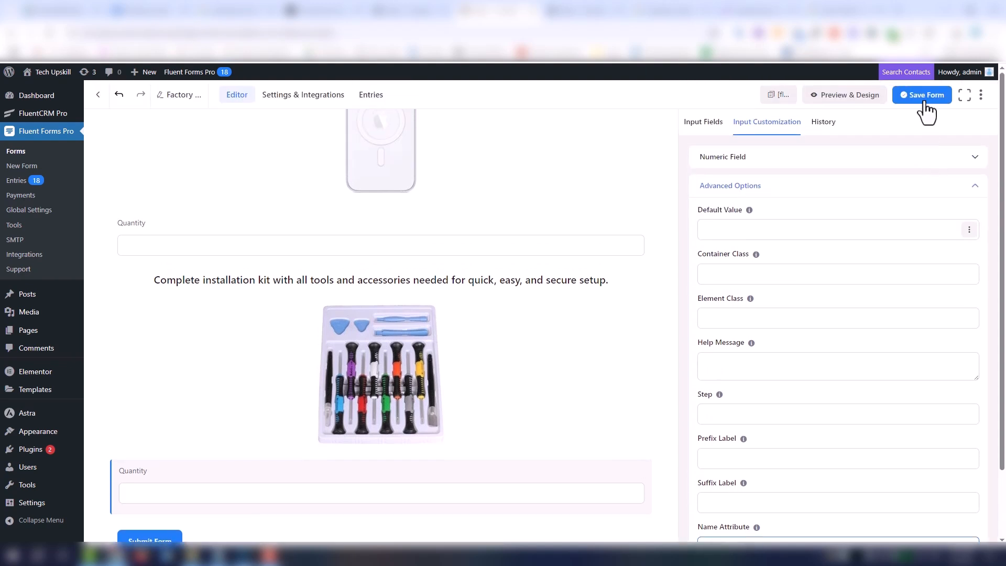
{"action": "left_click", "coordinate": [925, 104]}
- Review the form's product blocks and check the element labels of the screen protector, case and installation kit quantity fields
{"action": "scroll", "coordinate": [387, 414], "scroll_direction": "up", "scroll_amount": 3}
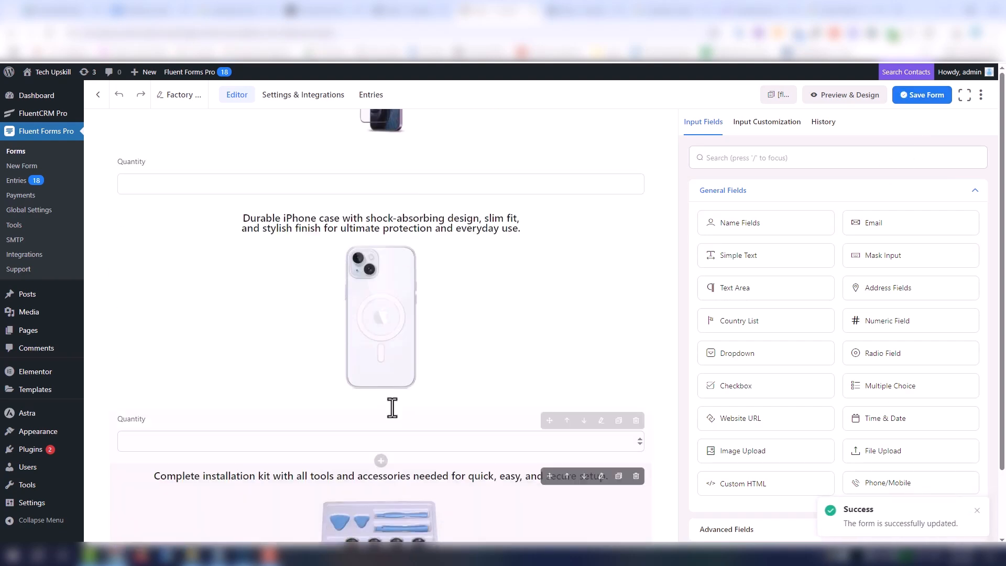
{"action": "scroll", "coordinate": [392, 408], "scroll_direction": "up", "scroll_amount": 5}
{"action": "scroll", "coordinate": [392, 407], "scroll_direction": "down", "scroll_amount": 10}
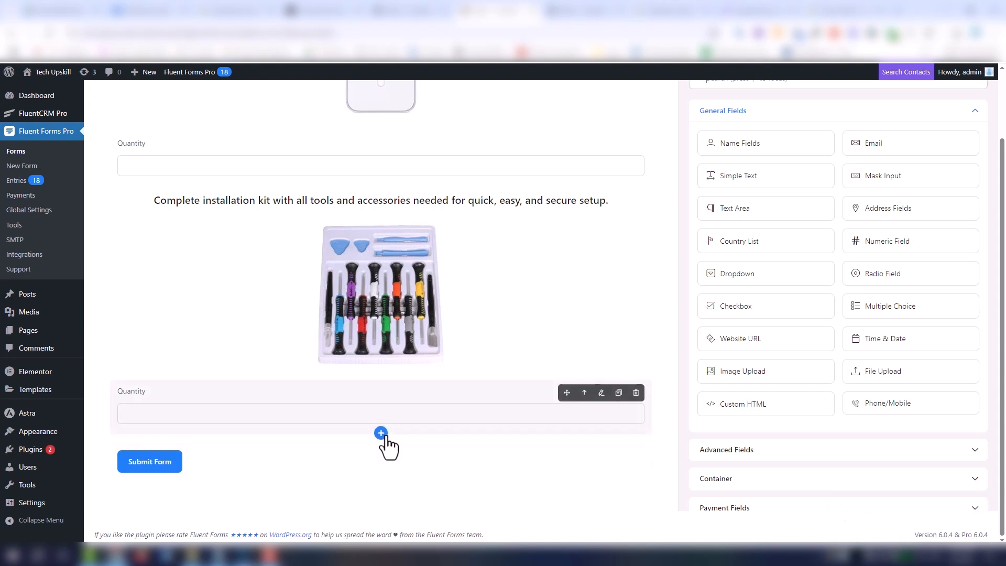
{"action": "scroll", "coordinate": [276, 243], "scroll_direction": "up", "scroll_amount": 5}
{"action": "left_click", "coordinate": [189, 179]}
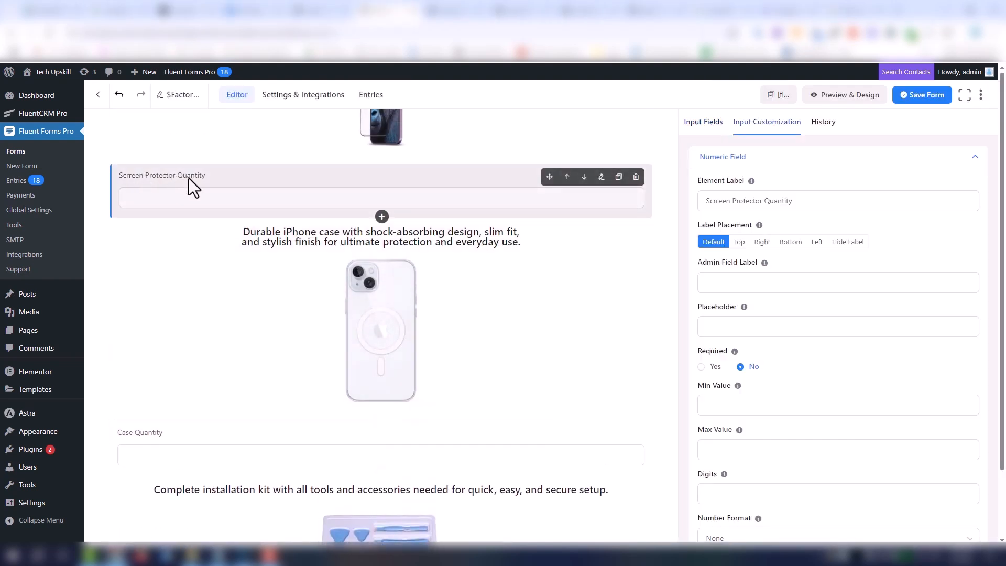
{"action": "scroll", "coordinate": [231, 248], "scroll_direction": "down", "scroll_amount": 2}
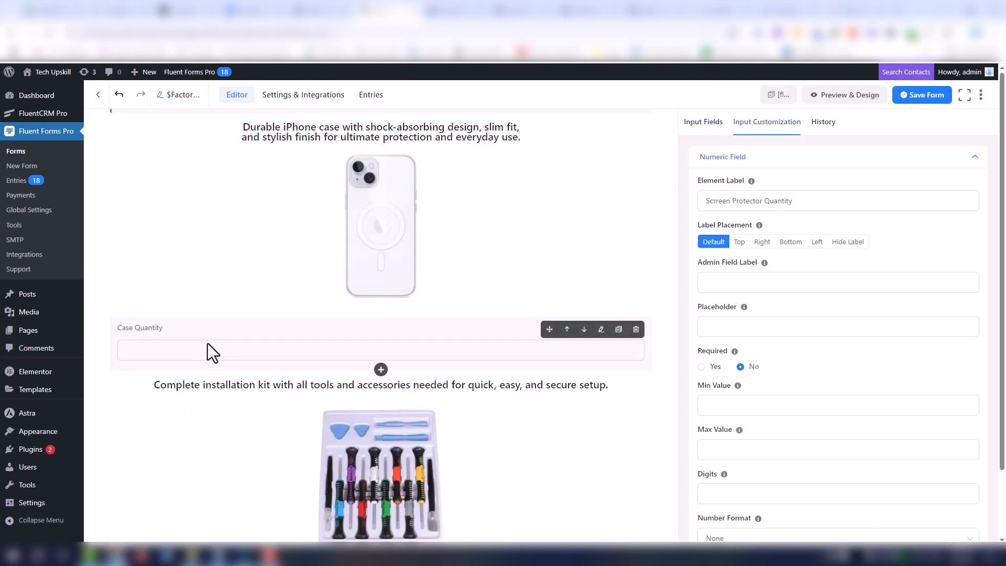
{"action": "left_click", "coordinate": [209, 344]}
{"action": "scroll", "coordinate": [194, 343], "scroll_direction": "down", "scroll_amount": 2}
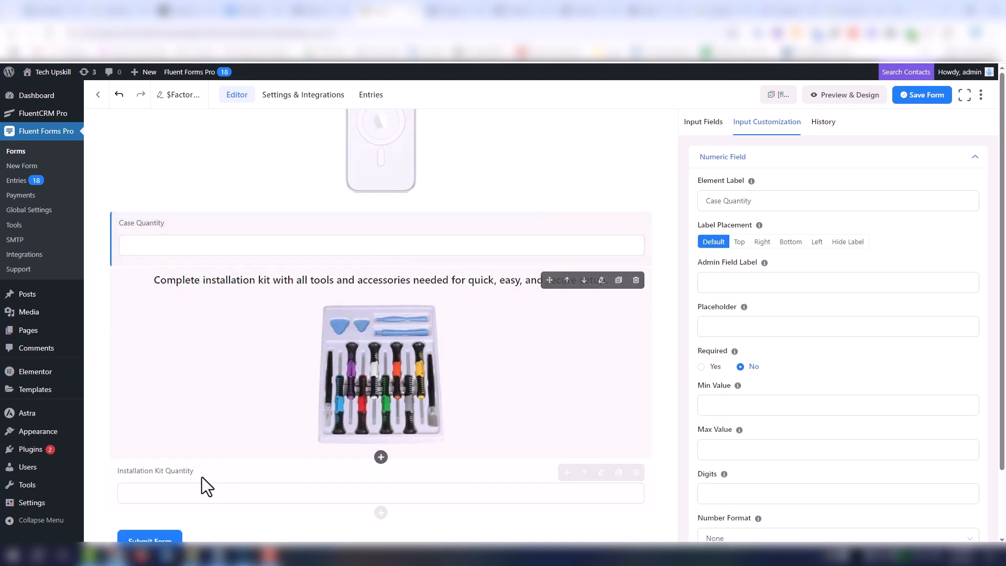
{"action": "left_click", "coordinate": [218, 487]}
{"action": "scroll", "coordinate": [367, 399], "scroll_direction": "down", "scroll_amount": 2}
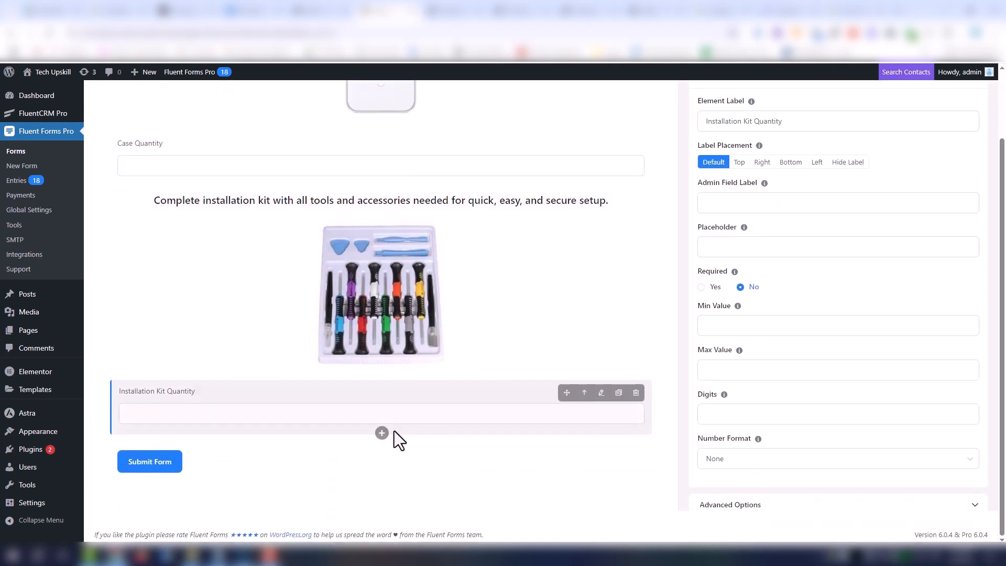
- Add a numeric field below Installation Kit Quantity, labelled "If quantity is under 500 pcs → $1.50 per unit" from the factory order Google Doc
{"action": "left_click", "coordinate": [382, 433]}
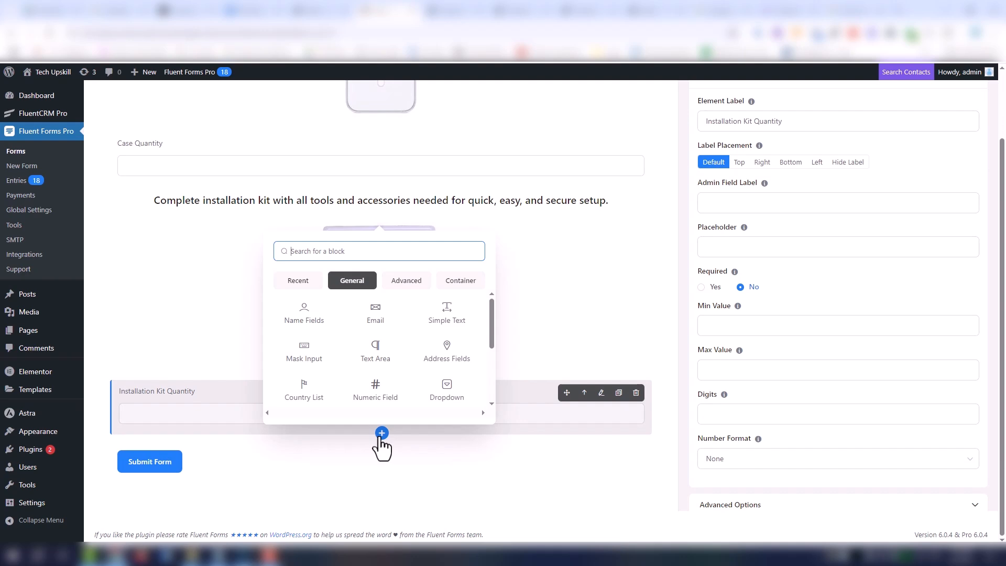
{"action": "left_click", "coordinate": [375, 393]}
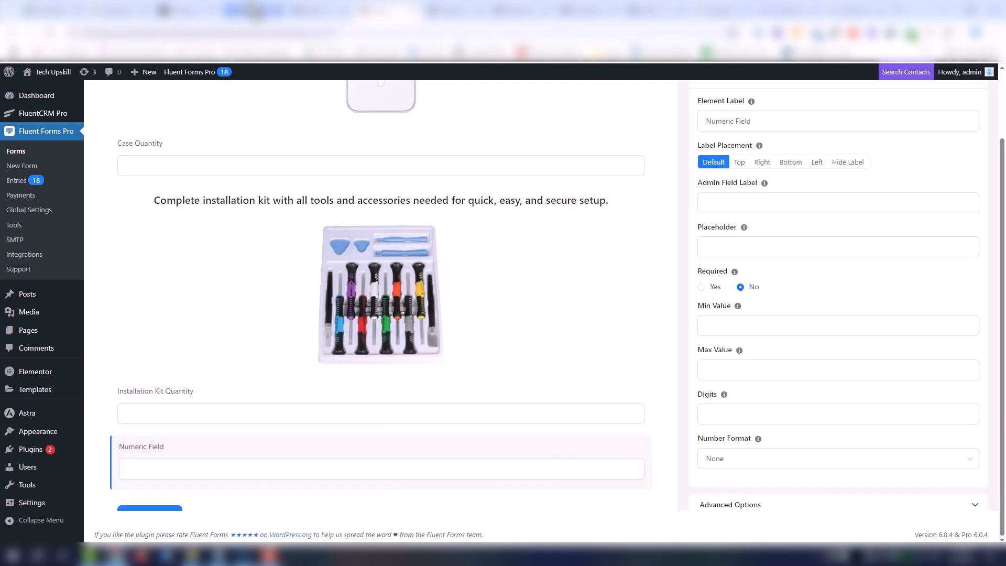
{"action": "left_click", "coordinate": [254, 10]}
{"action": "left_click_drag", "start_coordinate": [404, 205], "coordinate": [314, 205]}
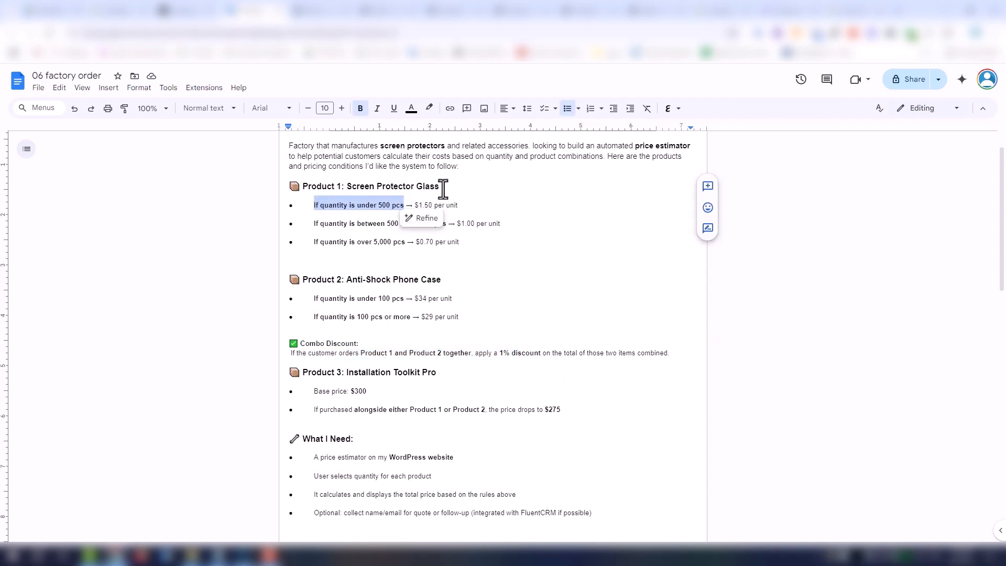
{"action": "left_click", "coordinate": [458, 204]}
{"action": "left_click_drag", "start_coordinate": [458, 205], "coordinate": [309, 205]}
{"action": "key", "text": "ctrl+c"}
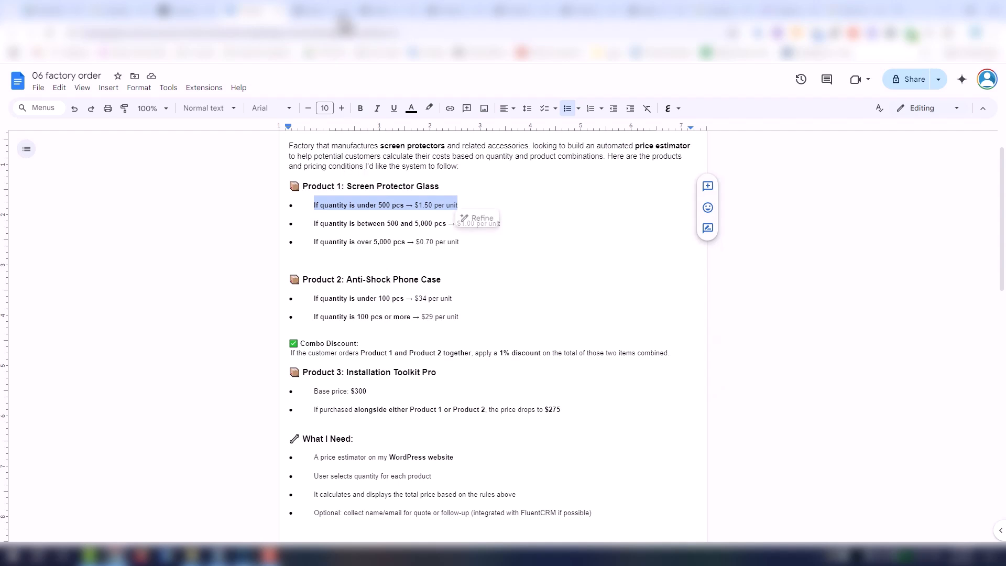
{"action": "left_click", "coordinate": [383, 12]}
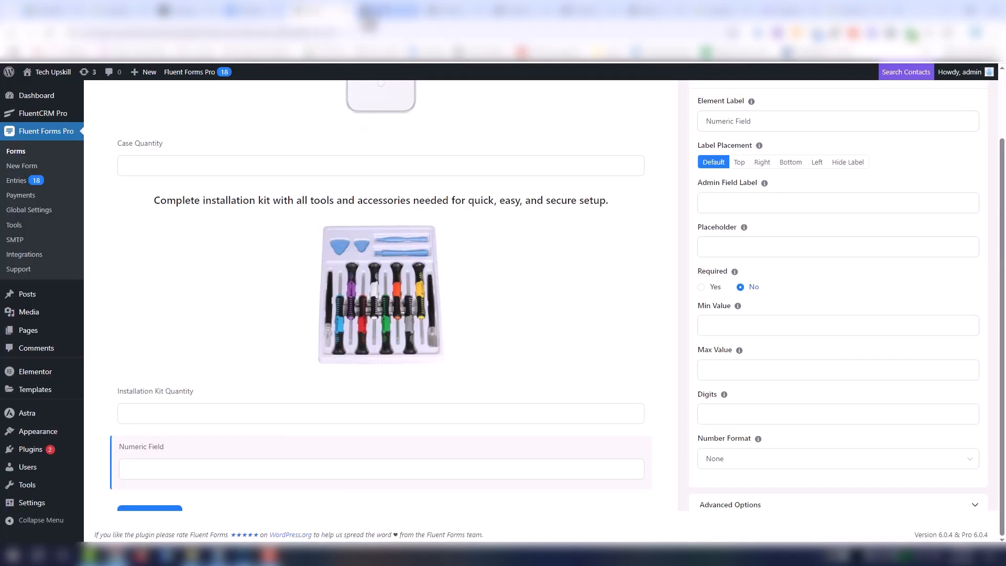
{"action": "scroll", "coordinate": [437, 375], "scroll_direction": "up", "scroll_amount": 2}
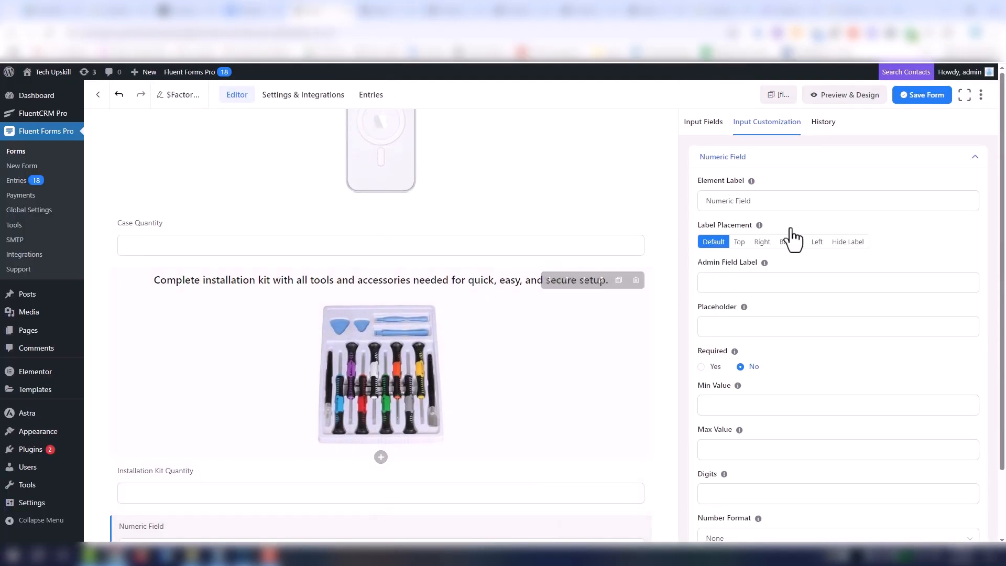
{"action": "triple_click", "coordinate": [813, 195]}
{"action": "key", "text": "ctrl+v"}
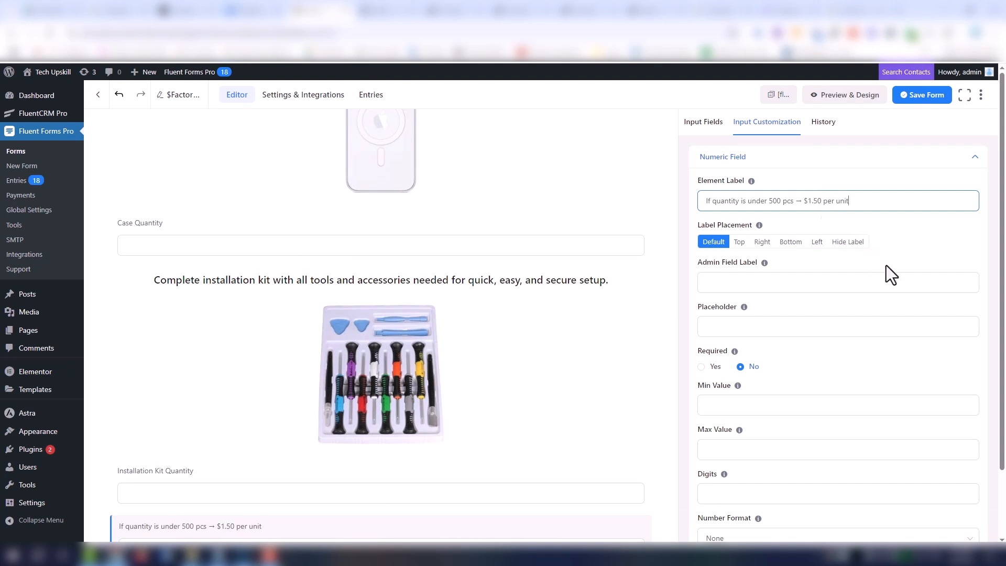
- Enable conditional logic on the new numeric field, matching when the screen protector quantity is less than 500
{"action": "scroll", "coordinate": [926, 325], "scroll_direction": "down", "scroll_amount": 3}
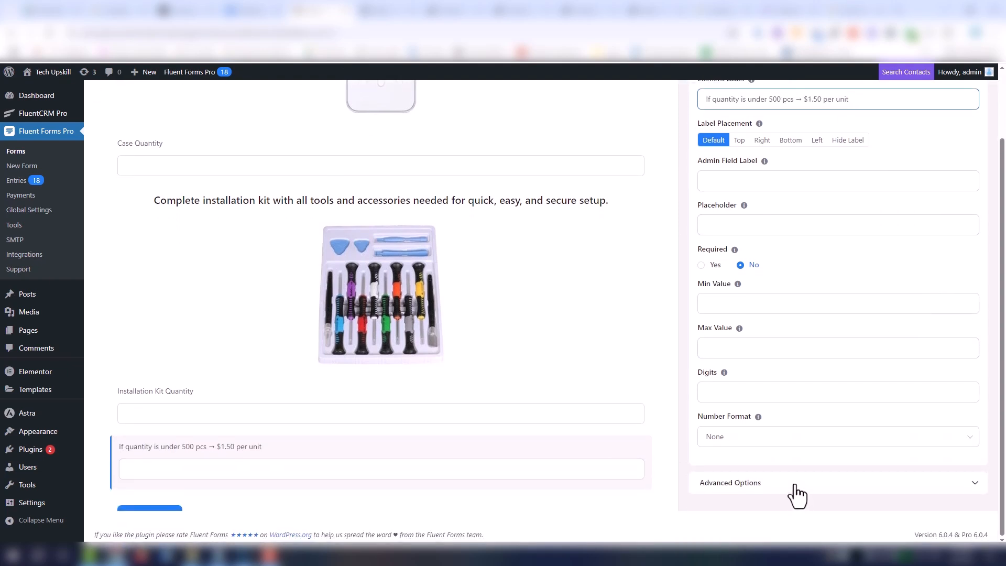
{"action": "left_click", "coordinate": [795, 492]}
{"action": "scroll", "coordinate": [823, 388], "scroll_direction": "down", "scroll_amount": 1}
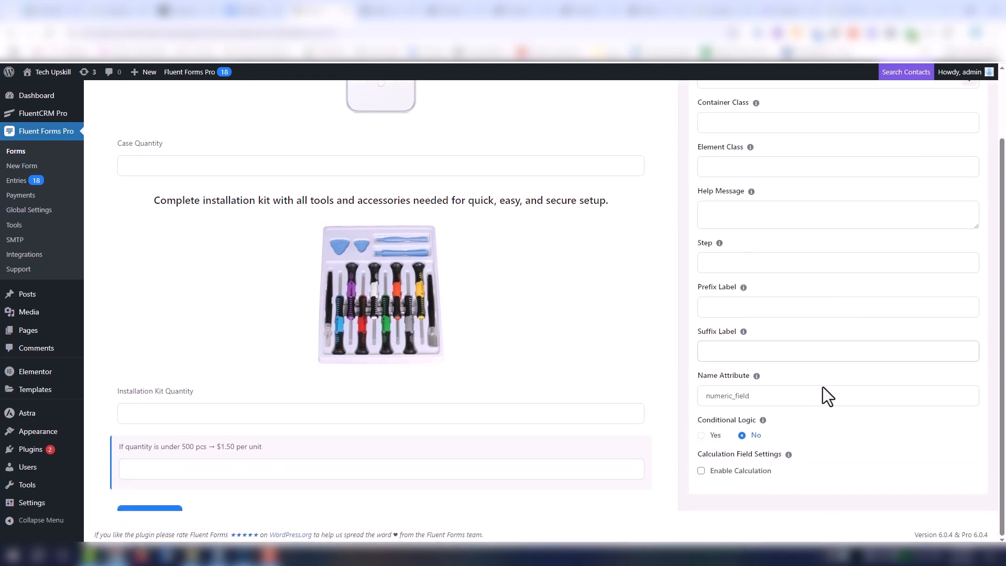
{"action": "left_click", "coordinate": [712, 436]}
{"action": "scroll", "coordinate": [741, 456], "scroll_direction": "down", "scroll_amount": 2}
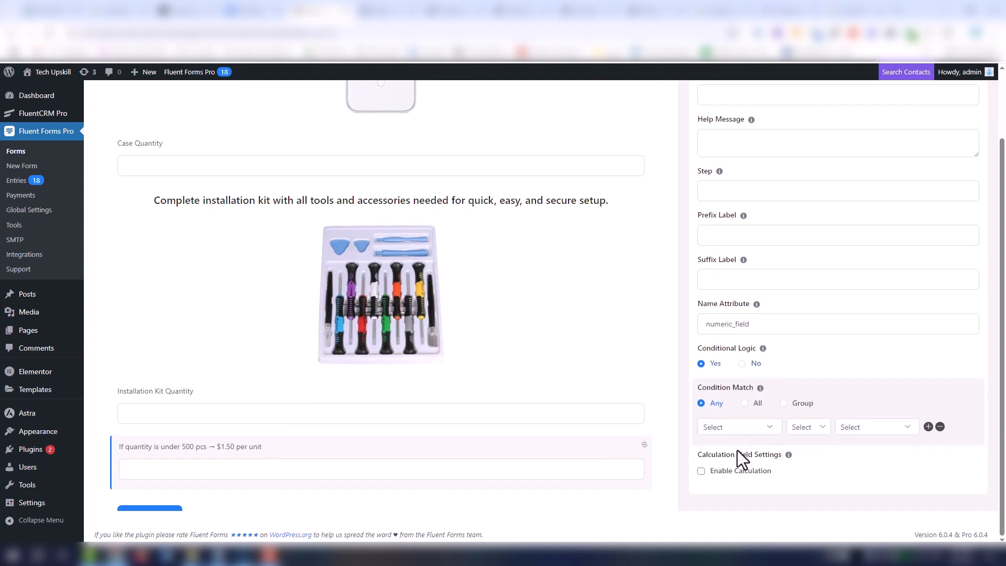
{"action": "left_click", "coordinate": [771, 435]}
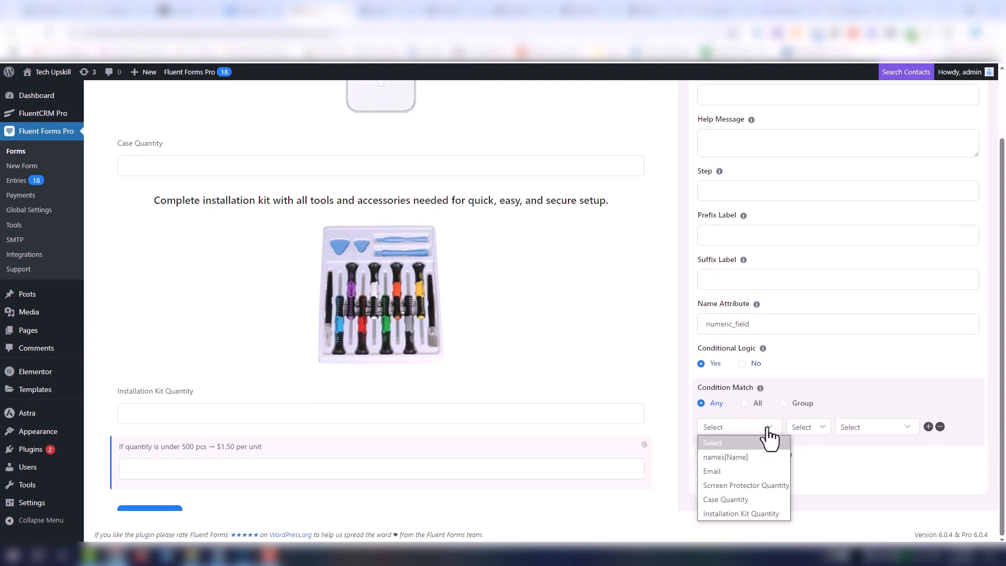
{"action": "left_click", "coordinate": [750, 485]}
{"action": "left_click", "coordinate": [807, 428]}
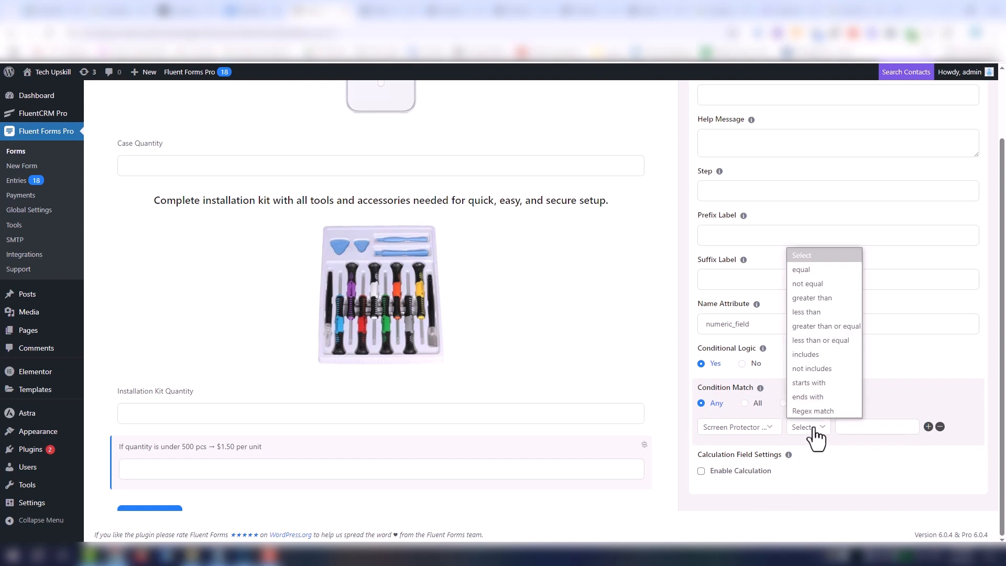
{"action": "left_click", "coordinate": [832, 314]}
{"action": "left_click", "coordinate": [842, 426]}
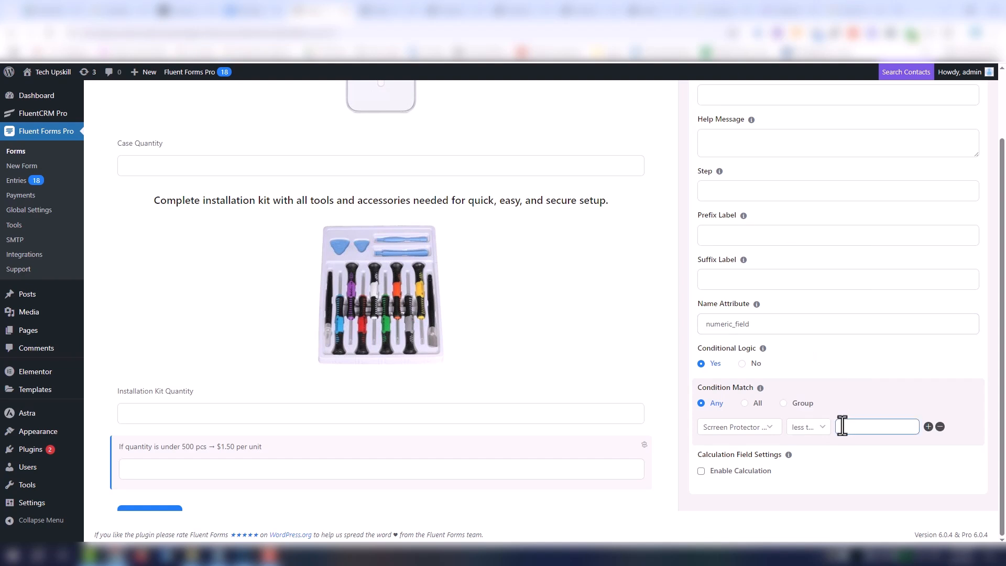
{"action": "type", "text": "500"}
- Enable calculation on the numeric field with the expression {input.sc_Quantity}*1.5
{"action": "left_click", "coordinate": [741, 471]}
{"action": "scroll", "coordinate": [840, 398], "scroll_direction": "down", "scroll_amount": 1}
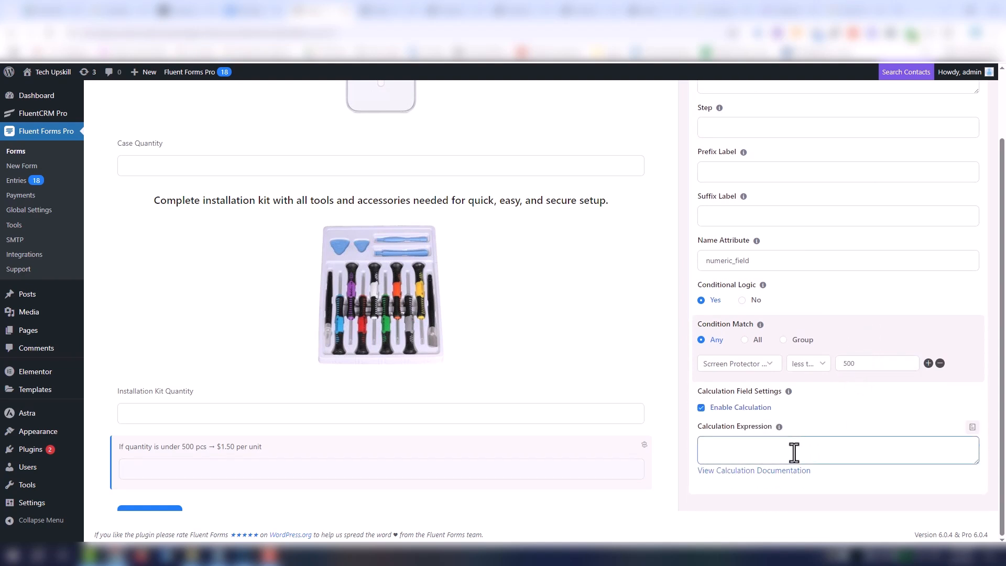
{"action": "left_click", "coordinate": [973, 427]}
{"action": "left_click", "coordinate": [969, 458]}
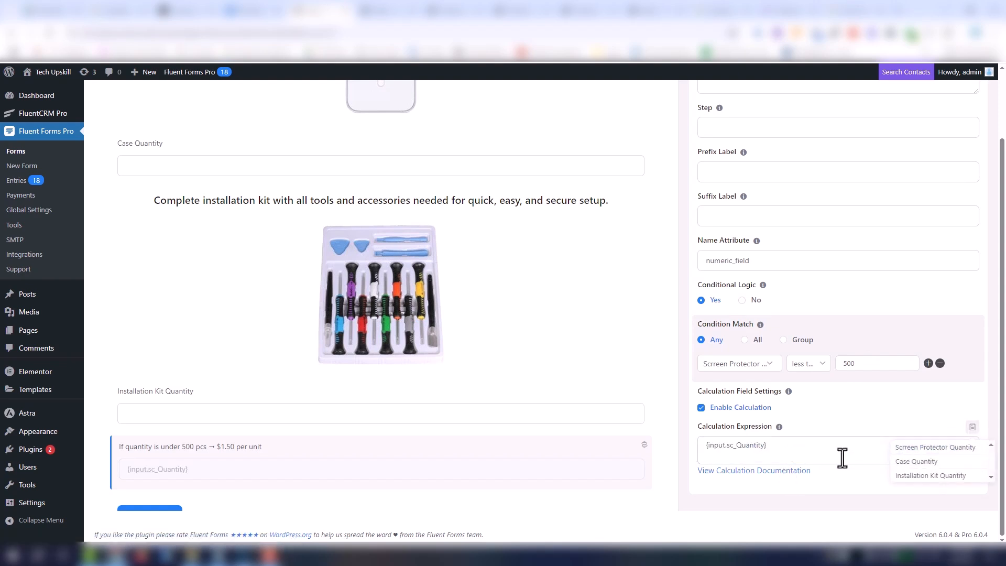
{"action": "left_click", "coordinate": [823, 450]}
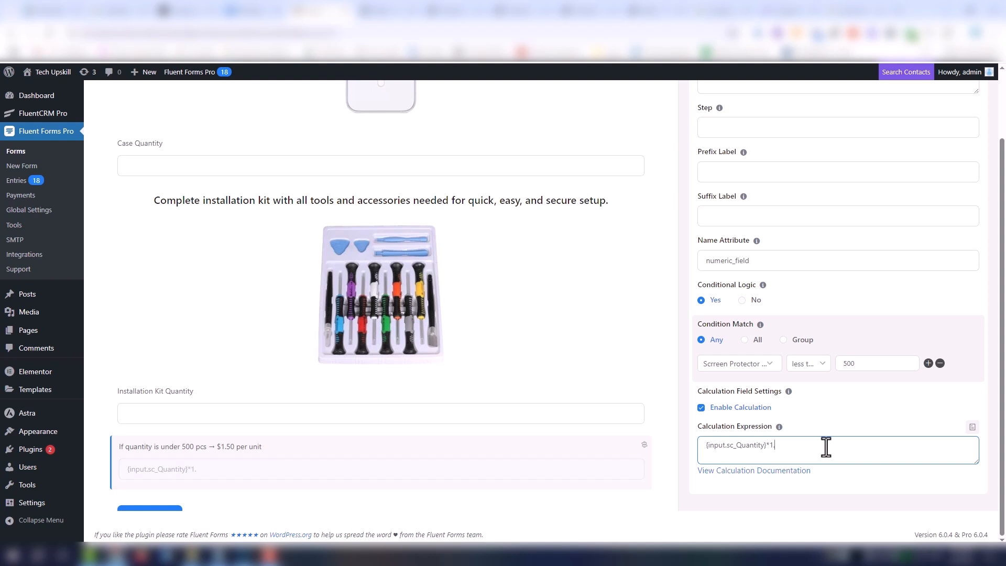
{"action": "left_click", "coordinate": [521, 459]}
- Duplicate the calculated "under 500 pcs" price field below Installation Kit Quantity
{"action": "scroll", "coordinate": [602, 482], "scroll_direction": "down", "scroll_amount": 2}
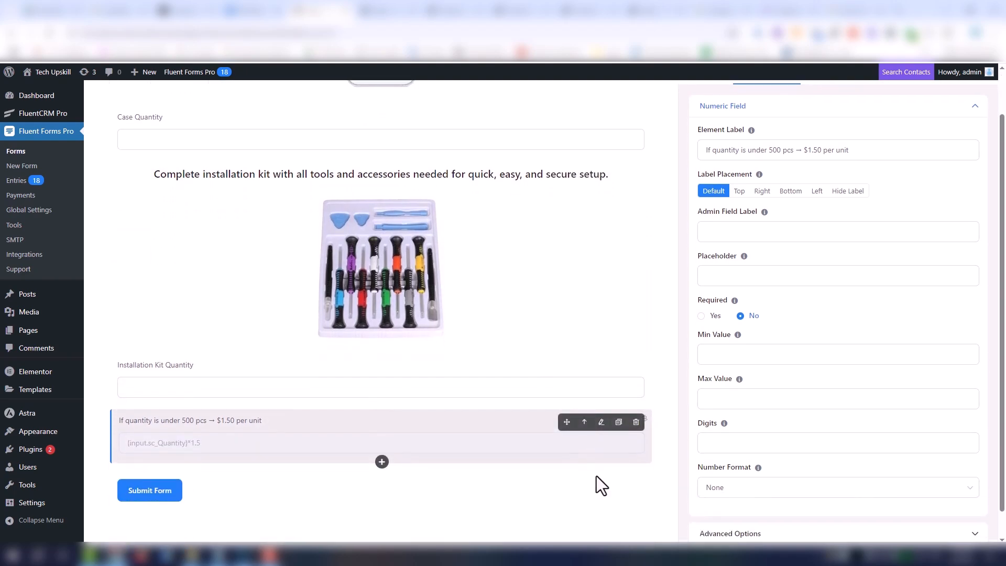
{"action": "left_click", "coordinate": [620, 429]}
{"action": "scroll", "coordinate": [424, 479], "scroll_direction": "down", "scroll_amount": 1}
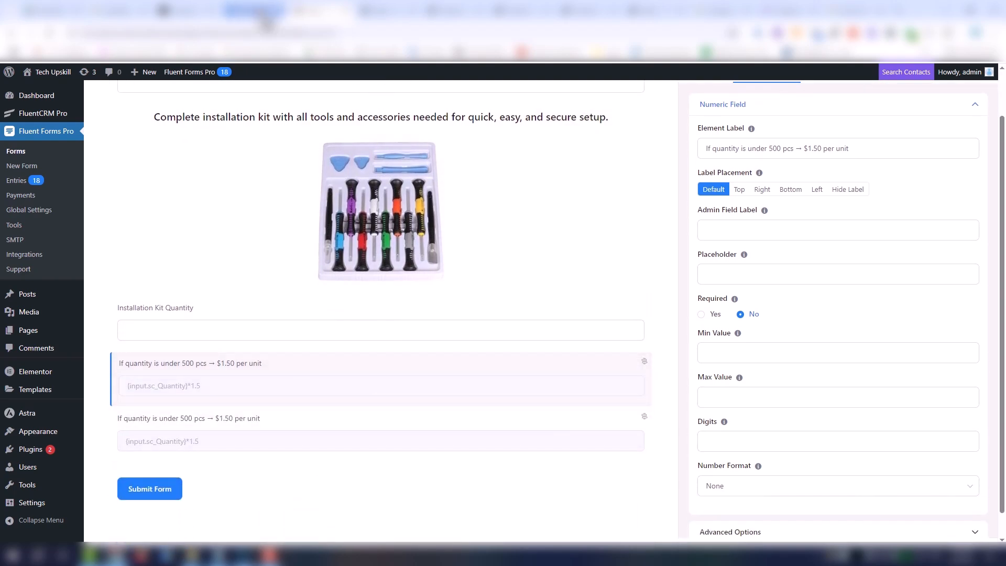
- Relabel the duplicated price field "If quantity is between 500 and 5,000 pcs → $1.00 per unit" using the factory order Google Doc text
{"action": "left_click", "coordinate": [259, 14]}
{"action": "left_click_drag", "start_coordinate": [310, 222], "coordinate": [509, 224]}
{"action": "key", "text": "ctrl+c"}
{"action": "left_click", "coordinate": [321, 10]}
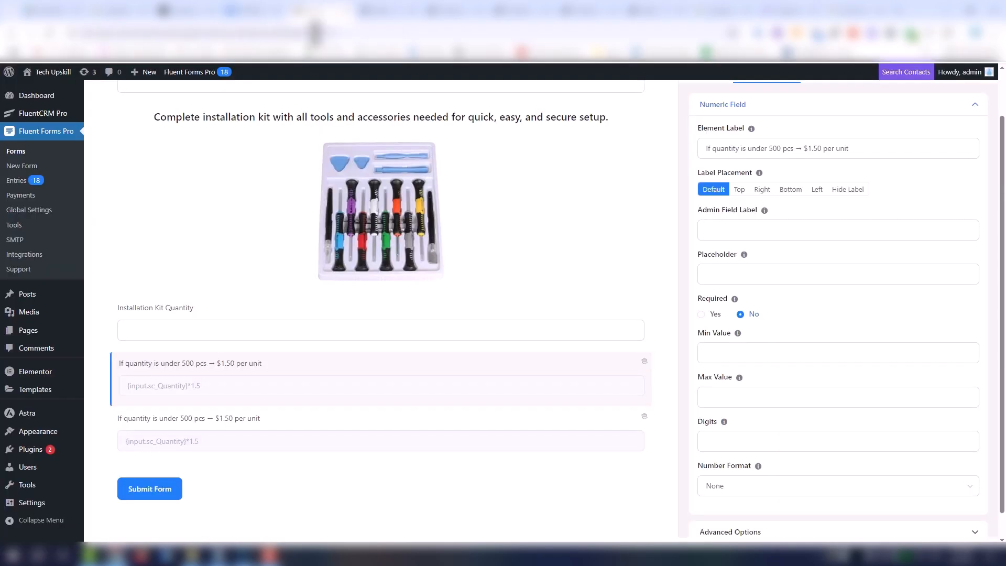
{"action": "left_click", "coordinate": [238, 416]}
{"action": "triple_click", "coordinate": [838, 198]}
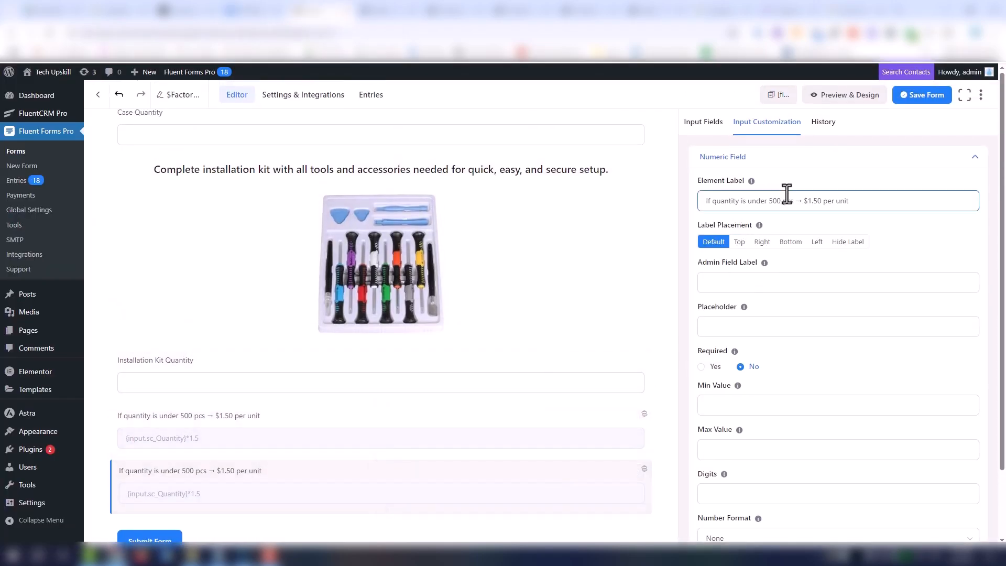
{"action": "key", "text": "ctrl+v"}
- Change the field's condition to screen protector quantity greater than or equal to 500, and require all conditions to match
{"action": "scroll", "coordinate": [812, 478], "scroll_direction": "down", "scroll_amount": 2}
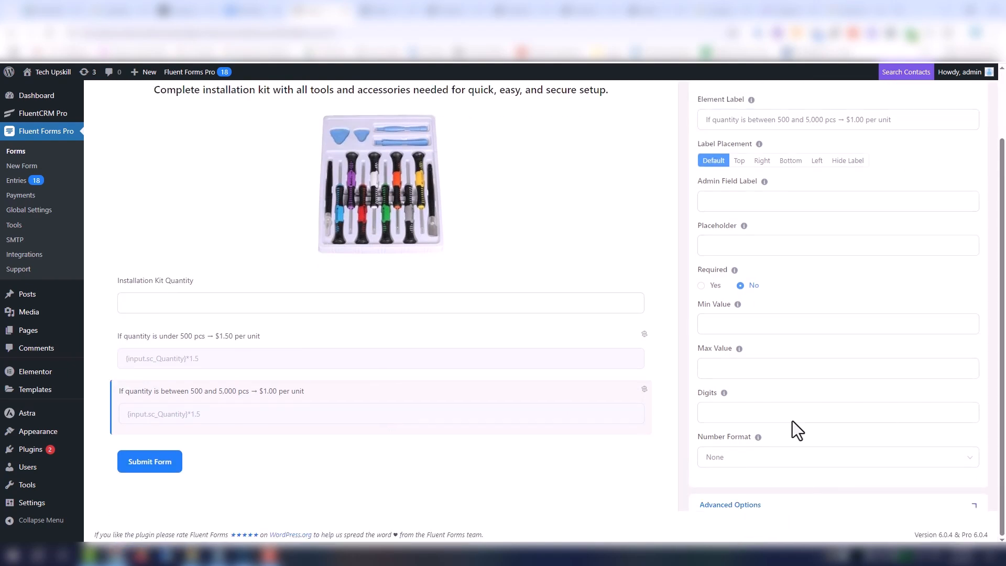
{"action": "scroll", "coordinate": [792, 420], "scroll_direction": "down", "scroll_amount": 7}
{"action": "left_click", "coordinate": [804, 368]}
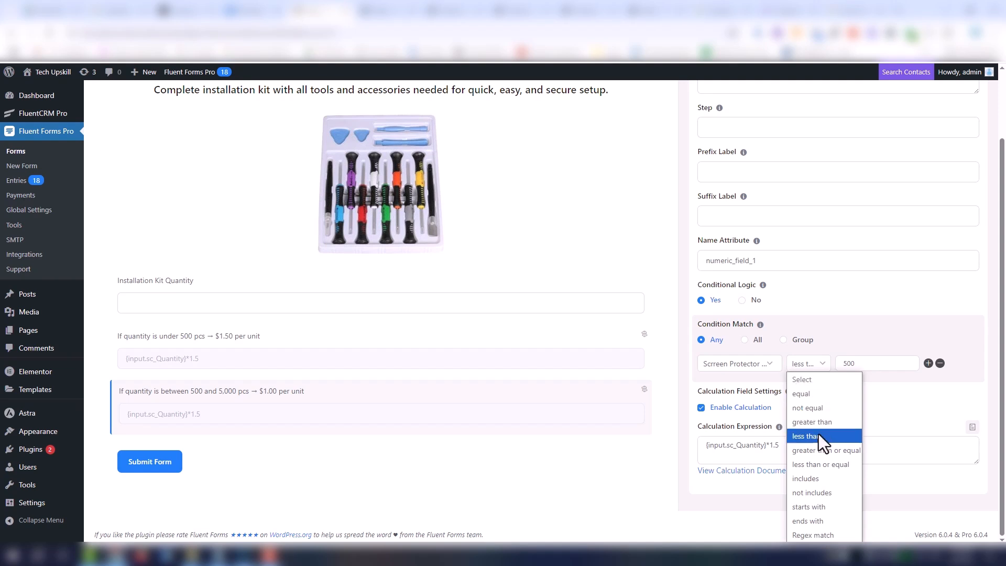
{"action": "left_click", "coordinate": [823, 452]}
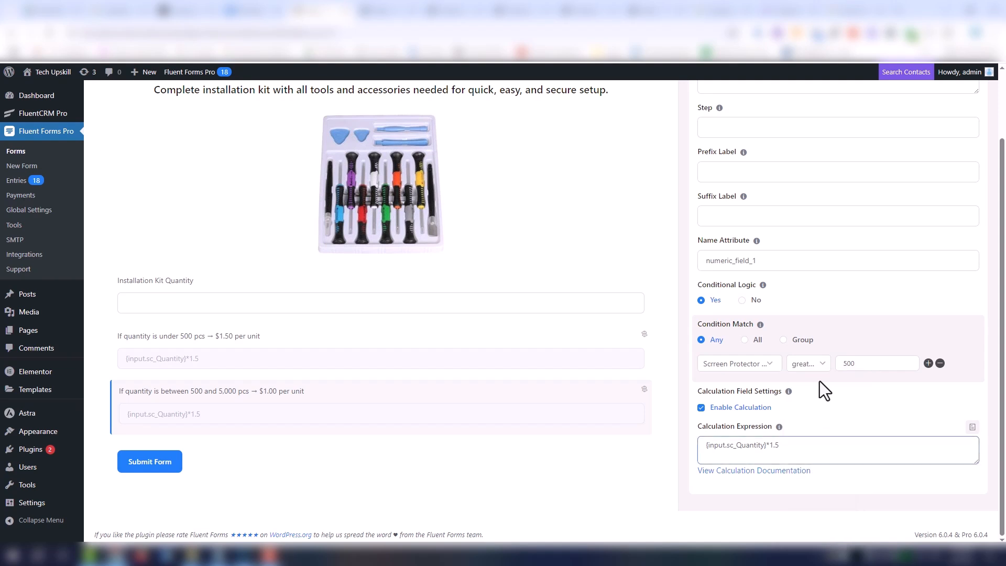
{"action": "left_click", "coordinate": [805, 369]}
{"action": "left_click", "coordinate": [863, 367]}
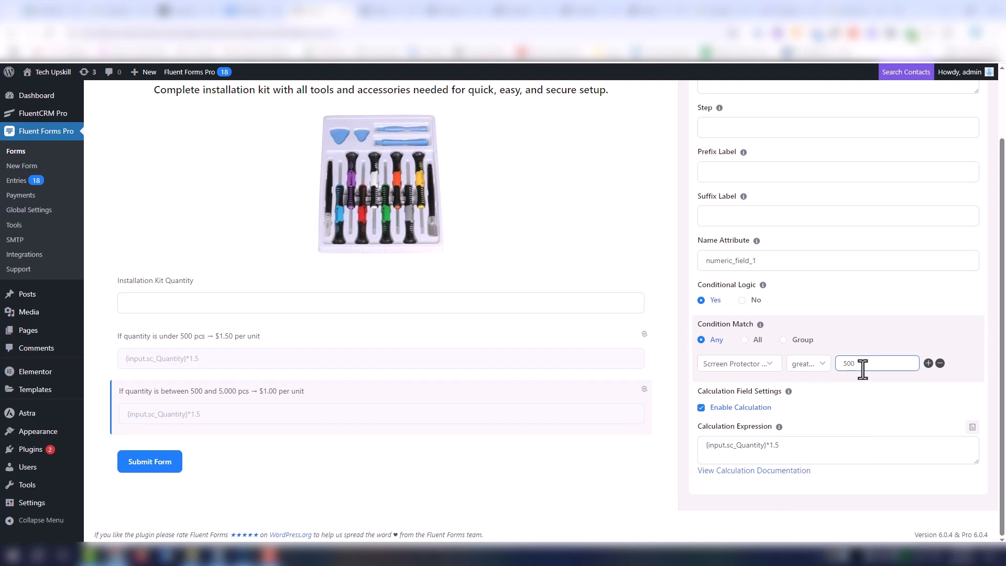
{"action": "left_click", "coordinate": [757, 342]}
- Add a second condition of screen protector quantity less than 5000, and set the calculation expression to {input.sc_Quantity}*1
{"action": "left_click", "coordinate": [928, 364]}
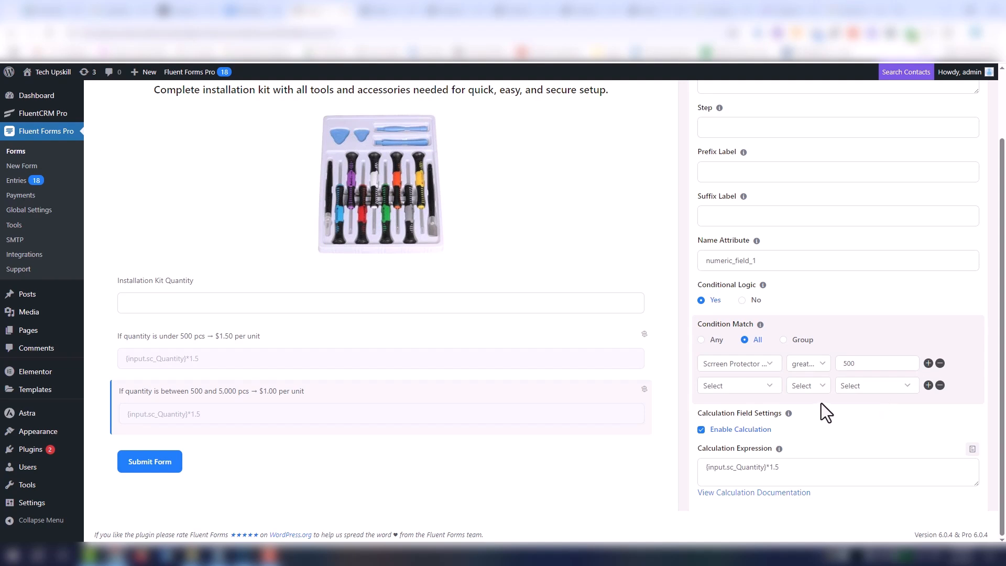
{"action": "left_click", "coordinate": [768, 389]}
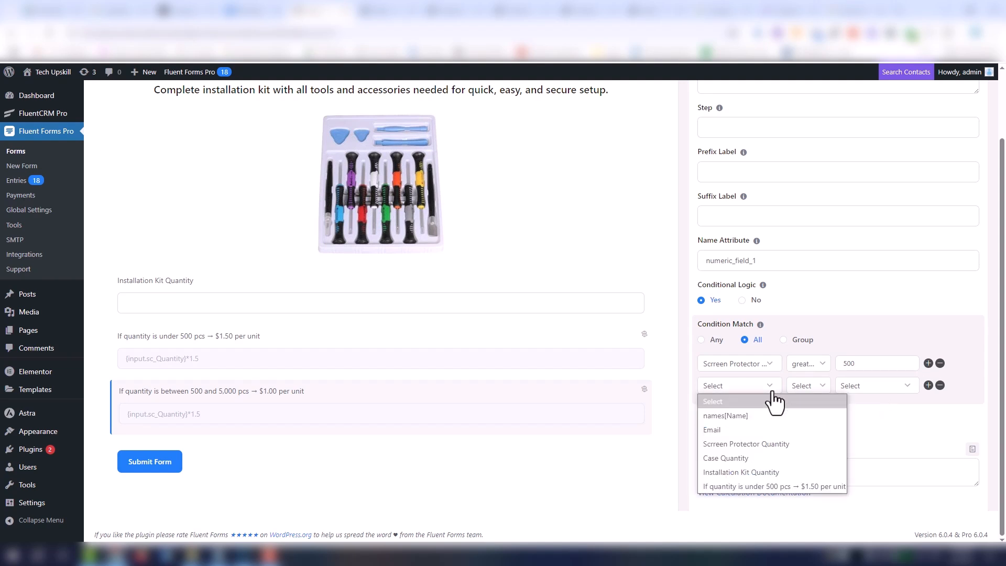
{"action": "left_click", "coordinate": [787, 445]}
{"action": "left_click", "coordinate": [807, 389]}
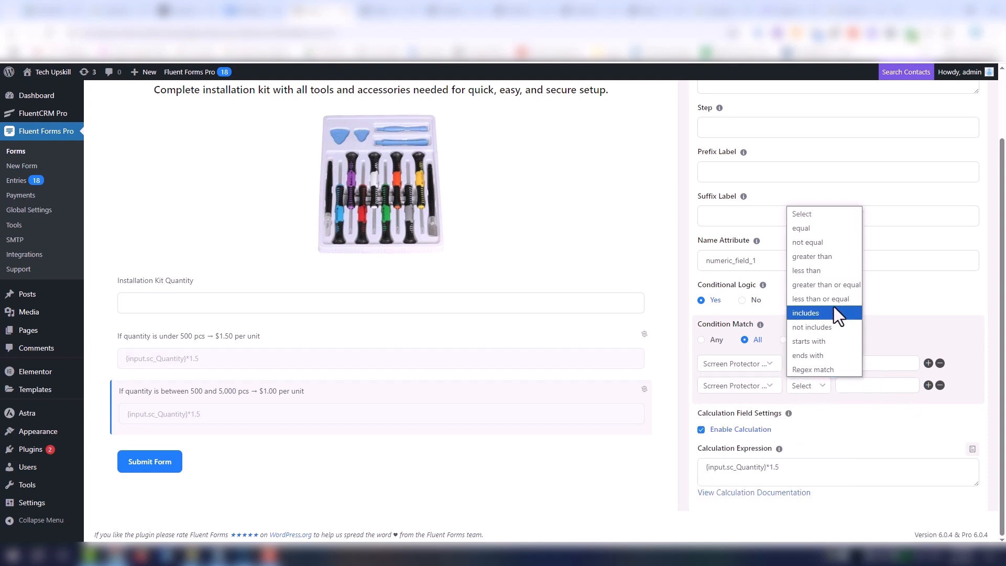
{"action": "left_click", "coordinate": [837, 272]}
{"action": "left_click", "coordinate": [856, 386]}
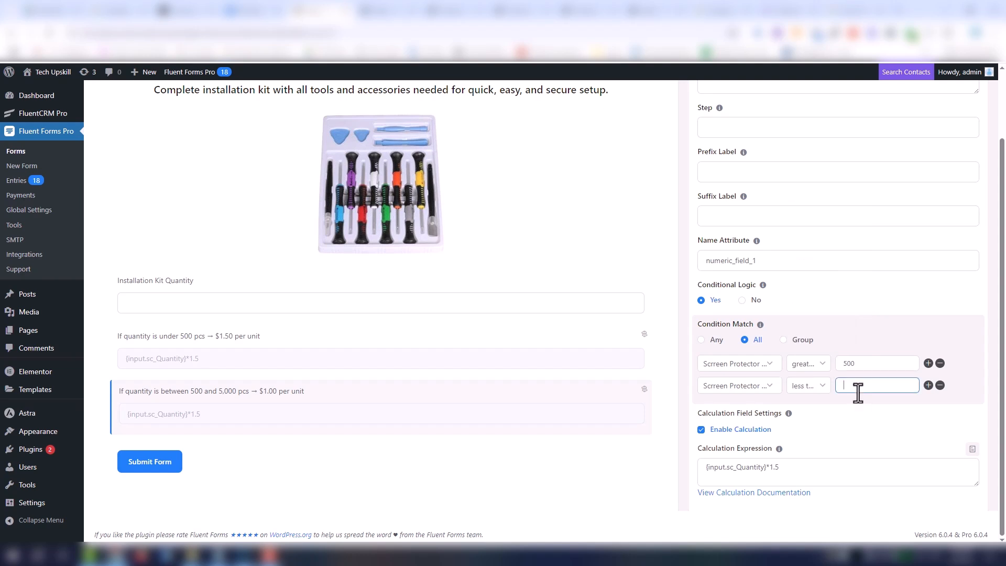
{"action": "type", "text": "5000"}
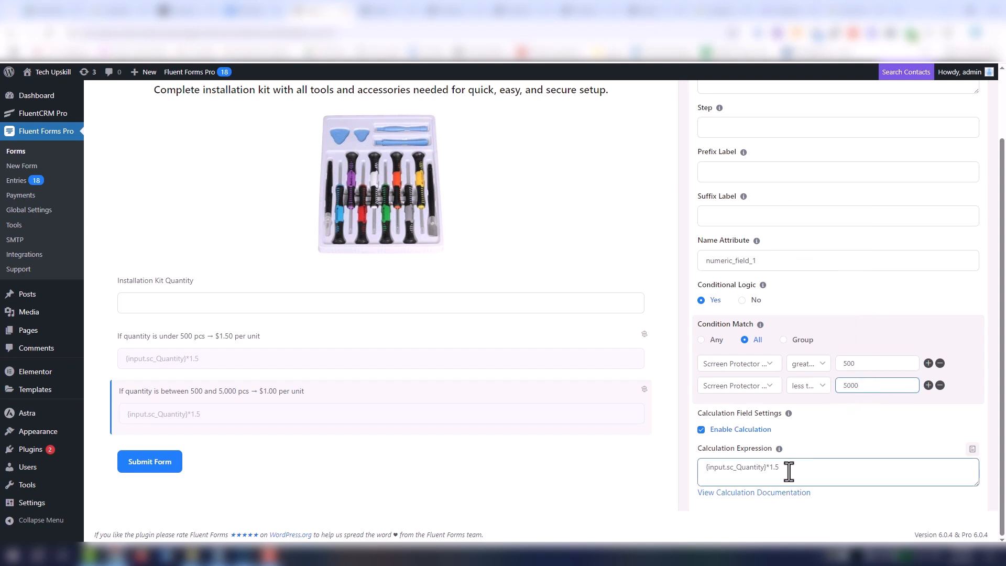
{"action": "left_click", "coordinate": [787, 470]}
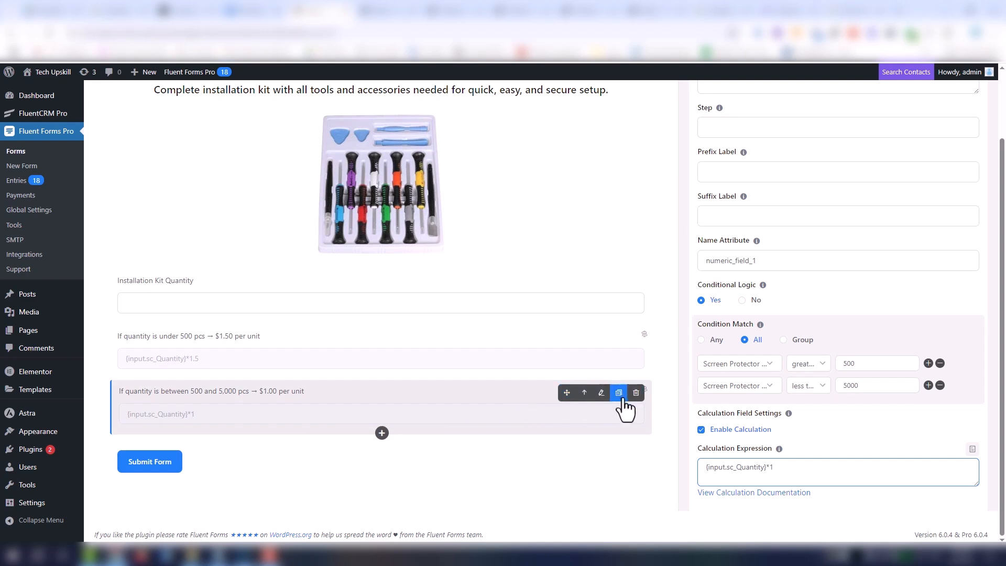
- Duplicate the $1.00 price field and label the copy "If quantity is over 5,000 pcs → $0.70 per unit" from the Google Doc
{"action": "left_click", "coordinate": [619, 393]}
{"action": "left_click", "coordinate": [256, 471]}
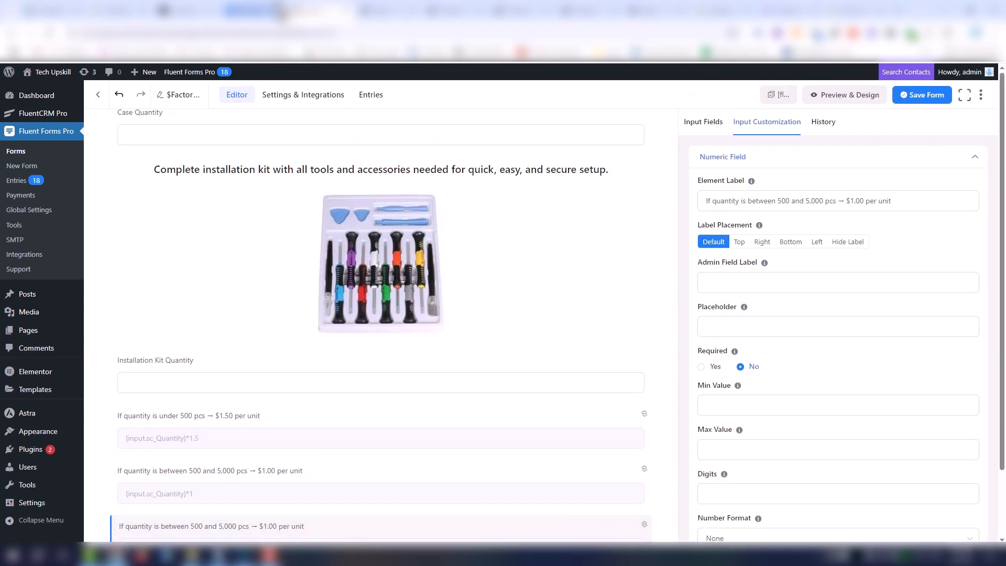
{"action": "left_click", "coordinate": [264, 11]}
{"action": "left_click_drag", "start_coordinate": [464, 241], "coordinate": [306, 241]}
{"action": "key", "text": "ctrl+c"}
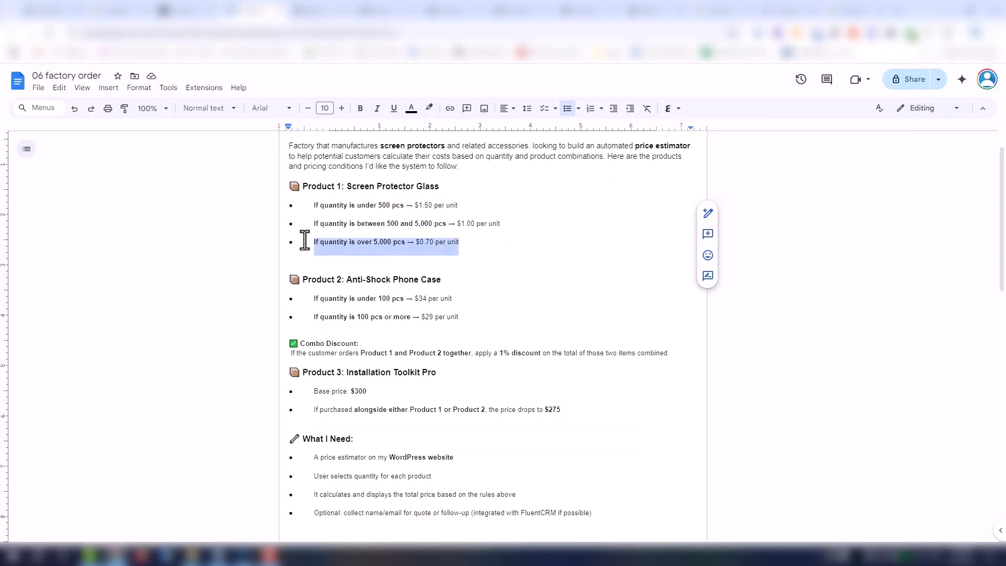
{"action": "left_click", "coordinate": [308, 11]}
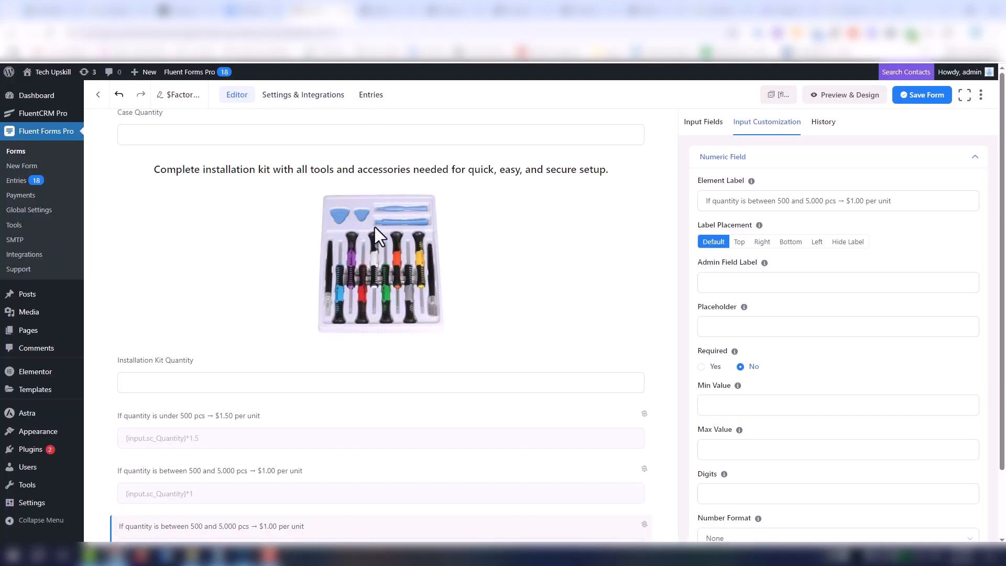
{"action": "scroll", "coordinate": [414, 398], "scroll_direction": "down", "scroll_amount": 1}
{"action": "left_click", "coordinate": [859, 203]}
{"action": "key", "text": "ctrl+a"}
{"action": "key", "text": "ctrl+v"}
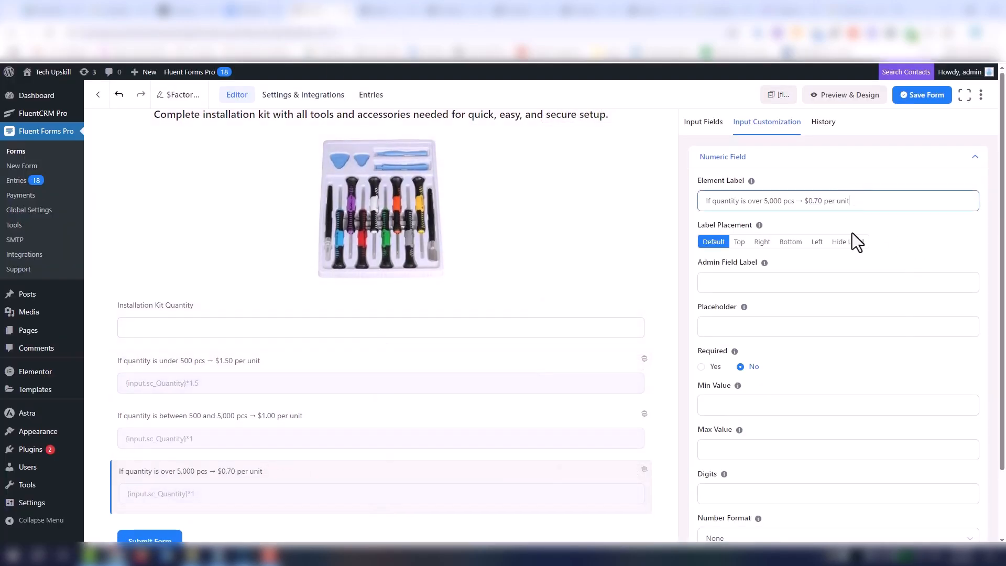
- Remove the copy's 500 condition and make the remaining one screen protector quantity greater than or equal to 5000
{"action": "scroll", "coordinate": [843, 404], "scroll_direction": "down", "scroll_amount": 1}
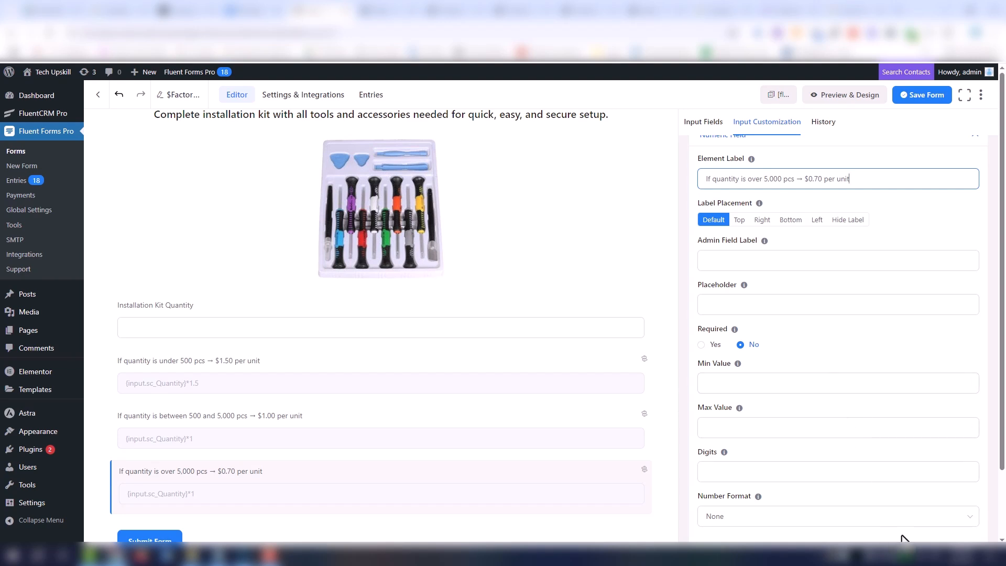
{"action": "scroll", "coordinate": [996, 484], "scroll_direction": "down", "scroll_amount": 2}
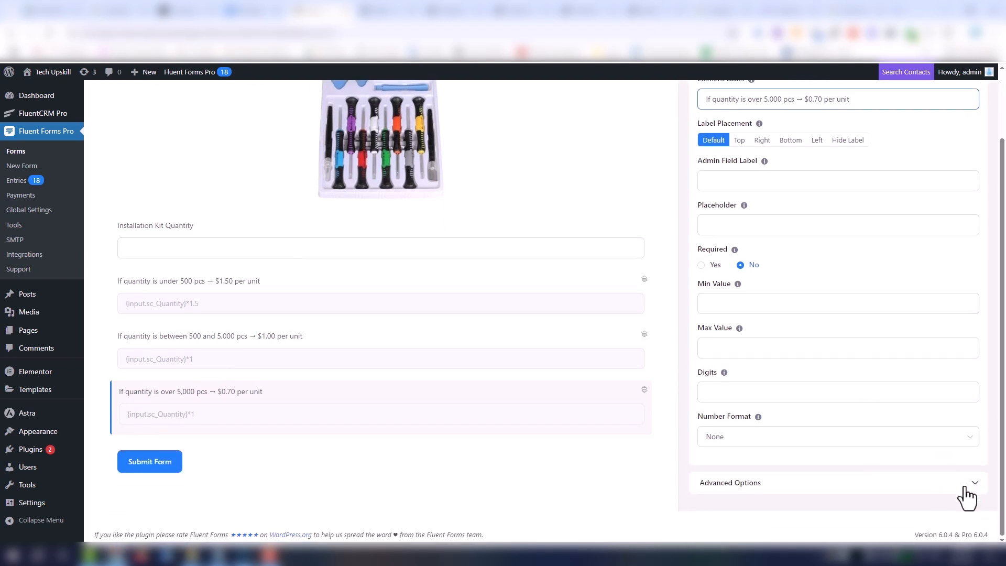
{"action": "left_click", "coordinate": [964, 483]}
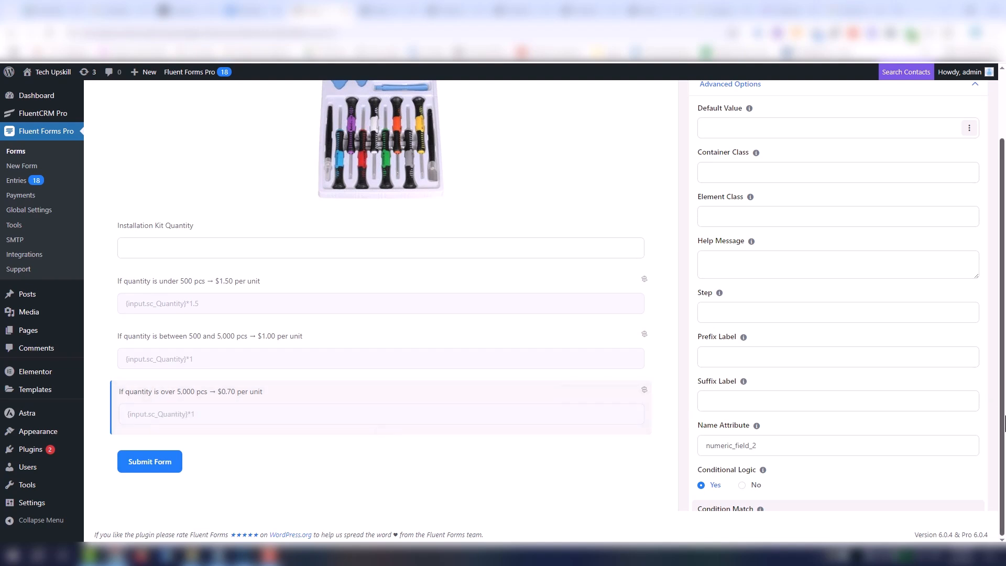
{"action": "scroll", "coordinate": [784, 445], "scroll_direction": "down", "scroll_amount": 4}
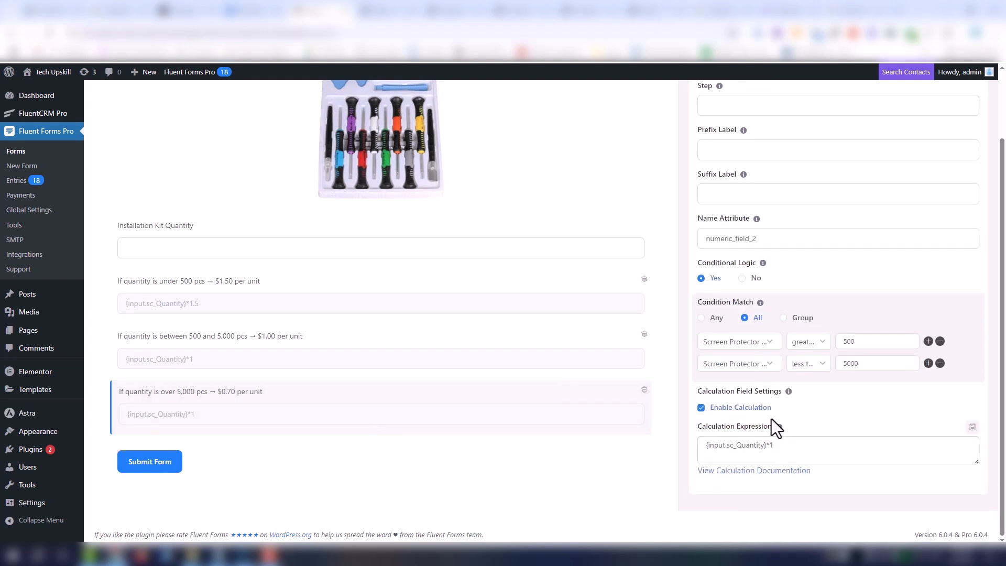
{"action": "left_click", "coordinate": [937, 342]}
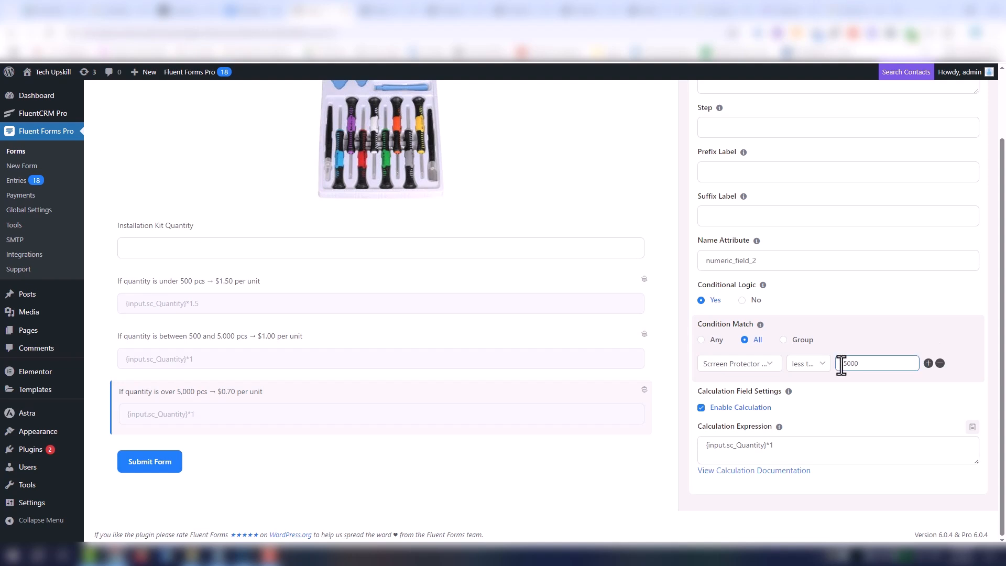
{"action": "left_click", "coordinate": [823, 364]}
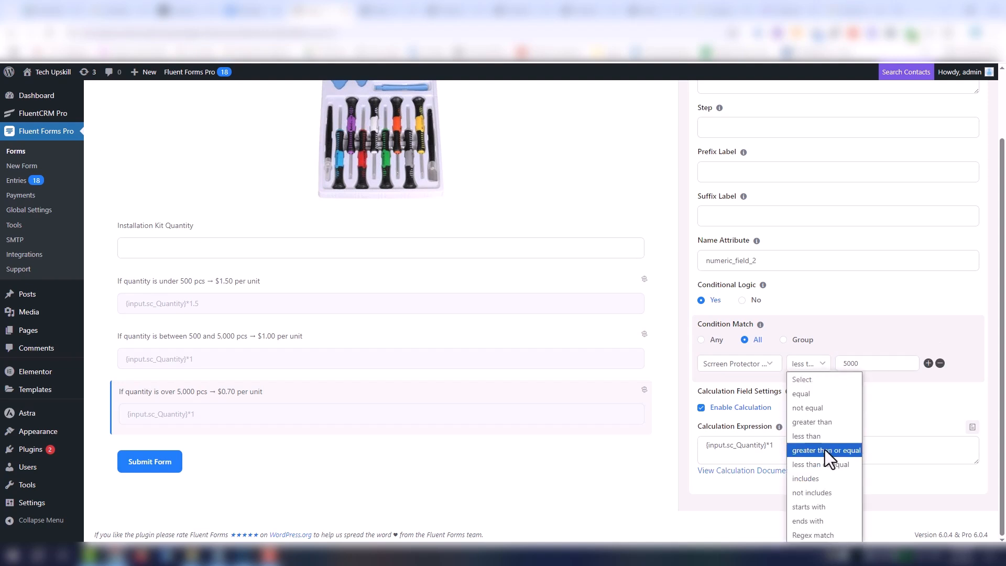
{"action": "left_click", "coordinate": [834, 452]}
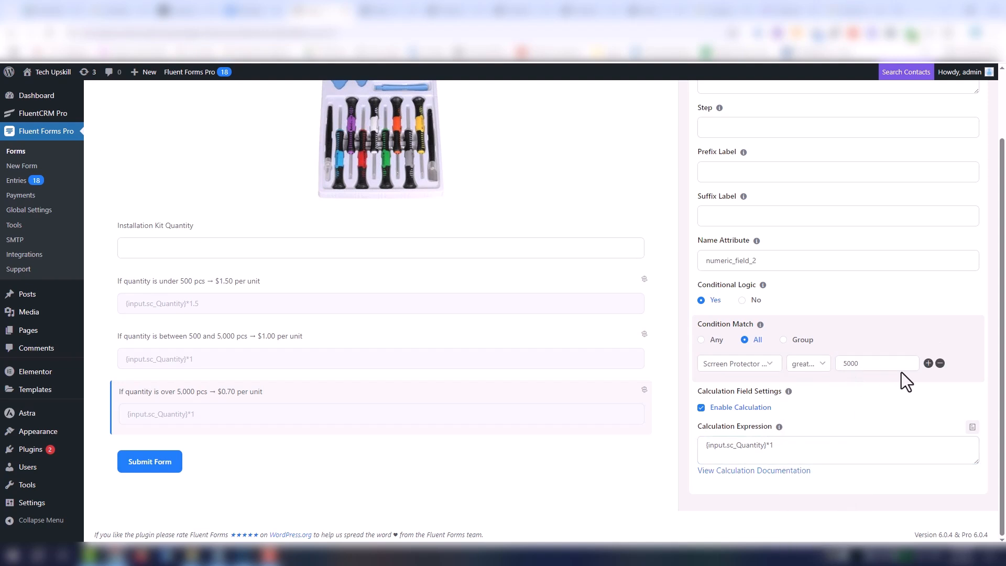
- Set the $0.70 field's calculation expression to {input.sc_Quantity}*0.7 and save the form
{"action": "left_click", "coordinate": [783, 454]}
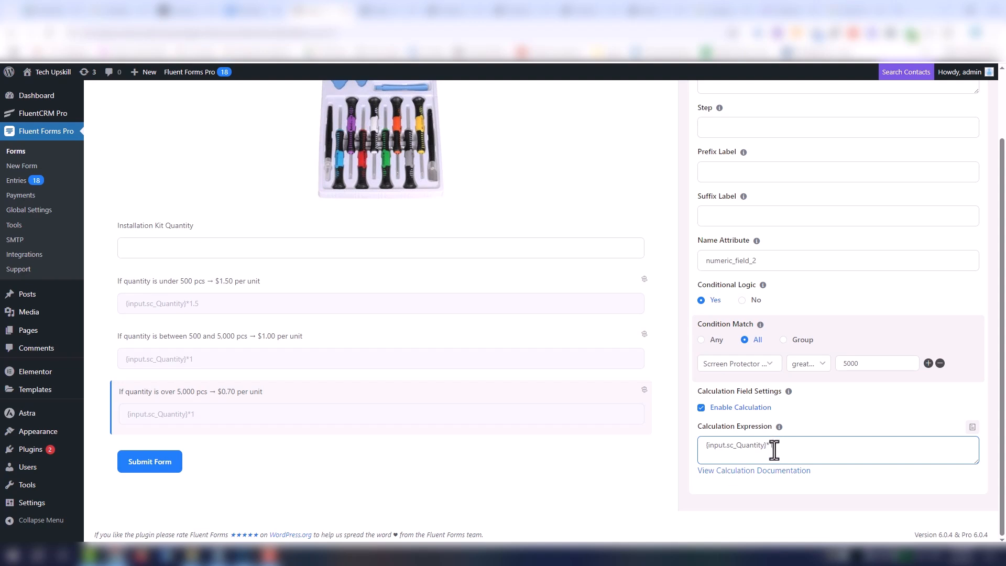
{"action": "type", "text": "1"}
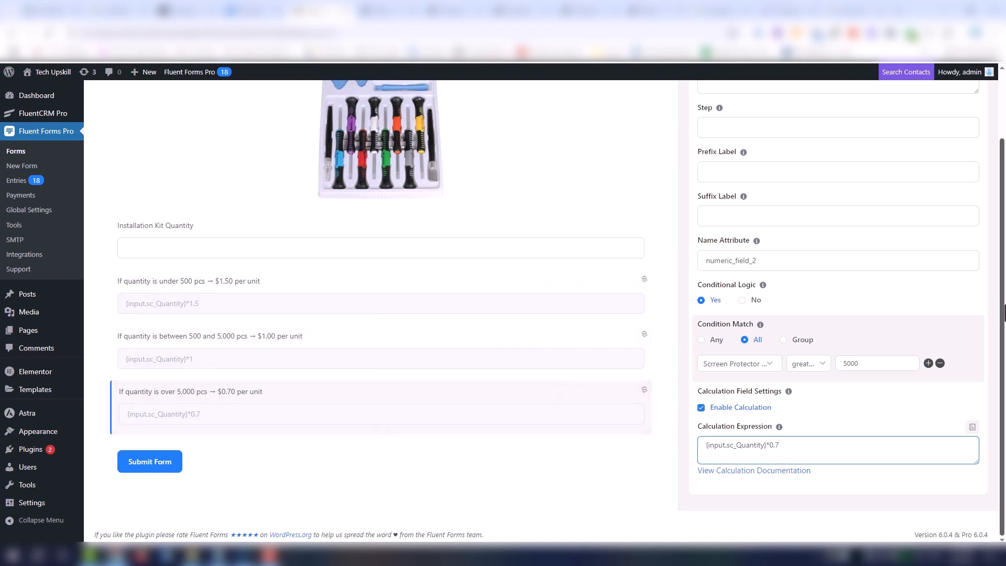
{"action": "scroll", "coordinate": [1005, 313], "scroll_direction": "up", "scroll_amount": 2}
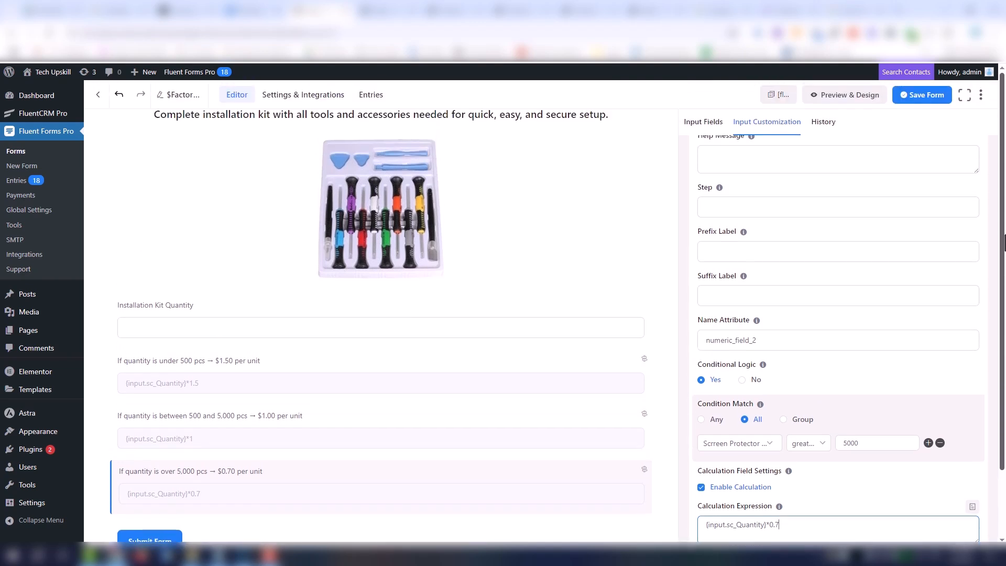
{"action": "left_click", "coordinate": [931, 100]}
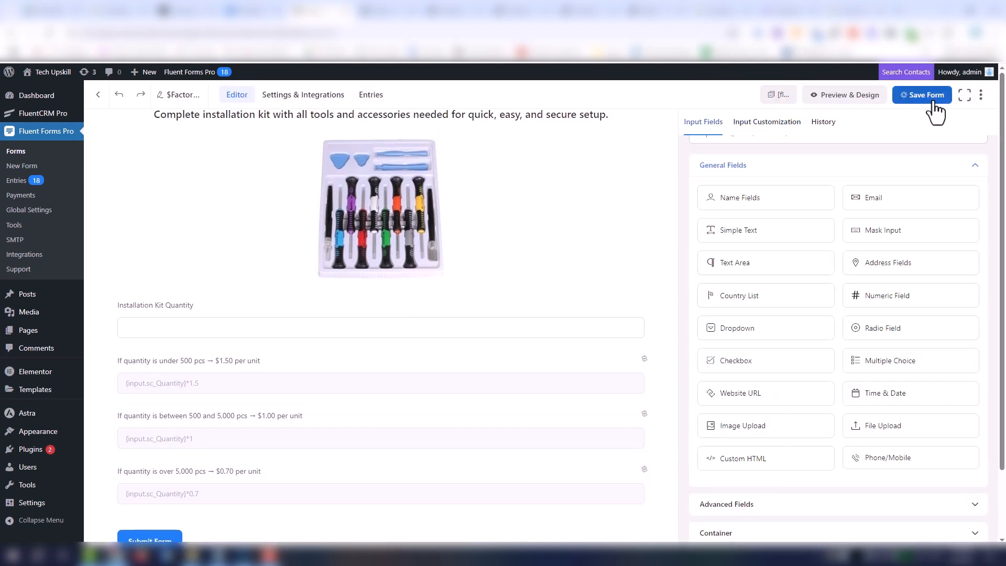
- Preview the form at tablet width and test a screen protector quantity of 1000, checking the calculated price
{"action": "left_click", "coordinate": [844, 95]}
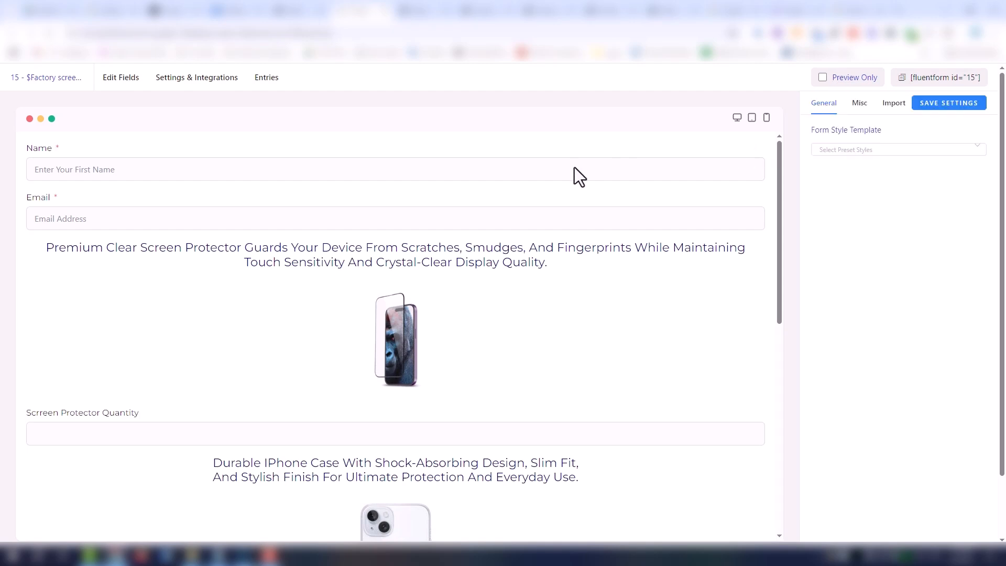
{"action": "scroll", "coordinate": [413, 341], "scroll_direction": "down", "scroll_amount": 2}
{"action": "left_click", "coordinate": [413, 341]}
{"action": "type", "text": "100"}
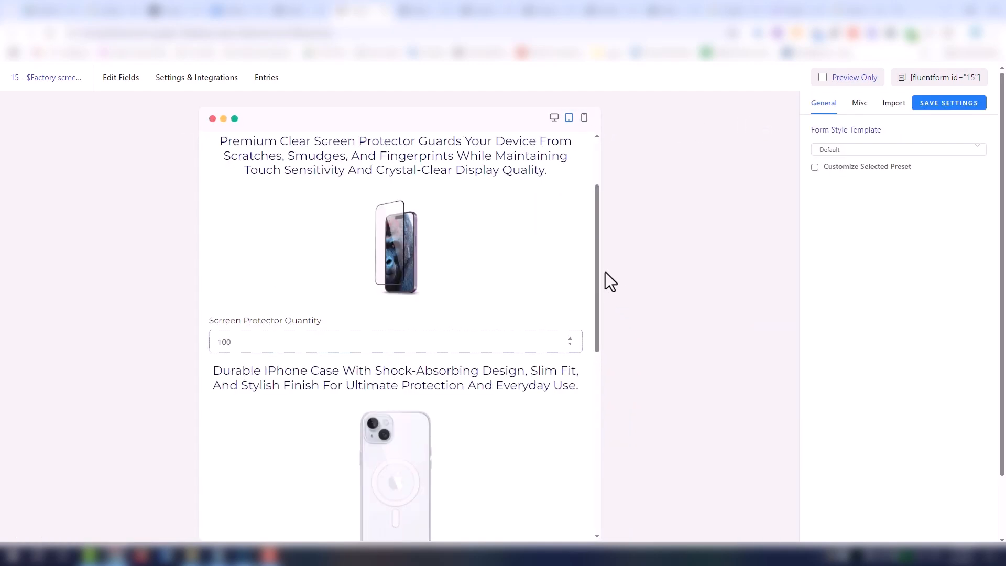
{"action": "left_click_drag", "start_coordinate": [599, 302], "coordinate": [621, 316]}
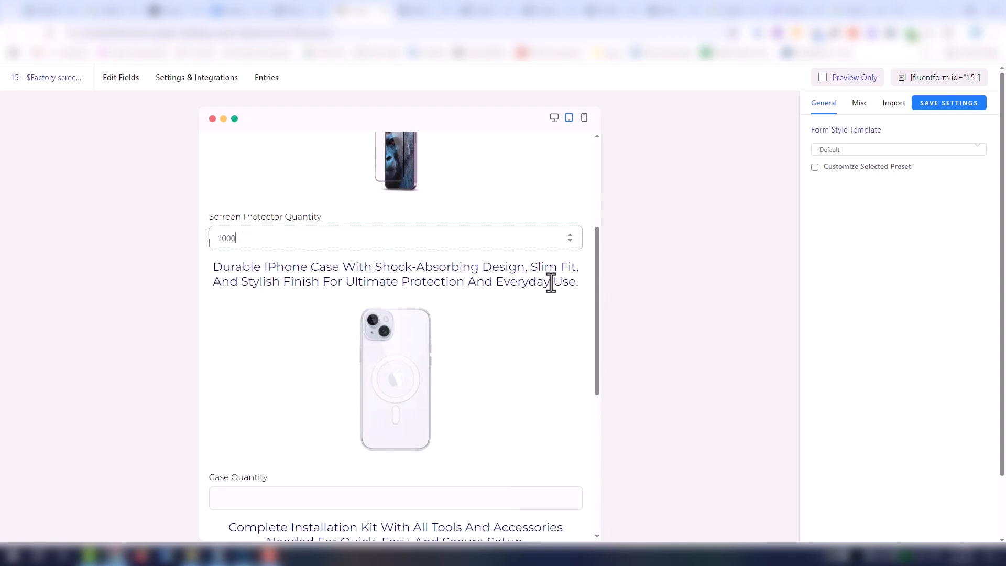
{"action": "left_click_drag", "start_coordinate": [599, 330], "coordinate": [630, 268]}
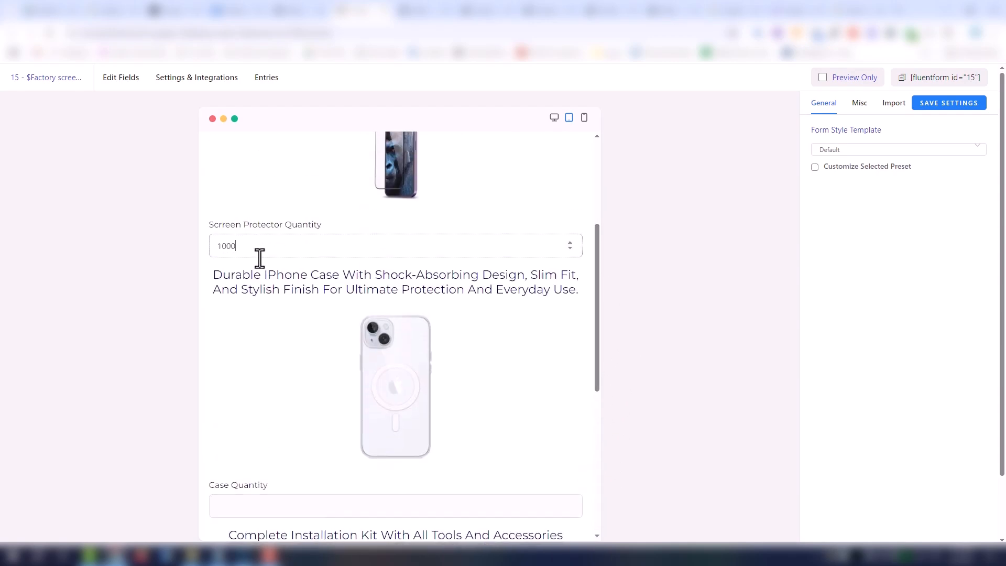
- Test a screen protector quantity of 5000 and check the conditional price field below Installation Kit Quantity
{"action": "left_click_drag", "start_coordinate": [246, 253], "coordinate": [168, 253]}
{"action": "type", "text": "5000"}
{"action": "scroll", "coordinate": [586, 400], "scroll_direction": "down", "scroll_amount": 1}
{"action": "scroll", "coordinate": [586, 400], "scroll_direction": "down", "scroll_amount": 5}
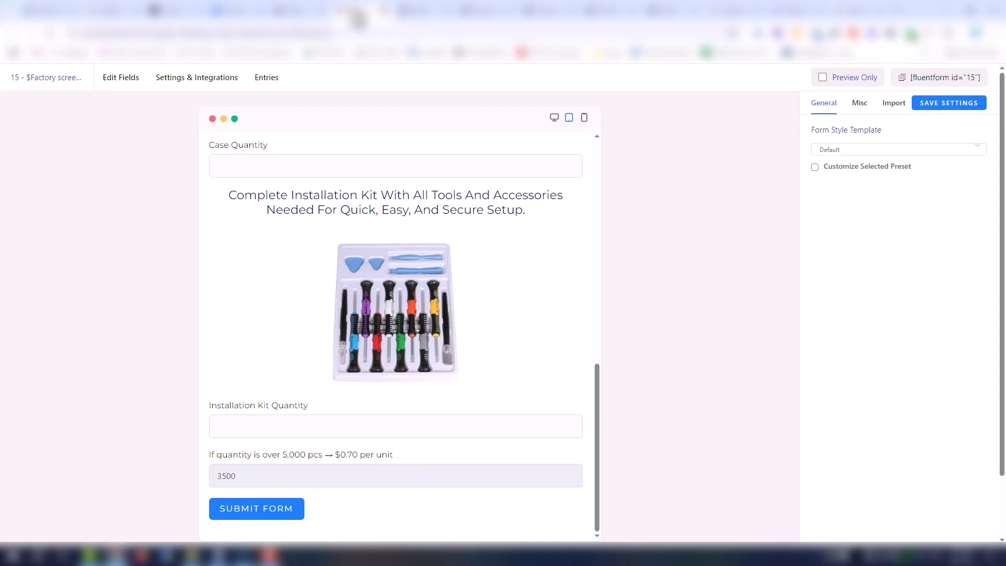
- Return to the form editor and add a numeric field directly below the $0.70 price field
{"action": "left_click", "coordinate": [281, 9]}
{"action": "scroll", "coordinate": [371, 307], "scroll_direction": "down", "scroll_amount": 3}
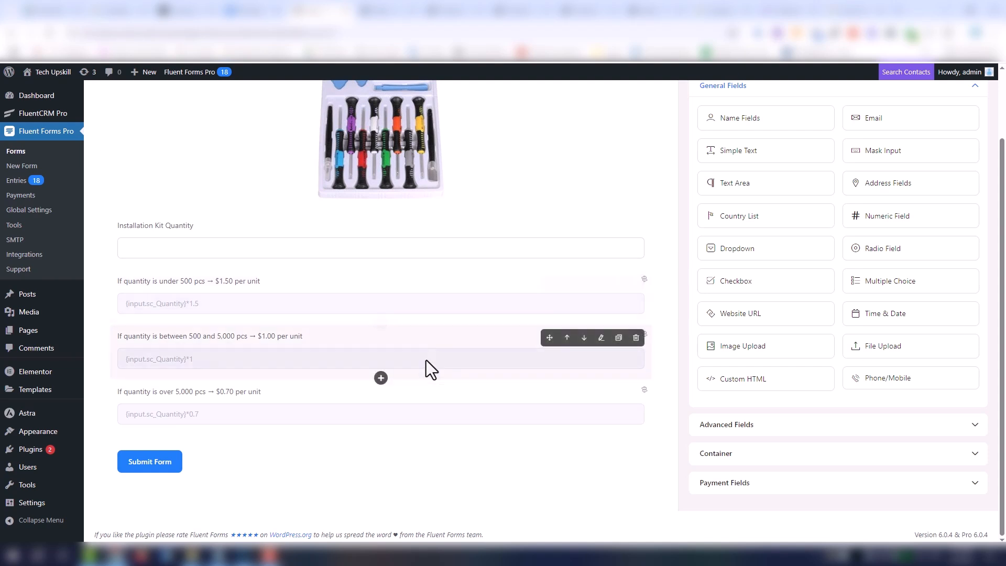
{"action": "left_click", "coordinate": [381, 433]}
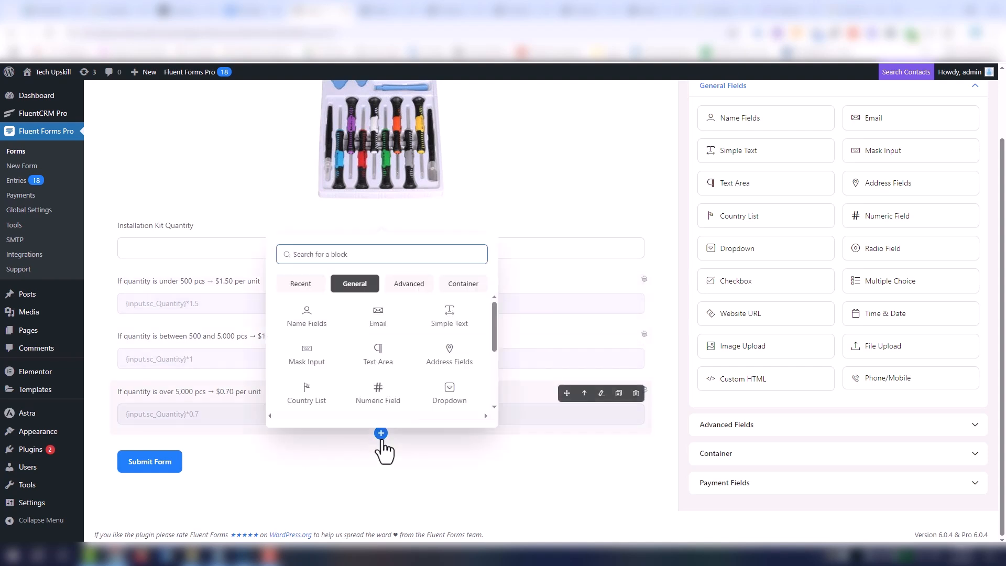
{"action": "left_click", "coordinate": [378, 394]}
- Copy the phone case's under-100 pricing line from the document and label the new field "f quantity is under 100 pcs → $34 per unit"
{"action": "left_click", "coordinate": [256, 10]}
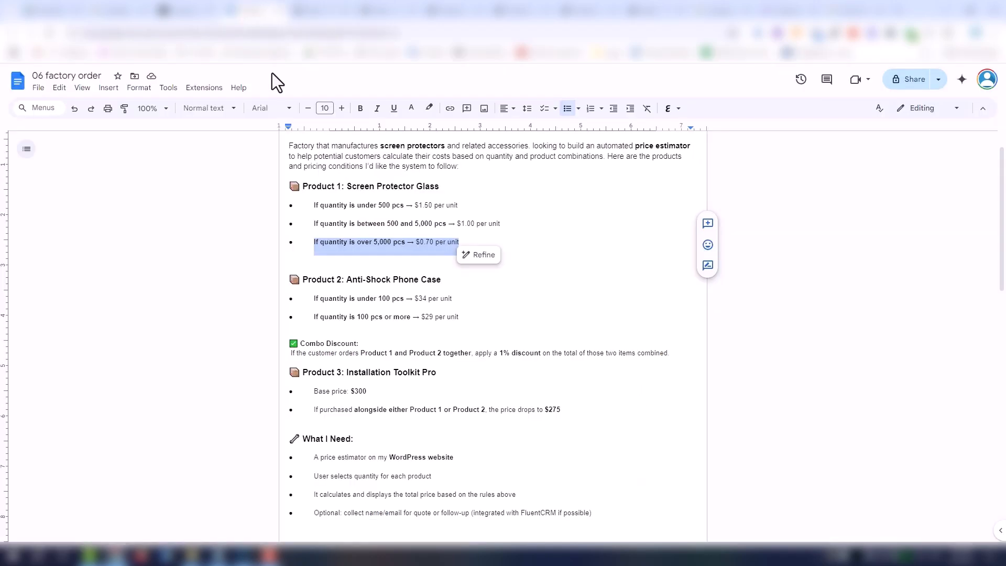
{"action": "left_click_drag", "start_coordinate": [316, 298], "coordinate": [472, 303]}
{"action": "key", "text": "ctrl+c"}
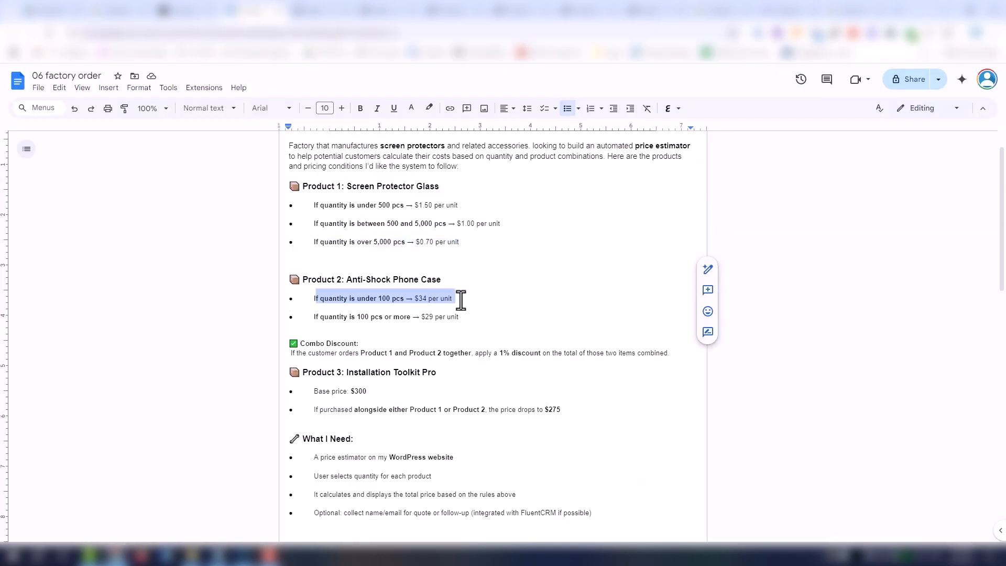
{"action": "left_click", "coordinate": [307, 10]}
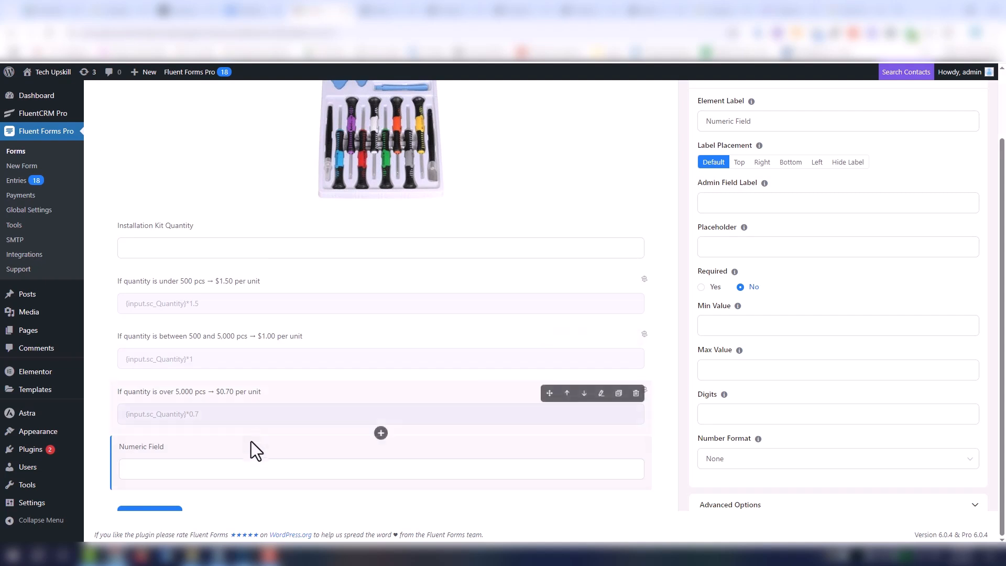
{"action": "scroll", "coordinate": [690, 326], "scroll_direction": "up", "scroll_amount": 1}
{"action": "left_click", "coordinate": [784, 206]}
{"action": "key", "text": "ctrl+a"}
{"action": "key", "text": "ctrl+v"}
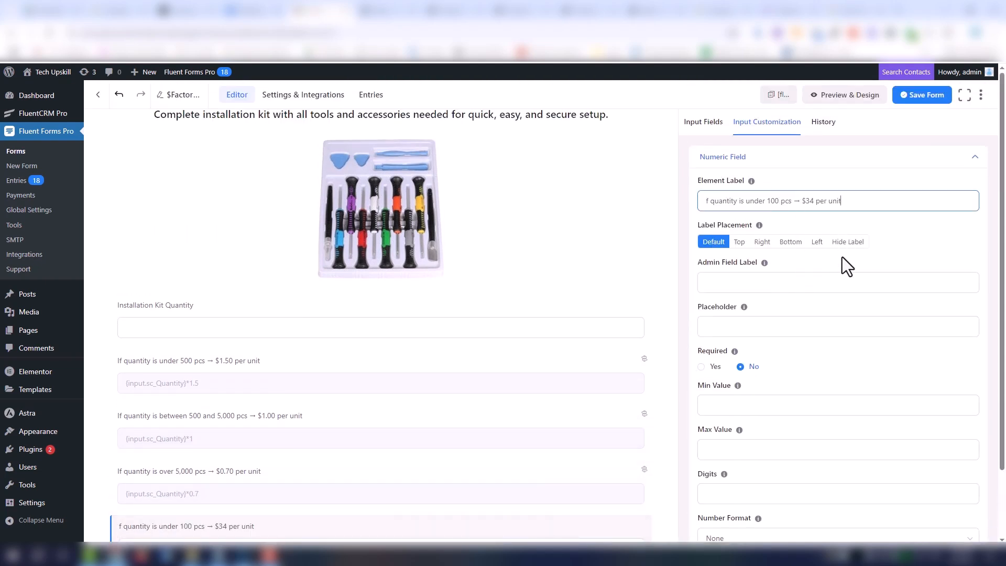
- Enable conditional logic on the $34 field with the condition Case Quantity less than 100
{"action": "scroll", "coordinate": [838, 283], "scroll_direction": "down", "scroll_amount": 3}
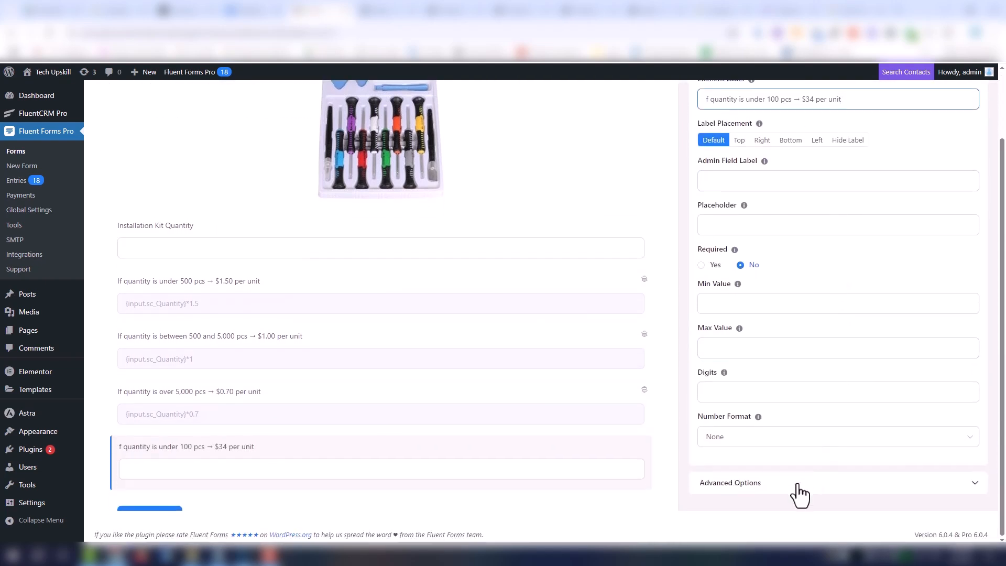
{"action": "left_click", "coordinate": [800, 495]}
{"action": "left_click", "coordinate": [798, 447]}
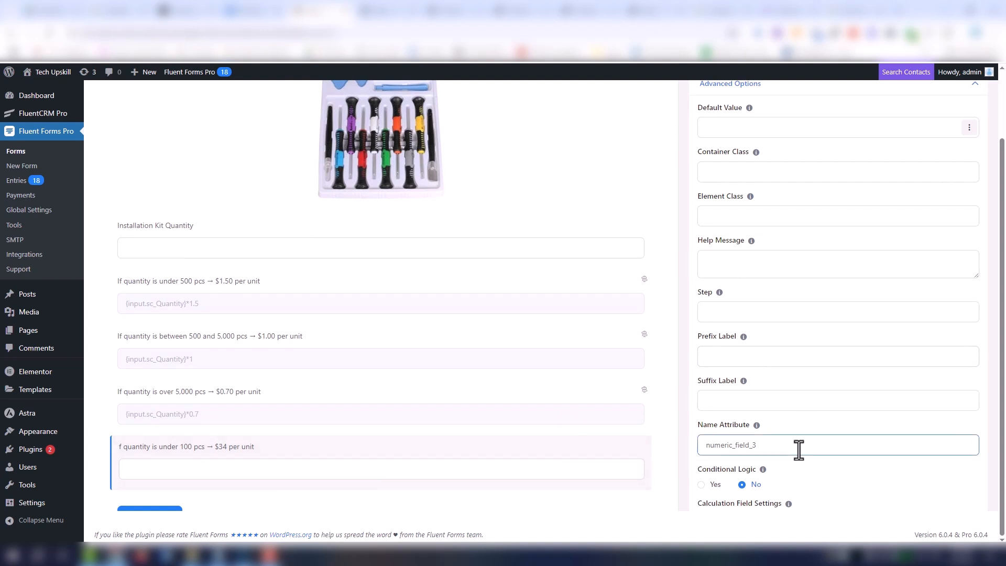
{"action": "scroll", "coordinate": [760, 461], "scroll_direction": "down", "scroll_amount": 1}
{"action": "left_click", "coordinate": [715, 436]}
{"action": "scroll", "coordinate": [759, 458], "scroll_direction": "down", "scroll_amount": 2}
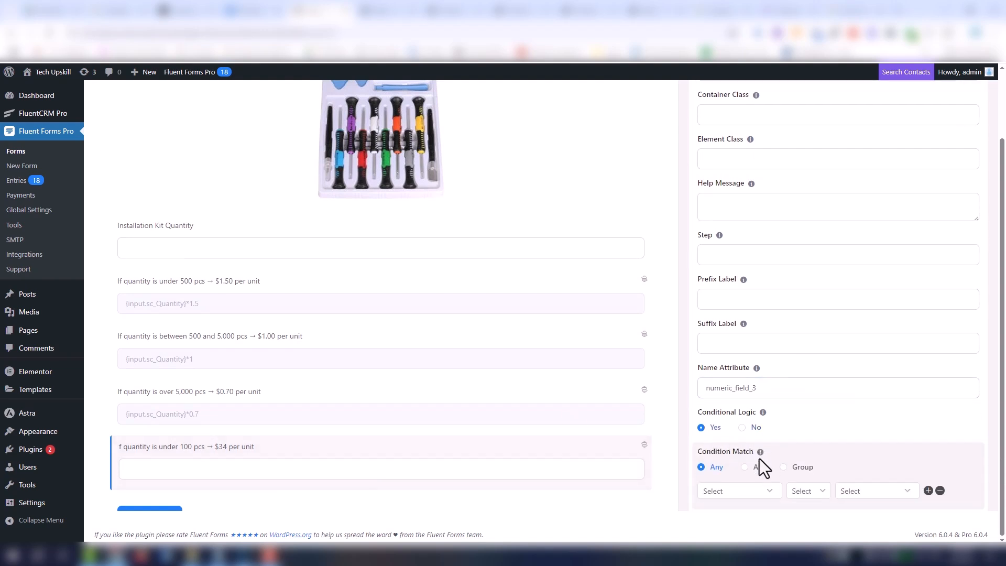
{"action": "left_click", "coordinate": [756, 430]}
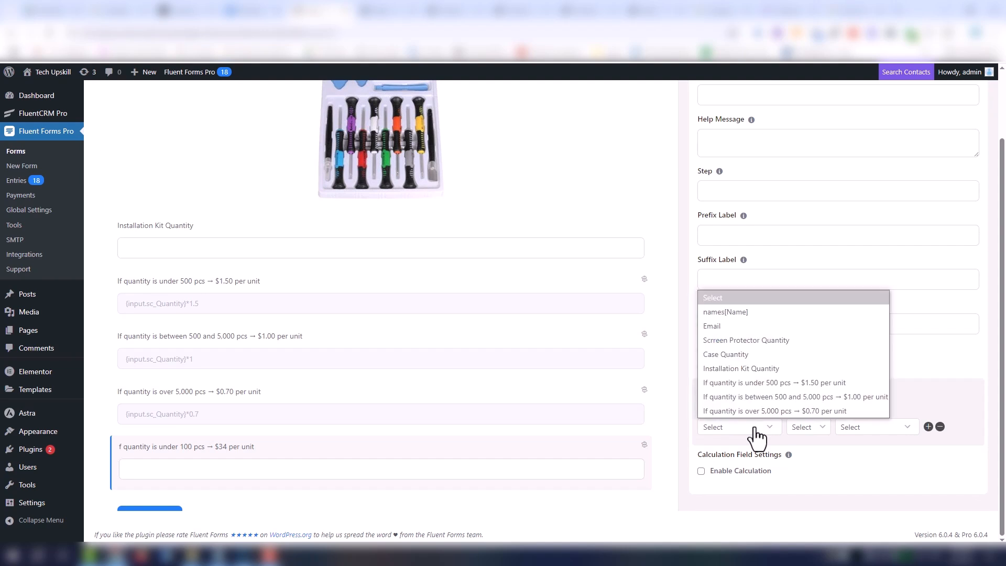
{"action": "left_click", "coordinate": [738, 357]}
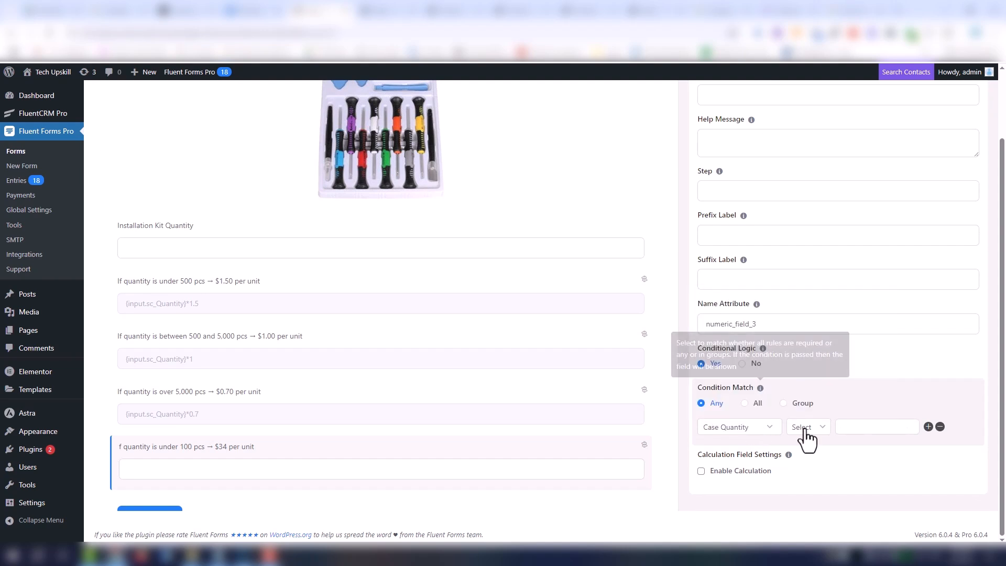
{"action": "left_click", "coordinate": [807, 436]}
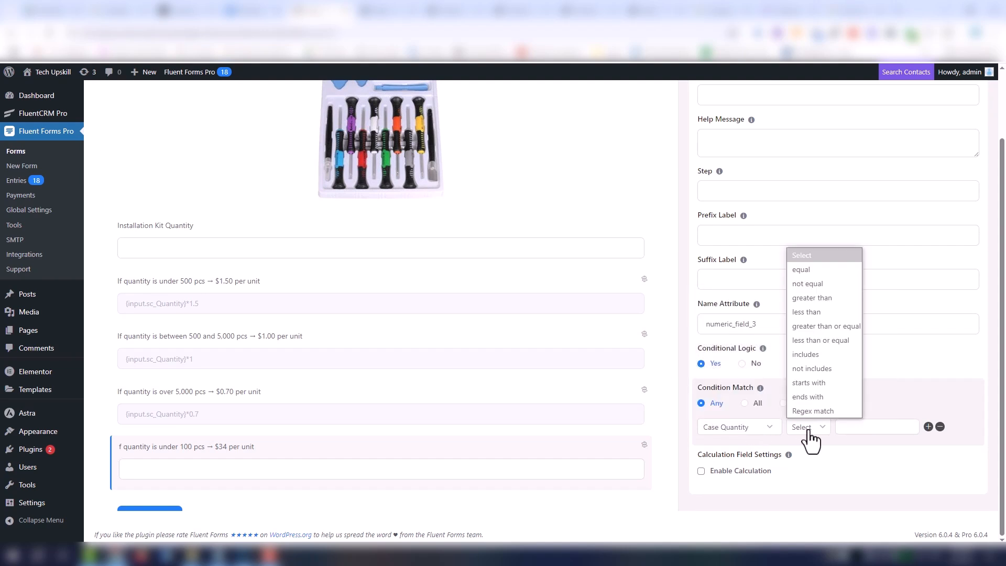
{"action": "left_click", "coordinate": [811, 313]}
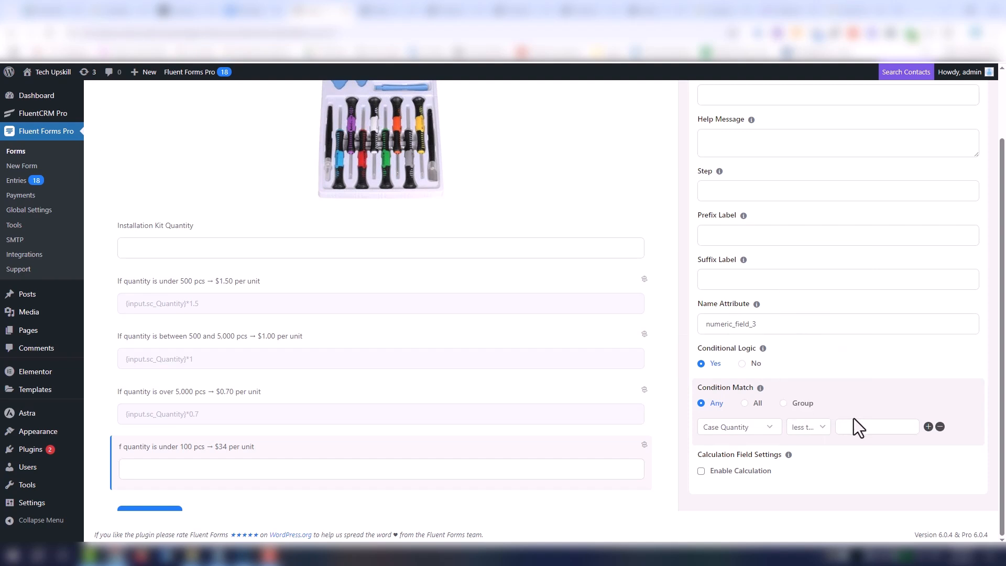
- Enable calculation on the $34 field and set its expression to {input.case_Quantity_1}*34
{"action": "left_click", "coordinate": [761, 472]}
{"action": "scroll", "coordinate": [851, 472], "scroll_direction": "down", "scroll_amount": 1}
{"action": "left_click", "coordinate": [971, 435]}
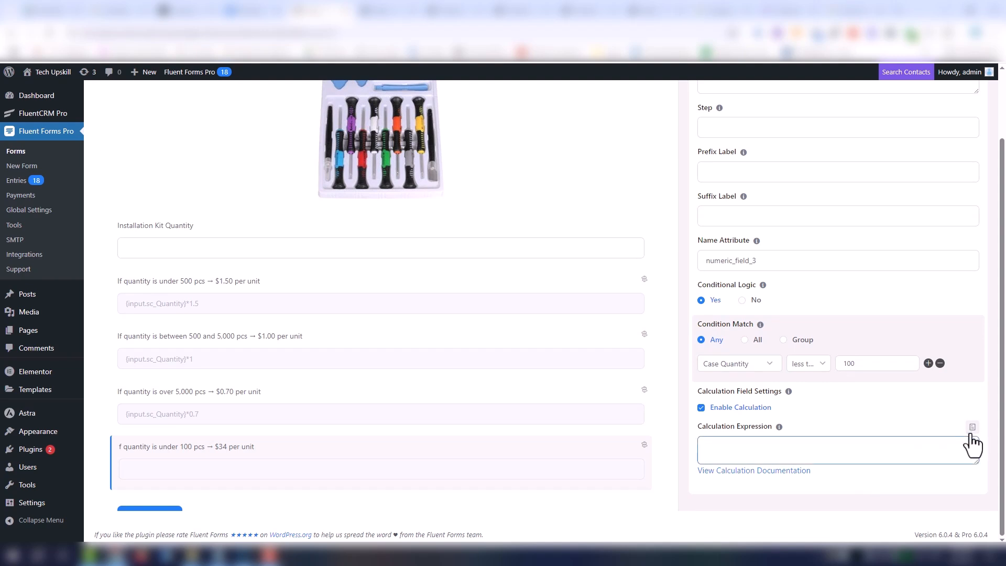
{"action": "left_click", "coordinate": [972, 428]}
{"action": "left_click", "coordinate": [925, 313]}
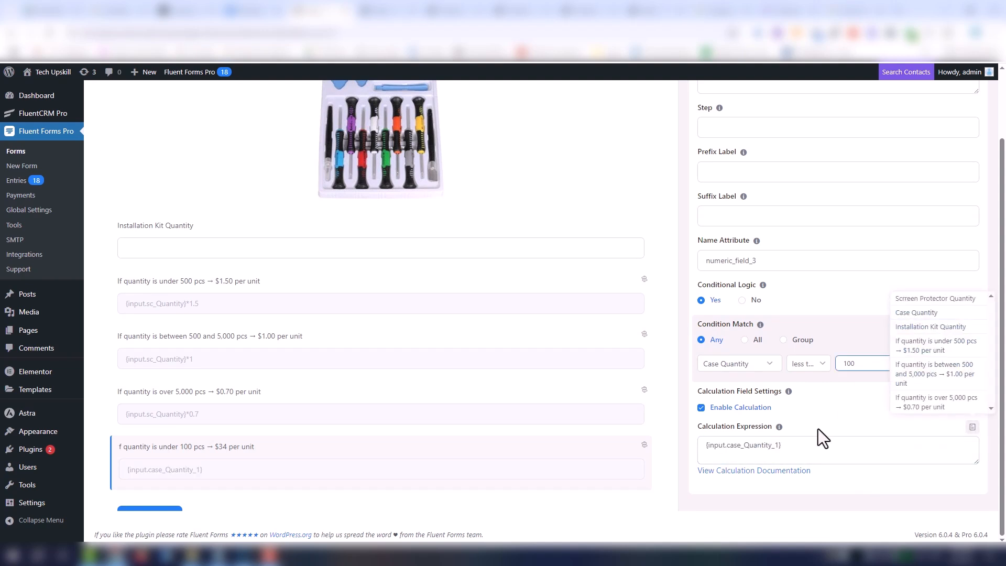
{"action": "left_click", "coordinate": [814, 444]}
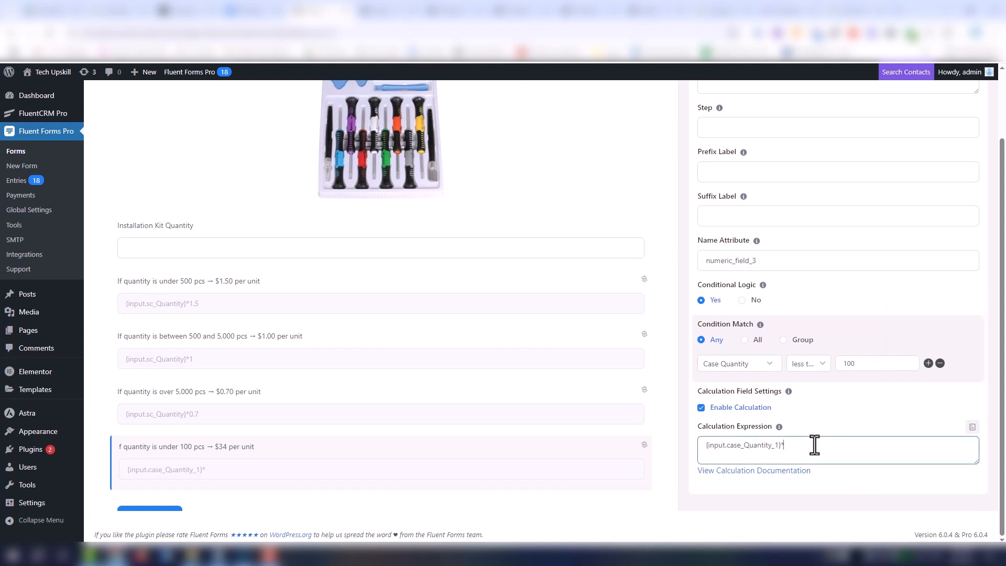
{"action": "type", "text": "*45"}
- Duplicate the $34 field and label the copy "If quantity is 100 pcs or more → $29 per unit", copied from the document
{"action": "left_click", "coordinate": [598, 469]}
{"action": "left_click", "coordinate": [618, 472]}
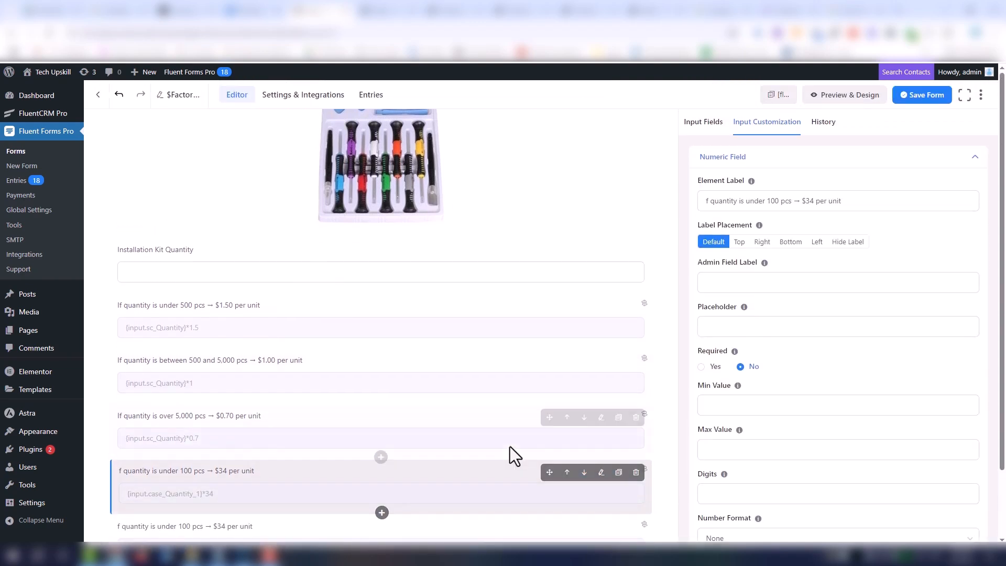
{"action": "left_click", "coordinate": [270, 10]}
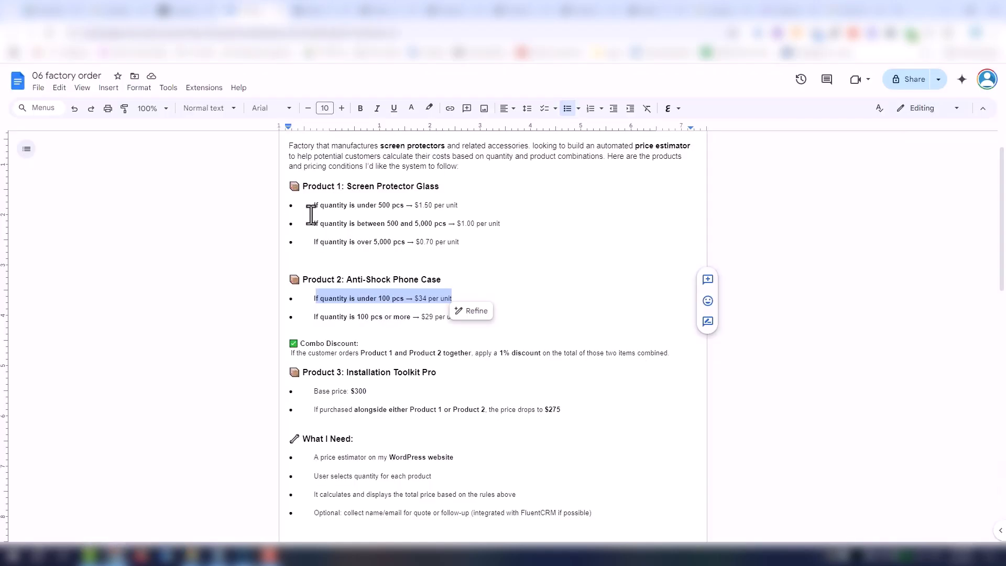
{"action": "left_click", "coordinate": [435, 321]}
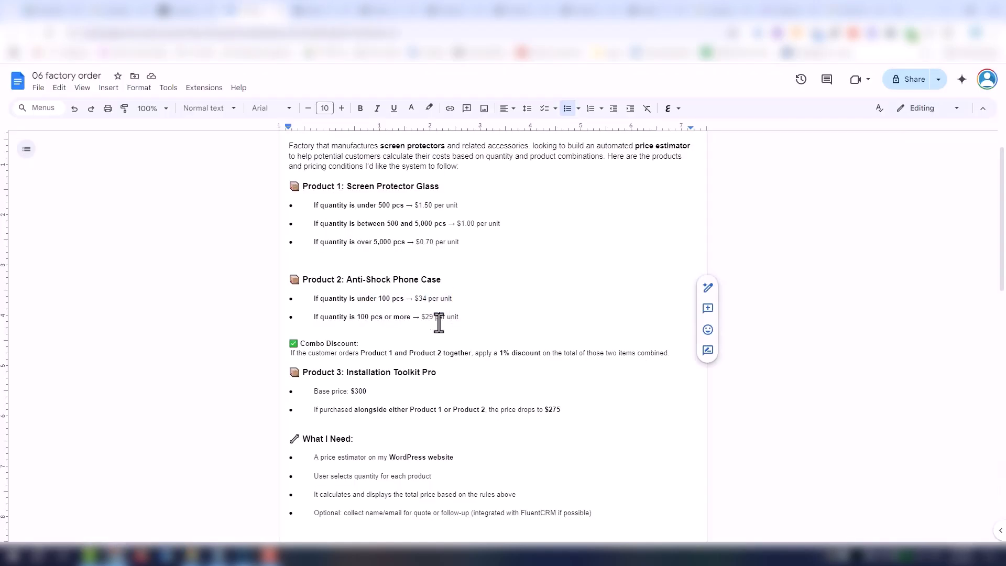
{"action": "triple_click", "coordinate": [306, 321]}
{"action": "key", "text": "ctrl+c"}
{"action": "left_click", "coordinate": [315, 12]}
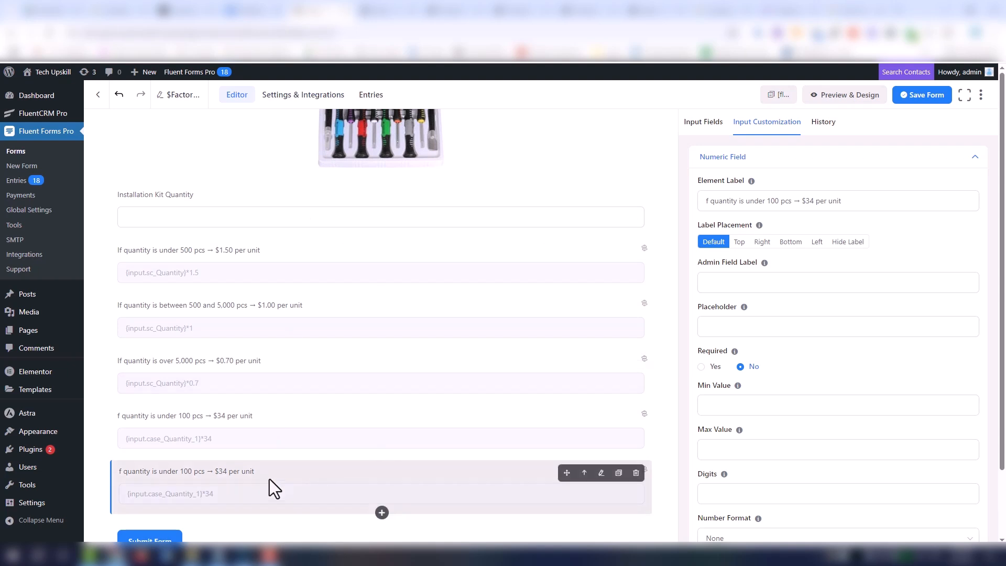
{"action": "triple_click", "coordinate": [870, 206]}
{"action": "key", "text": "ctrl+v"}
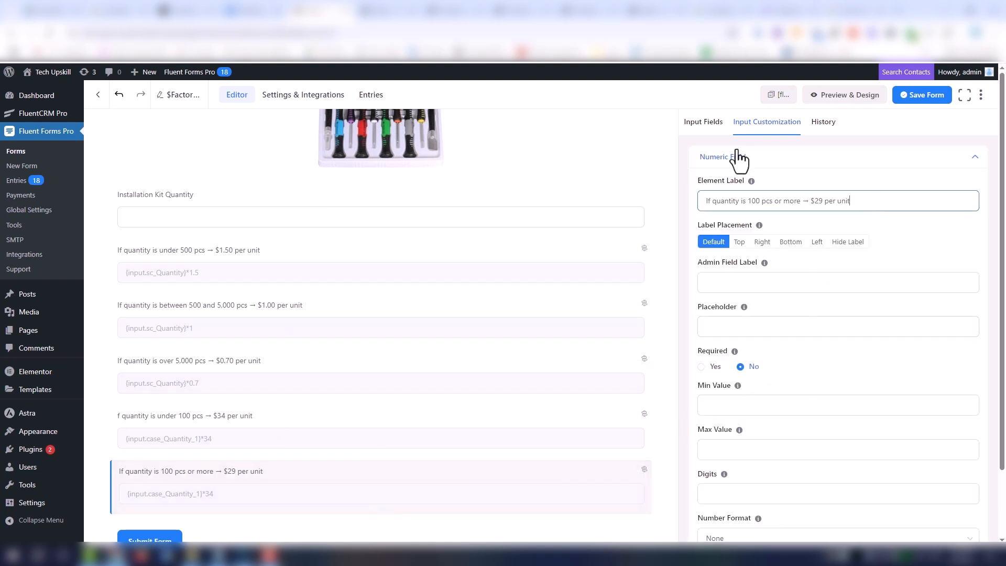
- Change the operator of the $29 field's Case Quantity condition to greater than or equal
{"action": "scroll", "coordinate": [838, 357], "scroll_direction": "down", "scroll_amount": 2}
{"action": "scroll", "coordinate": [962, 429], "scroll_direction": "down", "scroll_amount": 6}
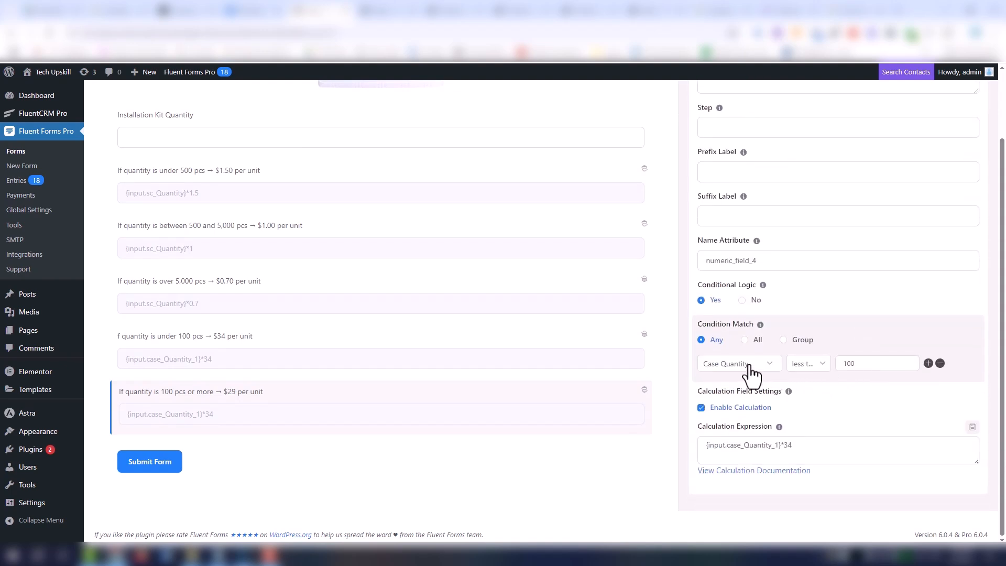
{"action": "left_click", "coordinate": [749, 367]}
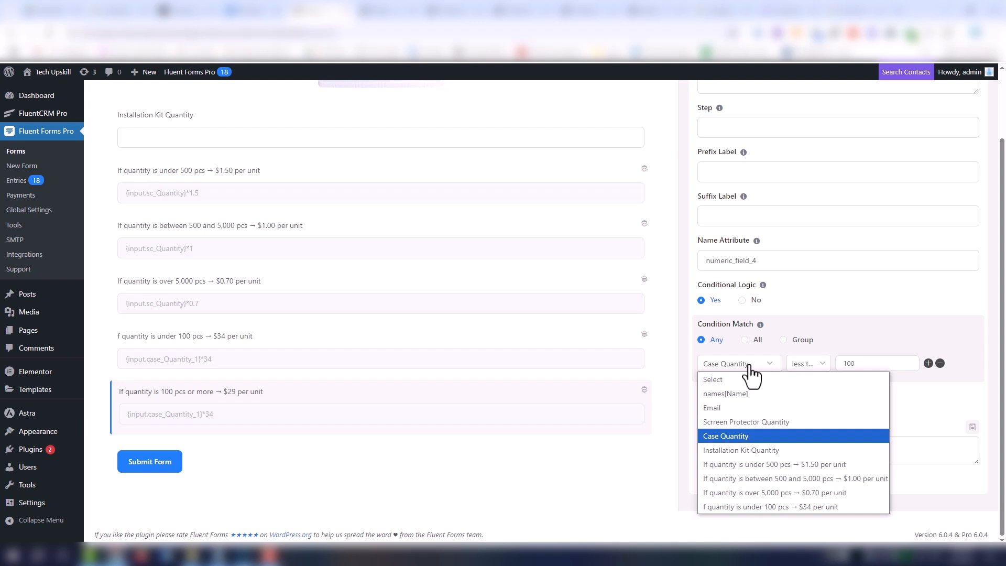
{"action": "left_click", "coordinate": [756, 433]}
{"action": "left_click", "coordinate": [809, 363]}
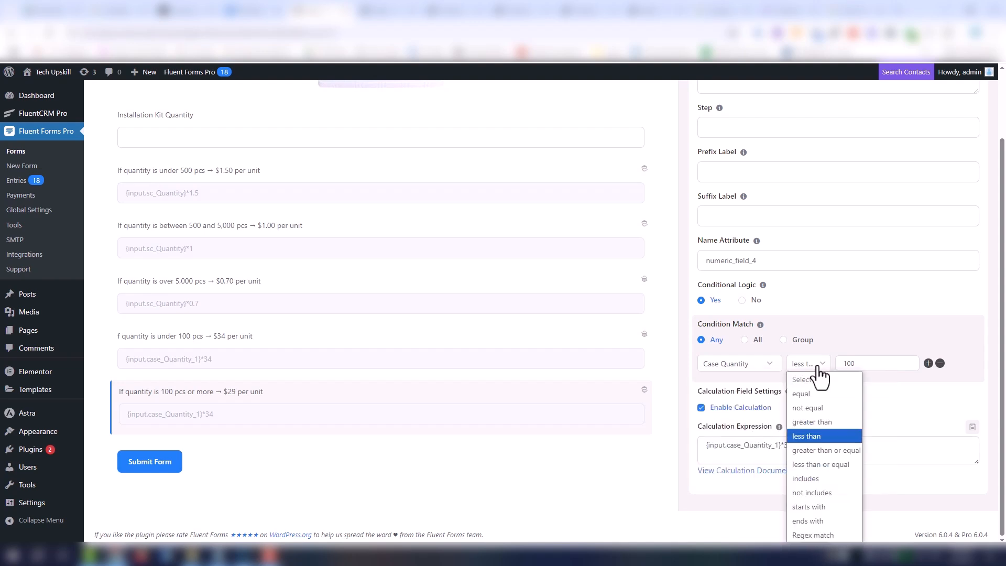
{"action": "left_click", "coordinate": [834, 452]}
- Set the $29 field's calculation expression to {input.case_Quantity_1}*29 and save the form
{"action": "left_click", "coordinate": [789, 451]}
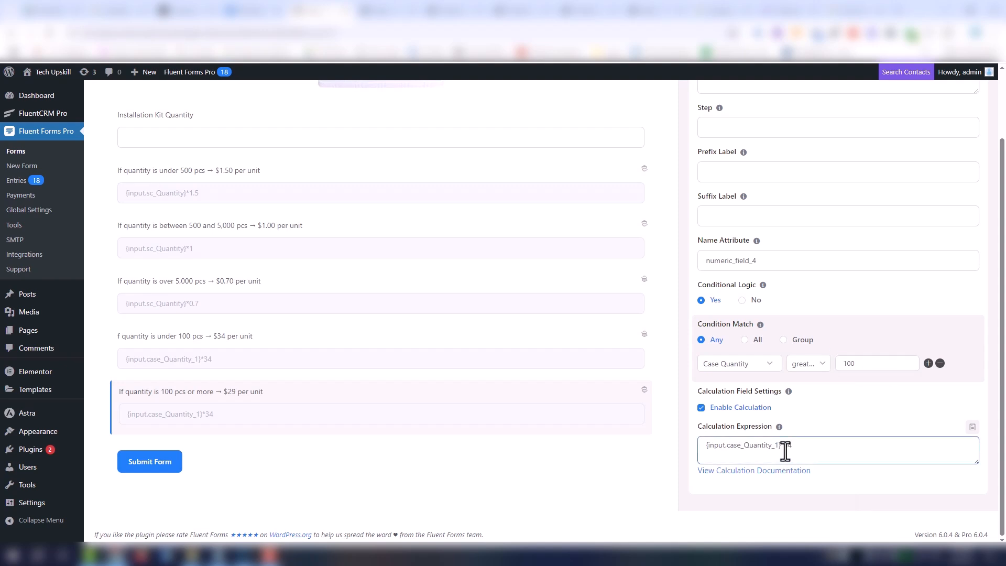
{"action": "left_click_drag", "start_coordinate": [785, 449], "coordinate": [793, 449]}
{"action": "type", "text": "29"}
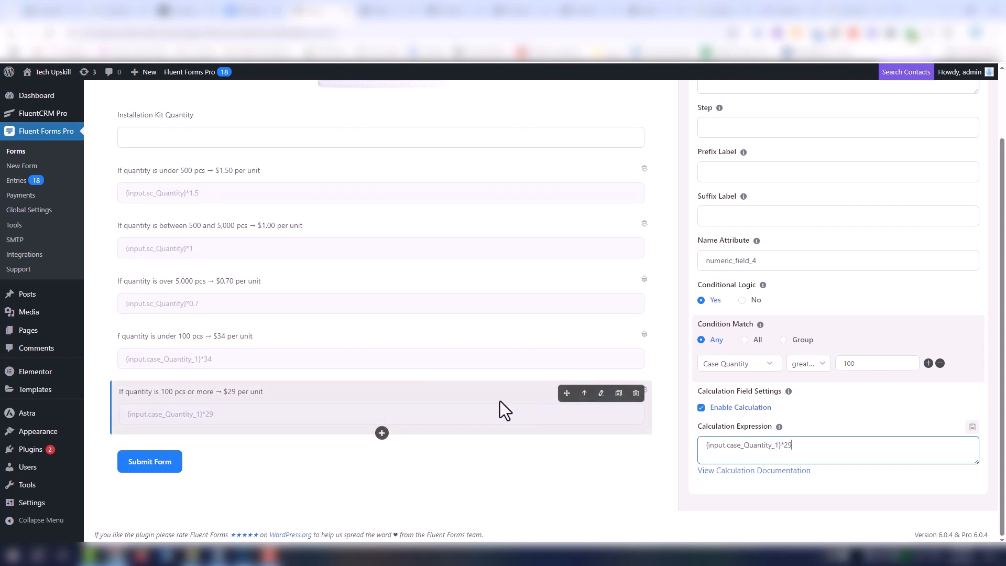
{"action": "scroll", "coordinate": [503, 409], "scroll_direction": "up", "scroll_amount": 3}
{"action": "left_click", "coordinate": [900, 101]}
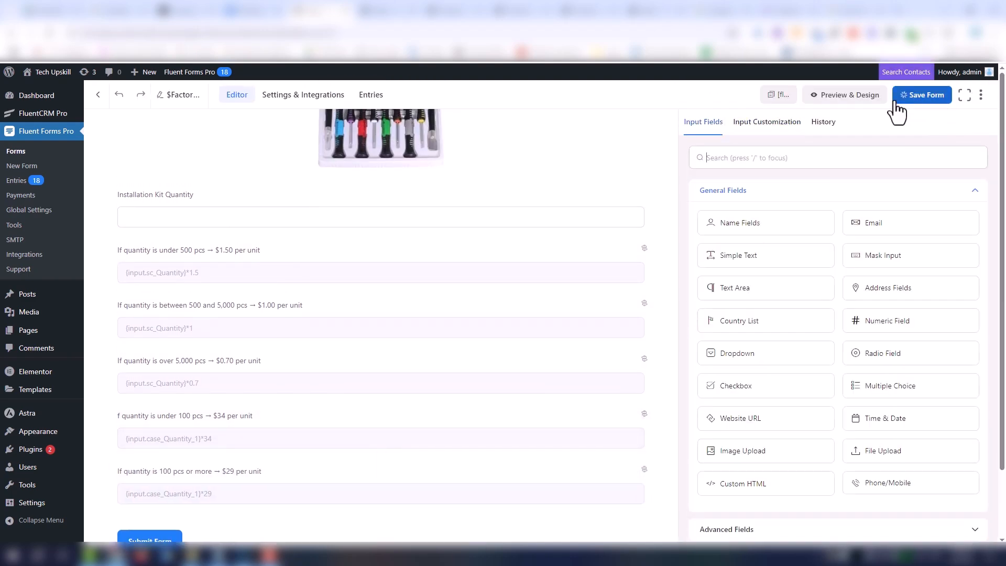
- Preview the form and test case quantities of 10 and 100, checking the calculated price field for each
{"action": "left_click", "coordinate": [862, 102]}
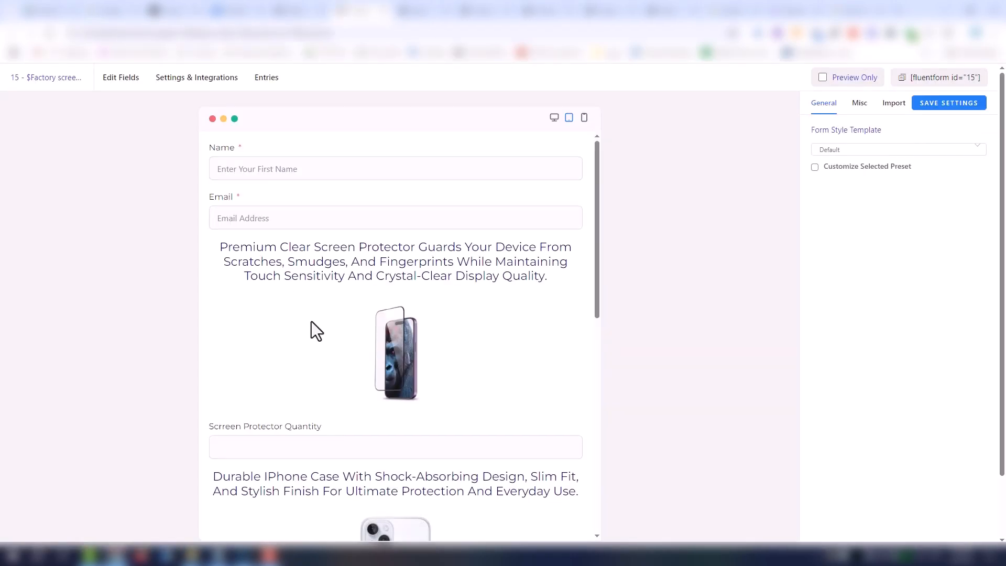
{"action": "scroll", "coordinate": [312, 323], "scroll_direction": "down", "scroll_amount": 4}
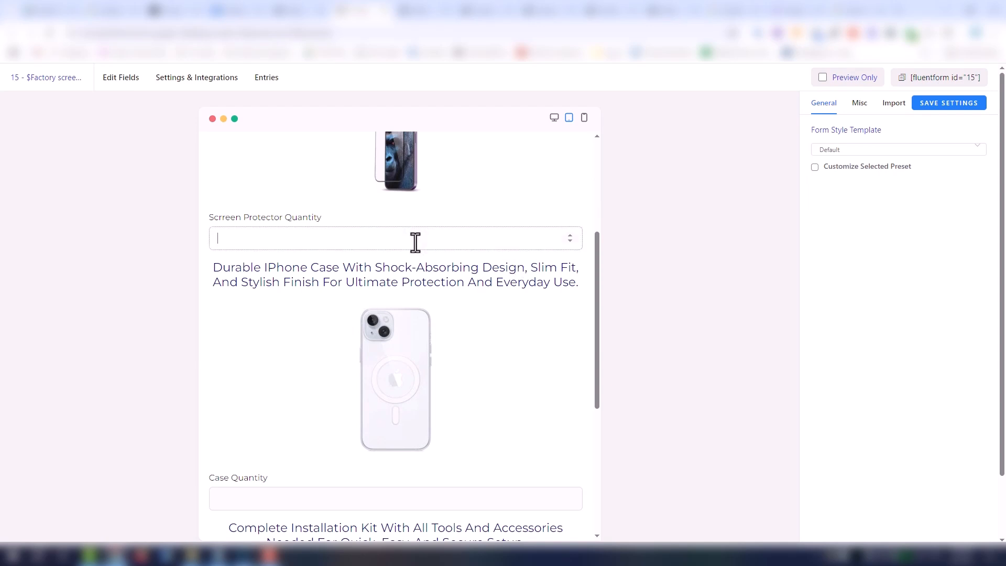
{"action": "scroll", "coordinate": [274, 467], "scroll_direction": "down", "scroll_amount": 1}
{"action": "left_click", "coordinate": [274, 464]}
{"action": "type", "text": "10"}
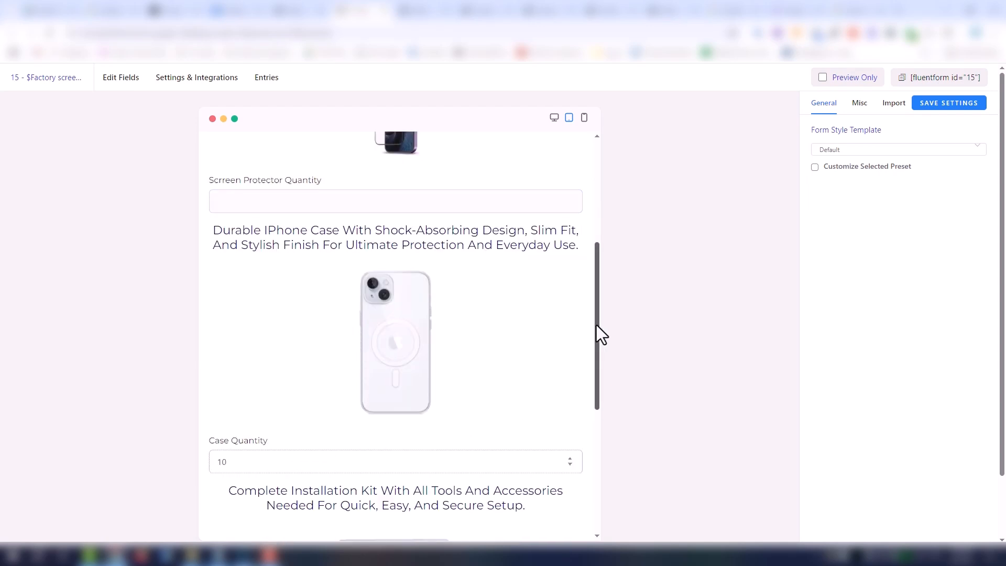
{"action": "left_click_drag", "start_coordinate": [597, 325], "coordinate": [583, 474]}
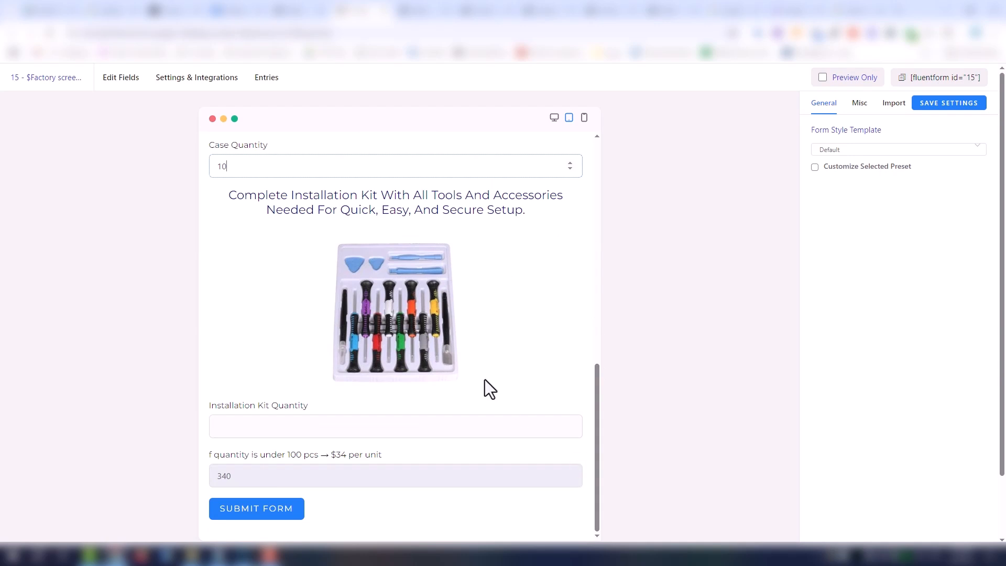
{"action": "type", "text": "00"}
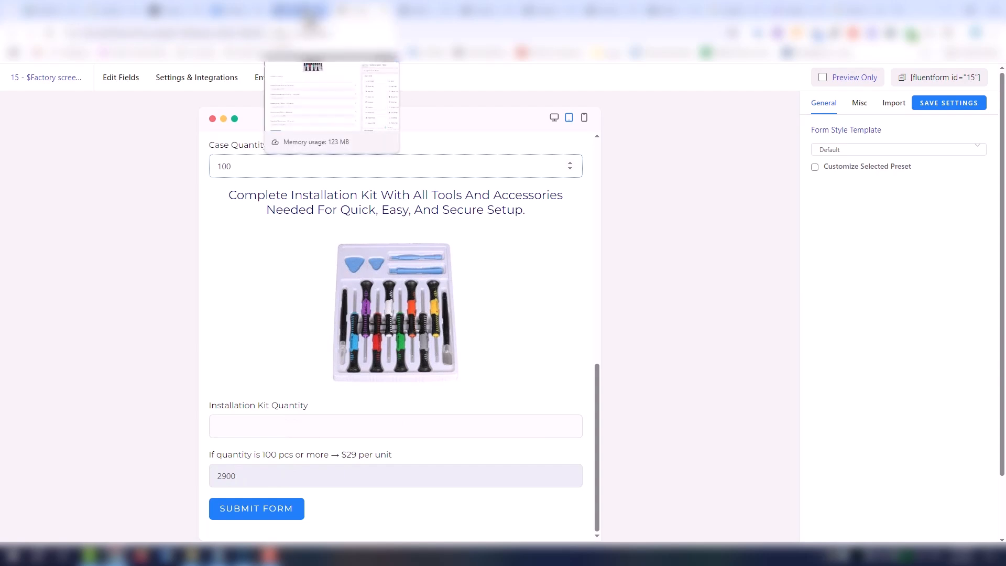
- Review the price fields in the form editor and highlight the Combo Discount rule in the factory order document
{"action": "left_click", "coordinate": [309, 11]}
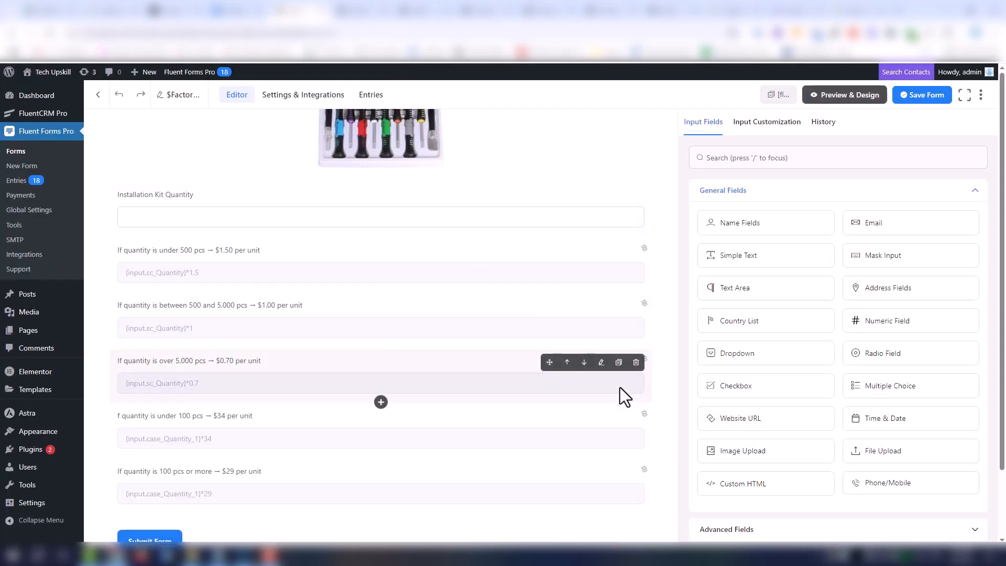
{"action": "scroll", "coordinate": [619, 393], "scroll_direction": "down", "scroll_amount": 2}
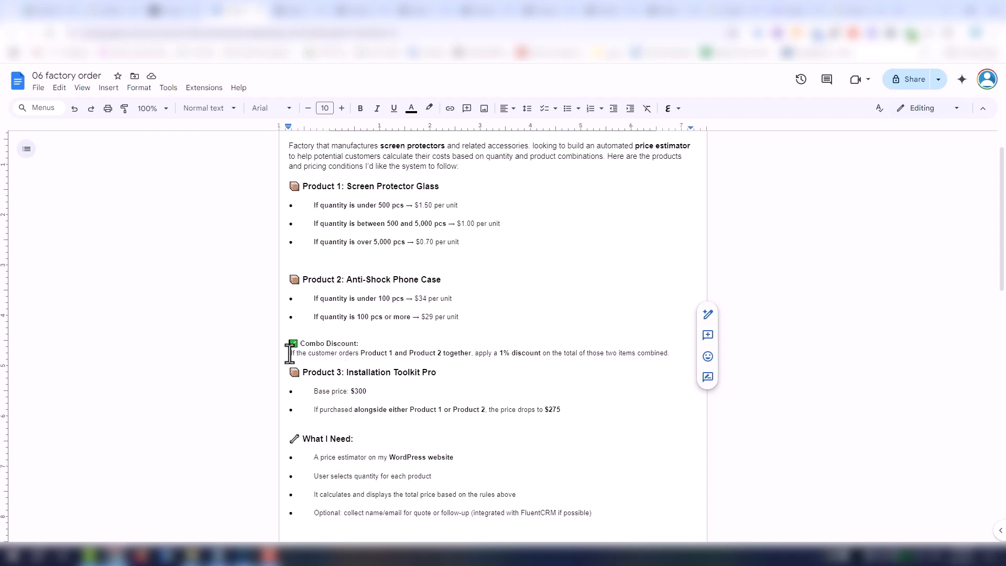
{"action": "left_click", "coordinate": [289, 352]}
{"action": "left_click_drag", "start_coordinate": [378, 356], "coordinate": [544, 354]}
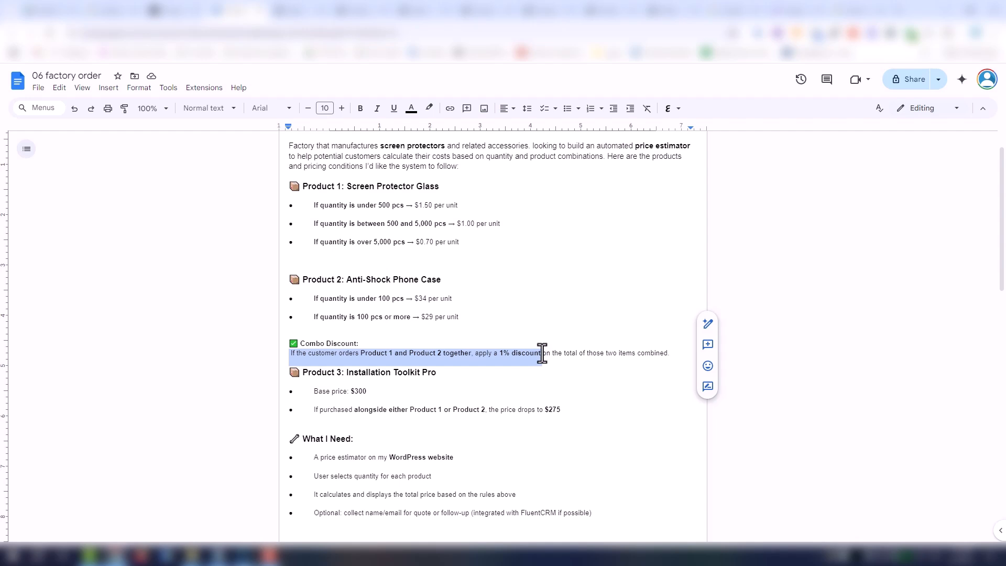
- Return to the form editor, add a numeric field below the $29 field and label it "Total Screen price"
{"action": "key", "text": "ctrl+Tab"}
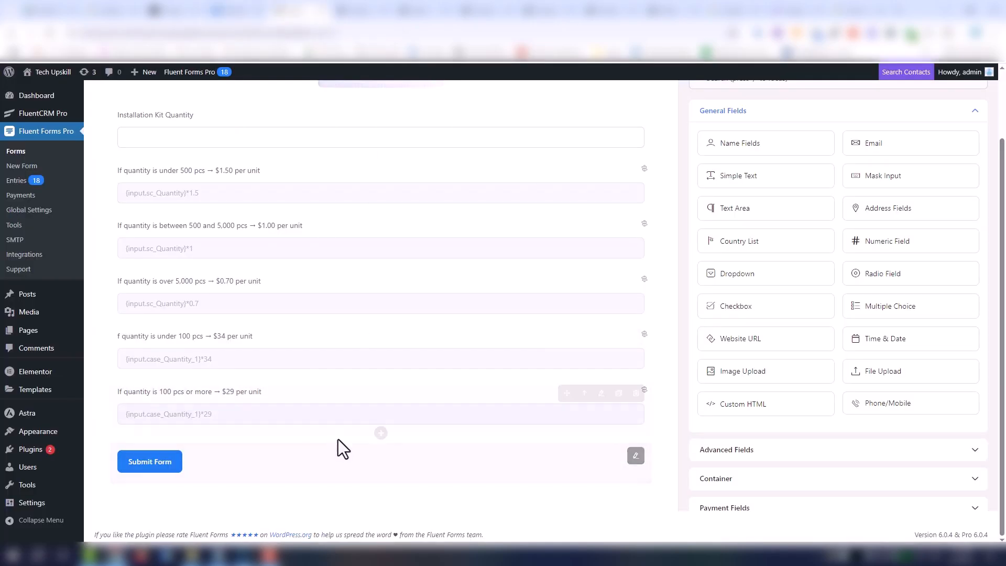
{"action": "left_click", "coordinate": [381, 435]}
{"action": "left_click", "coordinate": [375, 409]}
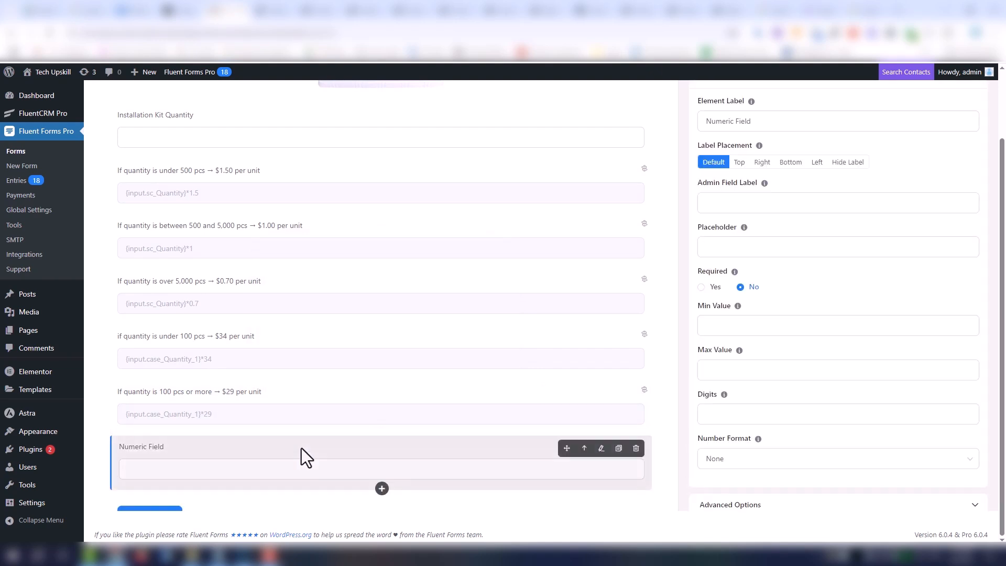
{"action": "scroll", "coordinate": [303, 454], "scroll_direction": "up", "scroll_amount": 2}
{"action": "triple_click", "coordinate": [761, 200]}
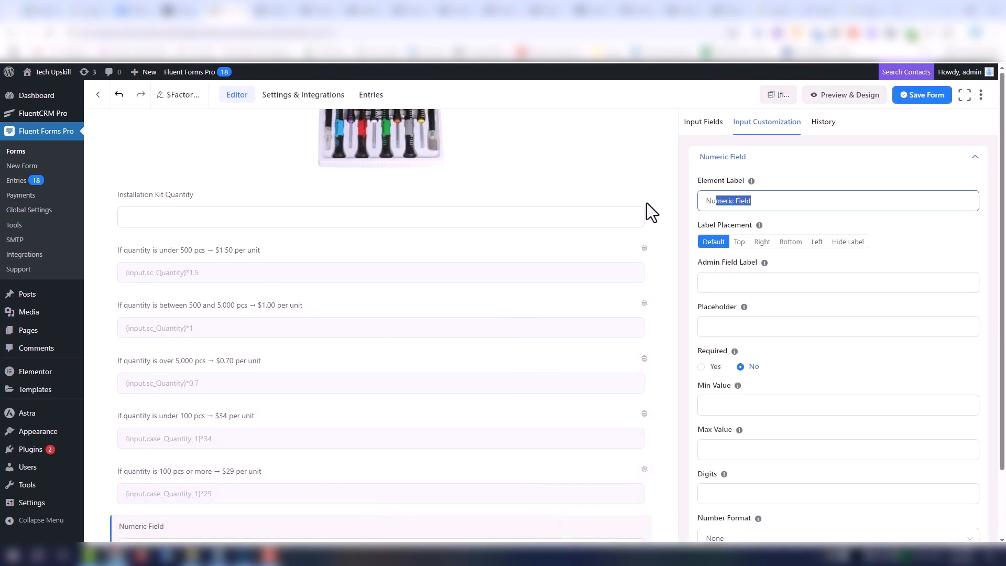
{"action": "type", "text": "Total"}
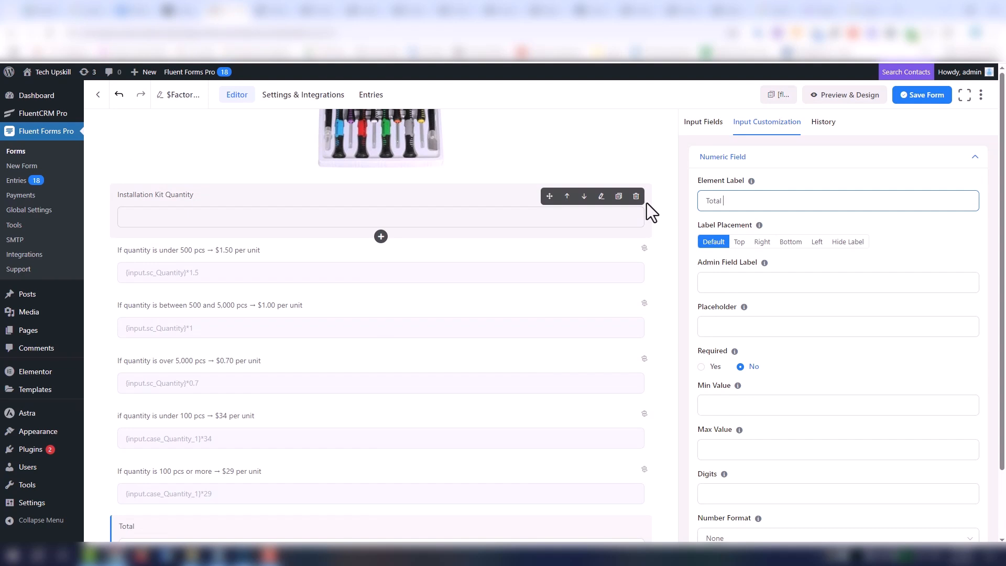
{"action": "type", "text": " Screen price"}
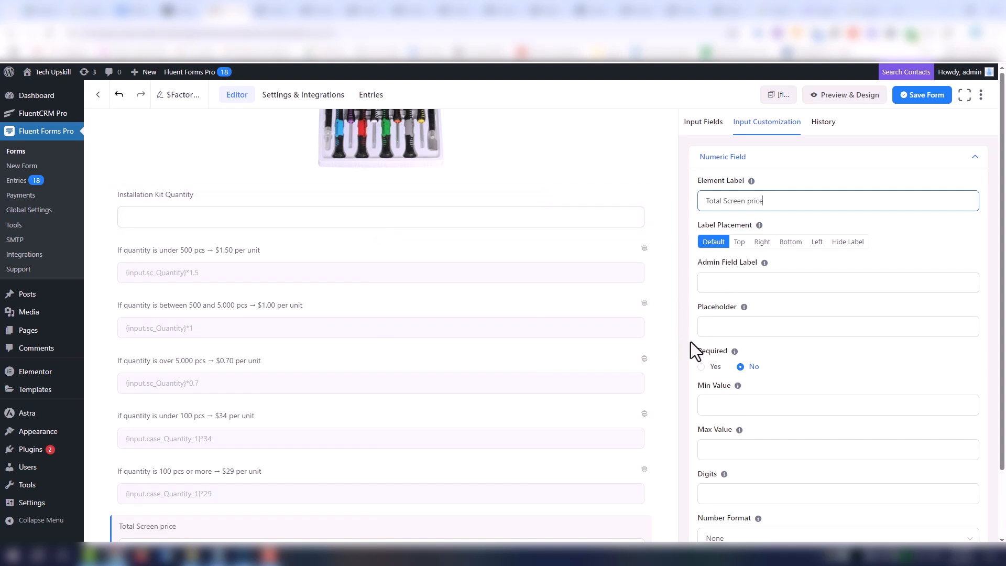
- Enable calculation on the Total Screen price field and insert the $1.50, $1.00 and $0.70 price fields into its expression
{"action": "scroll", "coordinate": [821, 390], "scroll_direction": "down", "scroll_amount": 5}
{"action": "left_click", "coordinate": [846, 347]}
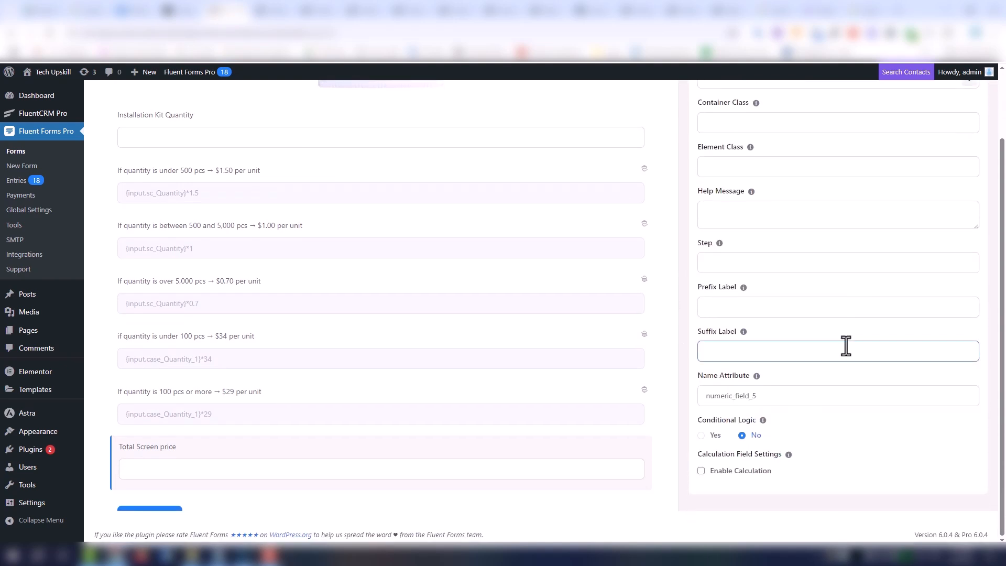
{"action": "left_click", "coordinate": [770, 471]}
{"action": "scroll", "coordinate": [892, 383], "scroll_direction": "down", "scroll_amount": 1}
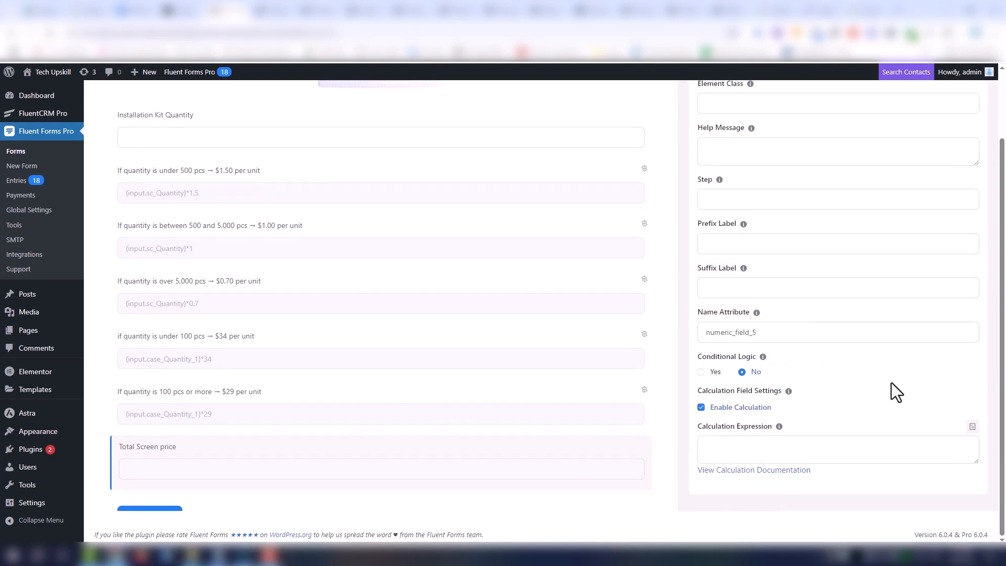
{"action": "left_click", "coordinate": [972, 427]}
{"action": "left_click", "coordinate": [946, 340]}
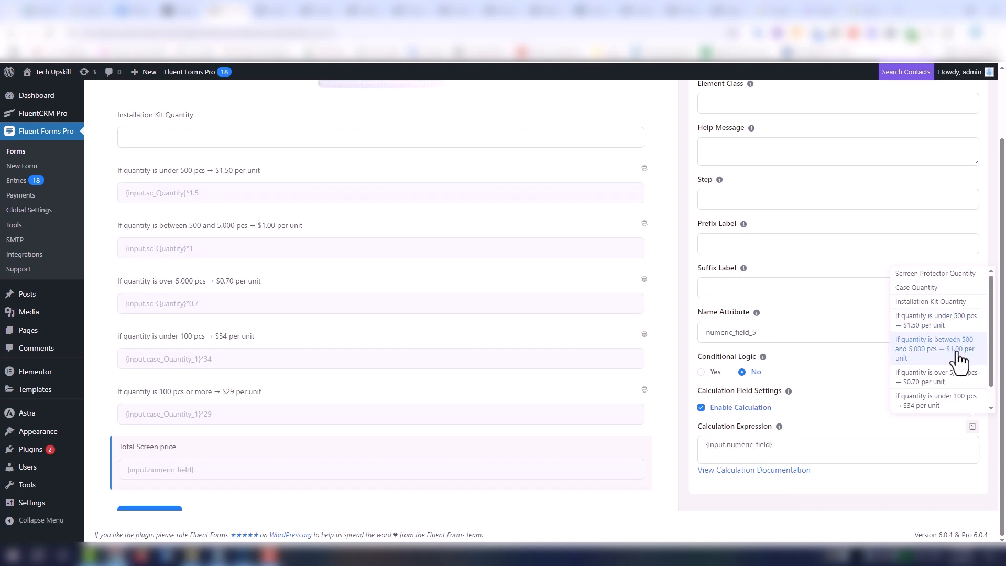
{"action": "left_click", "coordinate": [959, 357]}
{"action": "left_click", "coordinate": [964, 378]}
- Complete the expression as {input.numeric_field}+{input.numeric_field_1}+{input.numeric_field_2} and move the Total Screen price field above the $34 field
{"action": "left_click", "coordinate": [845, 460]}
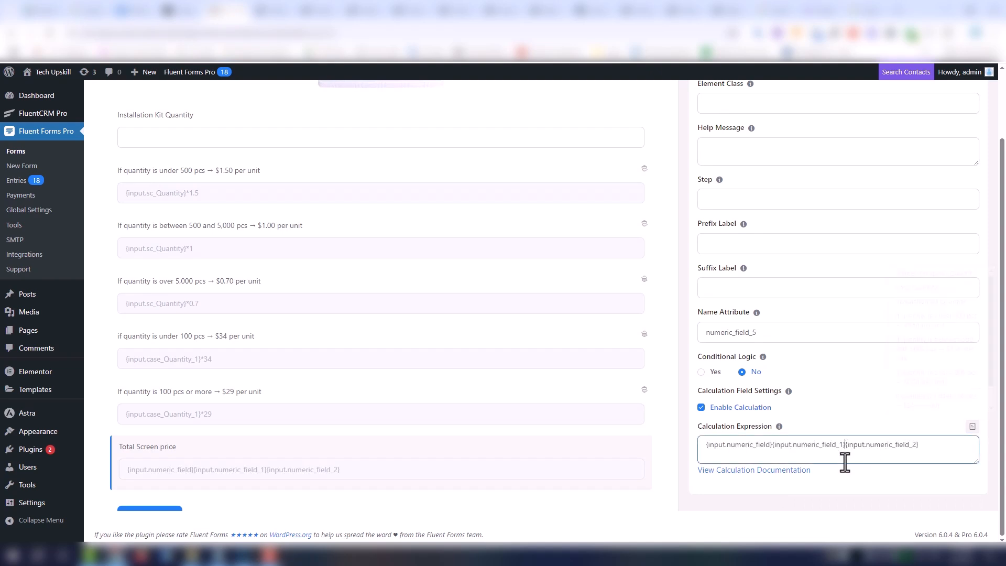
{"action": "type", "text": "_"}
{"action": "key", "text": "BackSpace"}
{"action": "type", "text": "+"}
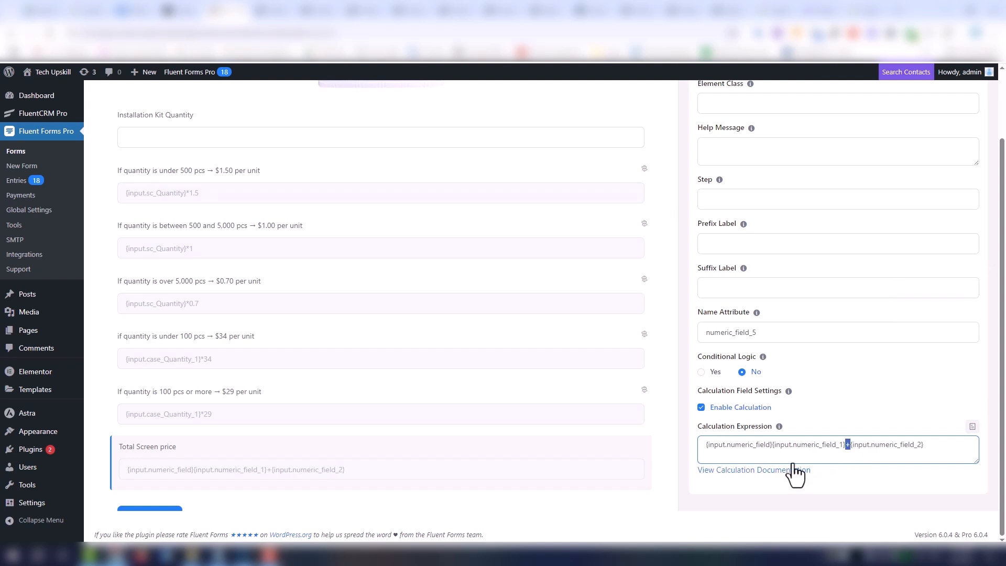
{"action": "left_click", "coordinate": [773, 446]}
{"action": "type", "text": "+"}
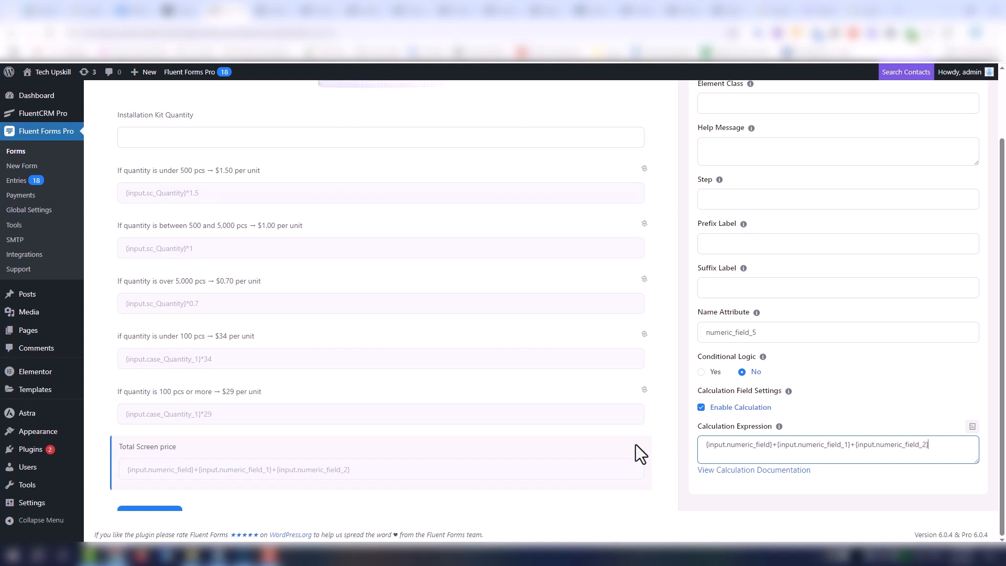
{"action": "left_click_drag", "start_coordinate": [215, 452], "coordinate": [224, 335]}
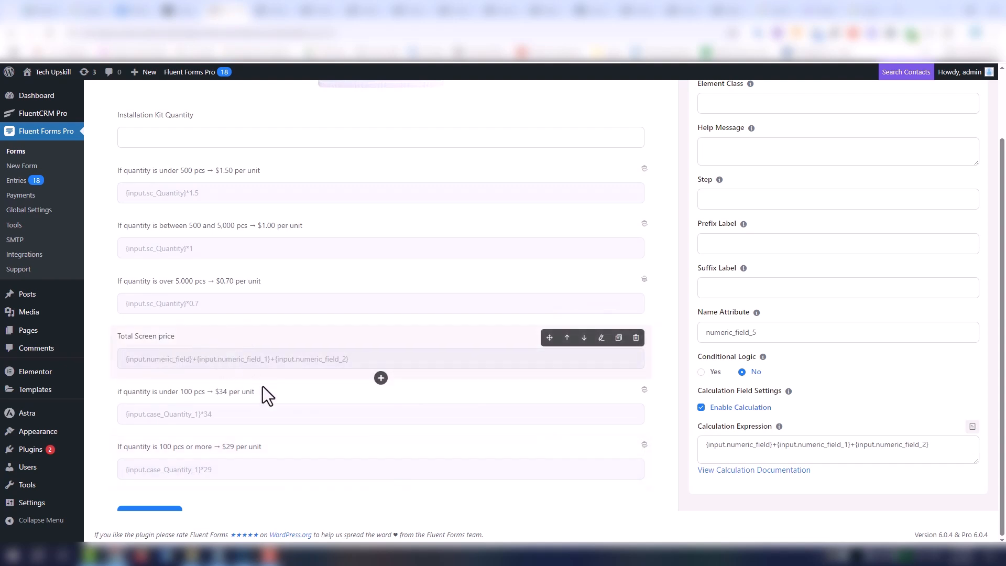
- Add a numeric field below the $29 field and label it "Total Case Price"
{"action": "scroll", "coordinate": [268, 398], "scroll_direction": "down", "scroll_amount": 1}
{"action": "left_click", "coordinate": [381, 434]}
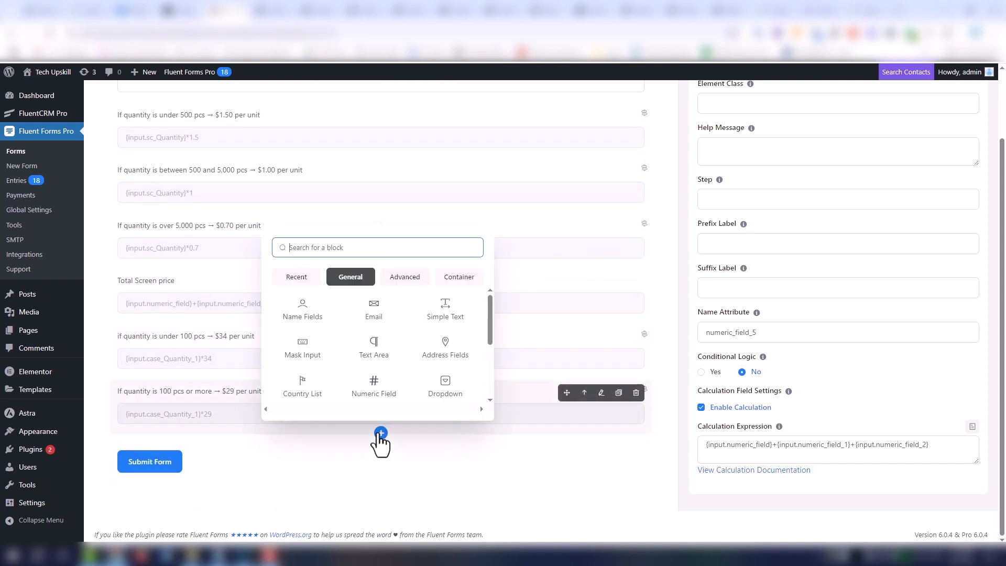
{"action": "left_click", "coordinate": [380, 389]}
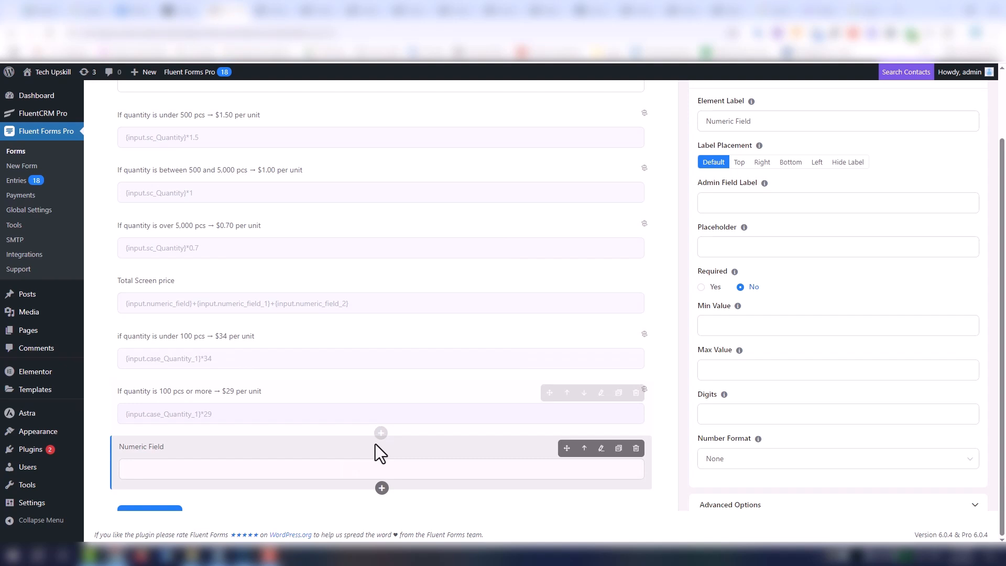
{"action": "triple_click", "coordinate": [801, 129]}
{"action": "type", "text": "Total"}
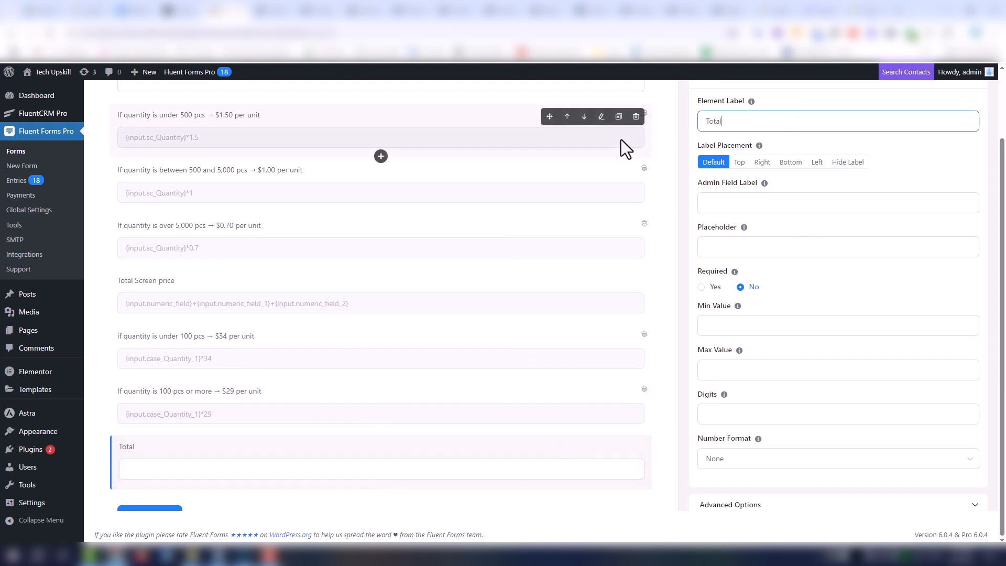
{"action": "type", "text": " Case Price"}
- Enable calculation on the Total Case Price field and set its expression to {input.numeric_field_3}+{input.numeric_field_4}
{"action": "scroll", "coordinate": [870, 421], "scroll_direction": "up", "scroll_amount": 1}
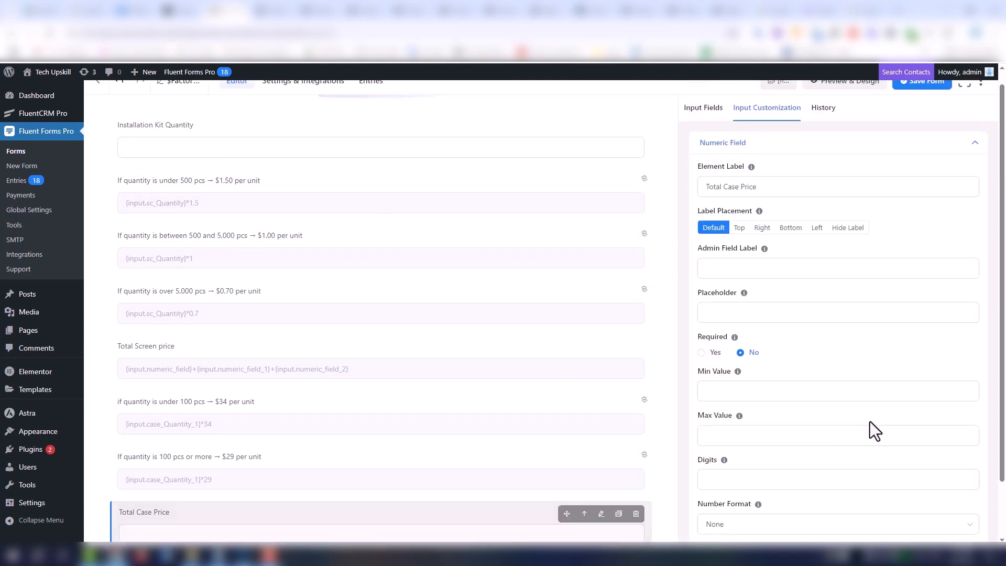
{"action": "scroll", "coordinate": [886, 419], "scroll_direction": "down", "scroll_amount": 3}
{"action": "left_click", "coordinate": [885, 486]}
{"action": "scroll", "coordinate": [885, 408], "scroll_direction": "down", "scroll_amount": 8}
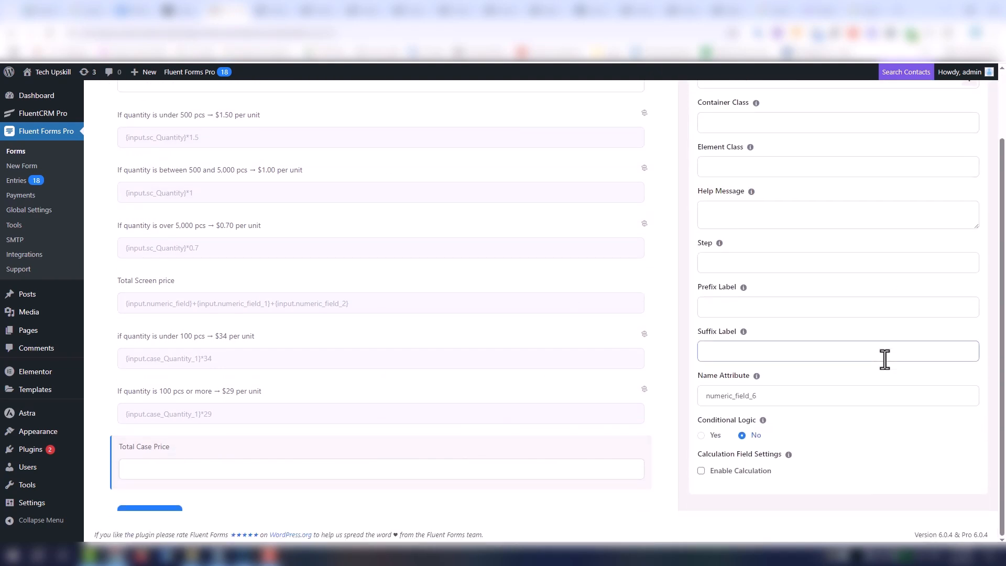
{"action": "left_click", "coordinate": [740, 471]}
{"action": "scroll", "coordinate": [856, 398], "scroll_direction": "down", "scroll_amount": 2}
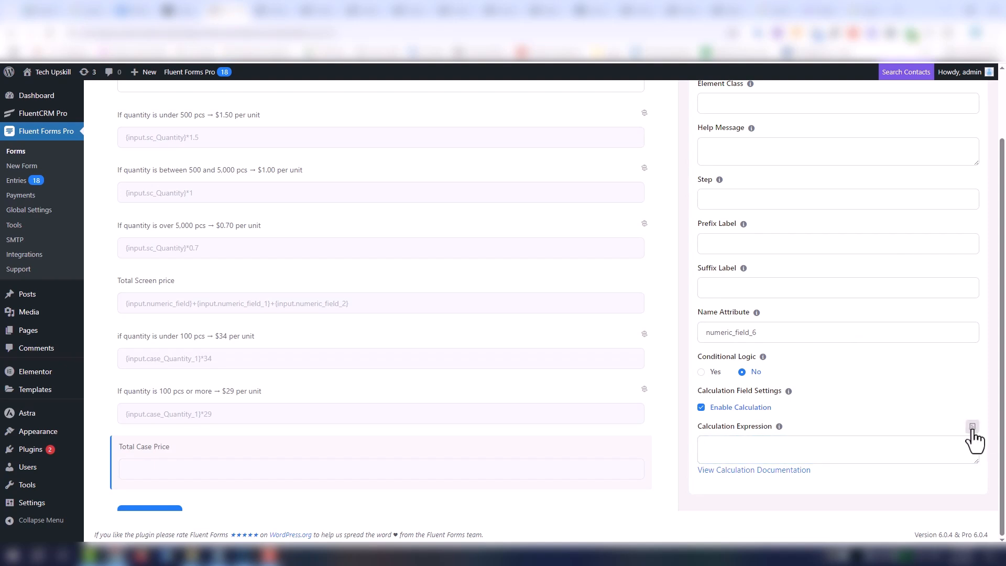
{"action": "left_click", "coordinate": [972, 427]}
{"action": "scroll", "coordinate": [970, 388], "scroll_direction": "down", "scroll_amount": 2}
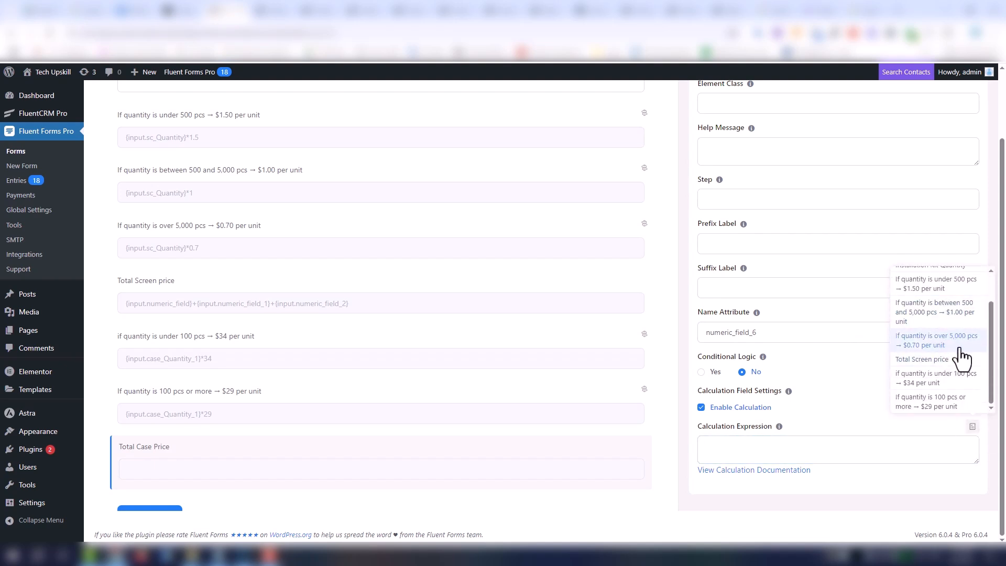
{"action": "left_click", "coordinate": [964, 379]}
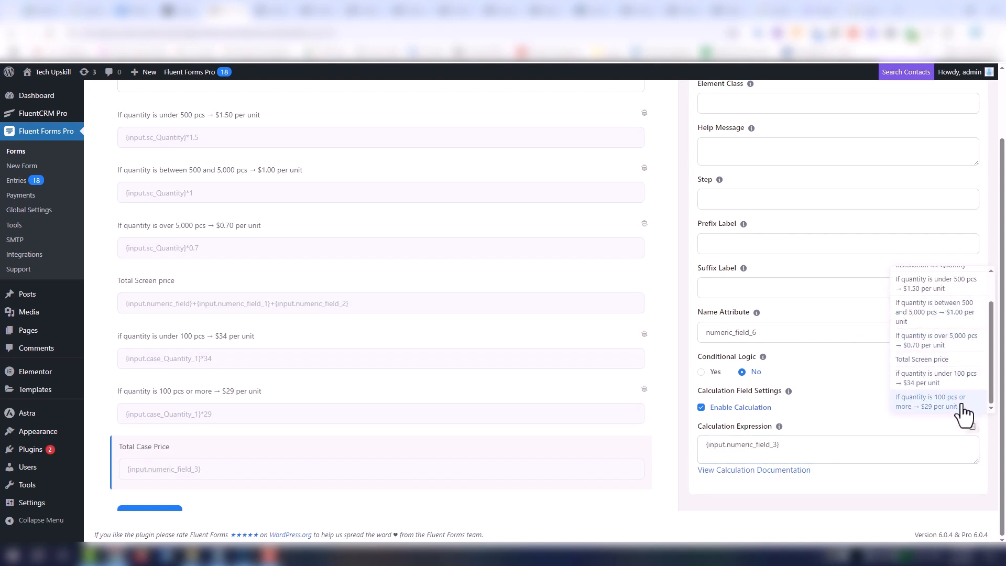
{"action": "left_click", "coordinate": [962, 404]}
{"action": "left_click", "coordinate": [781, 451]}
{"action": "type", "text": "+{input.numeric_field_4"}
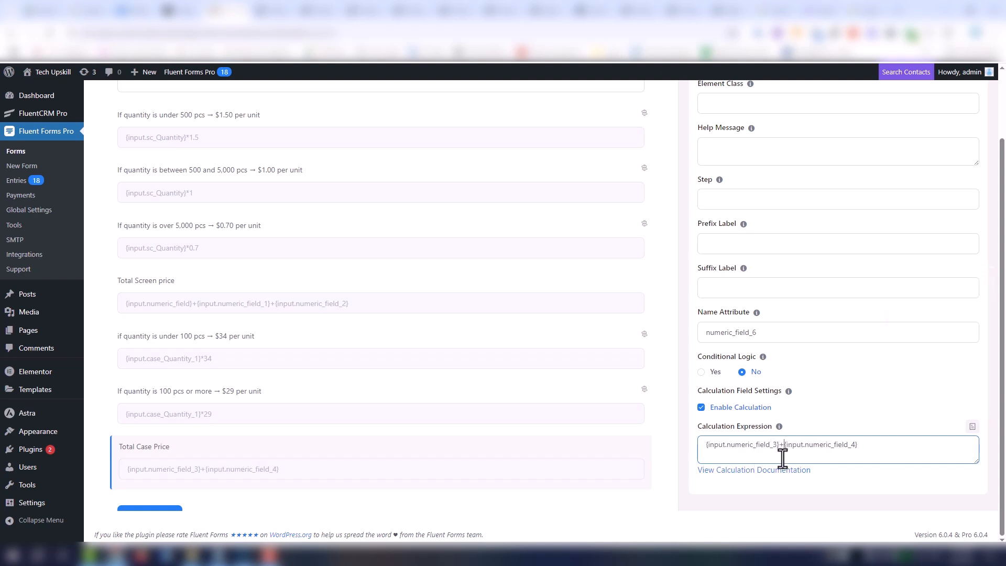
- Add another numeric field directly below the Total Case Price field
{"action": "scroll", "coordinate": [397, 406], "scroll_direction": "down", "scroll_amount": 1}
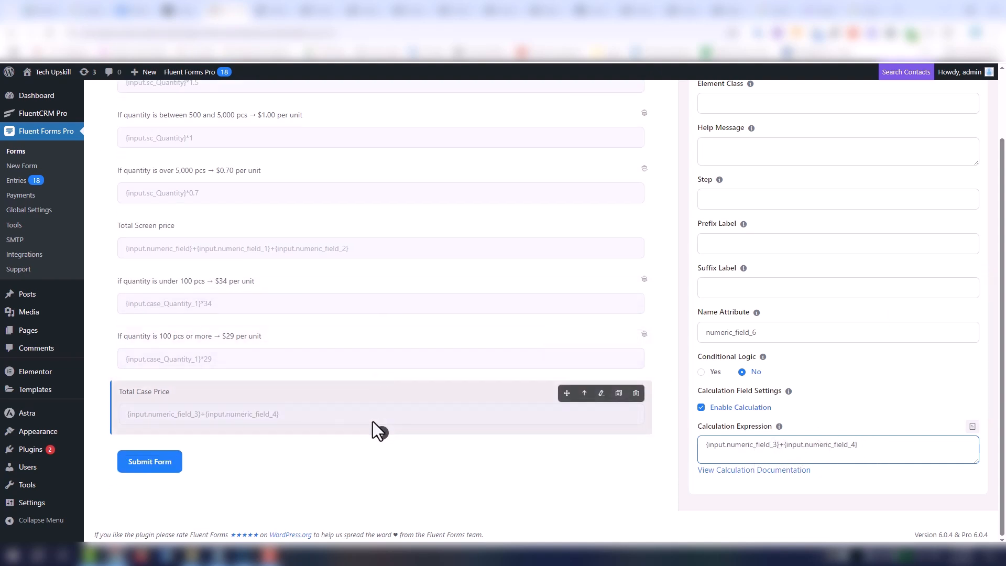
{"action": "left_click", "coordinate": [382, 434]}
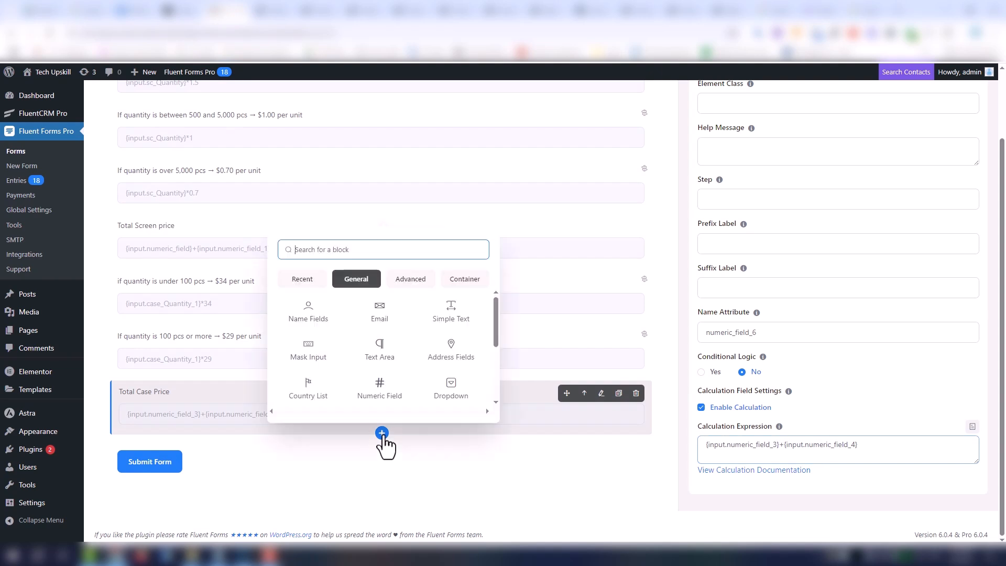
{"action": "left_click", "coordinate": [364, 409]}
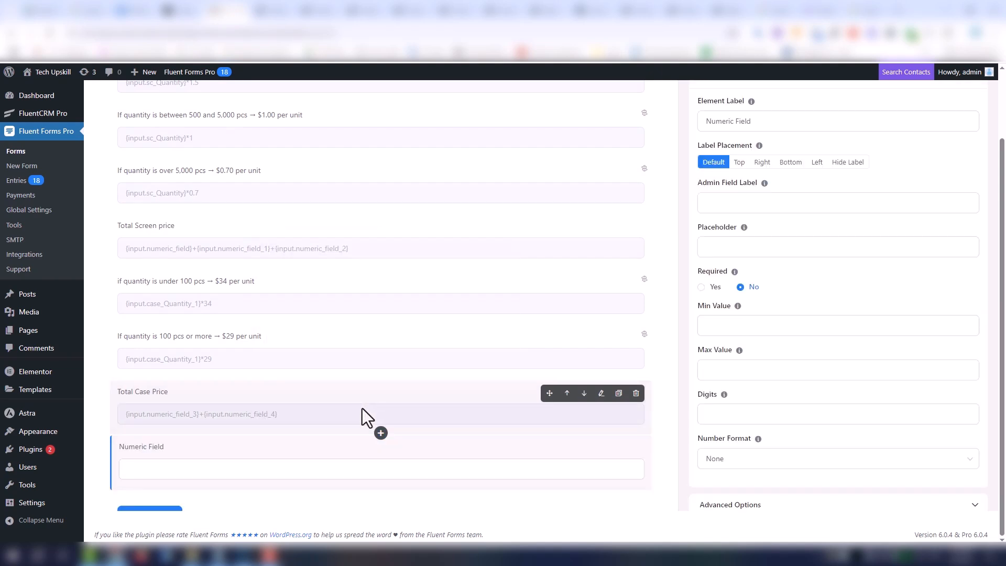
{"action": "scroll", "coordinate": [256, 452], "scroll_direction": "up", "scroll_amount": 1}
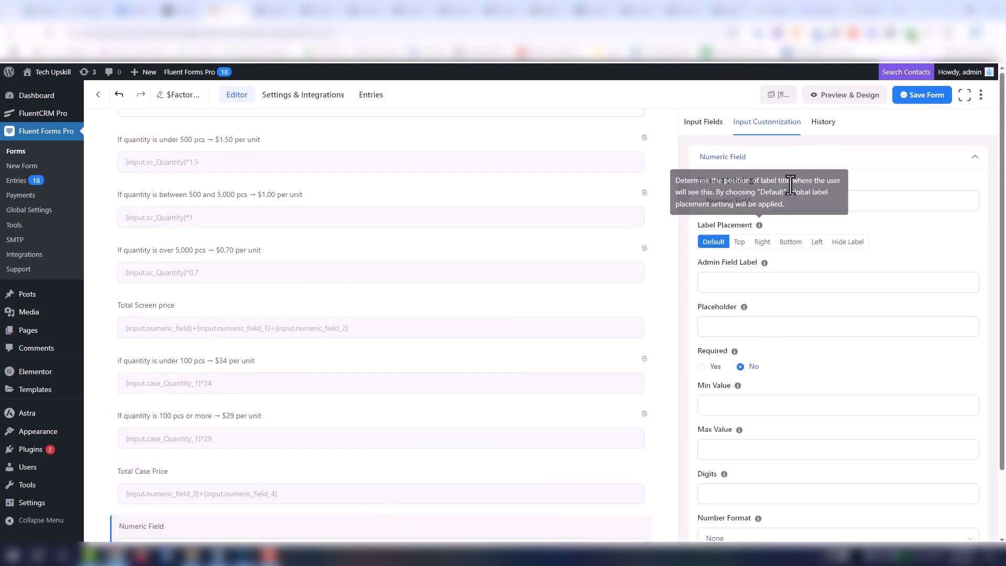
- Label the new field "If the customer orders Product 1 and Product 2 together, apply a 1% discount", copied from the factory order document
{"action": "left_click", "coordinate": [897, 205]}
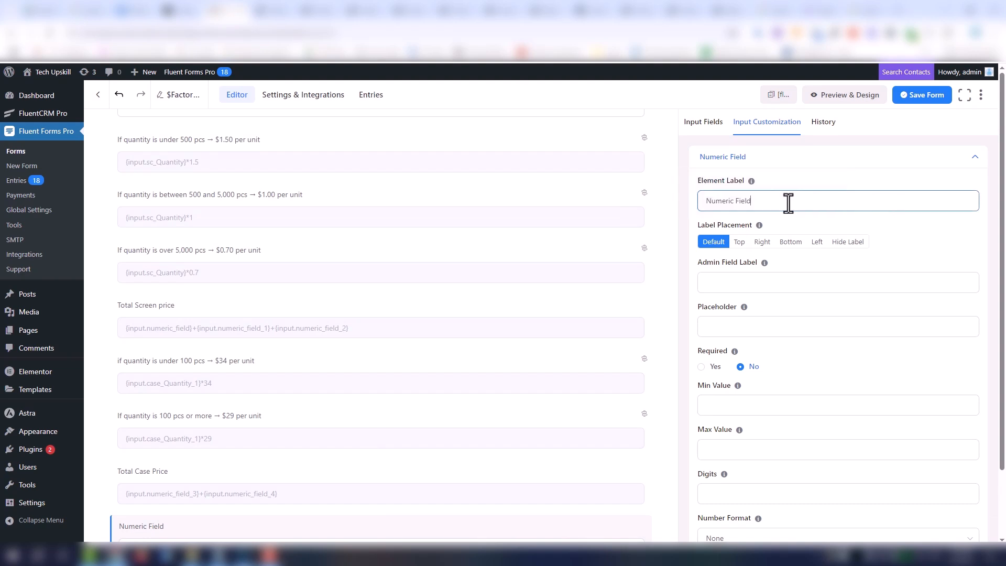
{"action": "left_click_drag", "start_coordinate": [790, 203], "coordinate": [701, 202]}
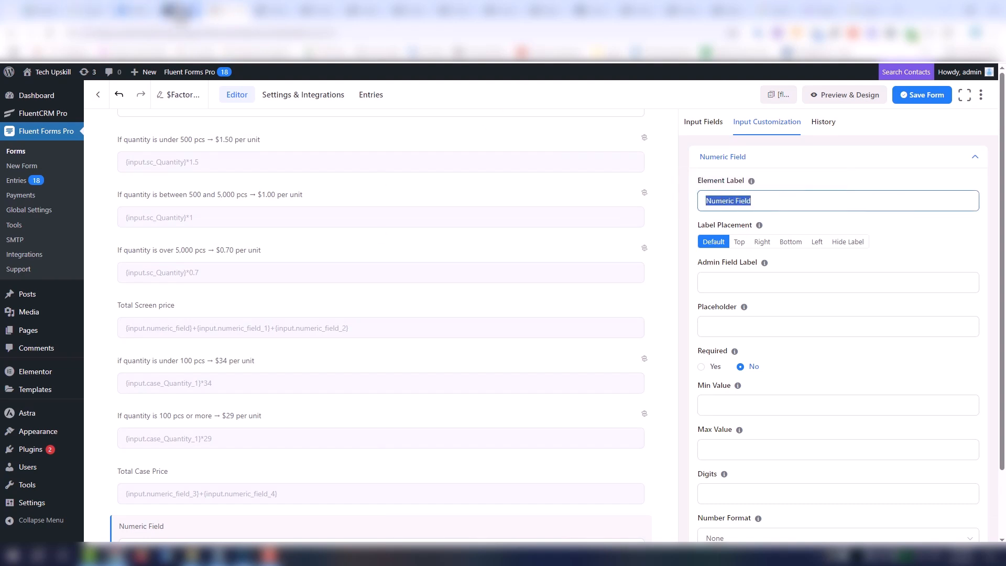
{"action": "left_click", "coordinate": [181, 11]}
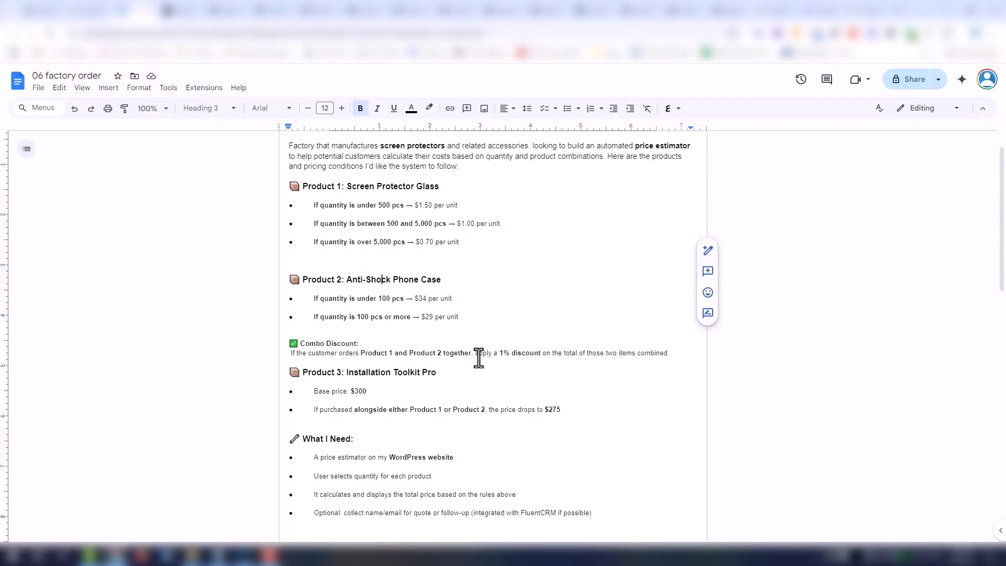
{"action": "left_click_drag", "start_coordinate": [541, 353], "coordinate": [291, 353]}
{"action": "key", "text": "ctrl+c"}
{"action": "left_click", "coordinate": [225, 10]}
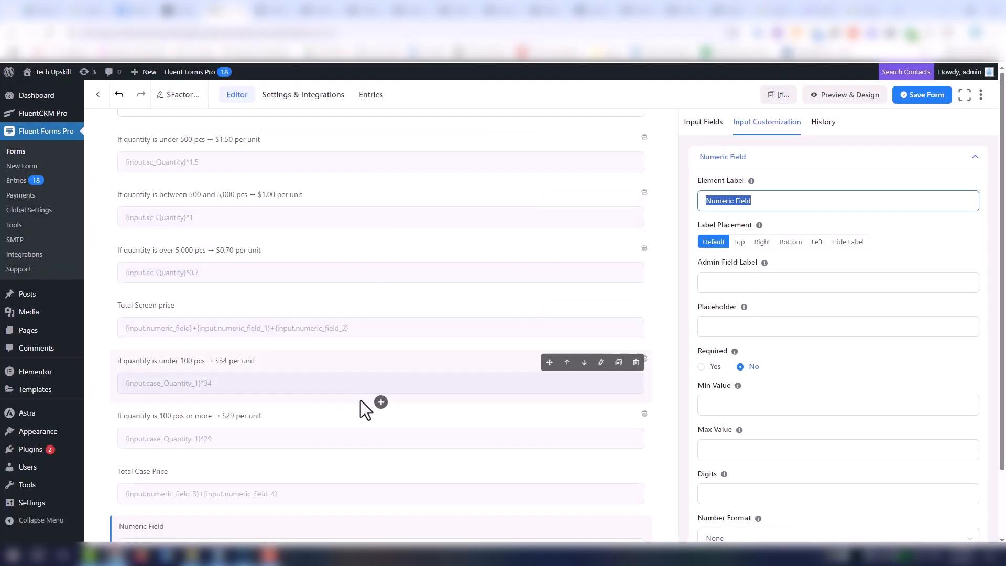
{"action": "scroll", "coordinate": [361, 402], "scroll_direction": "down", "scroll_amount": 1}
{"action": "key", "text": "ctrl+v"}
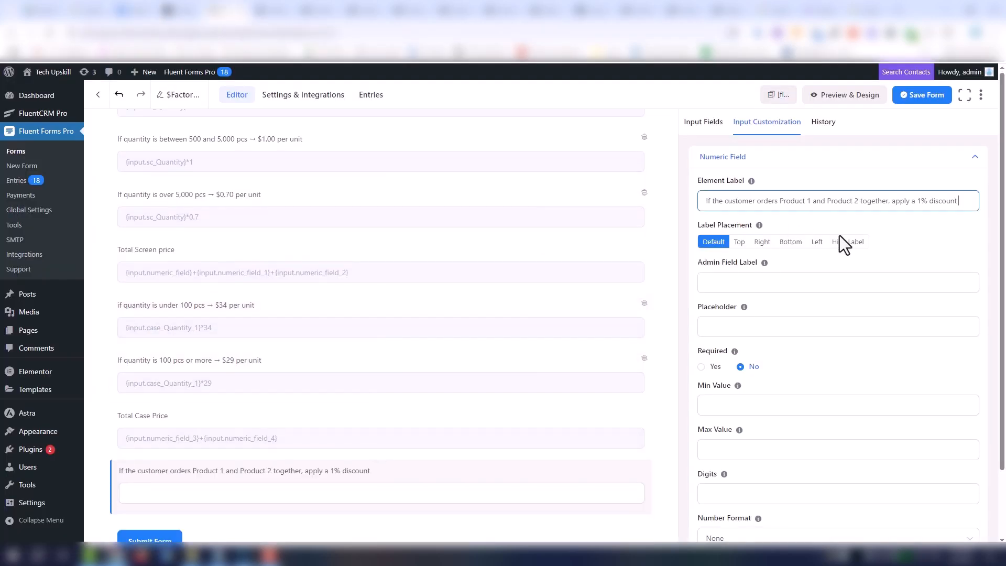
{"action": "left_click", "coordinate": [869, 252]}
- Enable conditional logic on the 1% discount field with the condition Screen Protector Quantity greater than 0
{"action": "scroll", "coordinate": [859, 341], "scroll_direction": "down", "scroll_amount": 2}
{"action": "left_click", "coordinate": [819, 484]}
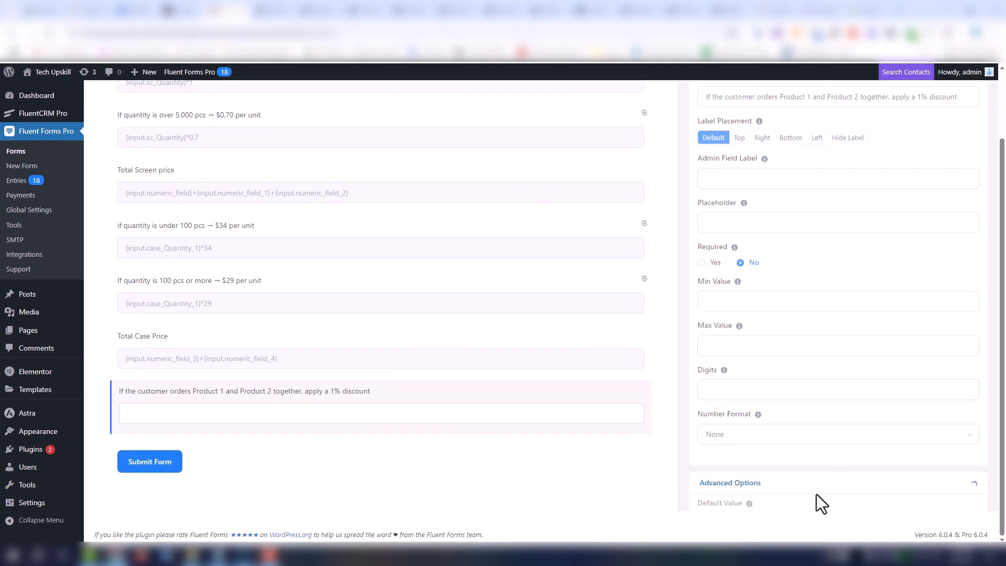
{"action": "scroll", "coordinate": [817, 495], "scroll_direction": "down", "scroll_amount": 5}
{"action": "scroll", "coordinate": [786, 424], "scroll_direction": "down", "scroll_amount": 1}
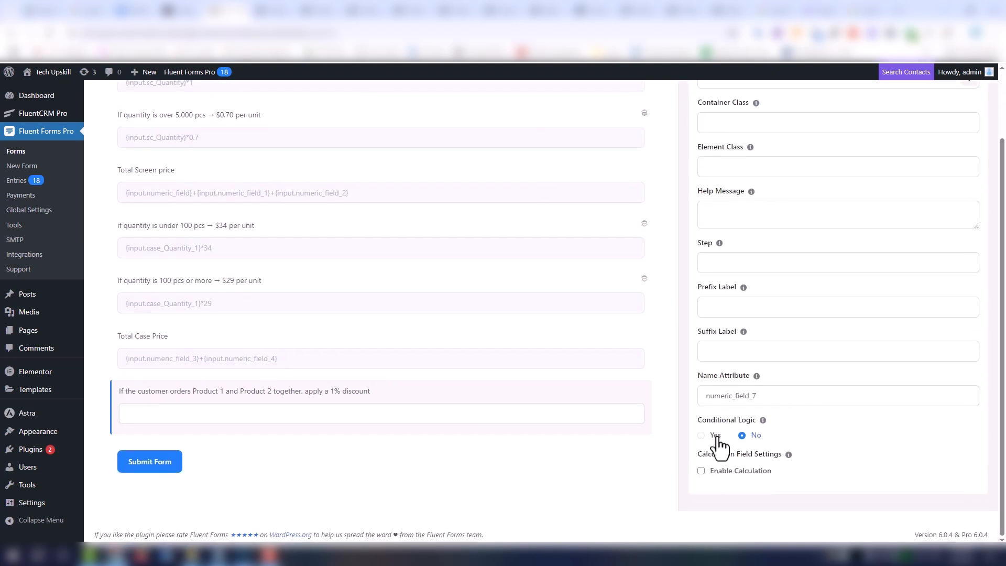
{"action": "left_click", "coordinate": [718, 438]}
{"action": "scroll", "coordinate": [817, 375], "scroll_direction": "down", "scroll_amount": 2}
{"action": "left_click", "coordinate": [744, 427]}
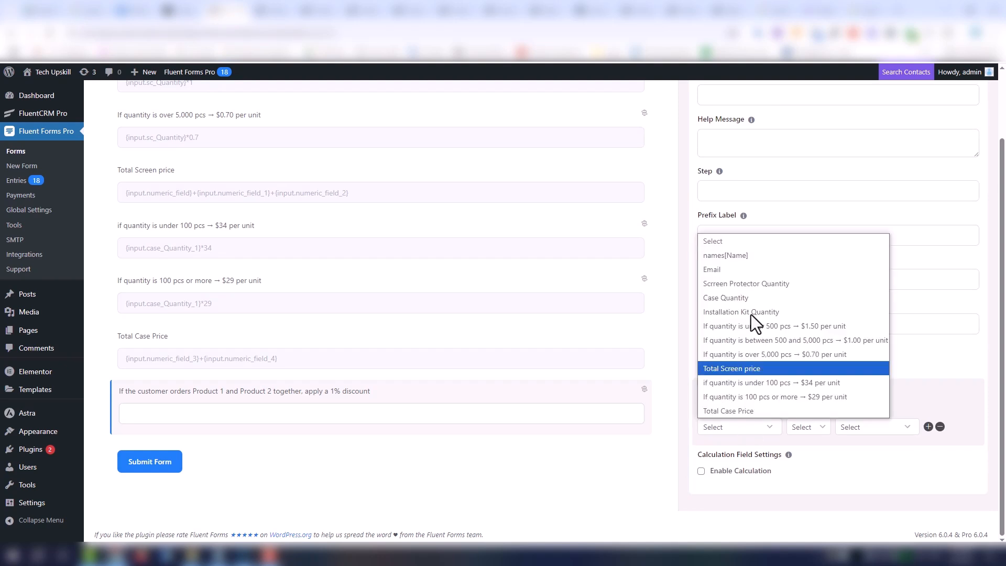
{"action": "left_click", "coordinate": [761, 286]}
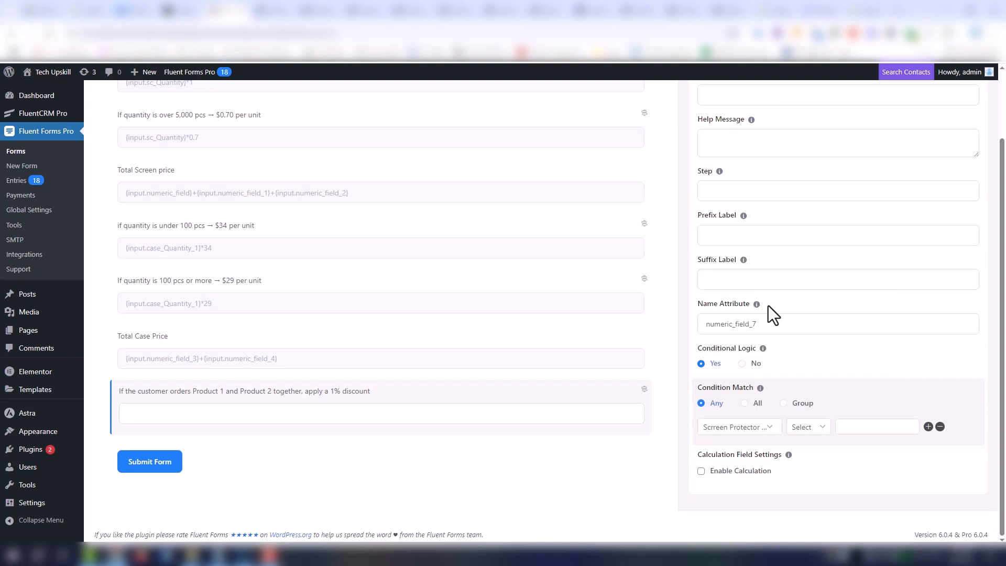
{"action": "left_click", "coordinate": [812, 428]}
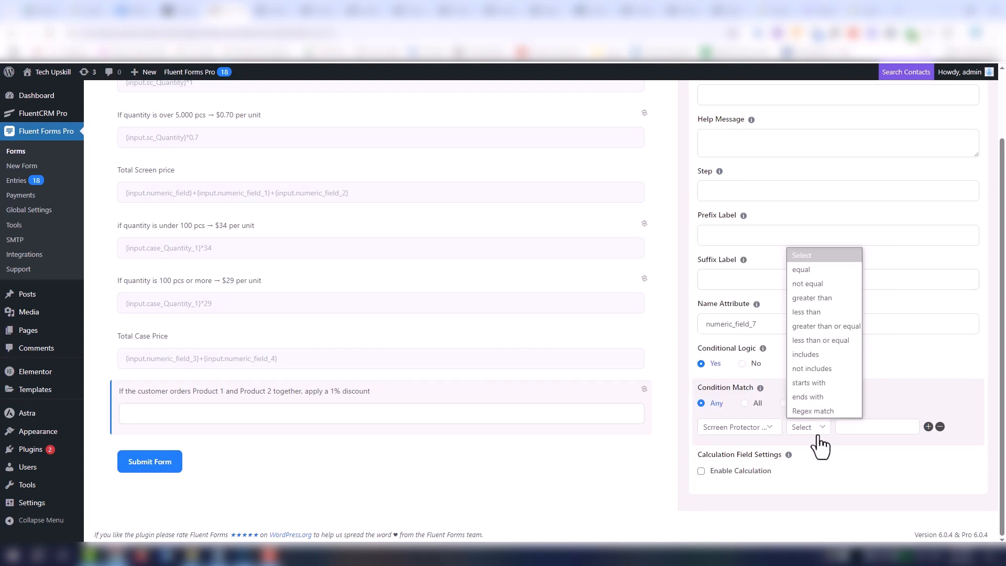
{"action": "left_click", "coordinate": [830, 299]}
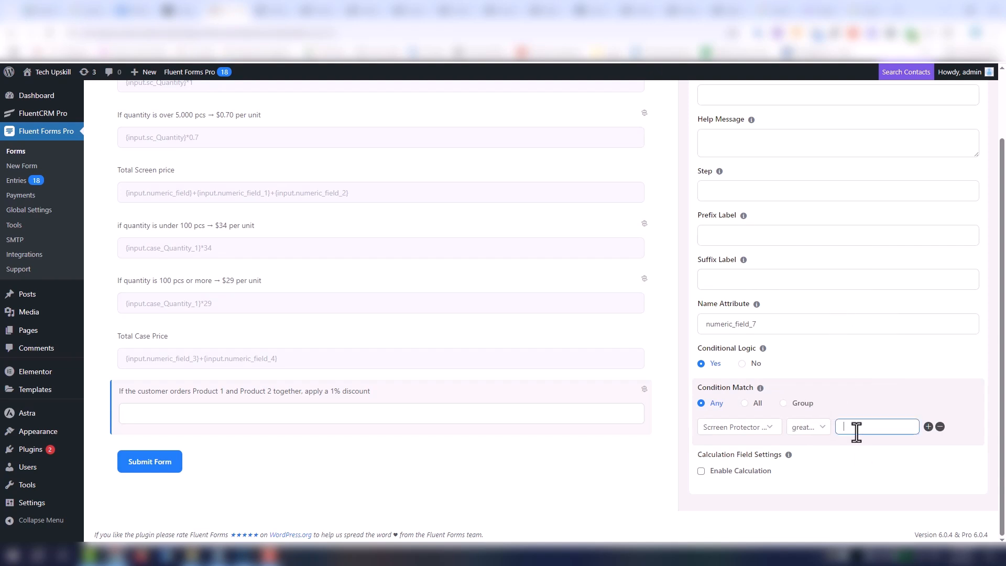
{"action": "type", "text": "0"}
- Add a second condition to the discount field requiring Case Quantity greater than 0
{"action": "left_click", "coordinate": [928, 427]}
{"action": "left_click", "coordinate": [739, 449]}
{"action": "left_click", "coordinate": [737, 318]}
{"action": "left_click", "coordinate": [855, 449]}
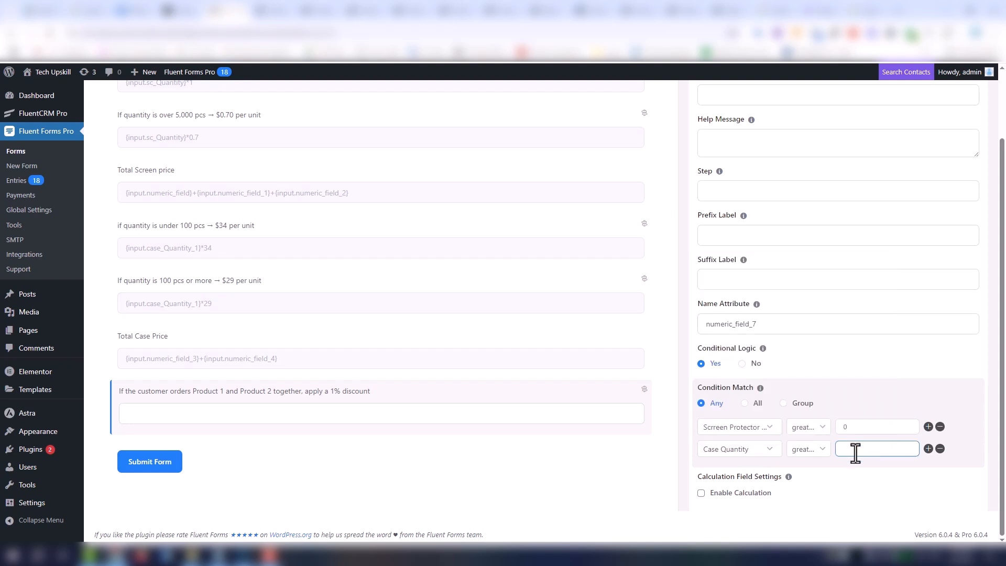
- Enable calculation on the discount field and add Total Screen price and Total Case Price as {input.numeric_field_5}+{input.numeric_field_6}
{"action": "left_click", "coordinate": [770, 497]}
{"action": "scroll", "coordinate": [790, 453], "scroll_direction": "down", "scroll_amount": 2}
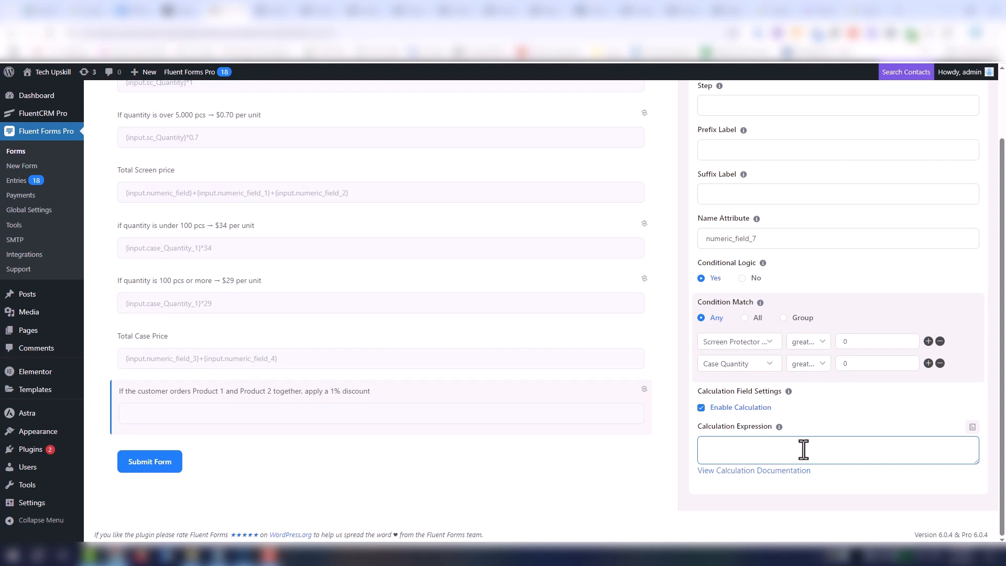
{"action": "left_click", "coordinate": [972, 426]}
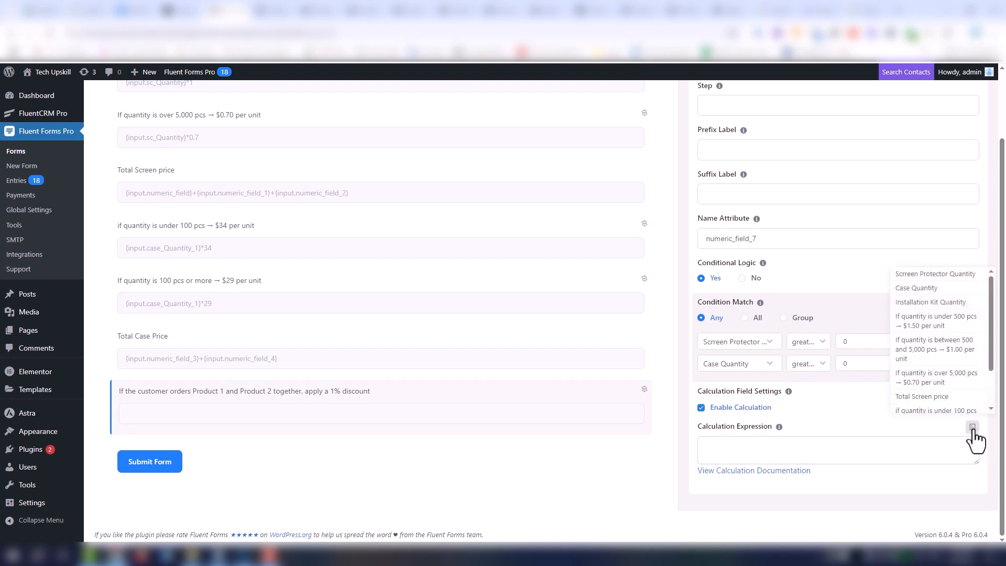
{"action": "scroll", "coordinate": [994, 373], "scroll_direction": "down", "scroll_amount": 3}
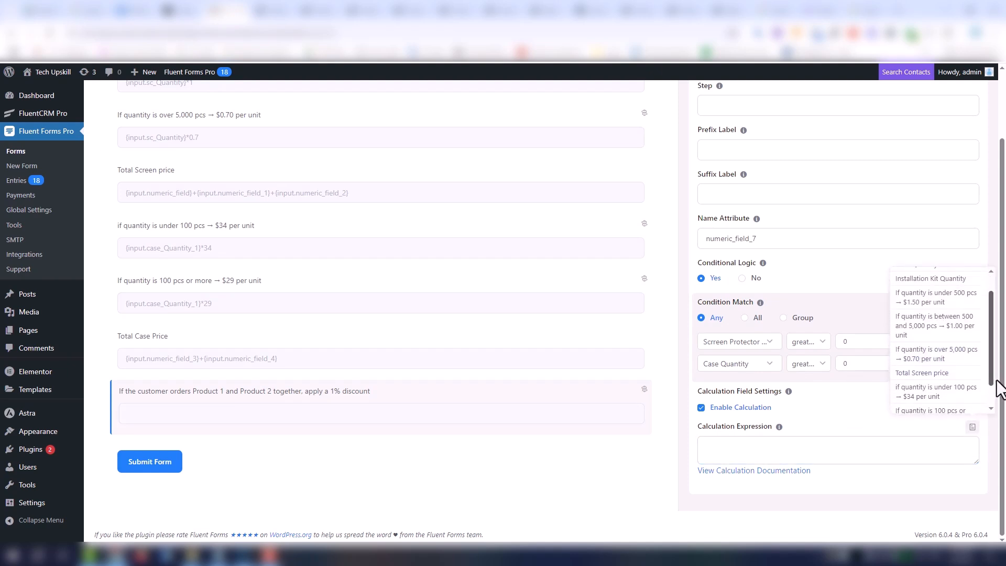
{"action": "left_click", "coordinate": [941, 347]}
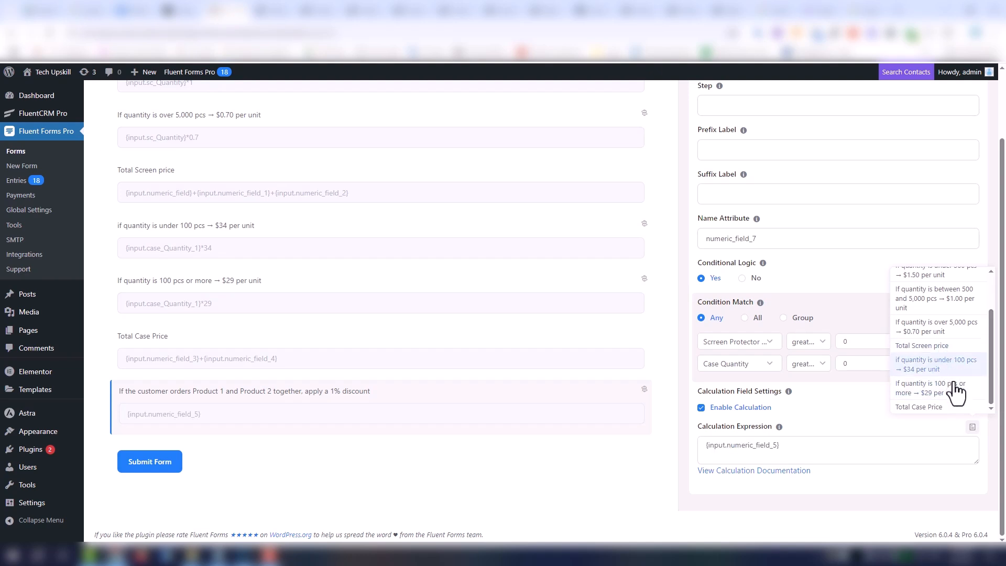
{"action": "left_click", "coordinate": [937, 408]}
{"action": "left_click", "coordinate": [779, 449]}
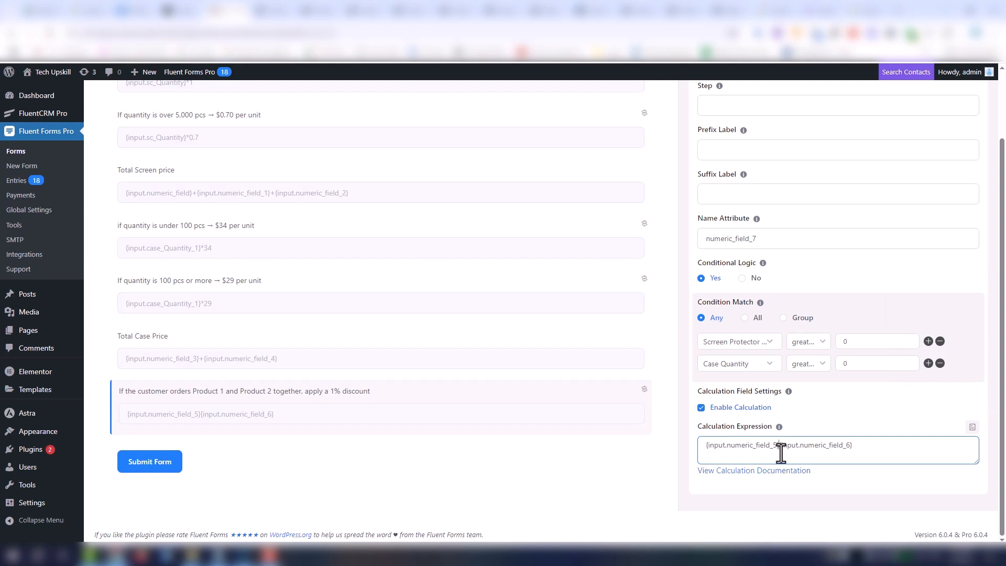
{"action": "type", "text": "+"}
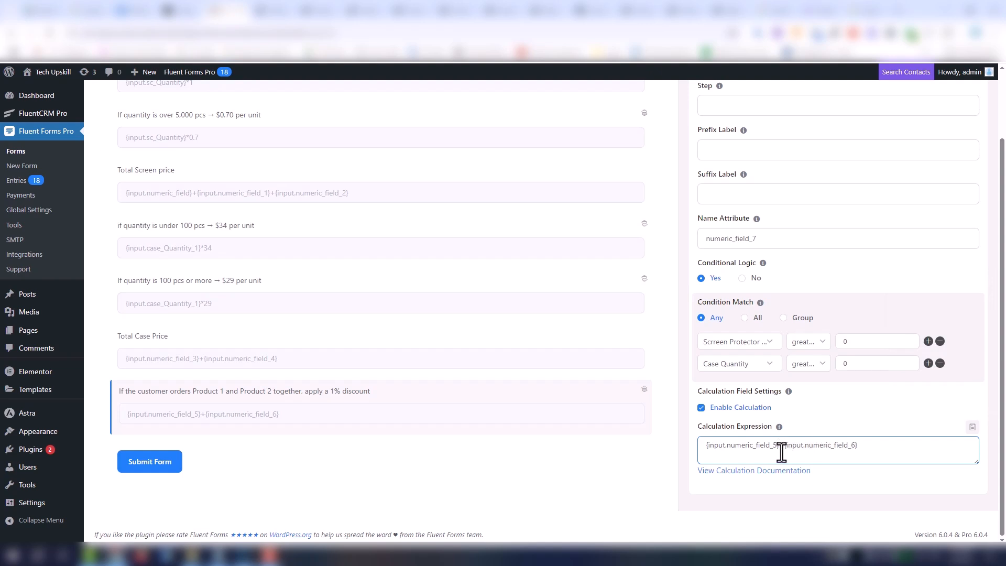
- Complete the discount expression as ({input.numeric_field_5}+{input.numeric_field_6}) * 0.99 and set the field's condition match to All
{"action": "left_click", "coordinate": [706, 450]}
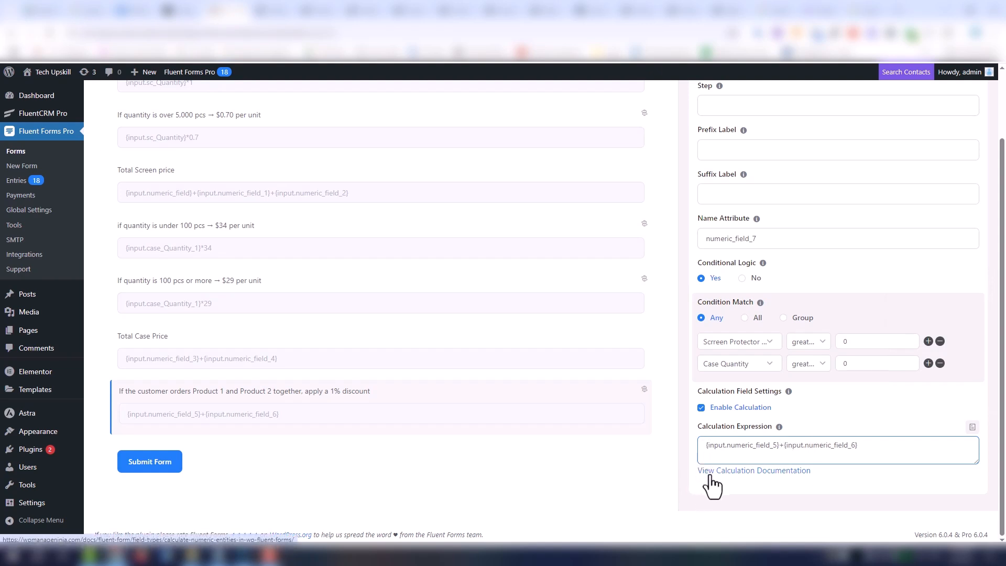
{"action": "type", "text": "*"}
{"action": "key", "text": "BackSpace"}
{"action": "type", "text": "("}
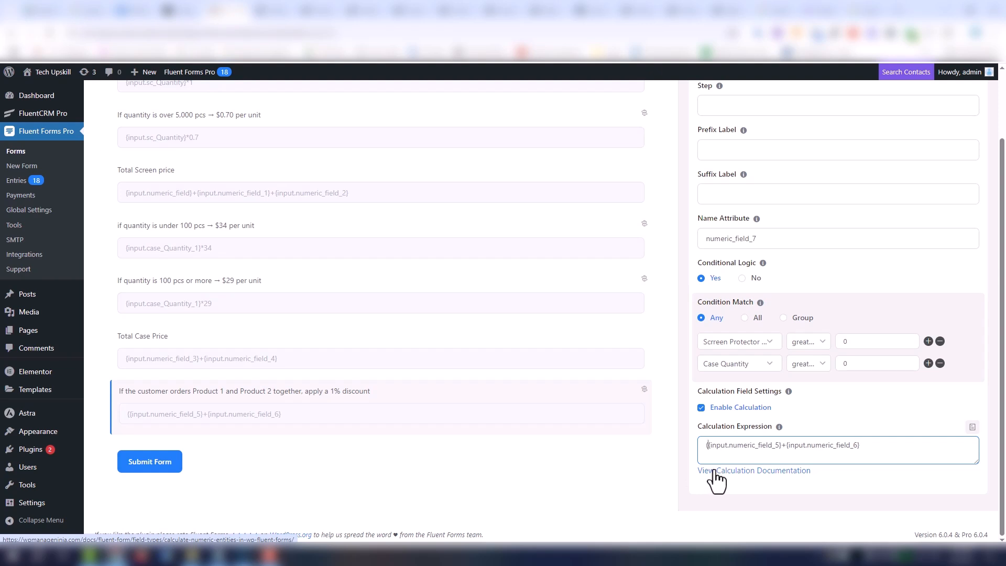
{"action": "left_click", "coordinate": [883, 453]}
{"action": "type", "text": ")"}
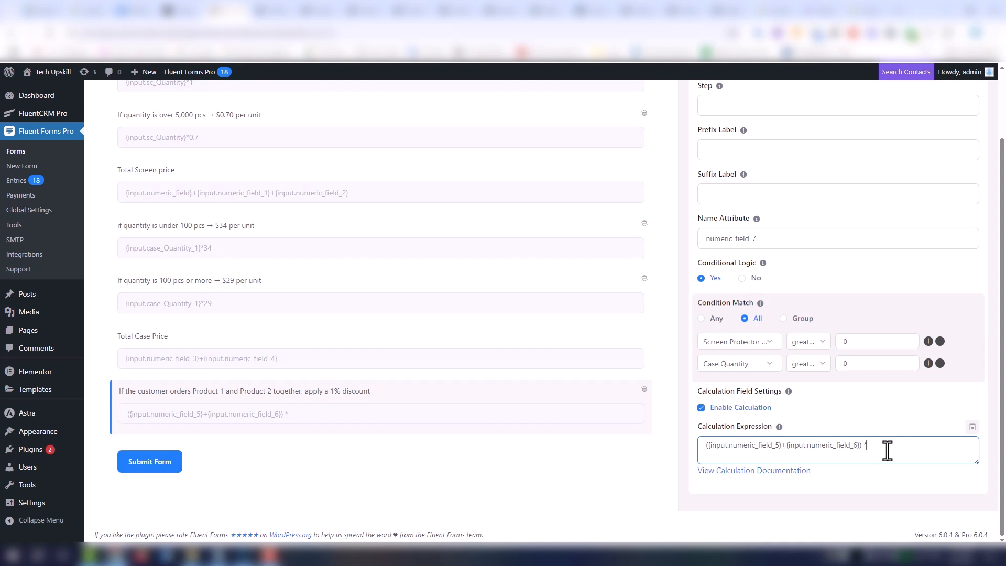
{"action": "type", "text": "* 0.99"}
- Save the form and open its preview
{"action": "scroll", "coordinate": [887, 451], "scroll_direction": "up", "scroll_amount": 2}
{"action": "left_click", "coordinate": [922, 99]}
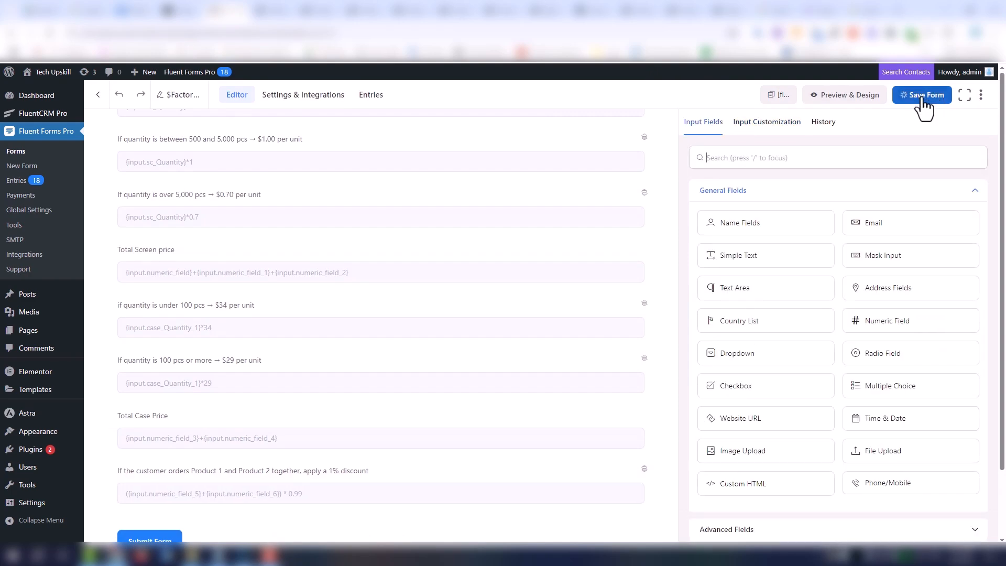
{"action": "left_click", "coordinate": [855, 100]}
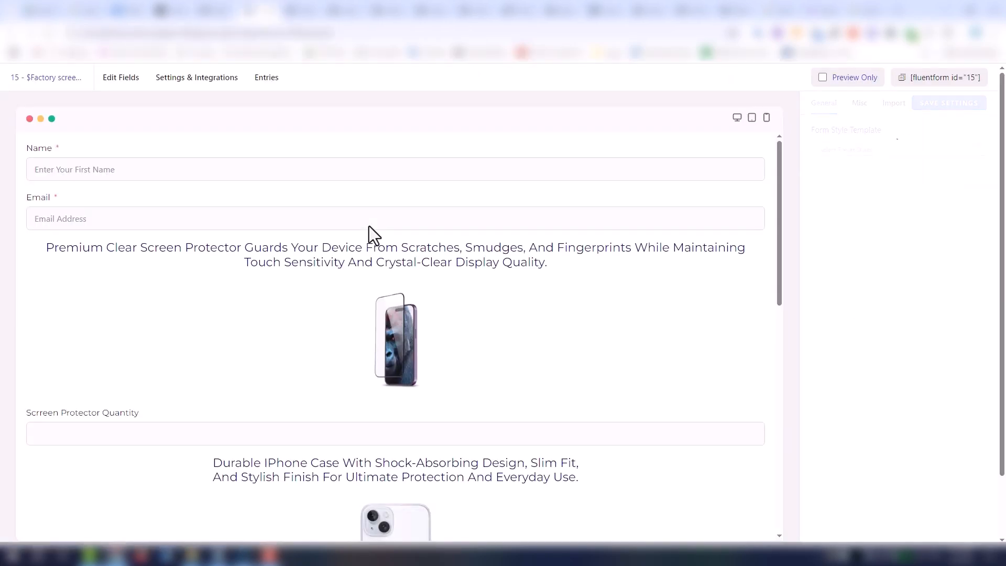
- Fill in the previewed form with a Screen Protector Quantity of 10 and a Case Quantity of 1
{"action": "scroll", "coordinate": [314, 325], "scroll_direction": "down", "scroll_amount": 2}
{"action": "left_click", "coordinate": [327, 338]}
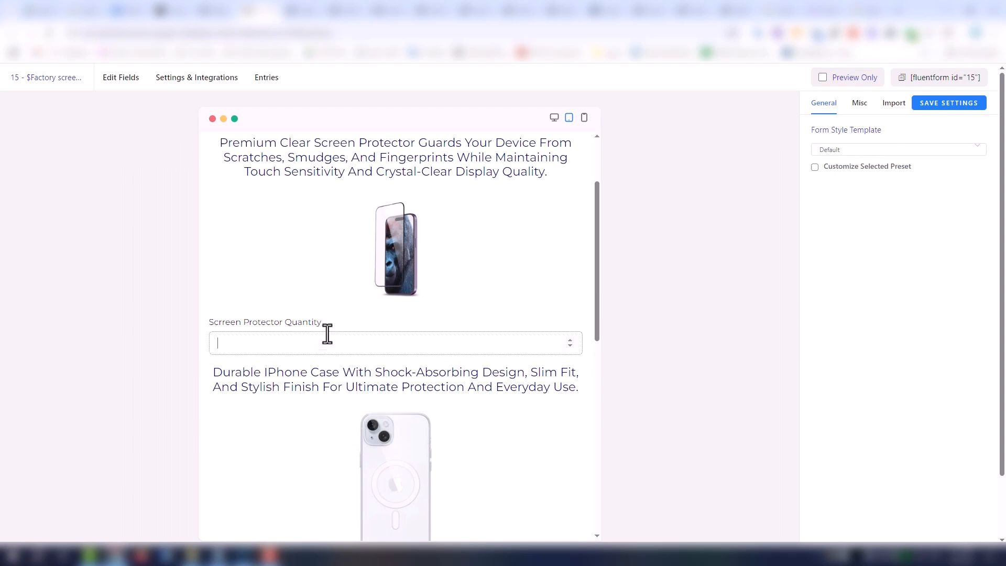
{"action": "type", "text": "10"}
{"action": "scroll", "coordinate": [373, 385], "scroll_direction": "down", "scroll_amount": 6}
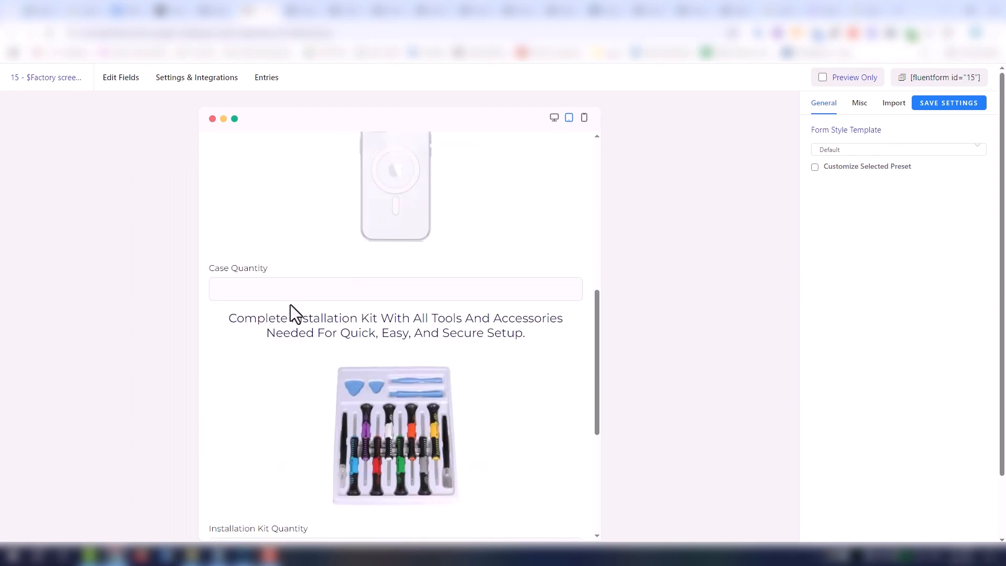
{"action": "left_click", "coordinate": [283, 285]}
{"action": "type", "text": "10"}
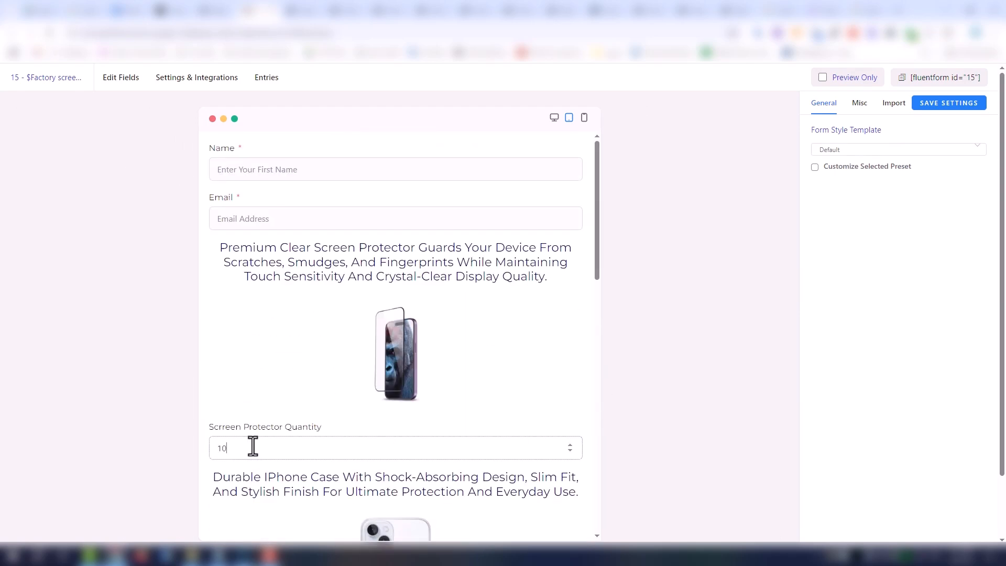
- Check the calculated screen total, case prices and 1% discounted combo price in the previewed form
{"action": "left_click_drag", "start_coordinate": [598, 262], "coordinate": [590, 521]}
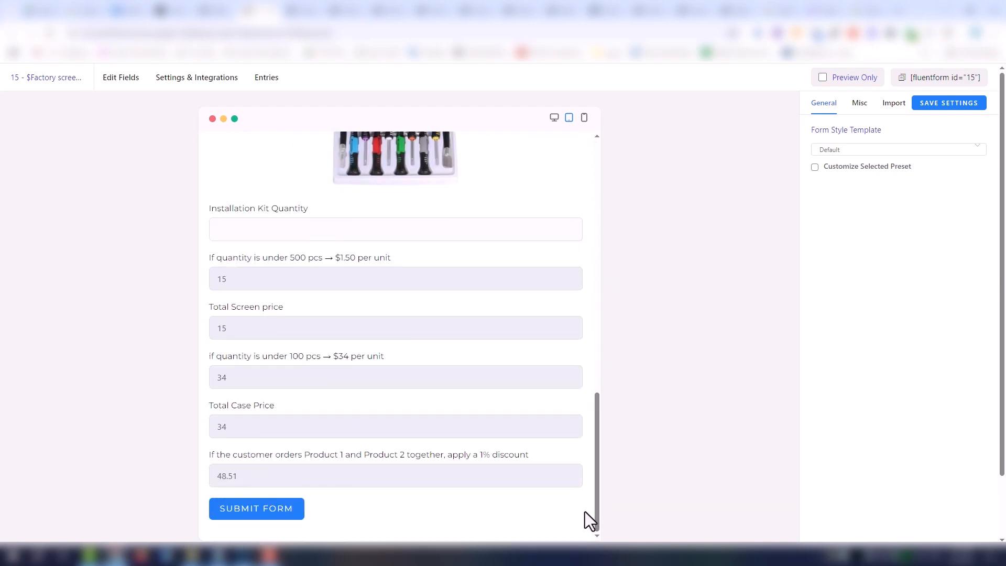
{"action": "double_click", "coordinate": [224, 336]}
{"action": "left_click_drag", "start_coordinate": [230, 382], "coordinate": [214, 386]}
{"action": "left_click", "coordinate": [237, 425]}
{"action": "left_click_drag", "start_coordinate": [239, 477], "coordinate": [215, 477]}
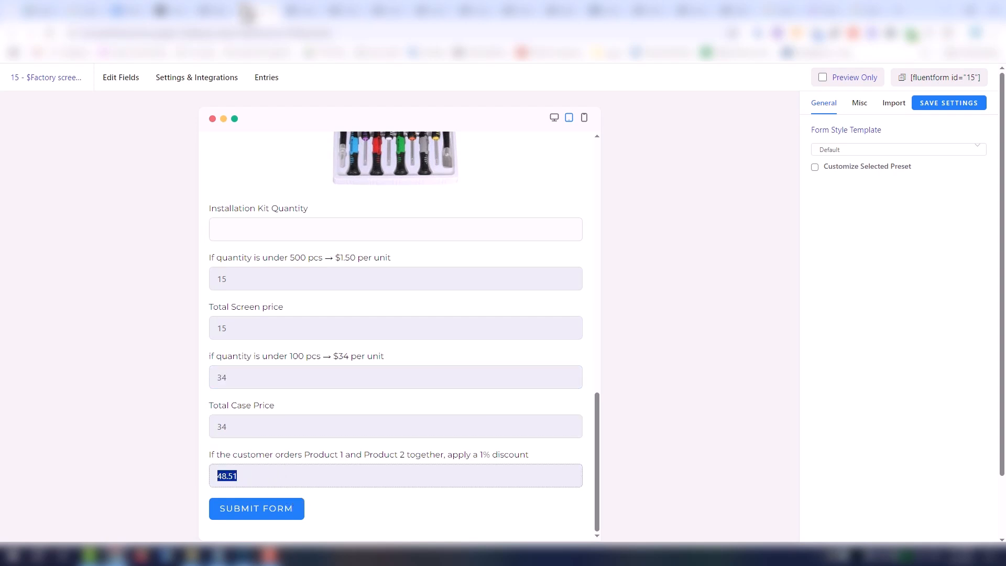
- Return to the form editor and add a numeric field directly below the 1% discount field
{"action": "left_click", "coordinate": [226, 8]}
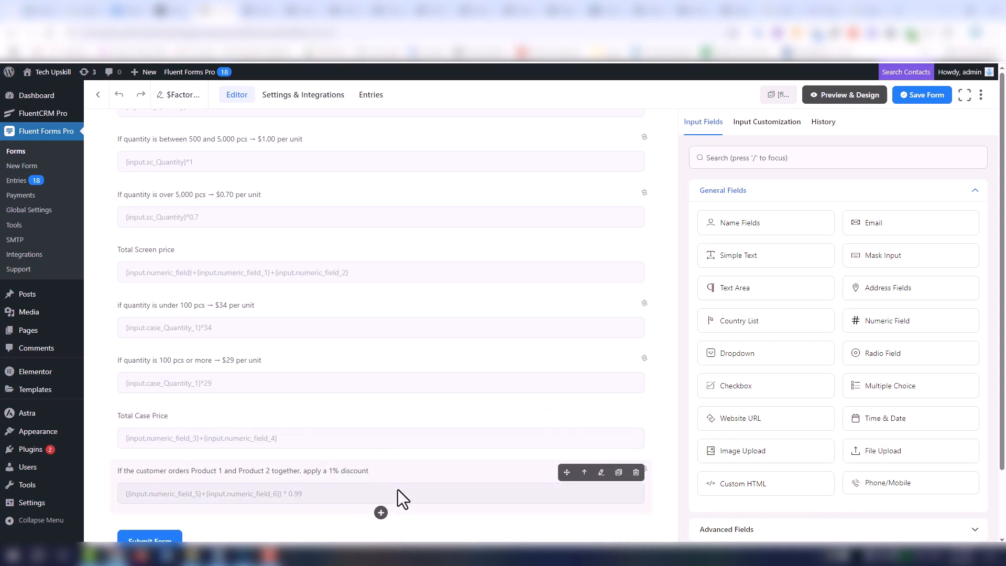
{"action": "scroll", "coordinate": [377, 472], "scroll_direction": "down", "scroll_amount": 2}
{"action": "left_click", "coordinate": [381, 433]}
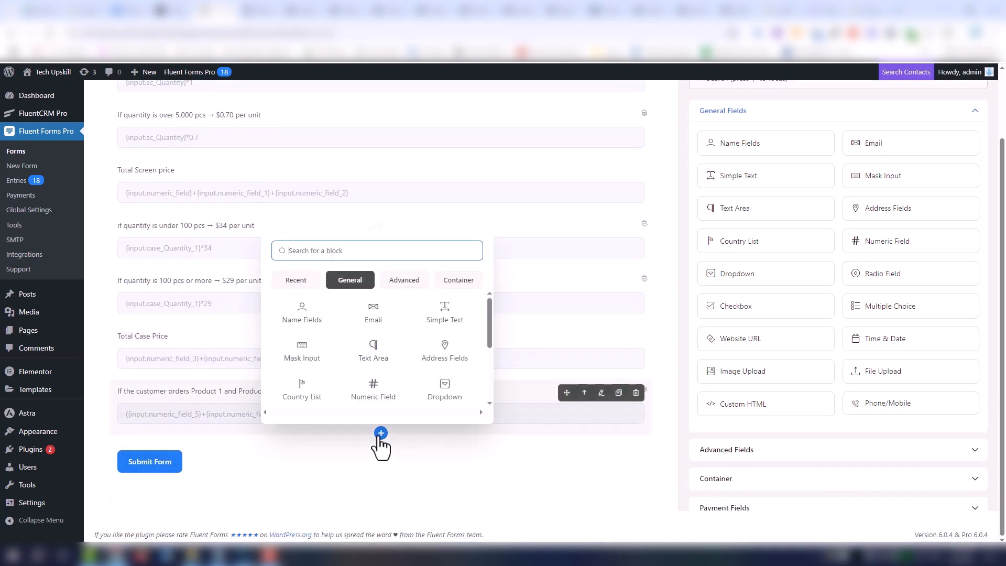
{"action": "left_click", "coordinate": [379, 389]}
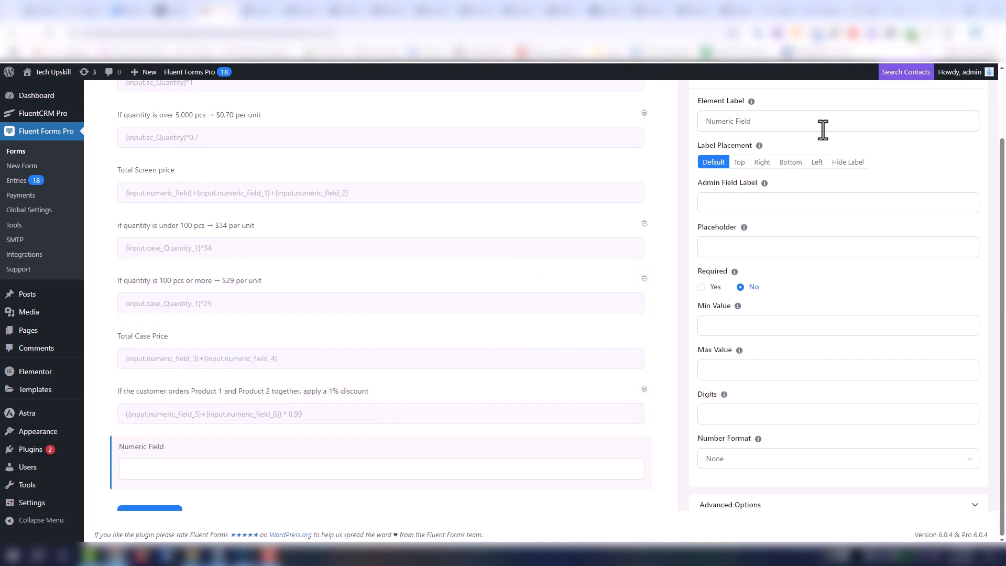
- Label the new numeric field "pro1 + pro 2 If condition not meet"
{"action": "left_click_drag", "start_coordinate": [822, 123], "coordinate": [656, 120]}
{"action": "type", "text": "If"}
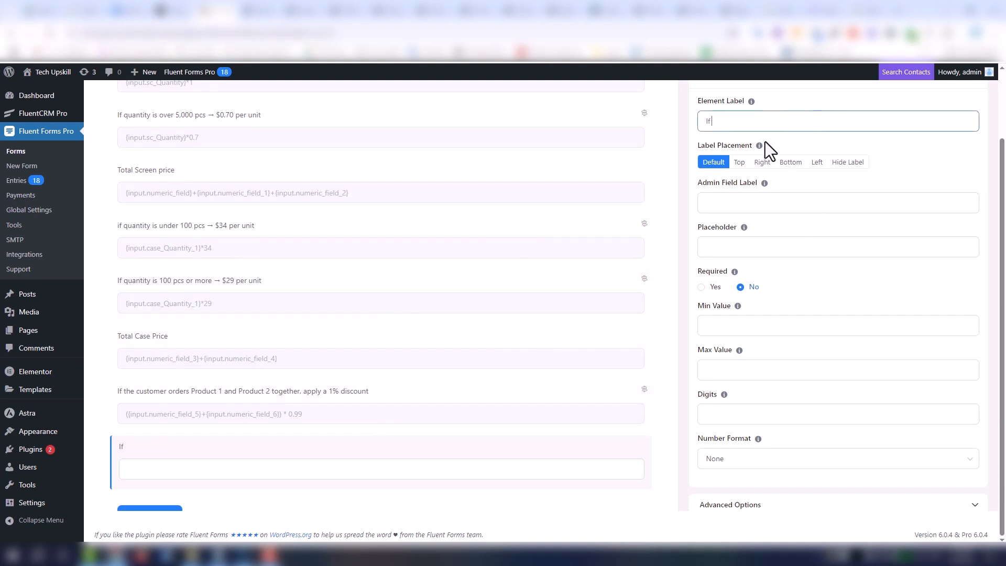
{"action": "type", "text": " condition not meet"}
{"action": "type", "text": "pro"}
{"action": "type", "text": "1 "}
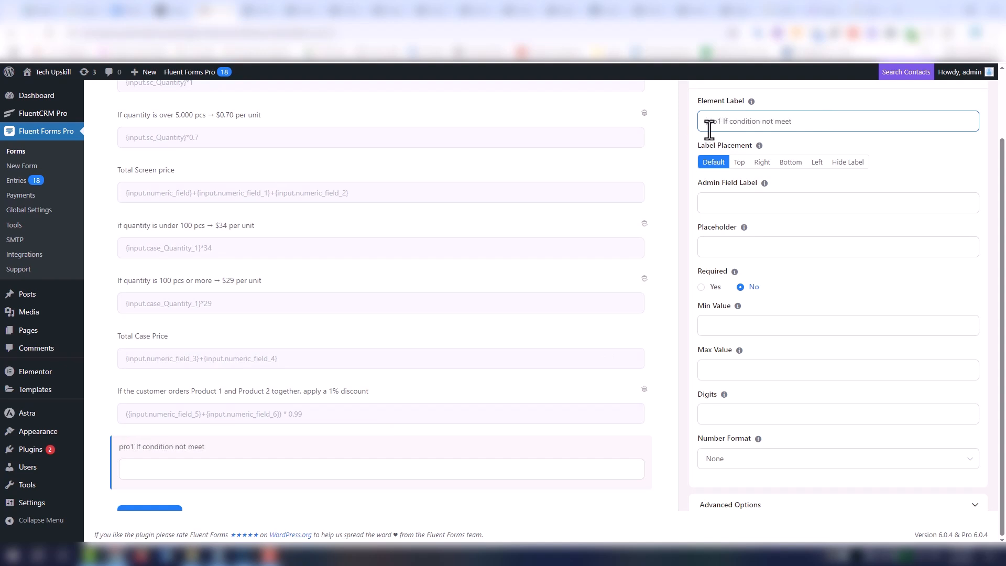
{"action": "type", "text": "+ pr"}
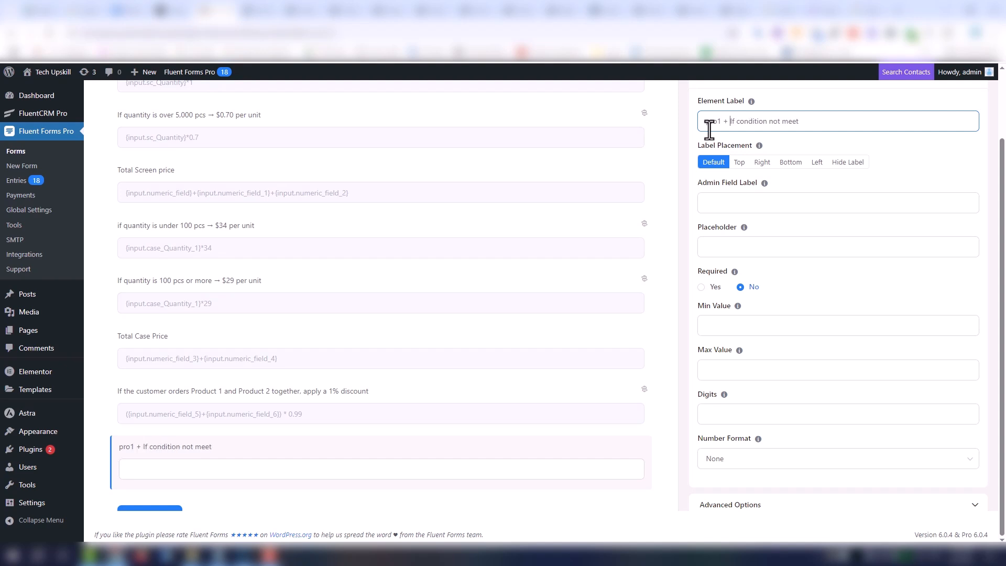
{"action": "type", "text": "o 2"}
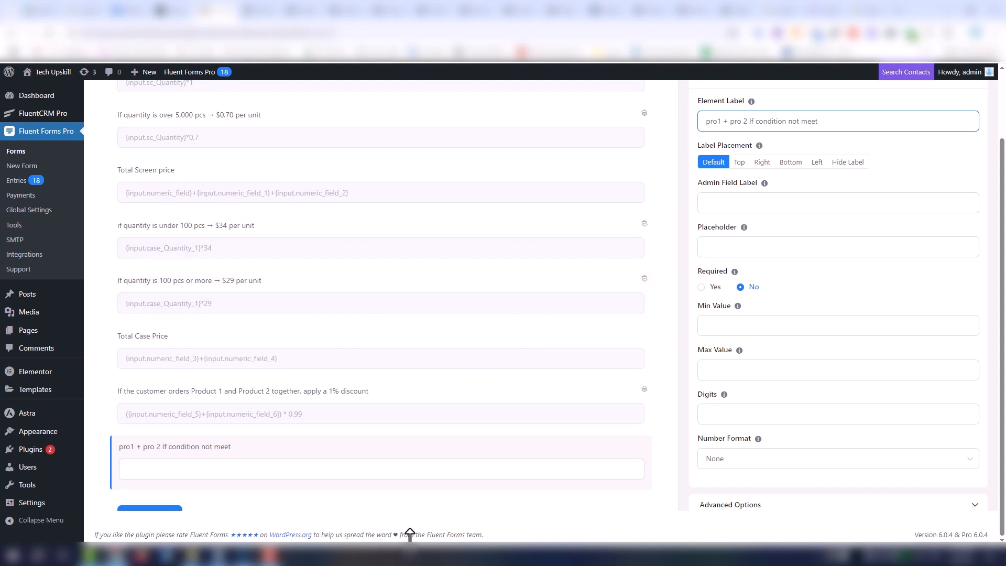
- Enable conditional logic on the new field with an Any match and a condition that Screen Protector Quantity equals blank
{"action": "scroll", "coordinate": [946, 445], "scroll_direction": "down", "scroll_amount": 1}
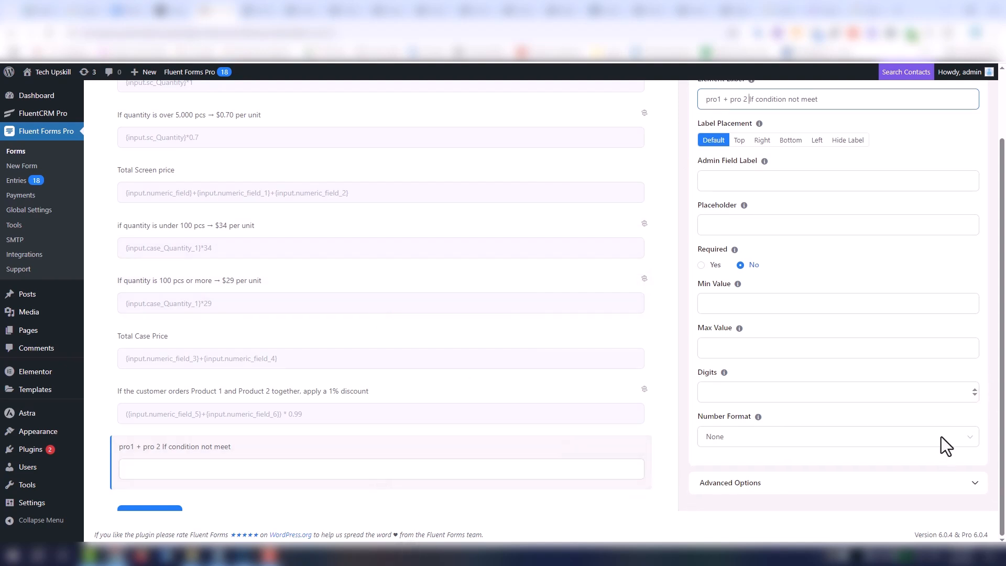
{"action": "left_click", "coordinate": [864, 484]}
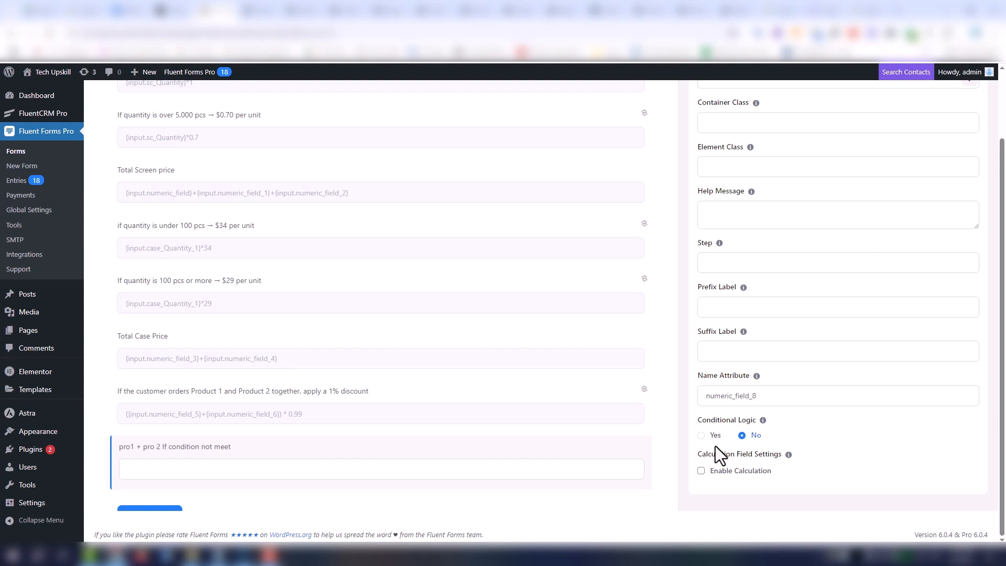
{"action": "left_click", "coordinate": [702, 436]}
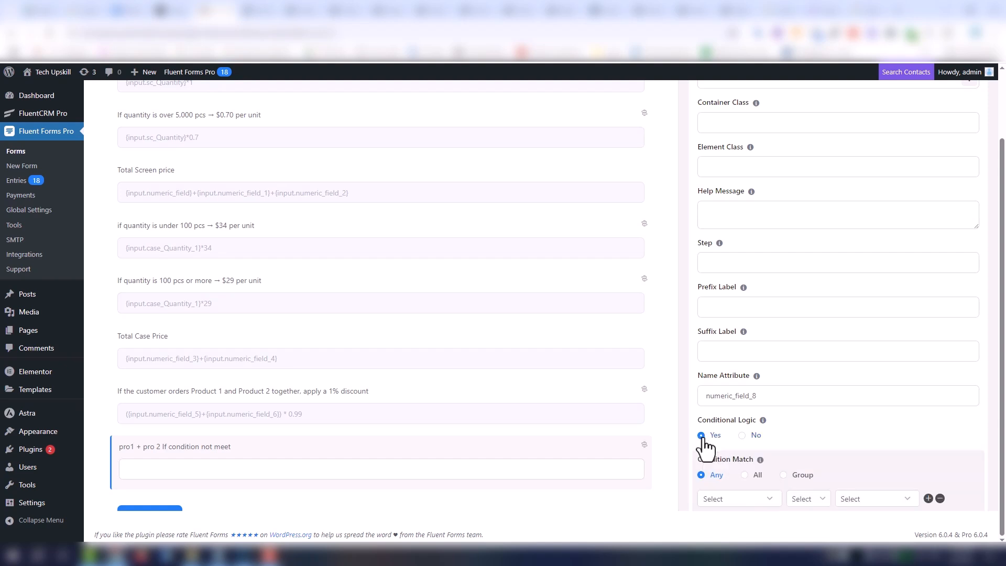
{"action": "scroll", "coordinate": [902, 432], "scroll_direction": "down", "scroll_amount": 2}
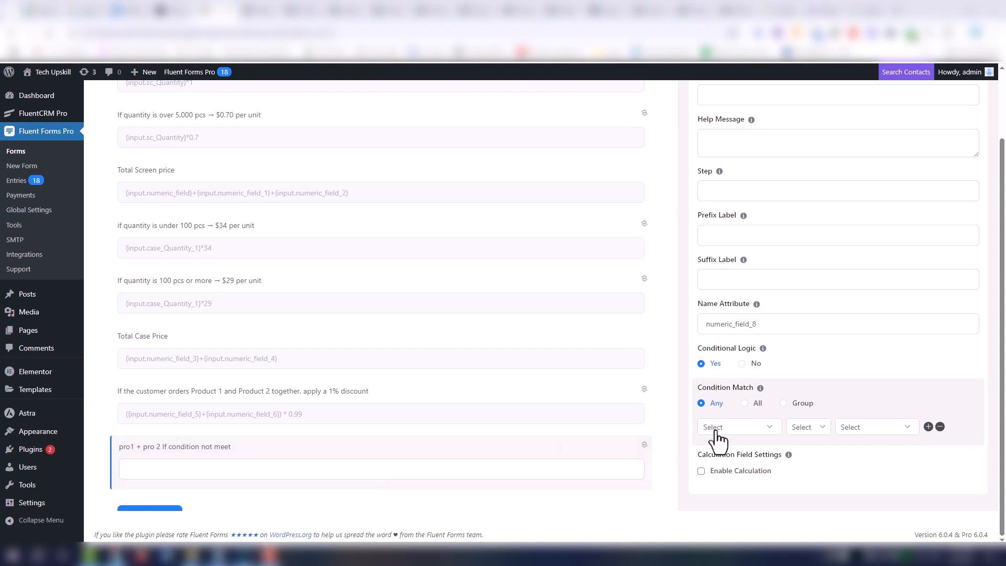
{"action": "left_click", "coordinate": [737, 433]}
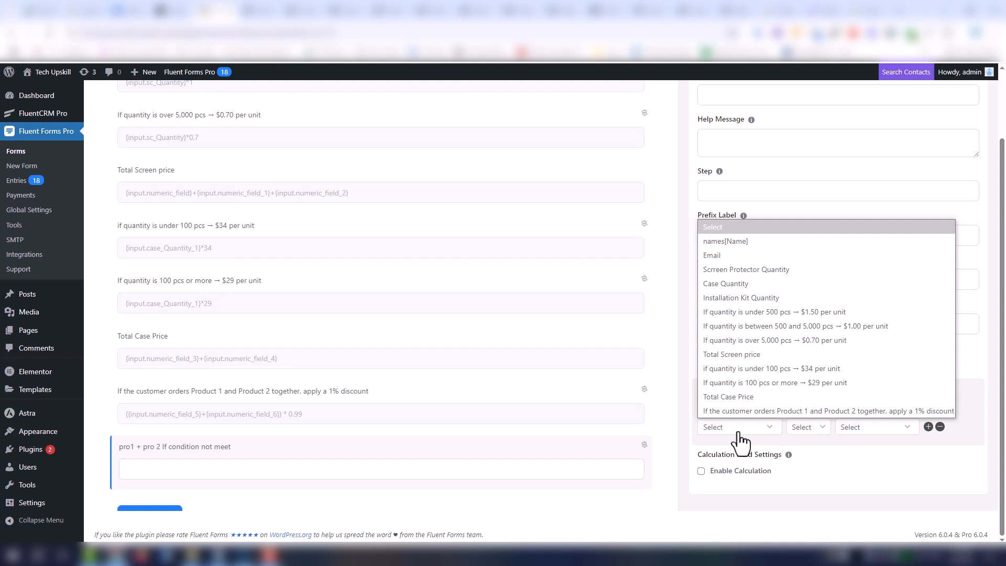
{"action": "left_click", "coordinate": [751, 272]}
{"action": "left_click", "coordinate": [809, 429]}
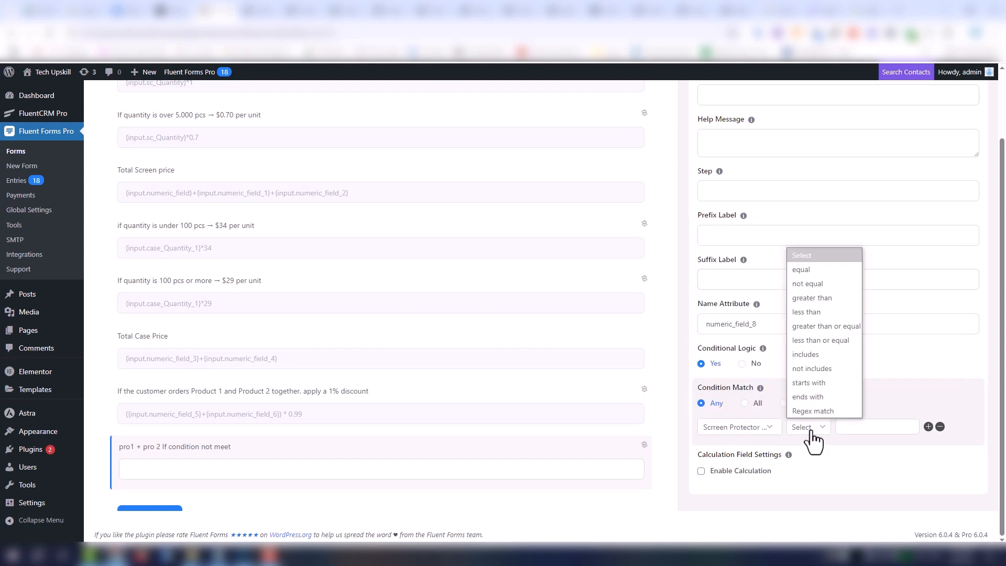
{"action": "left_click", "coordinate": [818, 269]}
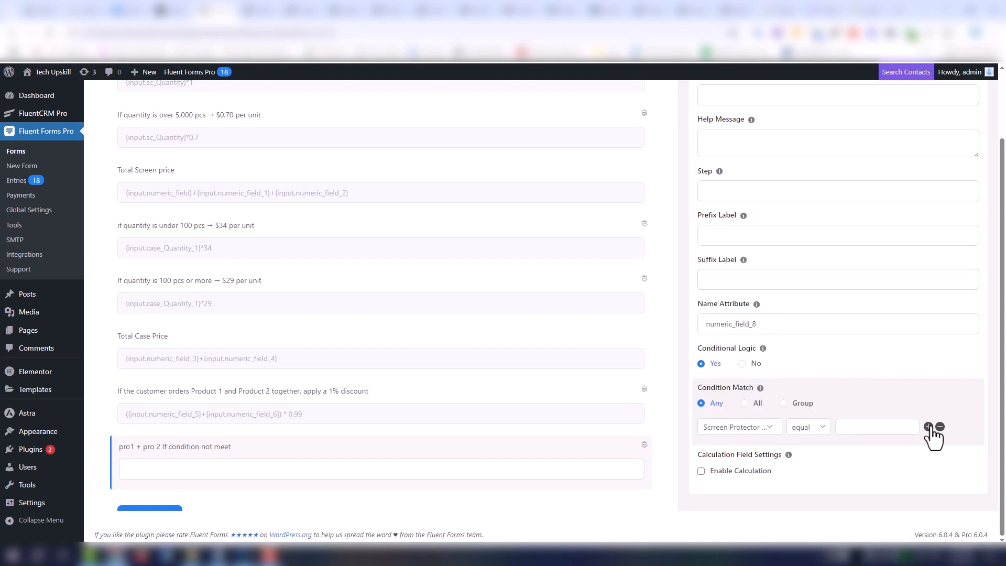
- Add a second condition to the field requiring Case Quantity to equal blank
{"action": "left_click", "coordinate": [929, 427]}
{"action": "left_click", "coordinate": [763, 450]}
{"action": "left_click", "coordinate": [754, 304]}
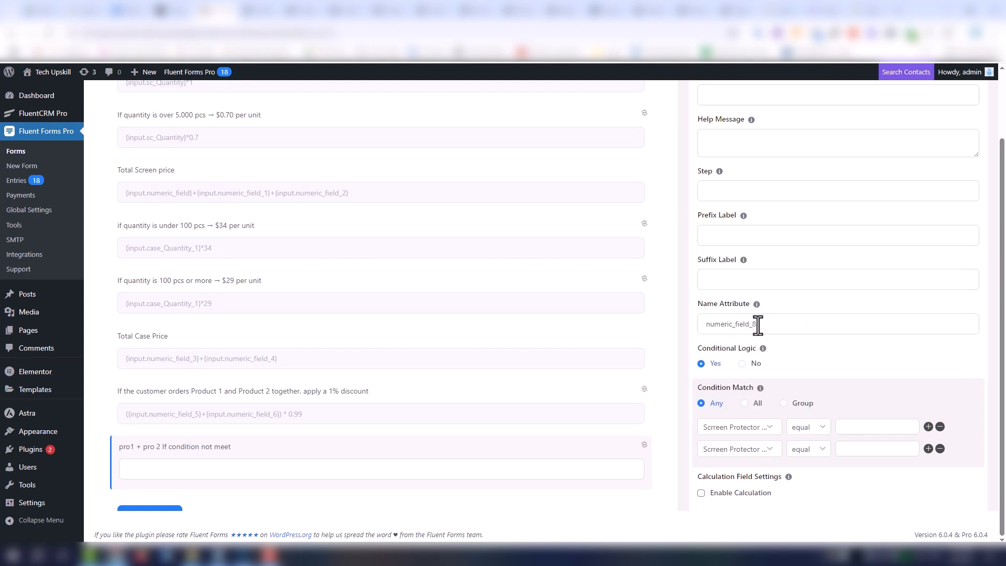
{"action": "left_click", "coordinate": [849, 450]}
- Enable calculation on the field with the expression {input.numeric_field_5}+{input.numeric_field_6}, adding Total Screen price and Total Case Price
{"action": "scroll", "coordinate": [844, 477], "scroll_direction": "down", "scroll_amount": 1}
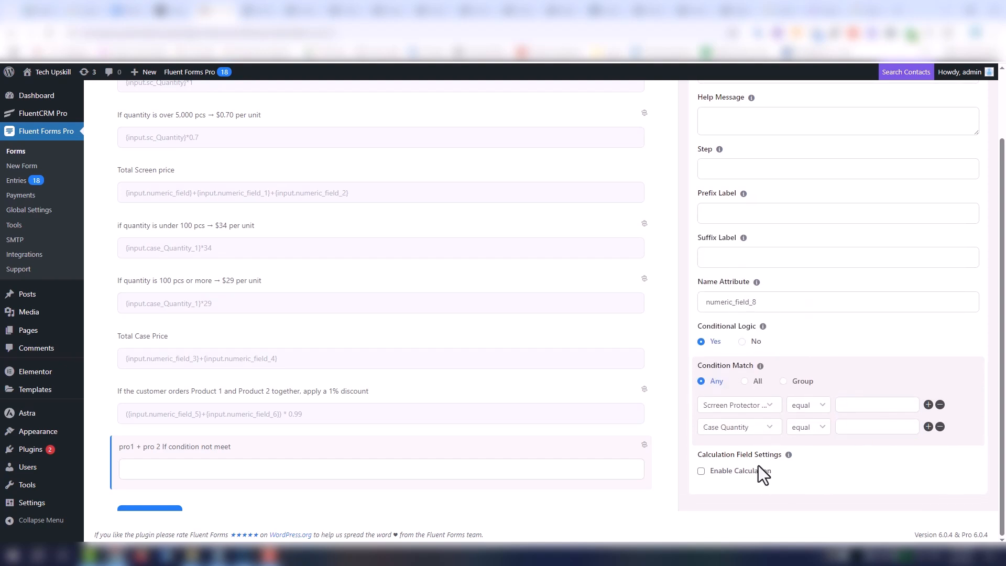
{"action": "left_click", "coordinate": [757, 471]}
{"action": "scroll", "coordinate": [838, 467], "scroll_direction": "down", "scroll_amount": 2}
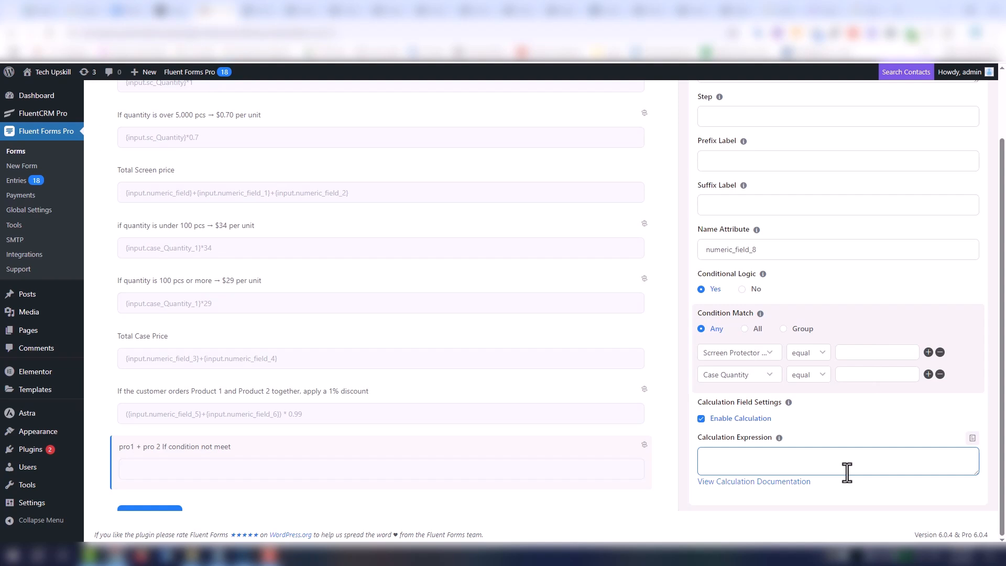
{"action": "left_click", "coordinate": [973, 438]}
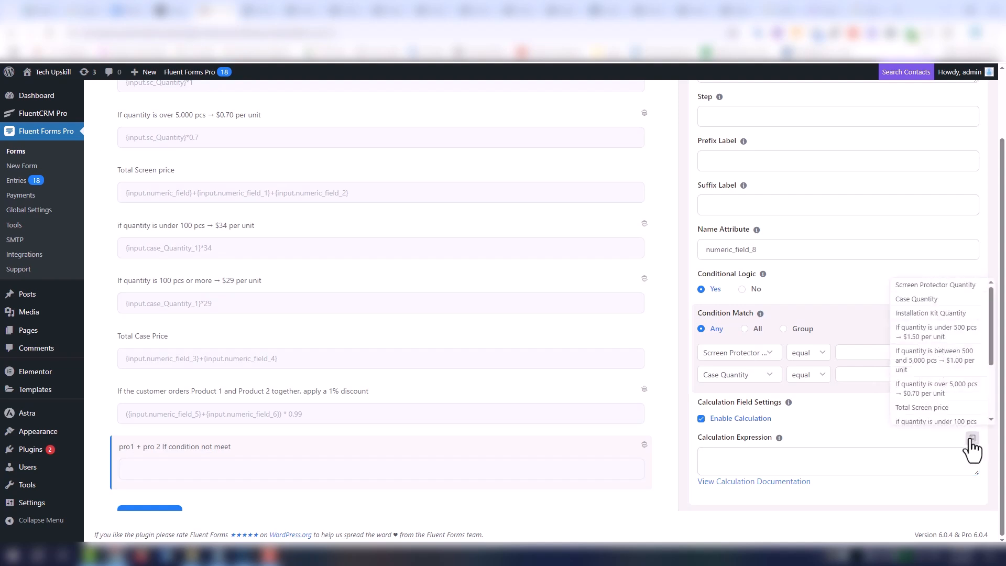
{"action": "left_click", "coordinate": [961, 408]}
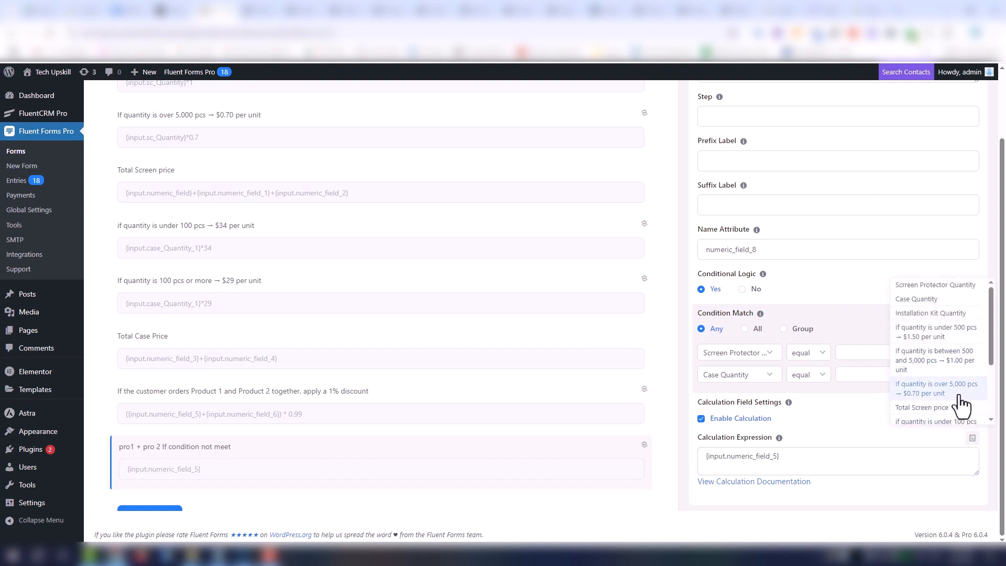
{"action": "scroll", "coordinate": [961, 404], "scroll_direction": "down", "scroll_amount": 2}
{"action": "left_click", "coordinate": [949, 378]}
{"action": "left_click", "coordinate": [779, 456]}
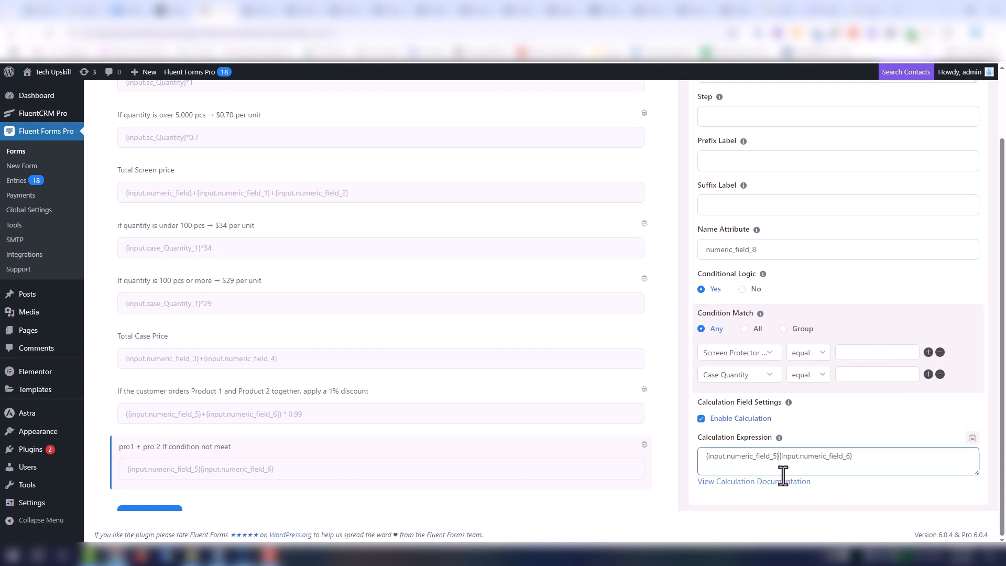
{"action": "type", "text": "_"}
{"action": "key", "text": "BackSpace"}
{"action": "type", "text": "+"}
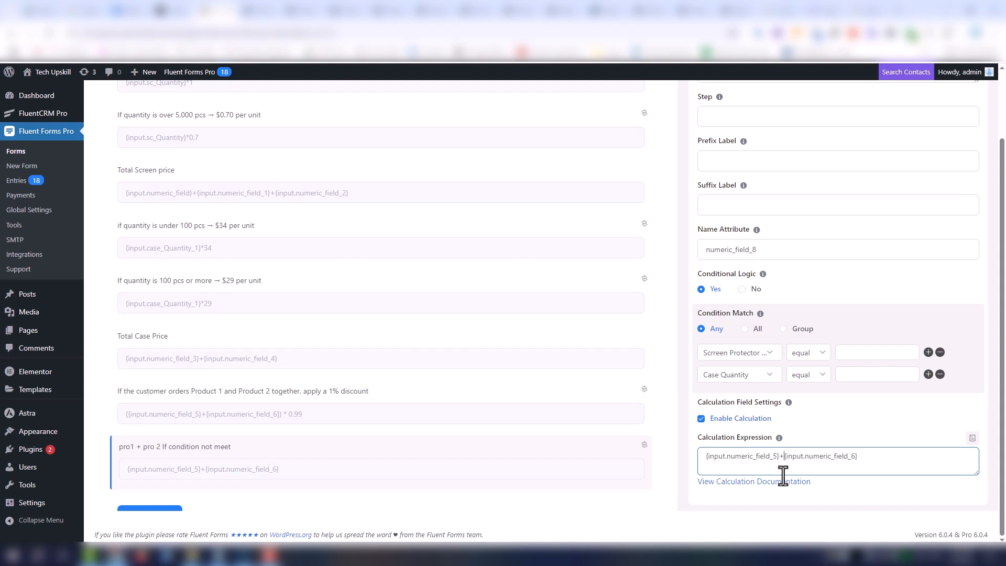
- Add another numeric field directly below the "pro1 + pro 2 If condition not meet" field
{"action": "scroll", "coordinate": [382, 451], "scroll_direction": "down", "scroll_amount": 1}
{"action": "left_click", "coordinate": [382, 435]}
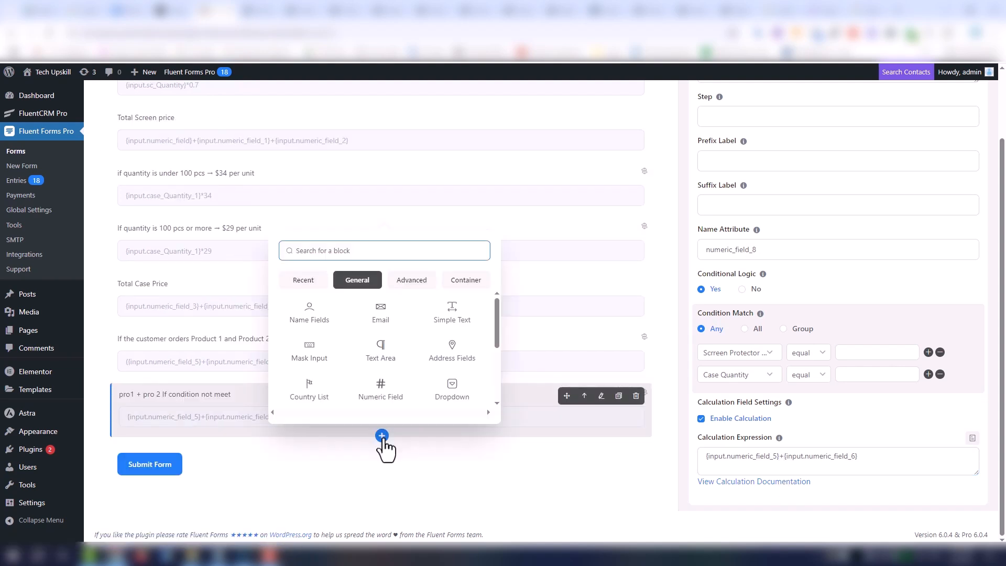
{"action": "left_click", "coordinate": [382, 399]}
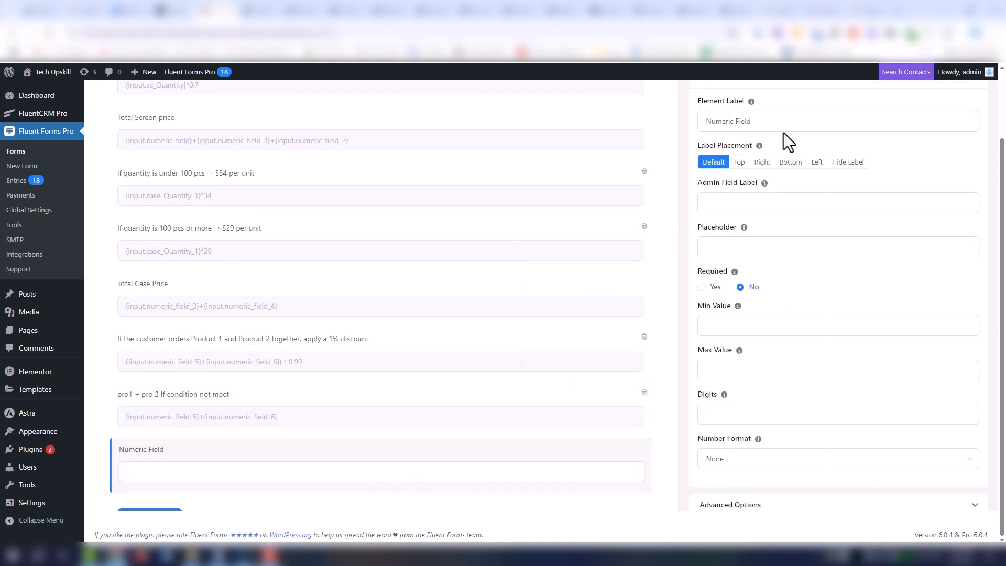
- Label the added numeric field "Show Final pro 1 pro 2 total after checking"
{"action": "left_click_drag", "start_coordinate": [784, 126], "coordinate": [677, 124]}
{"action": "type", "text": "S"}
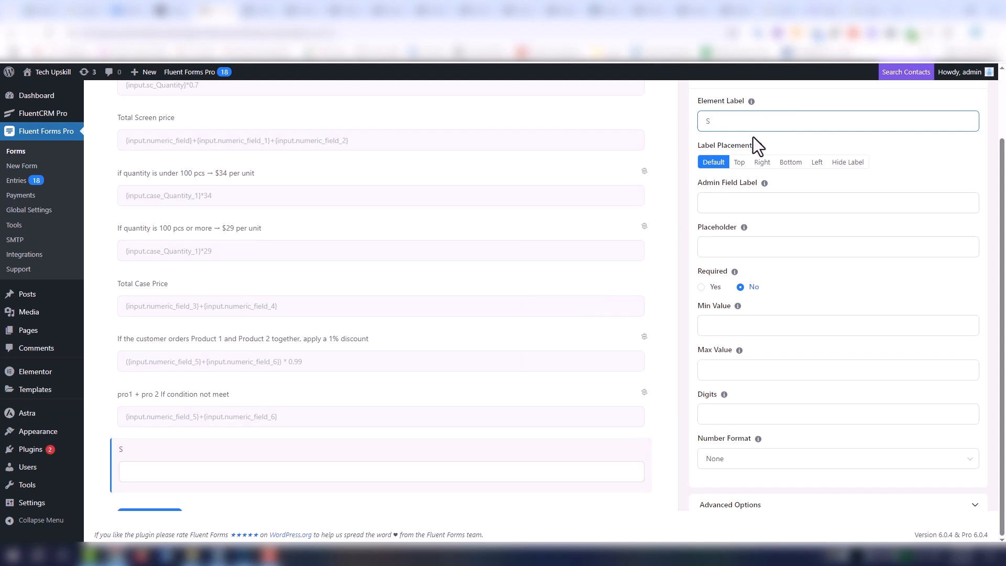
{"action": "type", "text": "how"}
{"action": "type", "text": "Final pro 1 pro 2 tota"}
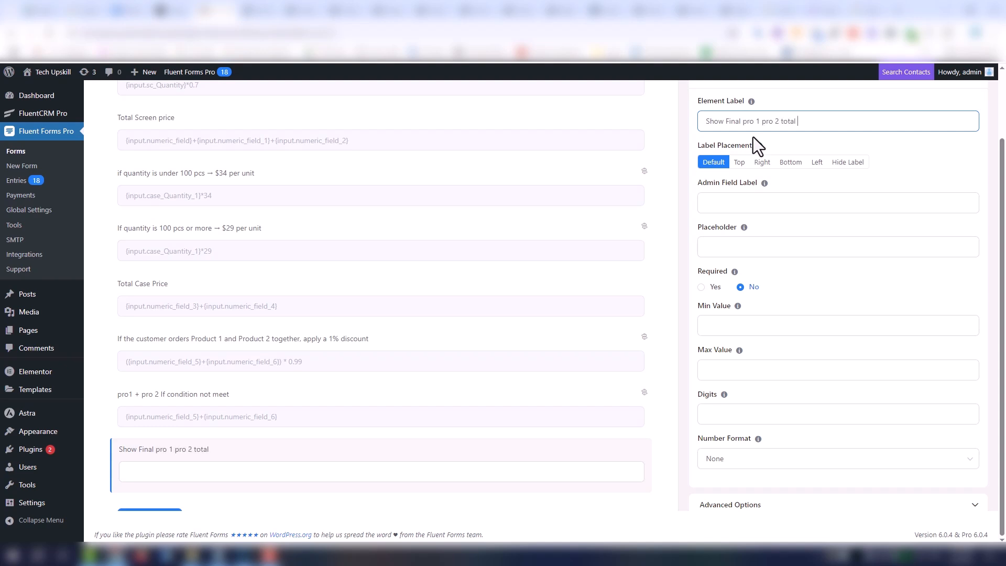
{"action": "type", "text": "l"}
{"action": "type", "text": " after cheching"}
{"action": "key", "text": "BackSpace"}
{"action": "key", "text": "BackSpace"}
{"action": "key", "text": "BackSpace"}
{"action": "key", "text": "BackSpace"}
{"action": "type", "text": "king"}
- Set the final total field's calculation expression to {input.numeric_field_7}+{input.numeric_field_8}, adding the discounted and non-discounted combo fields
{"action": "scroll", "coordinate": [820, 208], "scroll_direction": "up", "scroll_amount": 2}
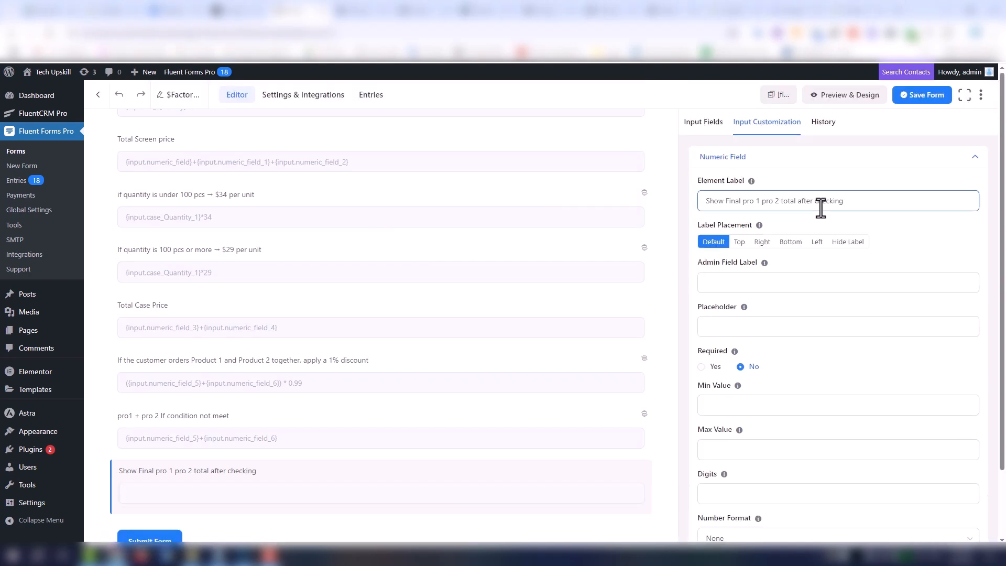
{"action": "scroll", "coordinate": [826, 485], "scroll_direction": "down", "scroll_amount": 5}
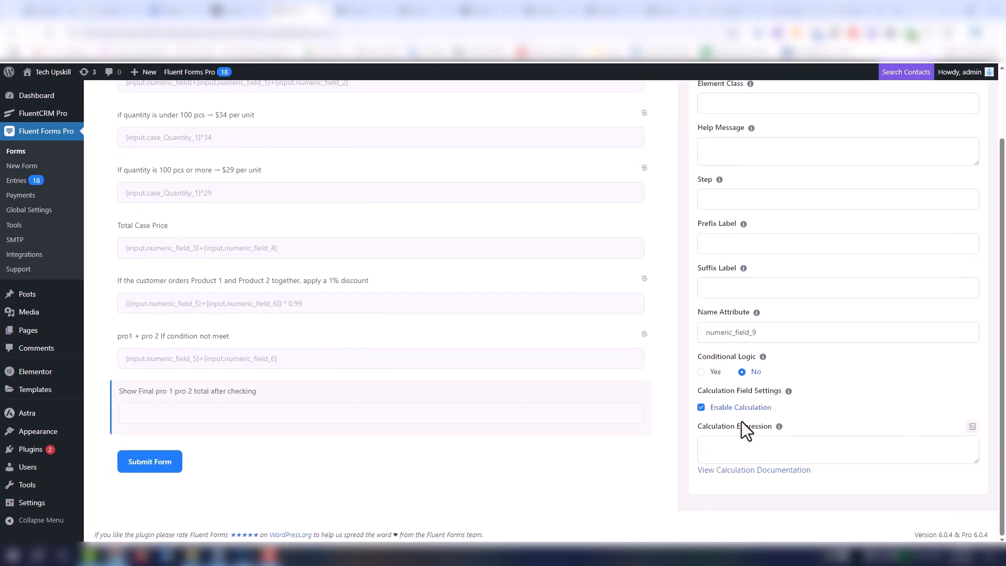
{"action": "left_click", "coordinate": [972, 426]}
{"action": "scroll", "coordinate": [970, 361], "scroll_direction": "down", "scroll_amount": 3}
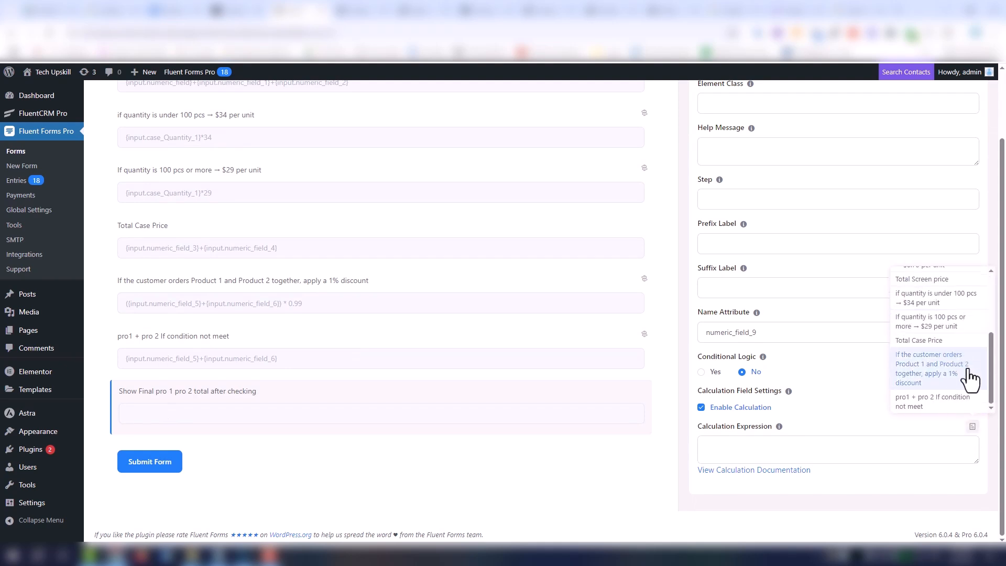
{"action": "left_click", "coordinate": [951, 377]}
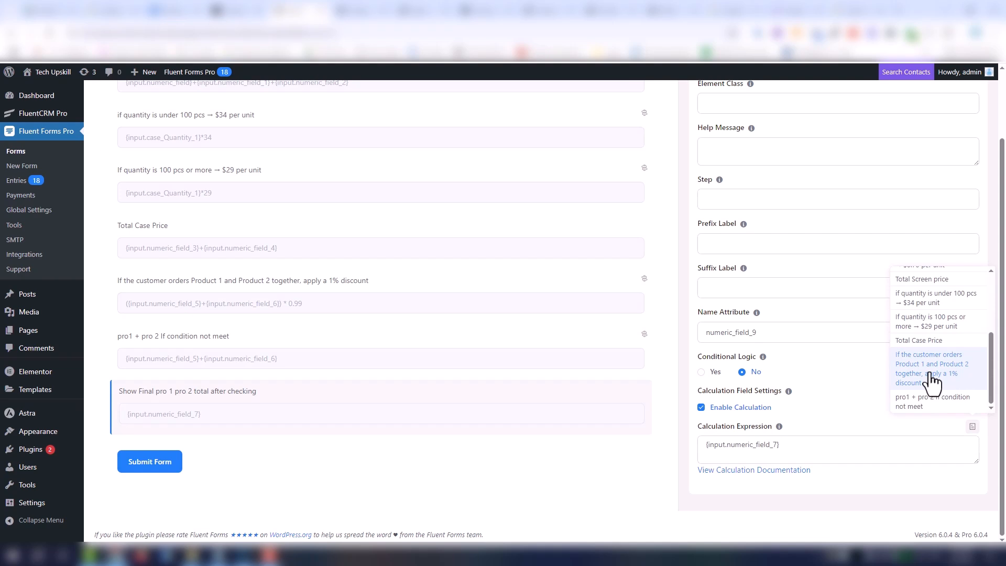
{"action": "left_click", "coordinate": [948, 403]}
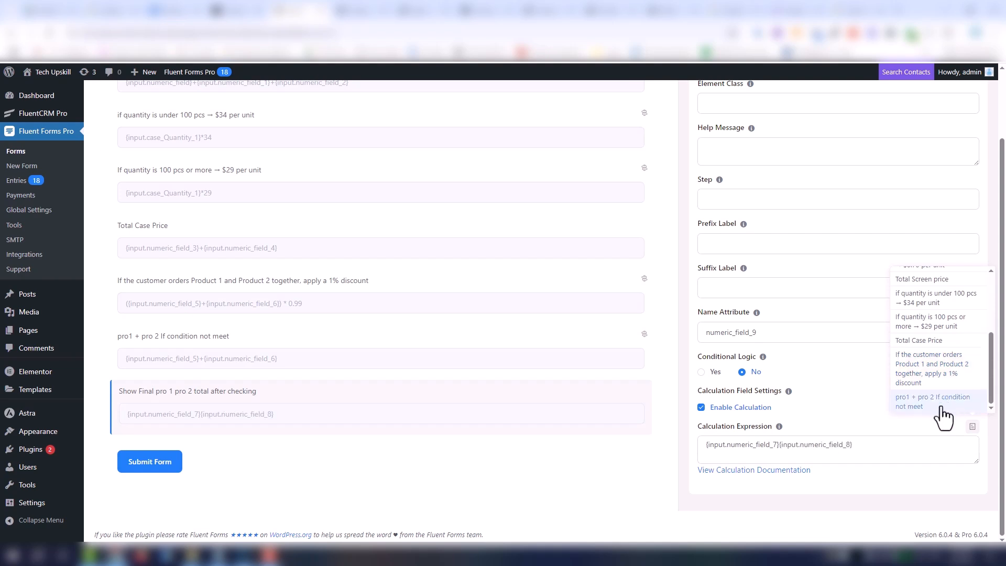
{"action": "left_click", "coordinate": [778, 446]}
{"action": "type", "text": "+"}
- Save the form and open its preview
{"action": "scroll", "coordinate": [793, 238], "scroll_direction": "up", "scroll_amount": 3}
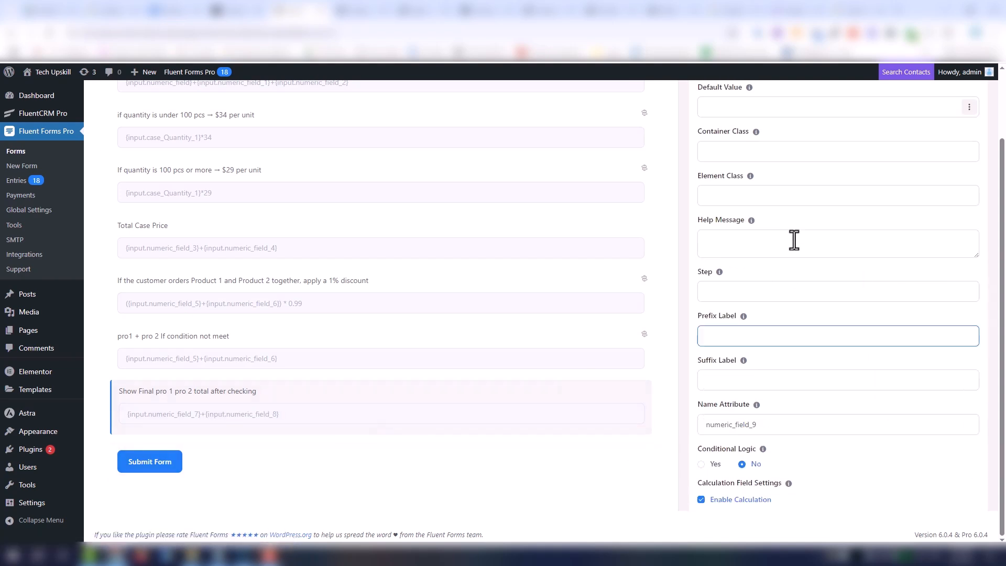
{"action": "scroll", "coordinate": [864, 157], "scroll_direction": "up", "scroll_amount": 2}
{"action": "left_click", "coordinate": [918, 97]}
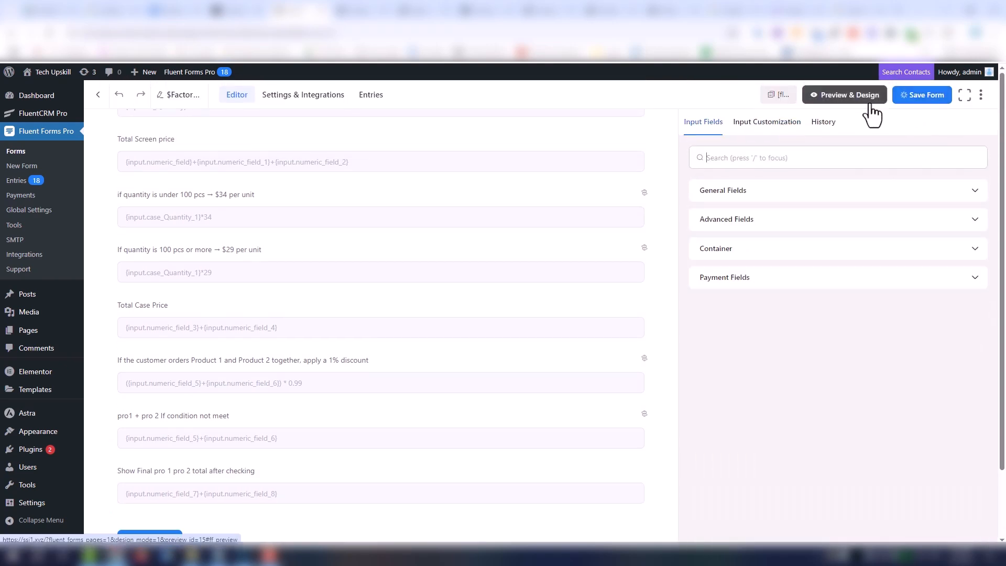
{"action": "left_click", "coordinate": [868, 99]}
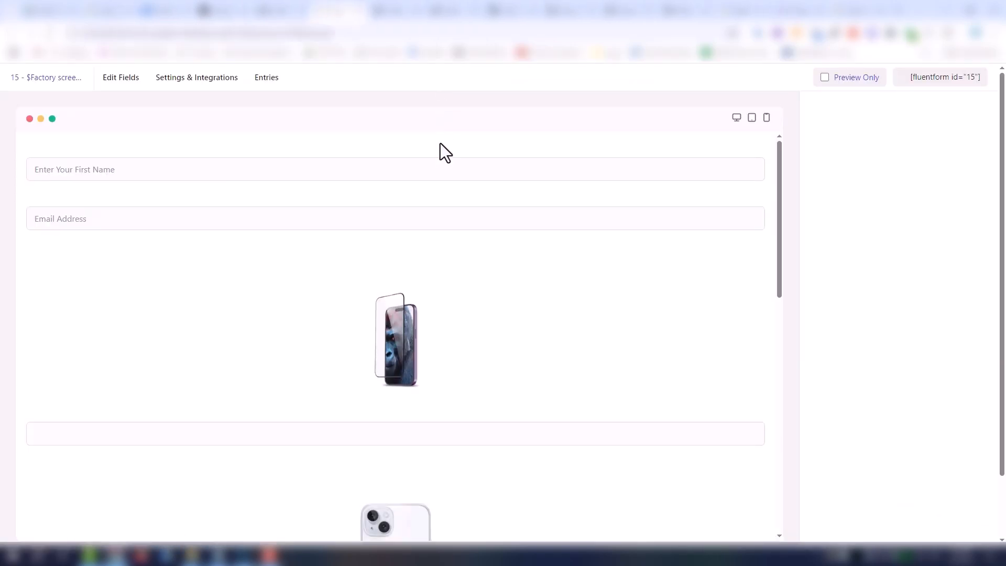
- Enter a Screen Protector Quantity of 10 in the previewed form and go on to the Case Quantity field
{"action": "scroll", "coordinate": [588, 265], "scroll_direction": "down", "scroll_amount": 3}
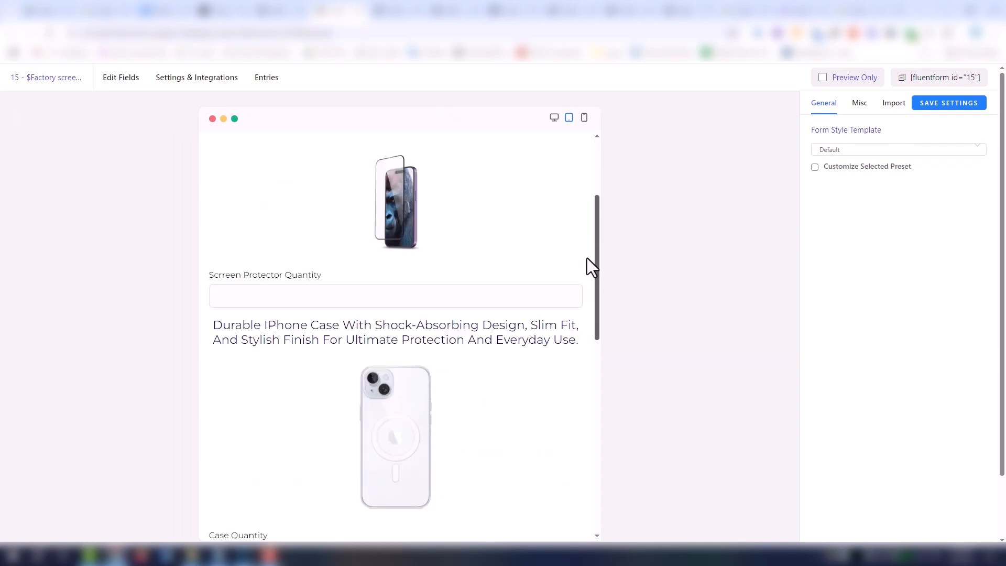
{"action": "left_click", "coordinate": [383, 284]}
{"action": "type", "text": "10"}
{"action": "scroll", "coordinate": [586, 314], "scroll_direction": "down", "scroll_amount": 10}
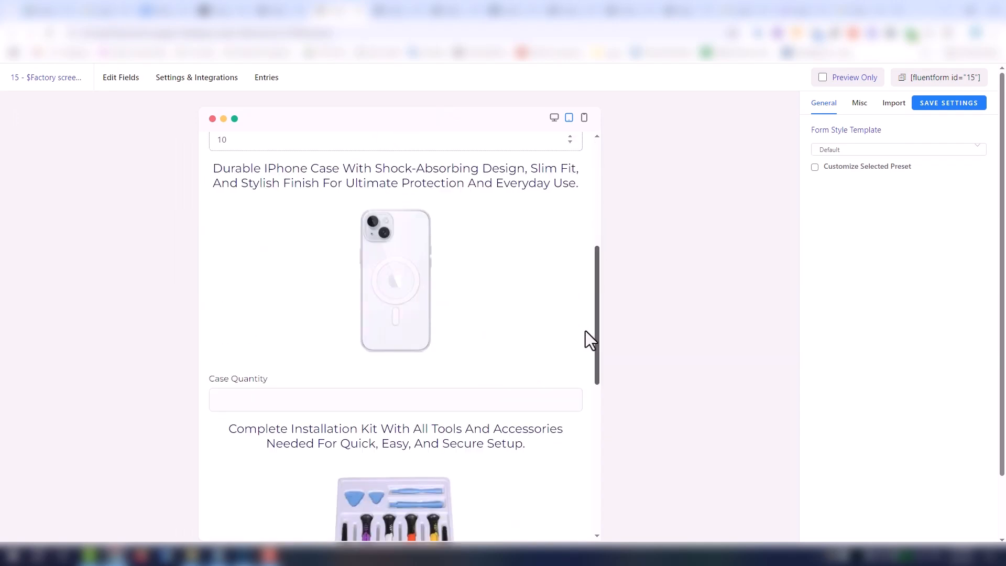
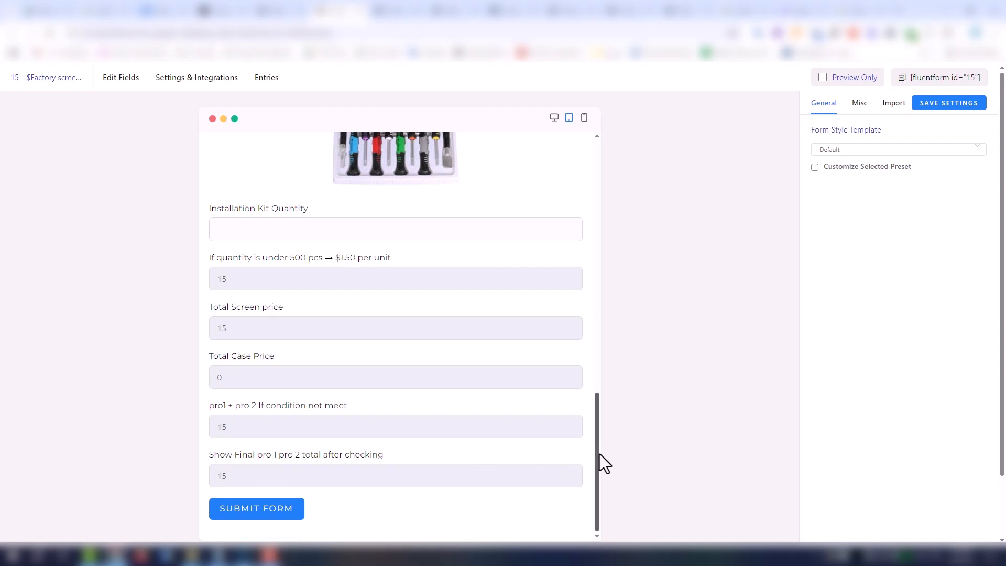
- Enter a Case Quantity of 10 in the previewed form and check the calculated case, combo and final totals
{"action": "left_click_drag", "start_coordinate": [597, 461], "coordinate": [615, 329]}
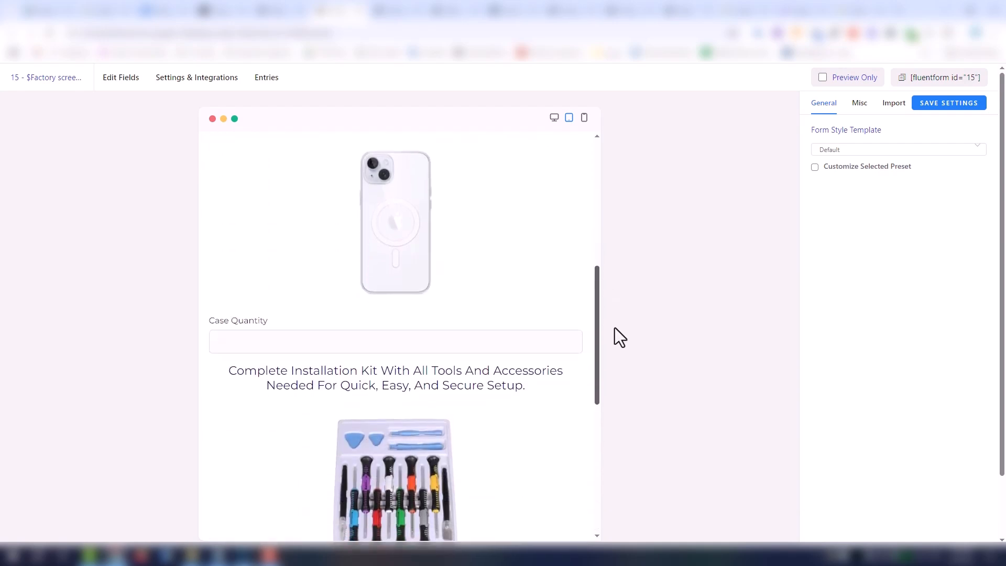
{"action": "left_click", "coordinate": [450, 349]}
{"action": "type", "text": "10"}
{"action": "scroll", "coordinate": [589, 373], "scroll_direction": "down", "scroll_amount": 8}
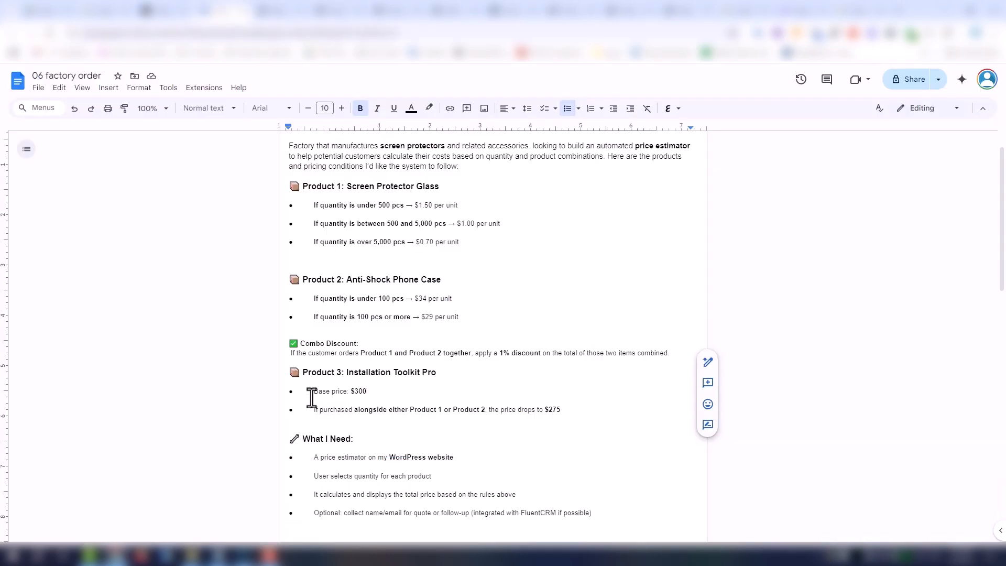
- Check Product 3's base price in the Google Docs brief and add a numeric field below the final pro 1 pro 2 total in the form editor
{"action": "left_click_drag", "start_coordinate": [314, 394], "coordinate": [375, 394]}
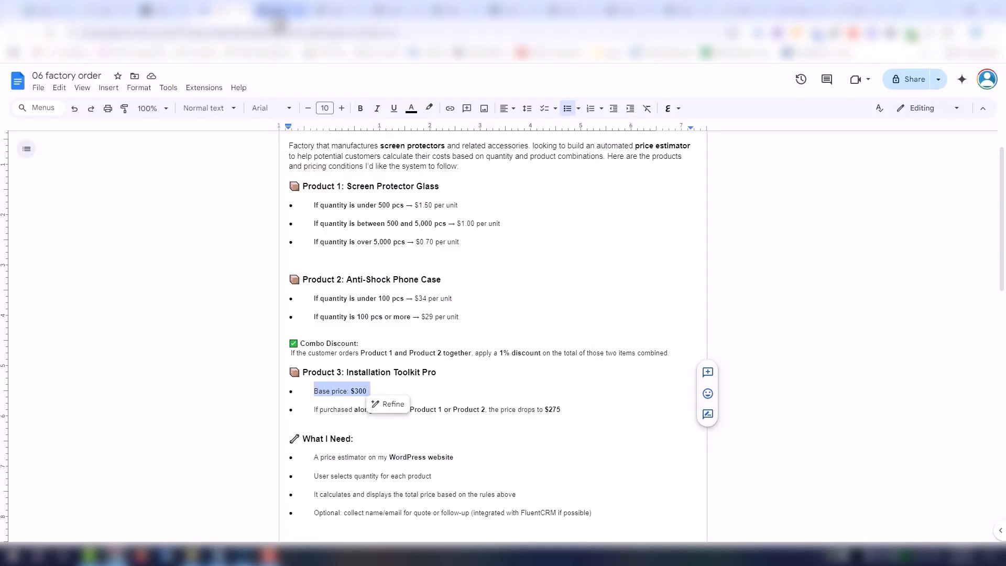
{"action": "left_click", "coordinate": [278, 14]}
{"action": "scroll", "coordinate": [407, 350], "scroll_direction": "down", "scroll_amount": 6}
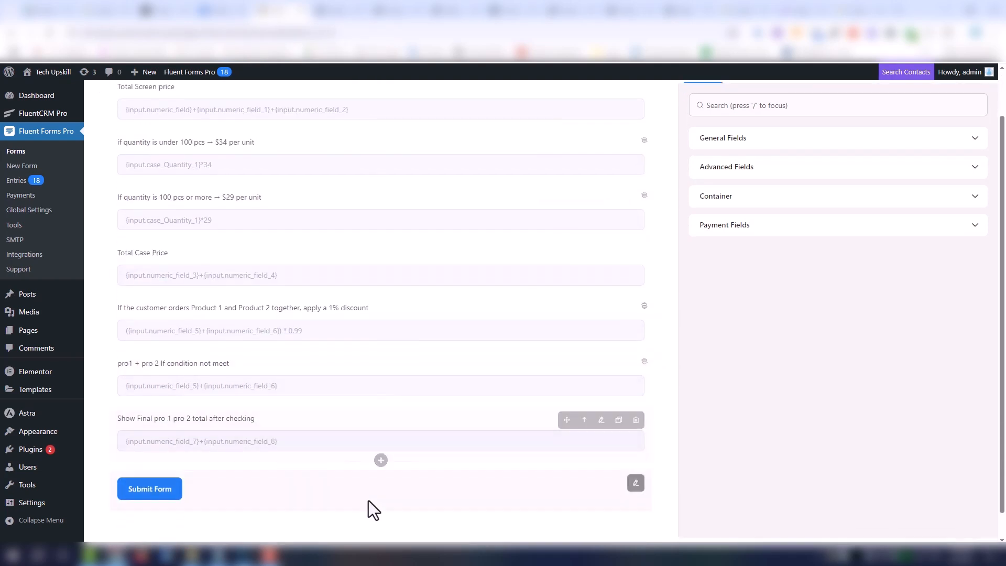
{"action": "left_click", "coordinate": [380, 462]}
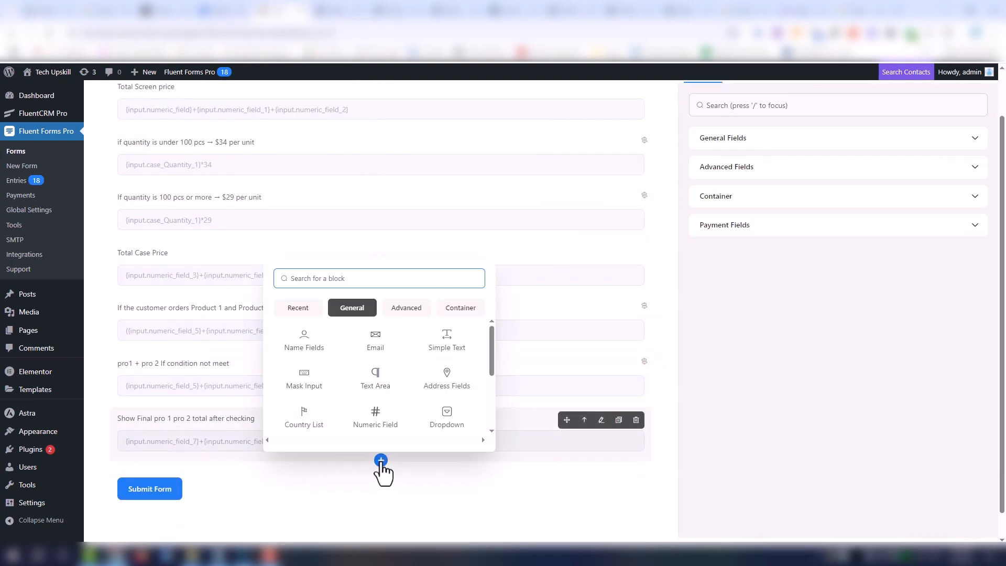
{"action": "left_click", "coordinate": [383, 439]}
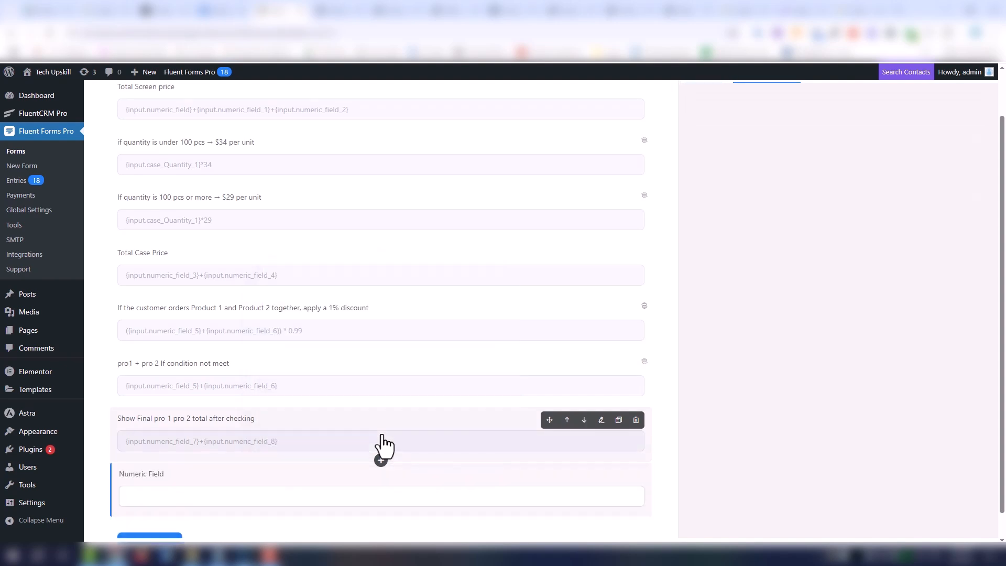
- Label the new numeric field "Kit price"
{"action": "left_click_drag", "start_coordinate": [784, 155], "coordinate": [667, 155]}
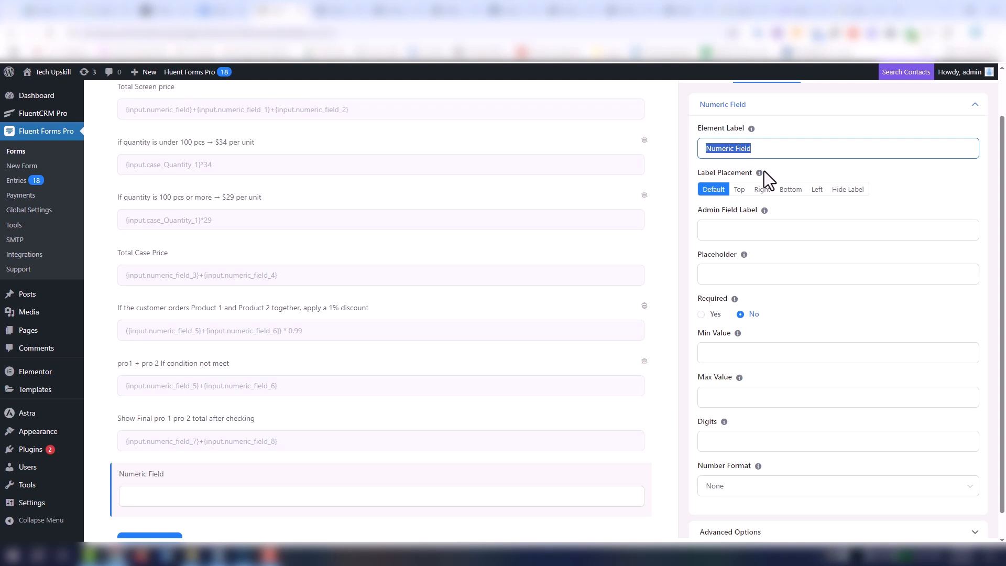
{"action": "type", "text": "Kit "}
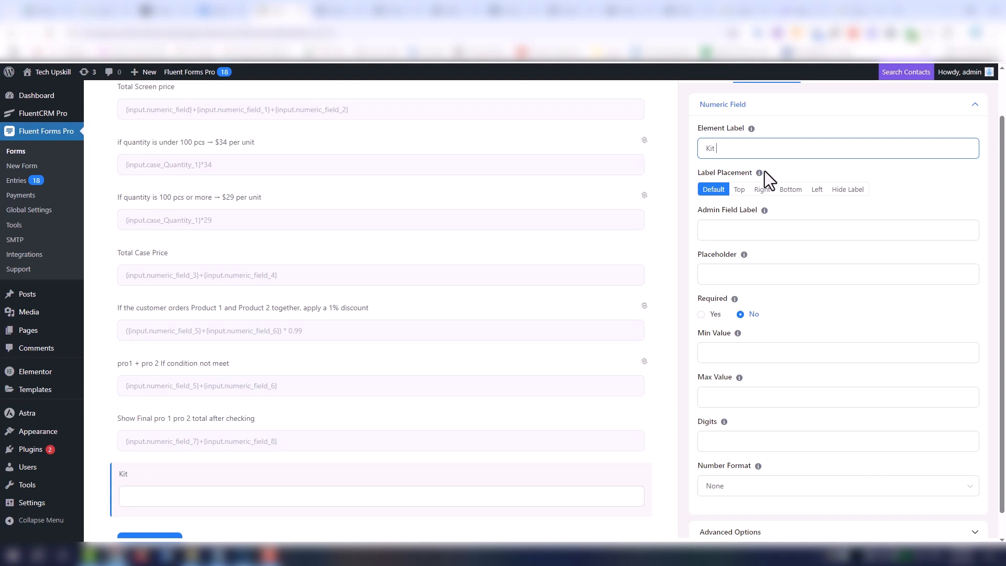
{"action": "type", "text": "price"}
- Enable calculation for the Kit price field in its advanced options
{"action": "scroll", "coordinate": [745, 414], "scroll_direction": "down", "scroll_amount": 1}
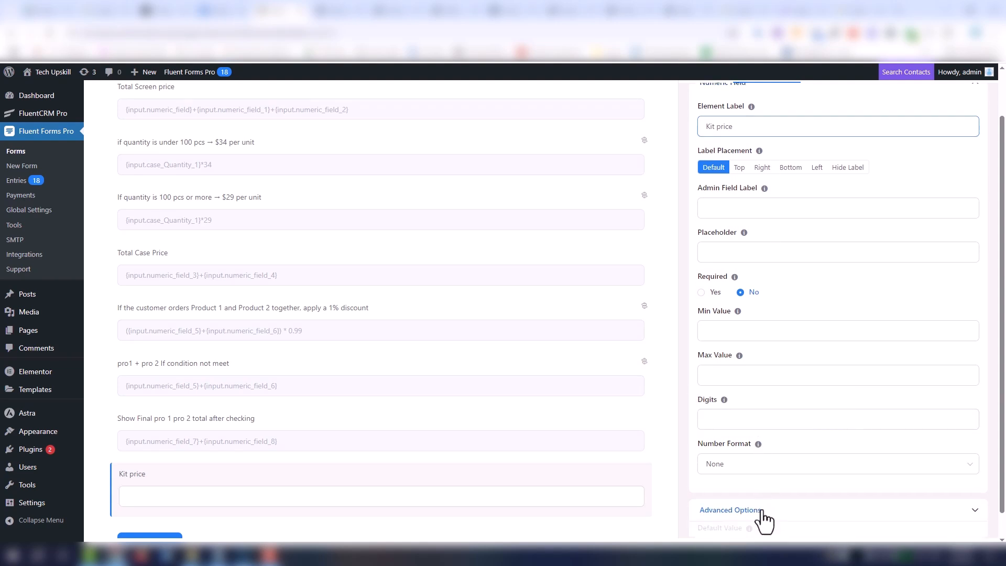
{"action": "left_click", "coordinate": [759, 513]}
{"action": "scroll", "coordinate": [776, 388], "scroll_direction": "down", "scroll_amount": 5}
{"action": "left_click", "coordinate": [740, 498]}
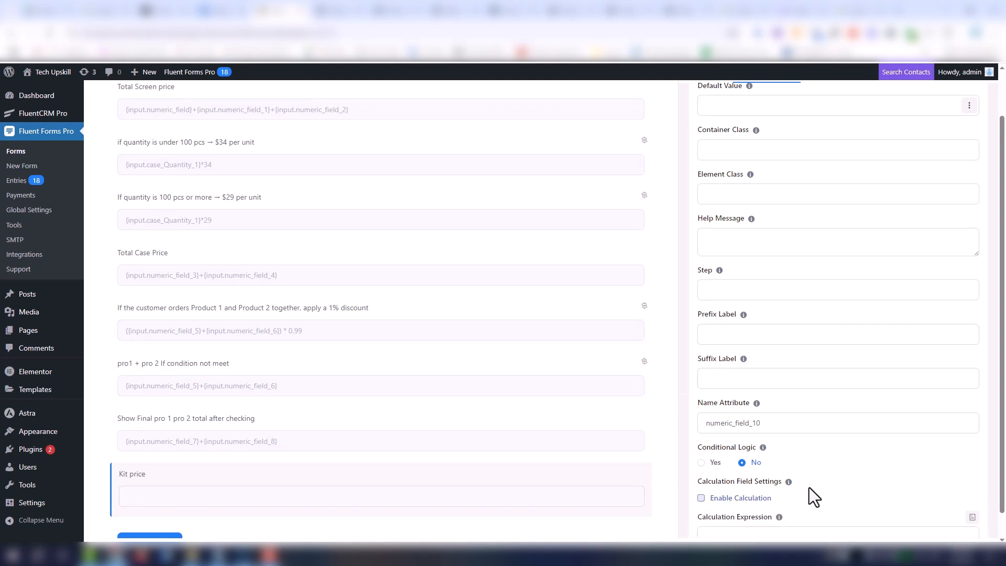
- Set the Kit price field's calculation expression to {input.kit_Quantity_2}*300, based on the Installation Kit Quantity
{"action": "scroll", "coordinate": [838, 477], "scroll_direction": "down", "scroll_amount": 1}
{"action": "left_click", "coordinate": [972, 454]}
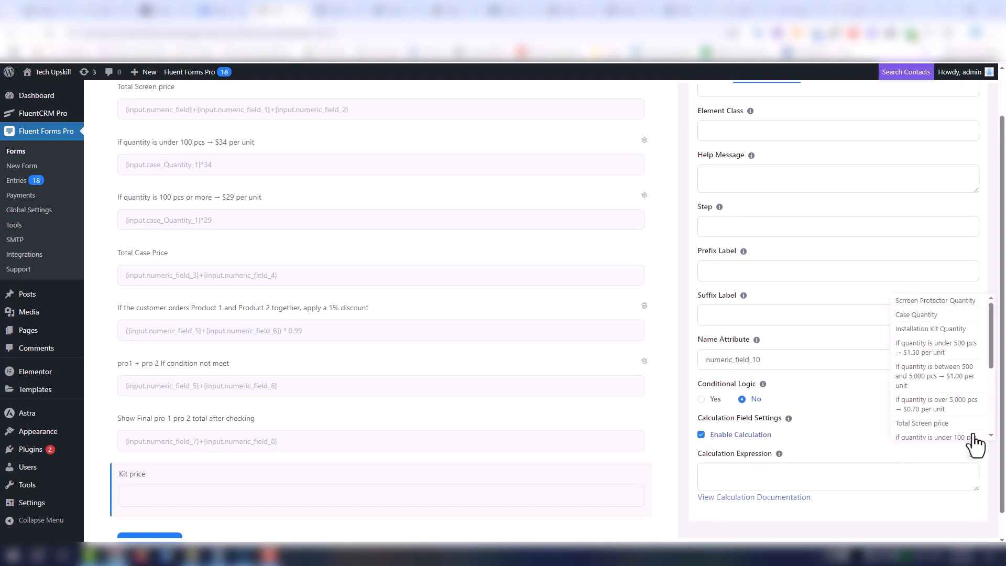
{"action": "left_click", "coordinate": [938, 329]}
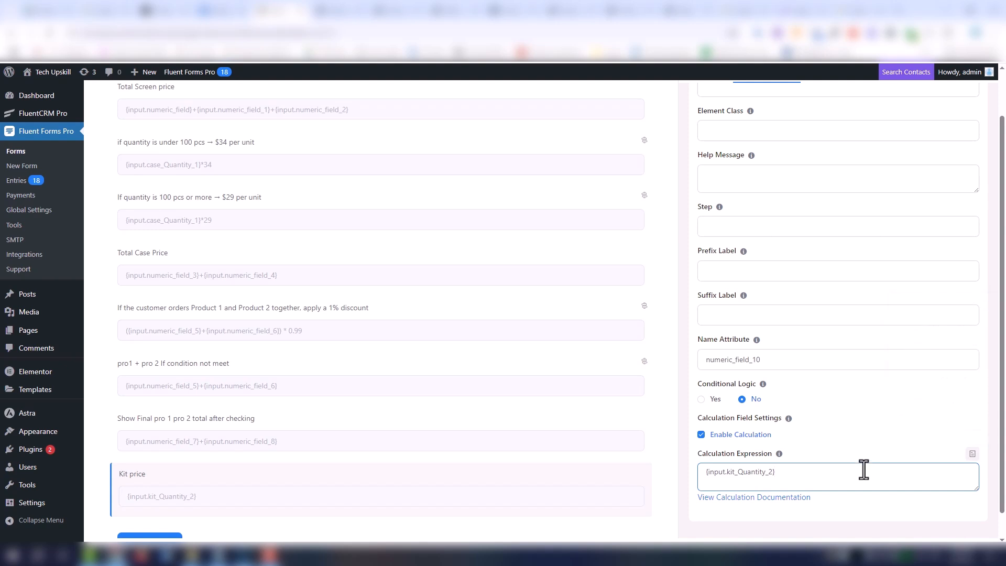
{"action": "type", "text": "|"}
{"action": "key", "text": "BackSpace"}
{"action": "type", "text": "&"}
{"action": "key", "text": "BackSpace"}
{"action": "type", "text": "*300"}
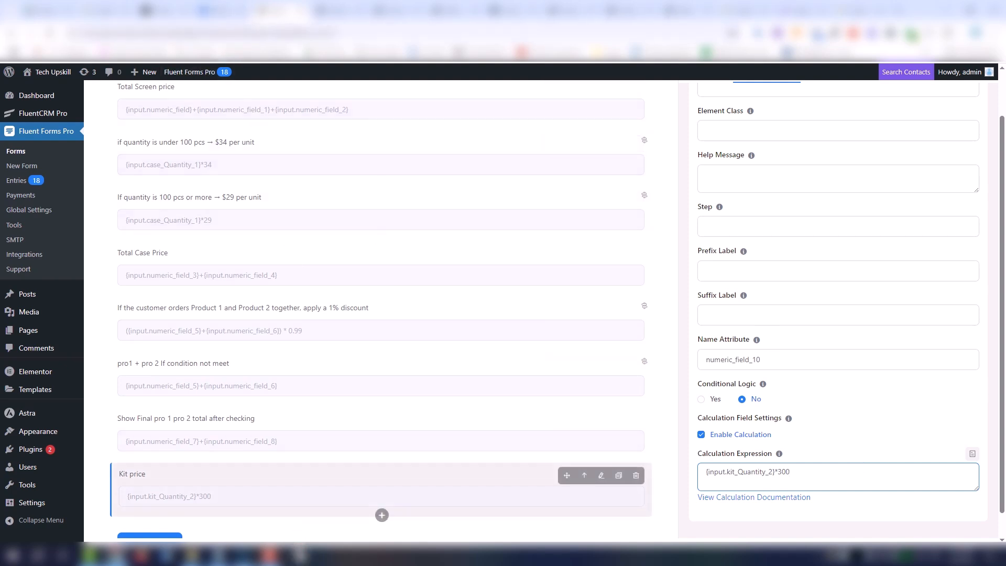
- Copy the Product 3 rule about the price dropping to $275 from the Google Docs brief
{"action": "scroll", "coordinate": [365, 483], "scroll_direction": "down", "scroll_amount": 1}
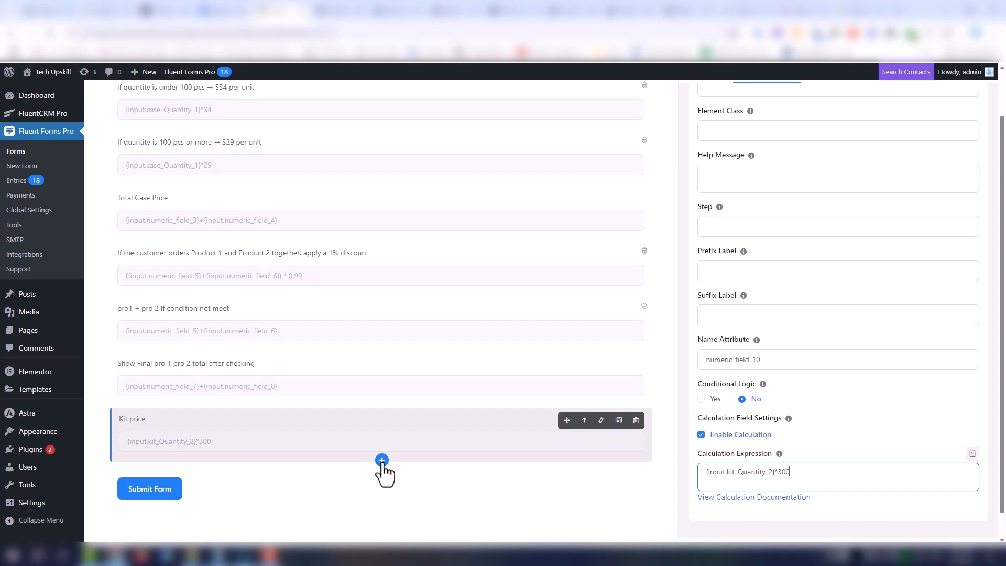
{"action": "left_click", "coordinate": [216, 11]}
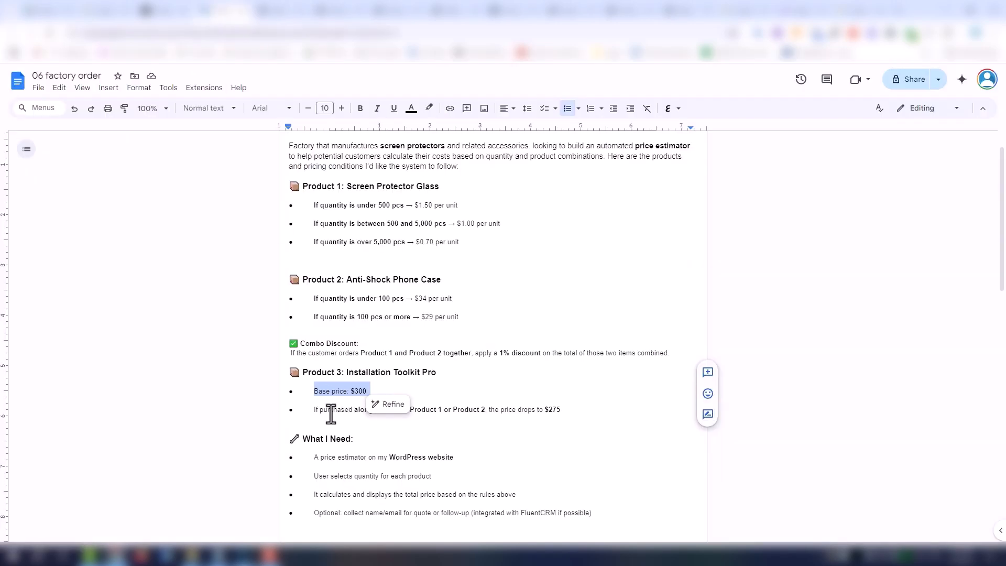
{"action": "left_click_drag", "start_coordinate": [312, 411], "coordinate": [575, 409]}
{"action": "key", "text": "ctrl+c"}
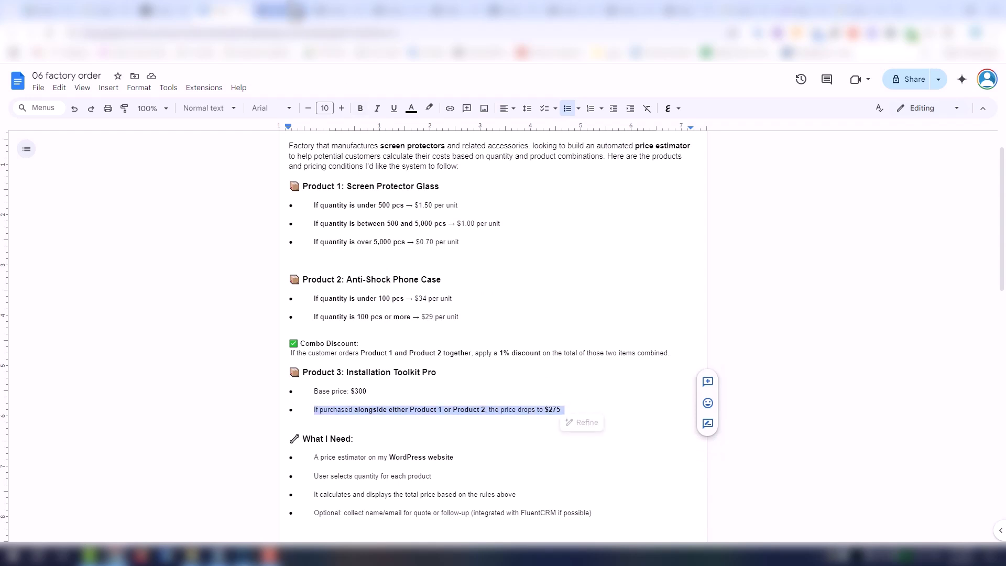
- Add a numeric field below Kit price in the form editor, labelled "If purchased alongside either Product 1 or Product 2, the price drops to $275"
{"action": "left_click", "coordinate": [286, 11]}
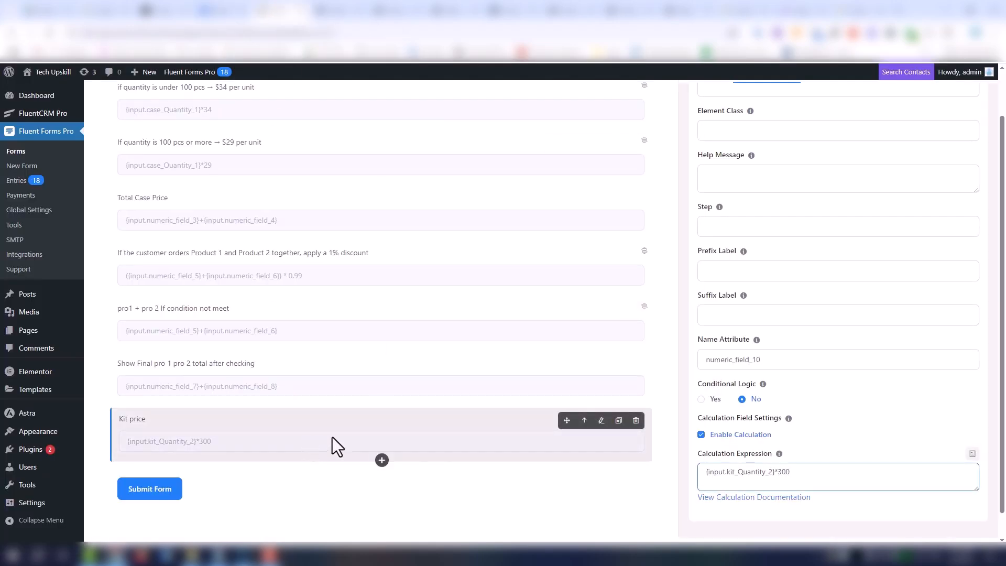
{"action": "left_click", "coordinate": [382, 461]}
{"action": "left_click", "coordinate": [379, 419]}
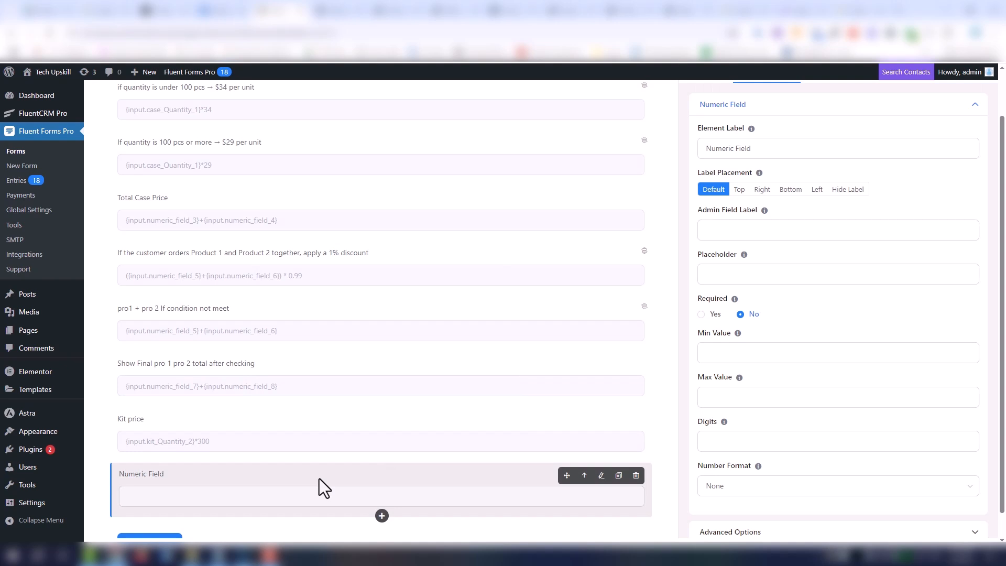
{"action": "scroll", "coordinate": [319, 479], "scroll_direction": "up", "scroll_amount": 1}
{"action": "triple_click", "coordinate": [772, 201]}
{"action": "key", "text": "ctrl+v"}
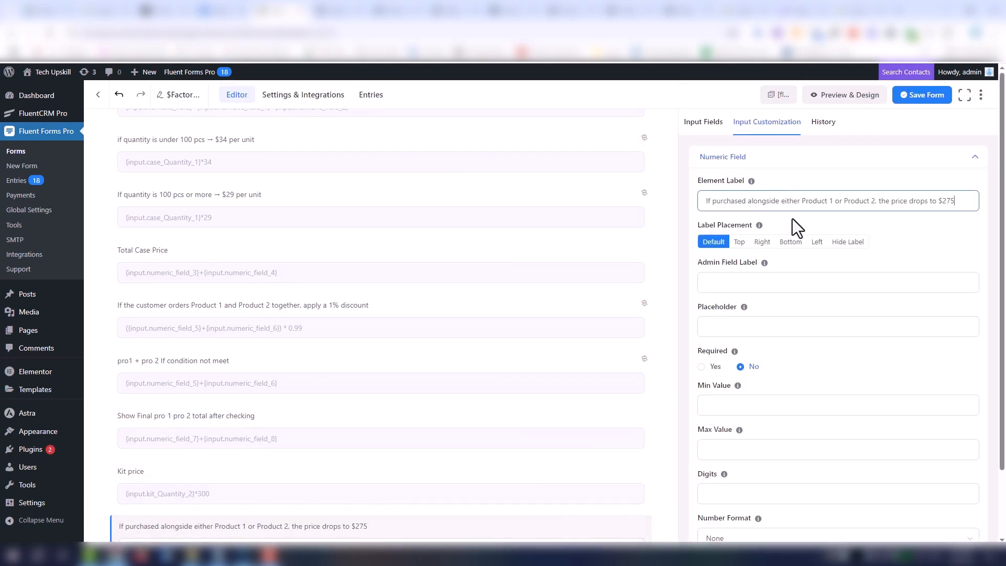
- Turn on conditional logic for the $275 kit field and set its calculation expression to {input.kit_Quantity_2}*275
{"action": "scroll", "coordinate": [844, 270], "scroll_direction": "down", "scroll_amount": 3}
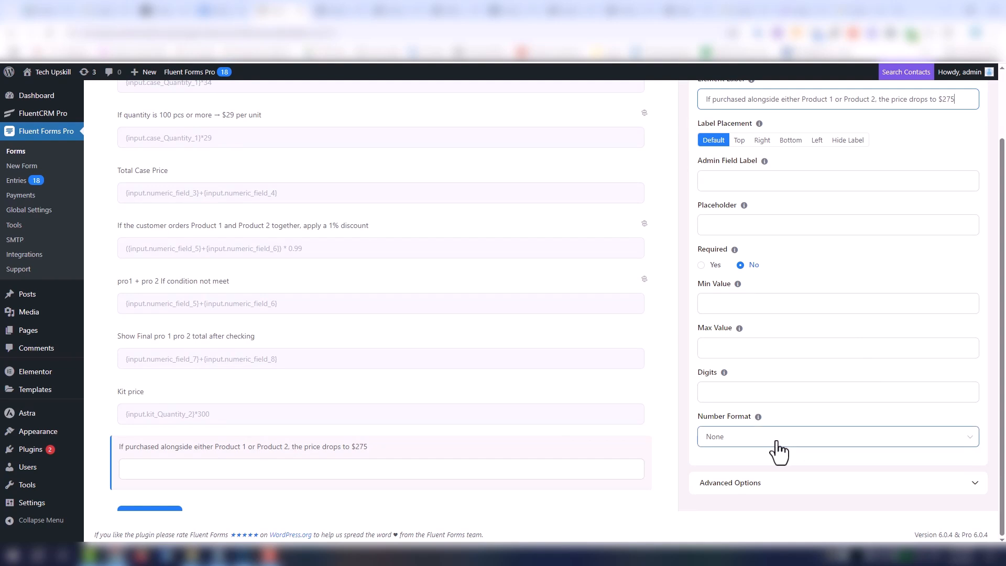
{"action": "left_click", "coordinate": [794, 498]}
{"action": "scroll", "coordinate": [794, 492], "scroll_direction": "down", "scroll_amount": 5}
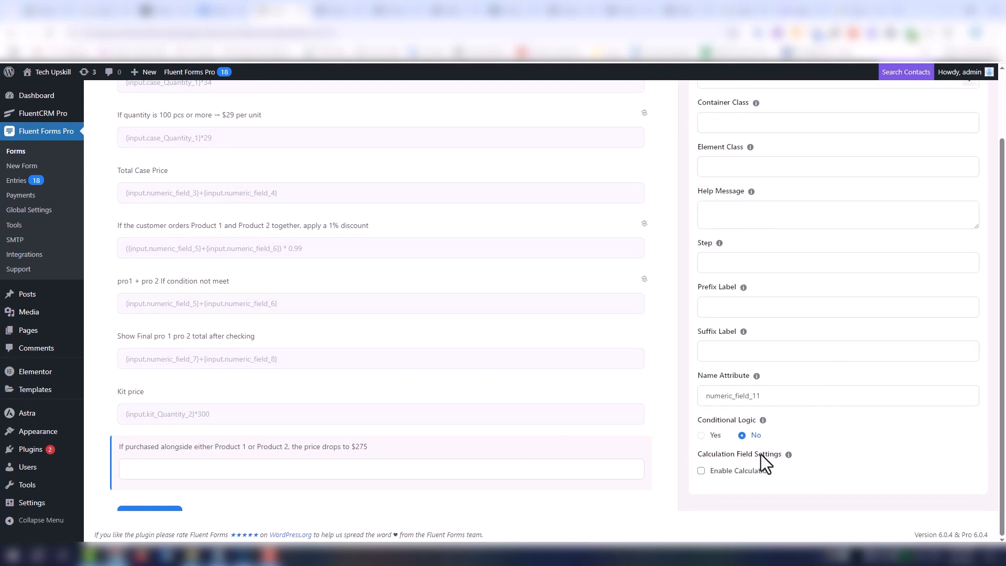
{"action": "left_click", "coordinate": [702, 435]}
{"action": "scroll", "coordinate": [744, 435], "scroll_direction": "down", "scroll_amount": 2}
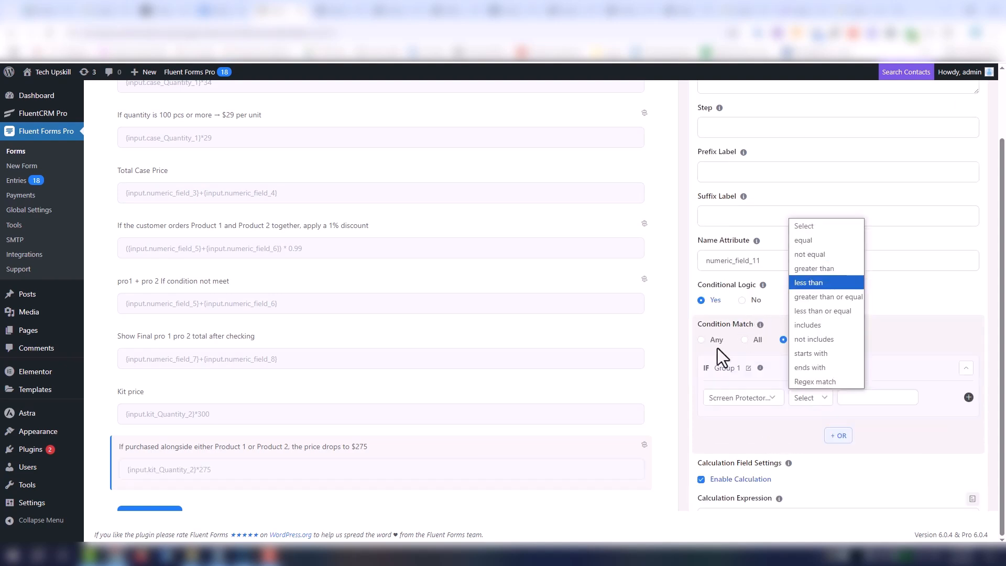
- Set the $275 kit field's condition match to Any, with Screen Protector Quantity not equal to an empty value
{"action": "left_click", "coordinate": [701, 340]}
{"action": "left_click", "coordinate": [722, 367]}
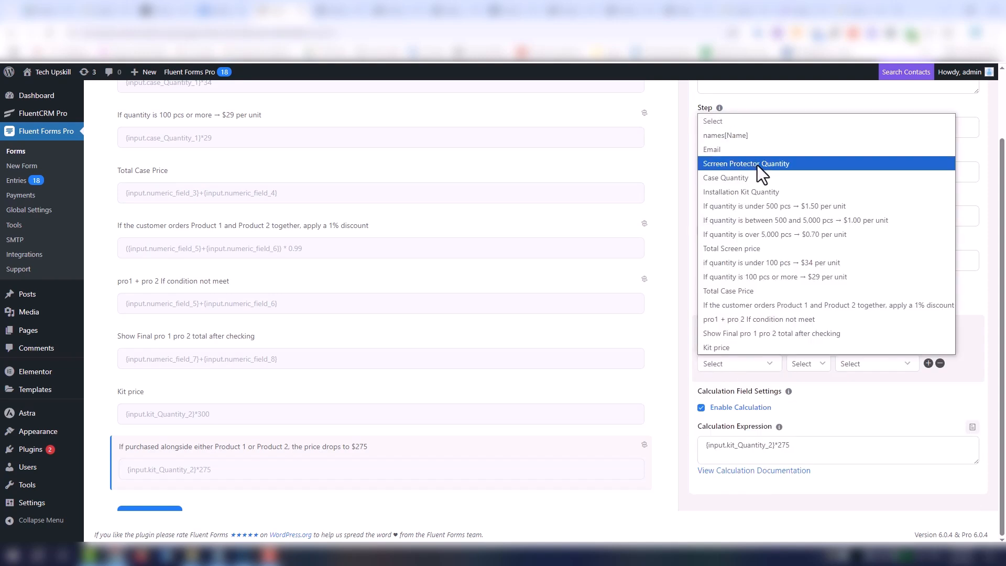
{"action": "left_click", "coordinate": [757, 166]}
{"action": "left_click", "coordinate": [815, 367]}
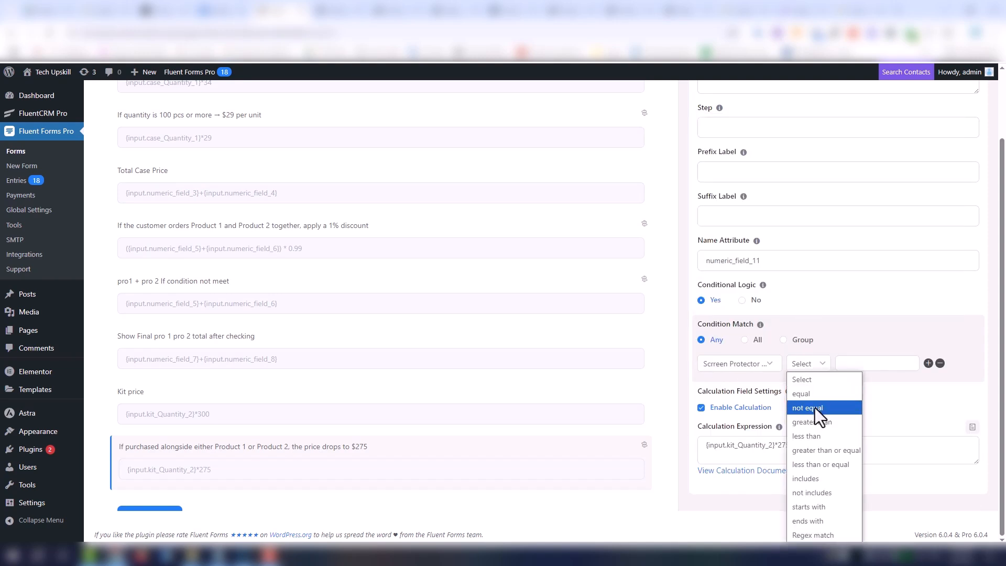
{"action": "left_click", "coordinate": [816, 408]}
- Add a second not-equal condition with an empty value, based on the case product, to the $275 kit field
{"action": "left_click", "coordinate": [928, 364]}
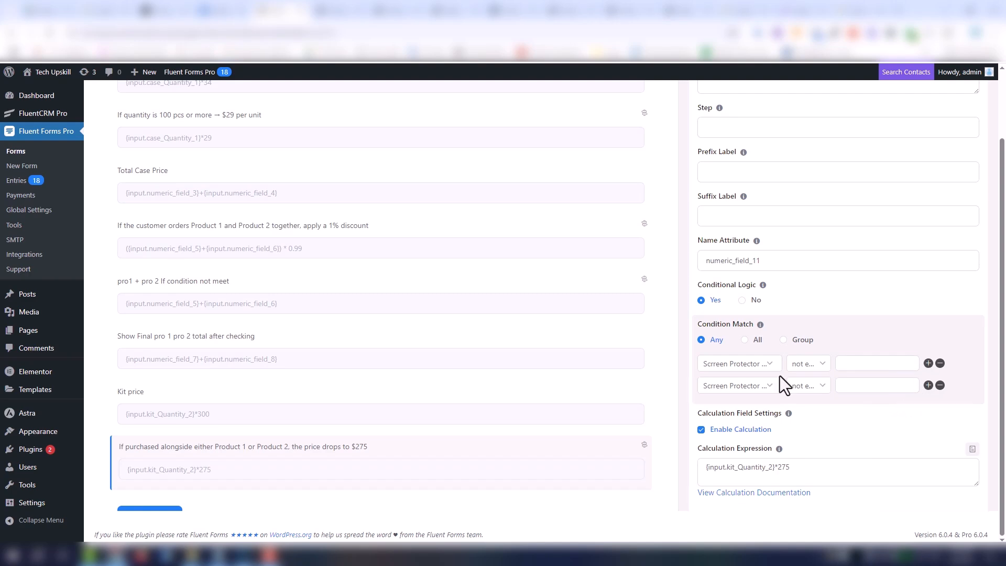
{"action": "left_click", "coordinate": [775, 382]}
{"action": "left_click", "coordinate": [734, 312]}
- Save the form with the new kit price fields and open its preview
{"action": "scroll", "coordinate": [938, 312], "scroll_direction": "up", "scroll_amount": 6}
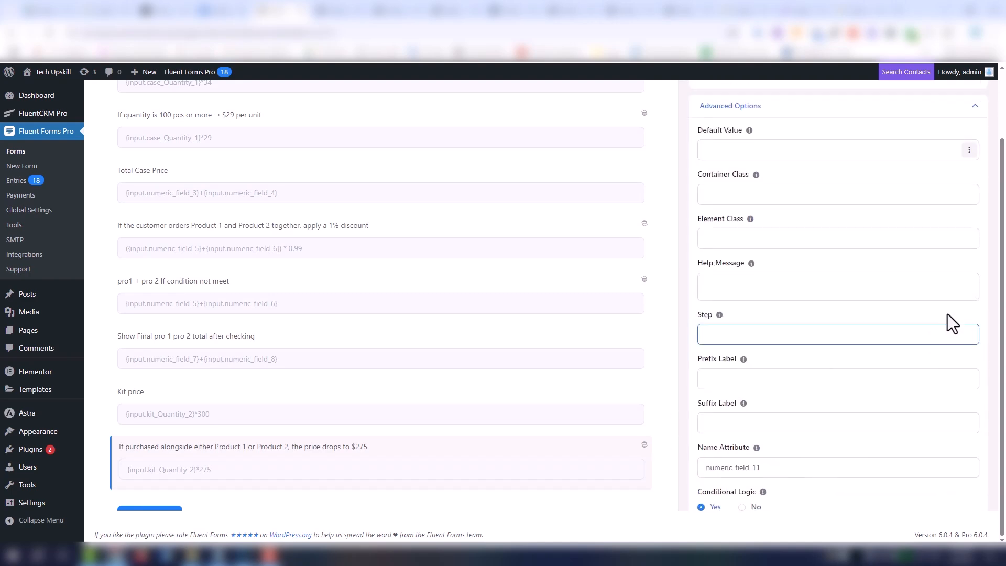
{"action": "left_click", "coordinate": [903, 94]}
{"action": "left_click", "coordinate": [844, 95]}
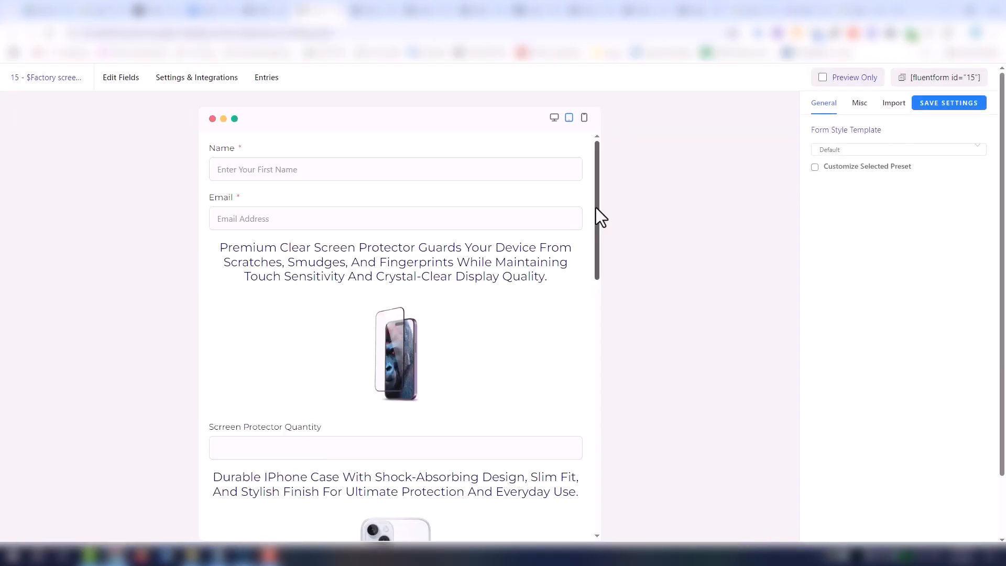
- Enter an Installation Kit Quantity of 1 in the previewed form and check the calculated kit price
{"action": "left_click_drag", "start_coordinate": [598, 217], "coordinate": [568, 344]}
{"action": "scroll", "coordinate": [567, 362], "scroll_direction": "down", "scroll_amount": 2}
{"action": "scroll", "coordinate": [564, 433], "scroll_direction": "down", "scroll_amount": 1}
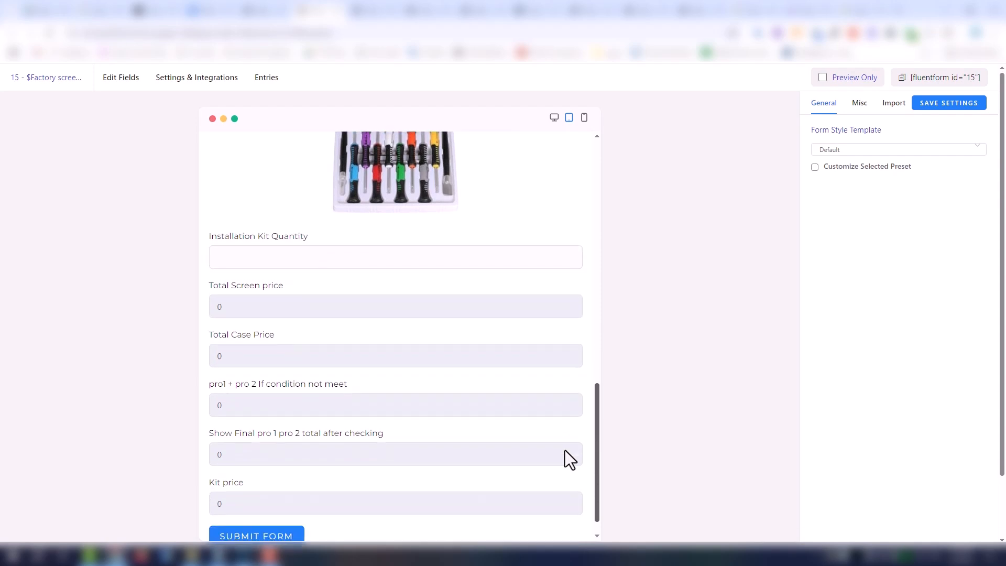
{"action": "left_click", "coordinate": [278, 258]}
{"action": "type", "text": "1"}
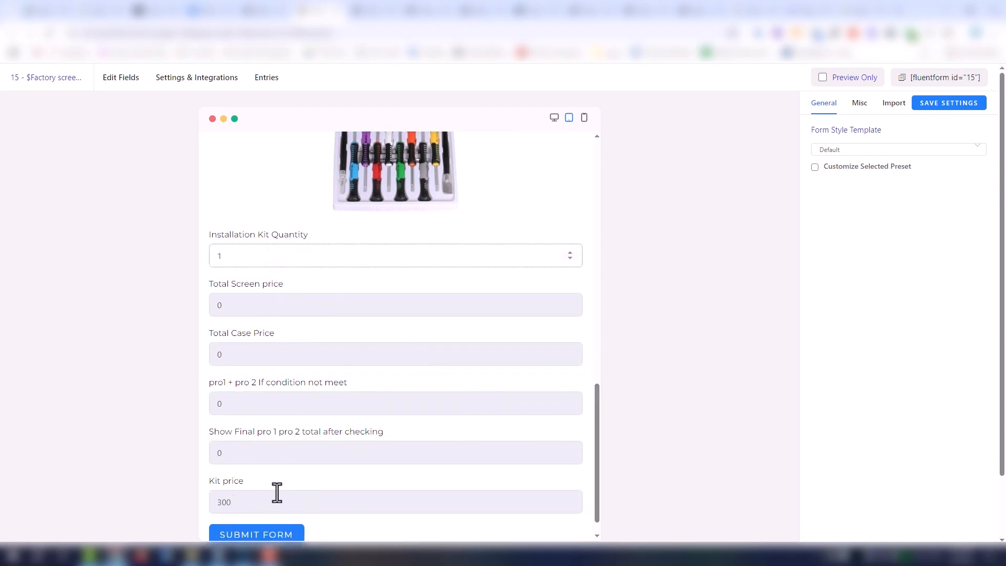
{"action": "scroll", "coordinate": [596, 471], "scroll_direction": "down", "scroll_amount": 1}
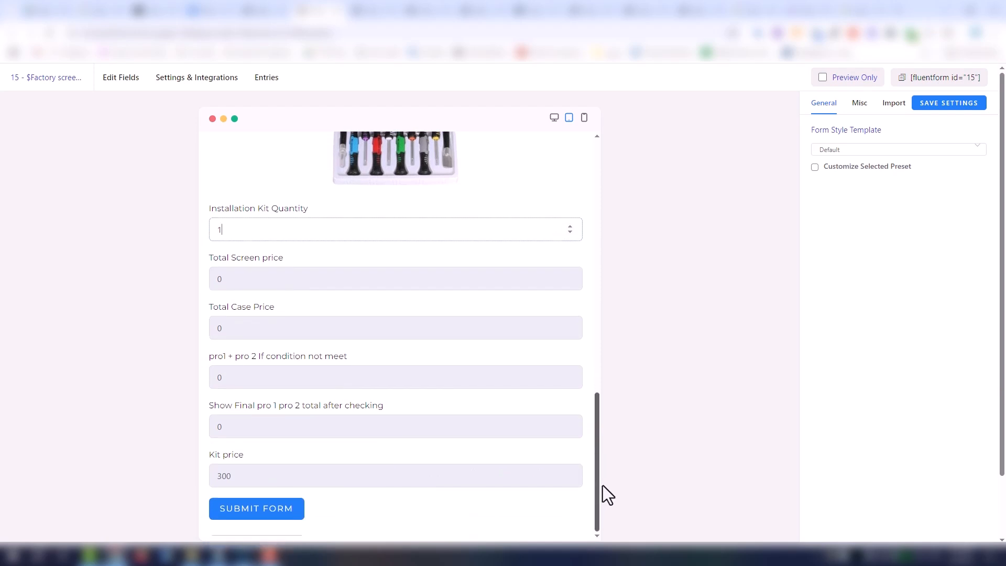
{"action": "scroll", "coordinate": [602, 485], "scroll_direction": "up", "scroll_amount": 1}
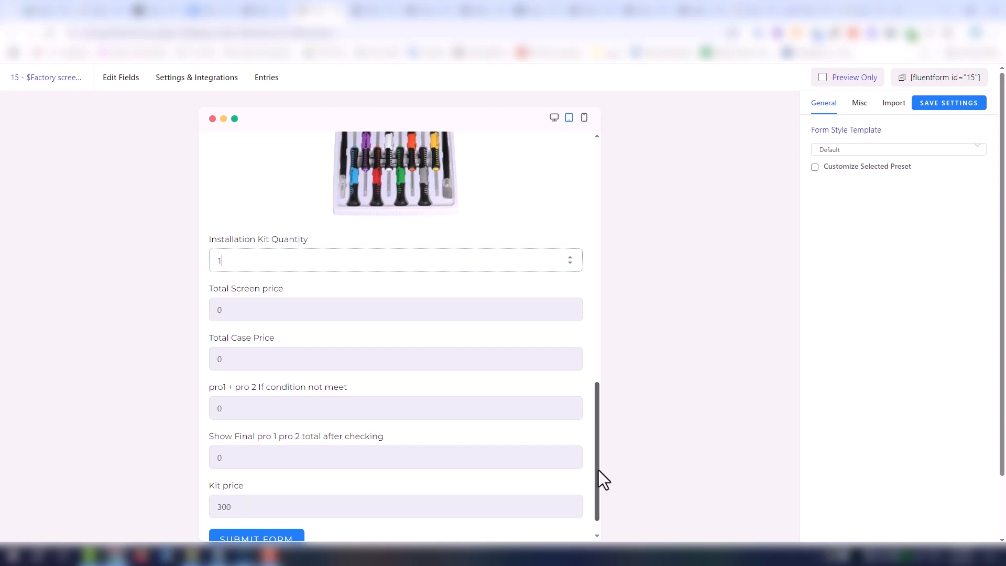
{"action": "left_click_drag", "start_coordinate": [598, 470], "coordinate": [583, 495]}
{"action": "type", "text": "1"}
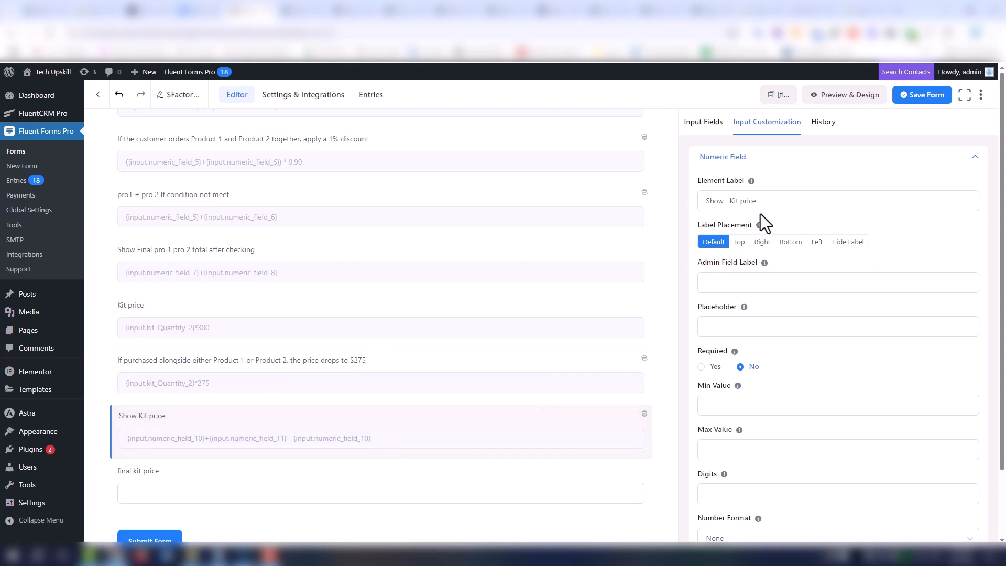
- Rename the "Show Kit price" numeric field to "if condition not meet"
{"action": "left_click", "coordinate": [775, 203]}
{"action": "key", "text": "ctrl+a"}
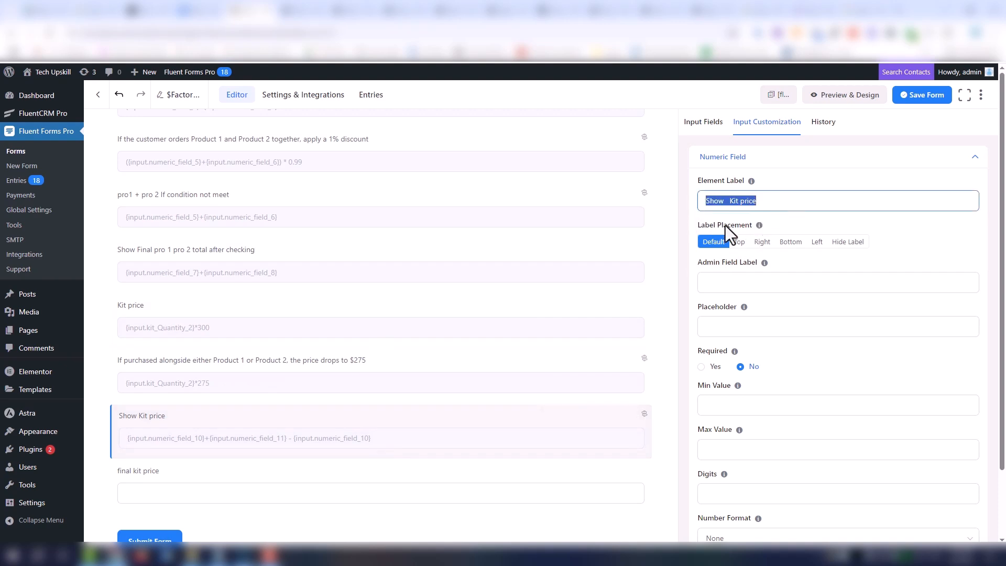
{"action": "type", "text": "if"}
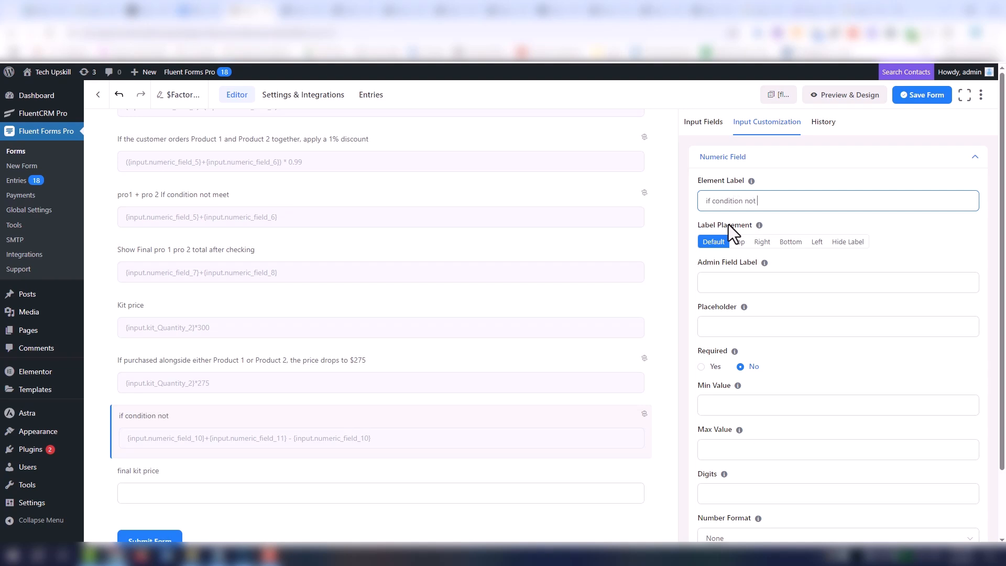
{"action": "type", "text": " condition not meet"}
- Clear the calculation expression of the "if condition not meet" field
{"action": "scroll", "coordinate": [881, 398], "scroll_direction": "down", "scroll_amount": 1}
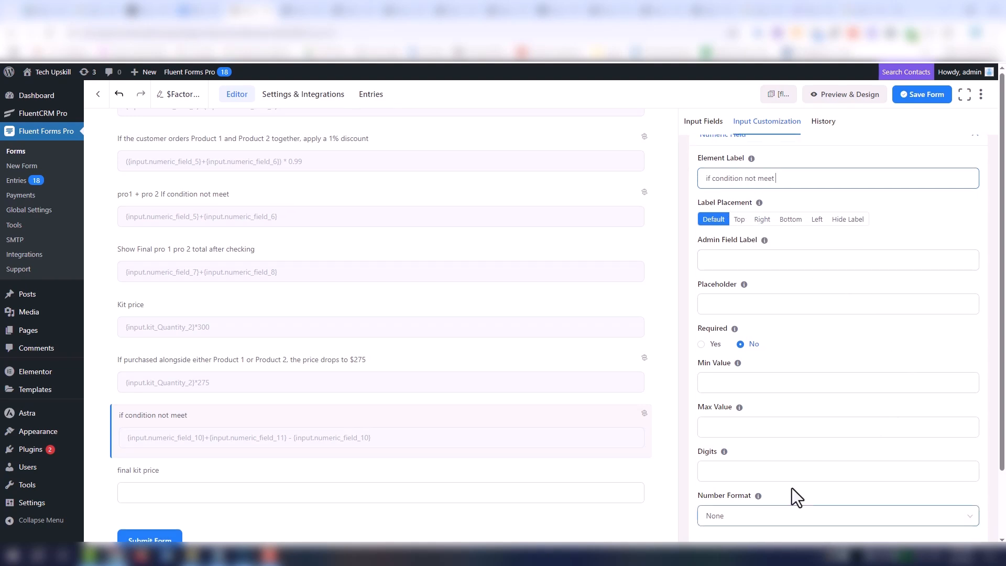
{"action": "scroll", "coordinate": [791, 492], "scroll_direction": "down", "scroll_amount": 2}
{"action": "scroll", "coordinate": [813, 434], "scroll_direction": "down", "scroll_amount": 1}
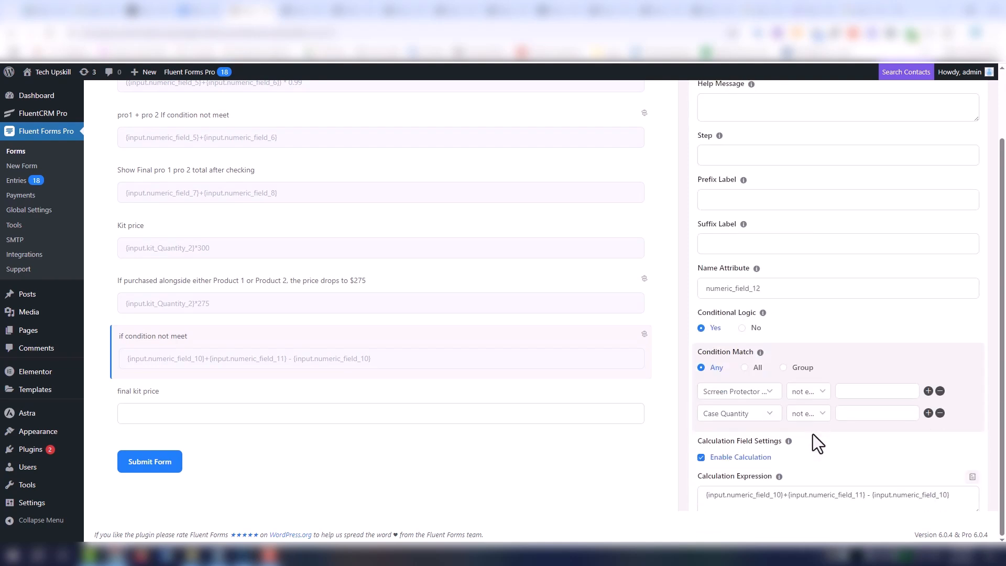
{"action": "scroll", "coordinate": [813, 434], "scroll_direction": "down", "scroll_amount": 1}
{"action": "left_click_drag", "start_coordinate": [955, 452], "coordinate": [714, 487]}
{"action": "key", "text": "BackSpace"}
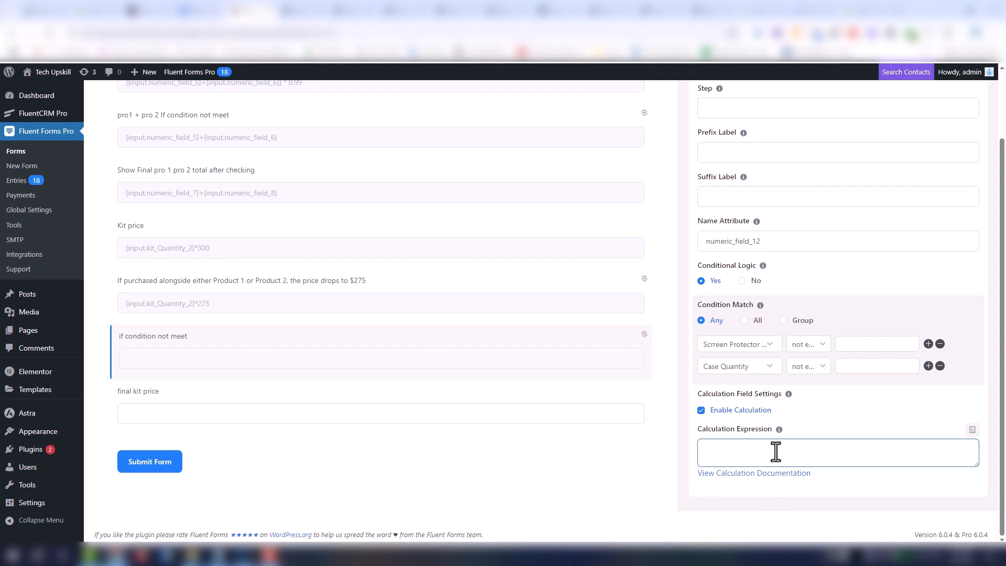
- Set both the Screen Protector and Case Quantity conditions to equal an empty value, with the condition match on All
{"action": "left_click", "coordinate": [820, 351]}
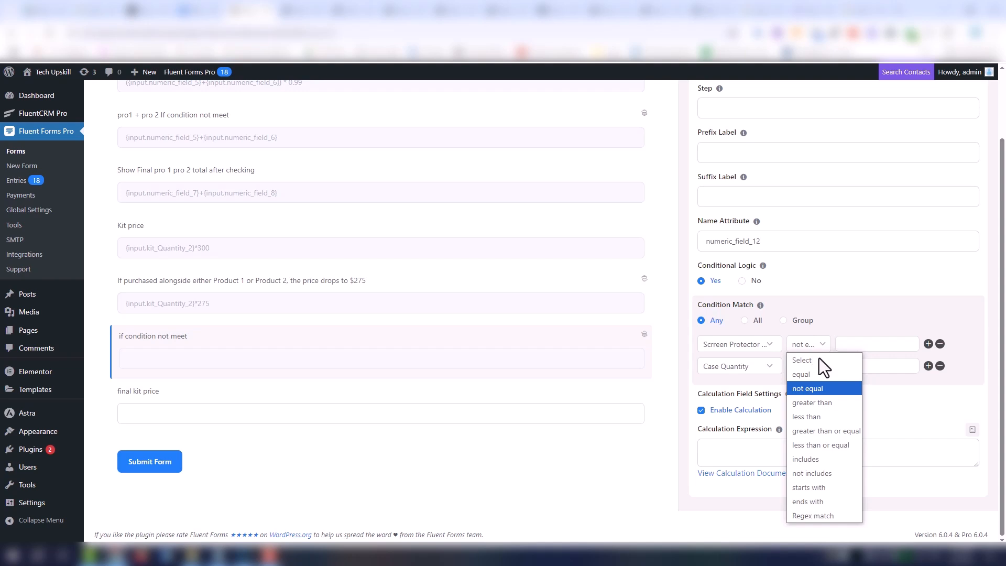
{"action": "left_click", "coordinate": [820, 373]}
{"action": "left_click", "coordinate": [820, 369]}
{"action": "left_click", "coordinate": [825, 395]}
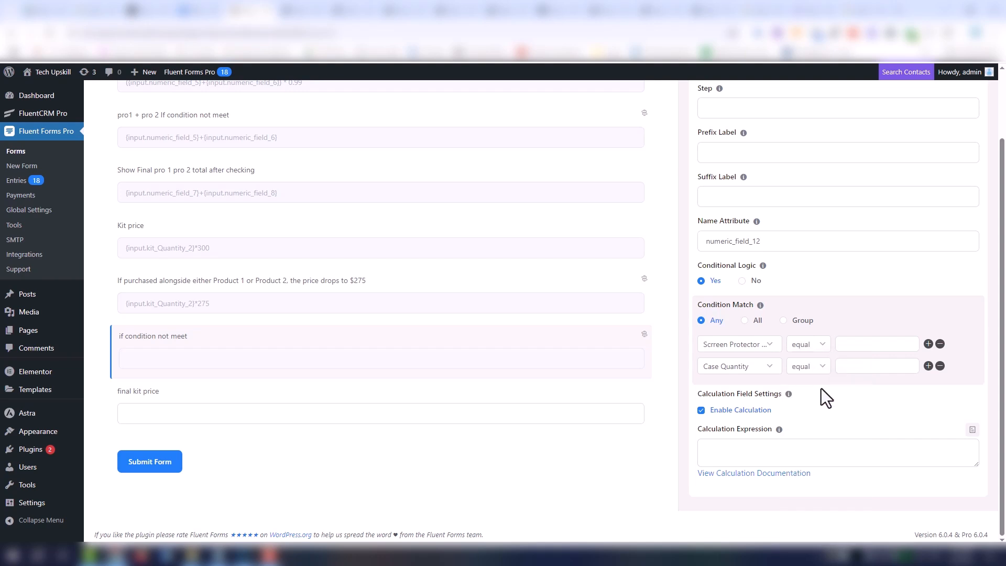
{"action": "left_click", "coordinate": [758, 322]}
- Insert the Kit price field, {input.numeric_field_10}, as the calculation expression of the "if condition not meet" field
{"action": "left_click", "coordinate": [791, 446]}
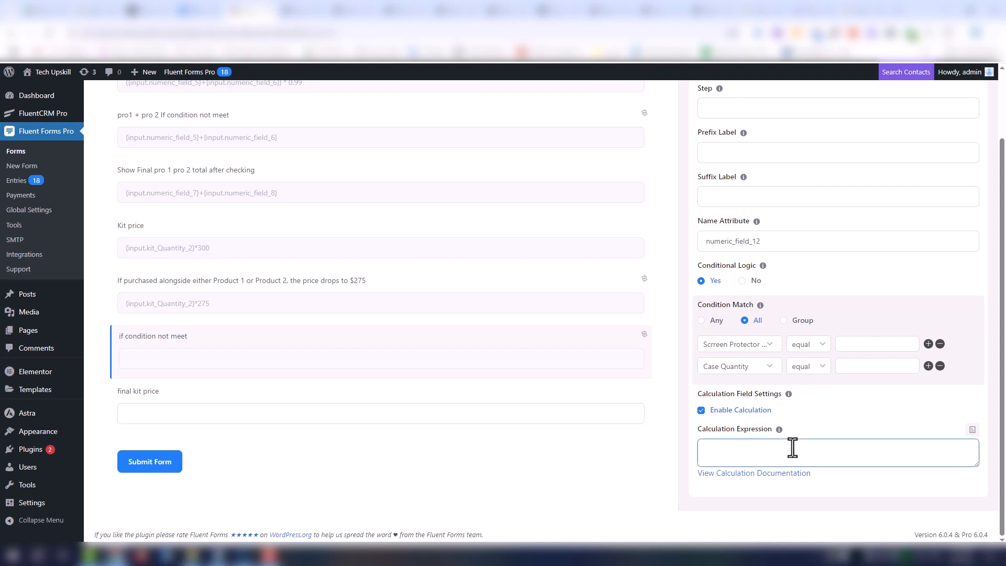
{"action": "left_click", "coordinate": [974, 433]}
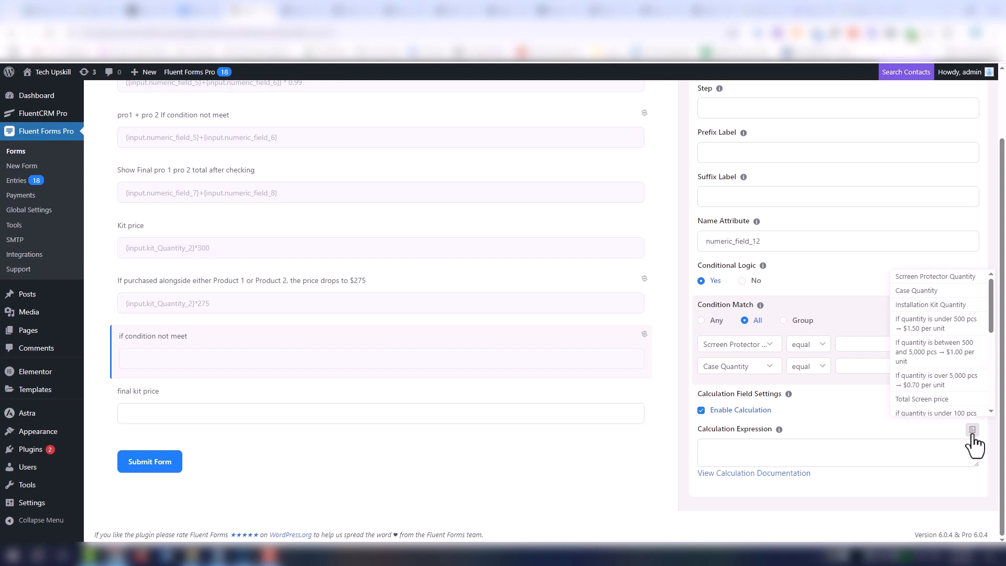
{"action": "scroll", "coordinate": [967, 390], "scroll_direction": "down", "scroll_amount": 2}
{"action": "scroll", "coordinate": [967, 390], "scroll_direction": "down", "scroll_amount": 1}
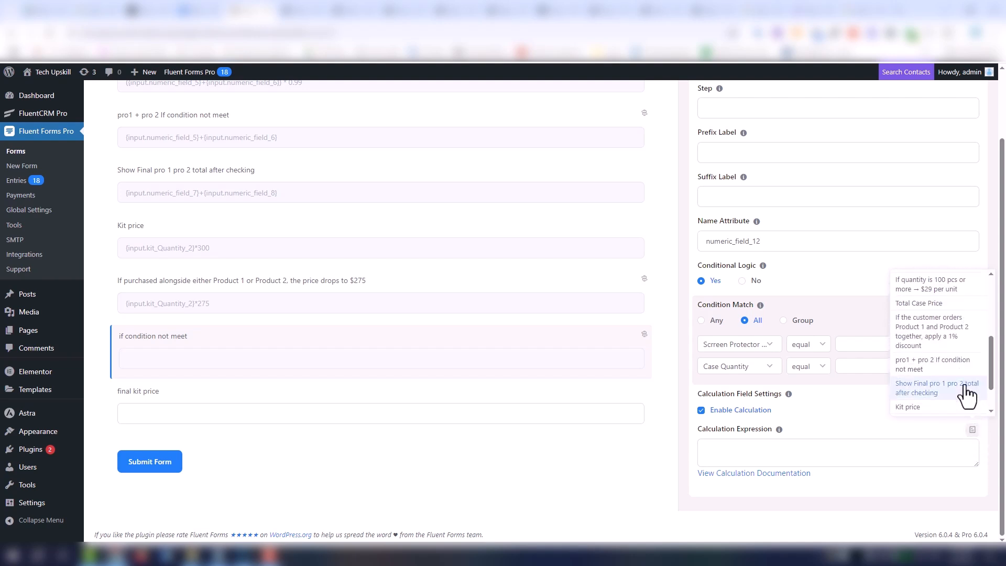
{"action": "scroll", "coordinate": [912, 385], "scroll_direction": "down", "scroll_amount": 1}
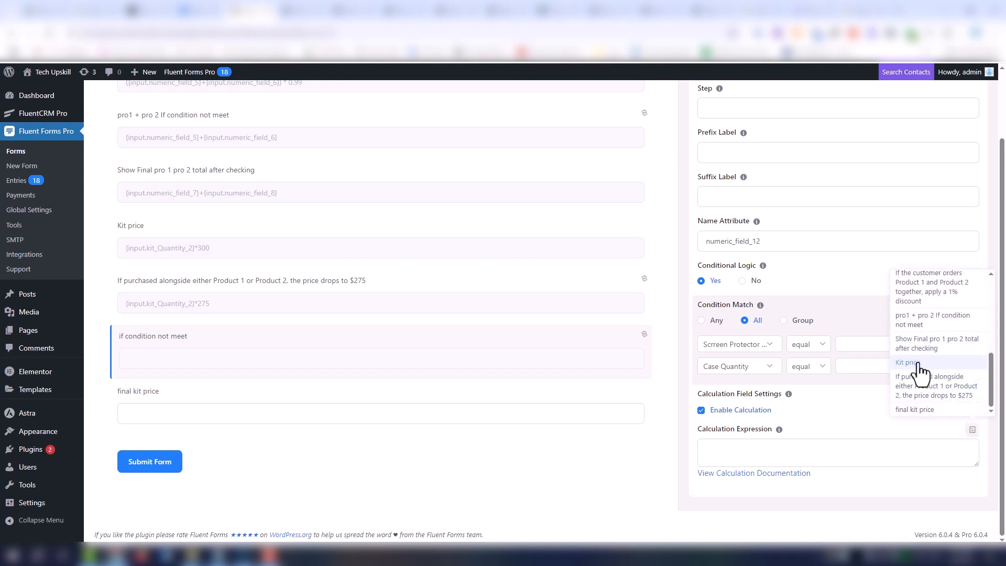
{"action": "left_click", "coordinate": [916, 372]}
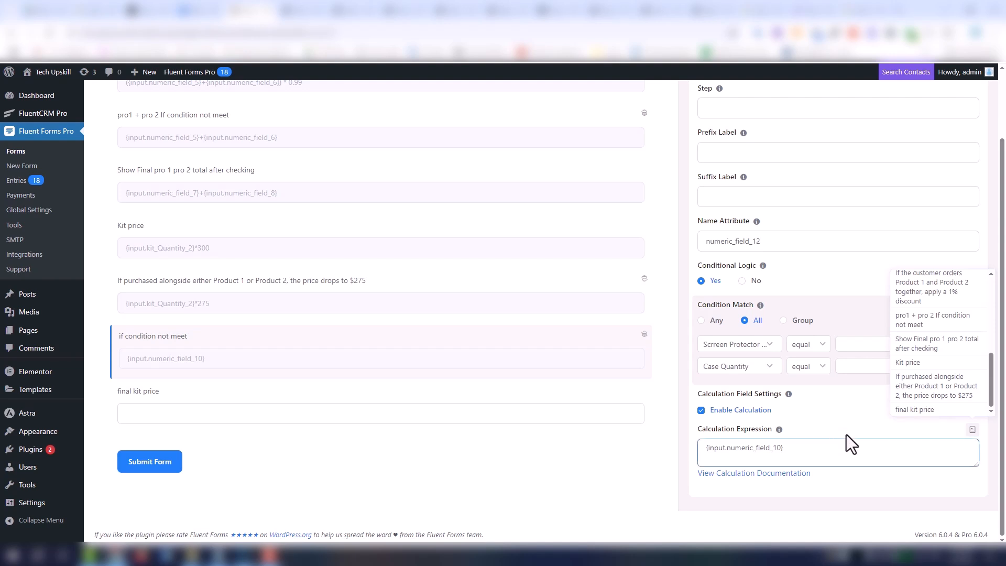
{"action": "left_click", "coordinate": [848, 445]}
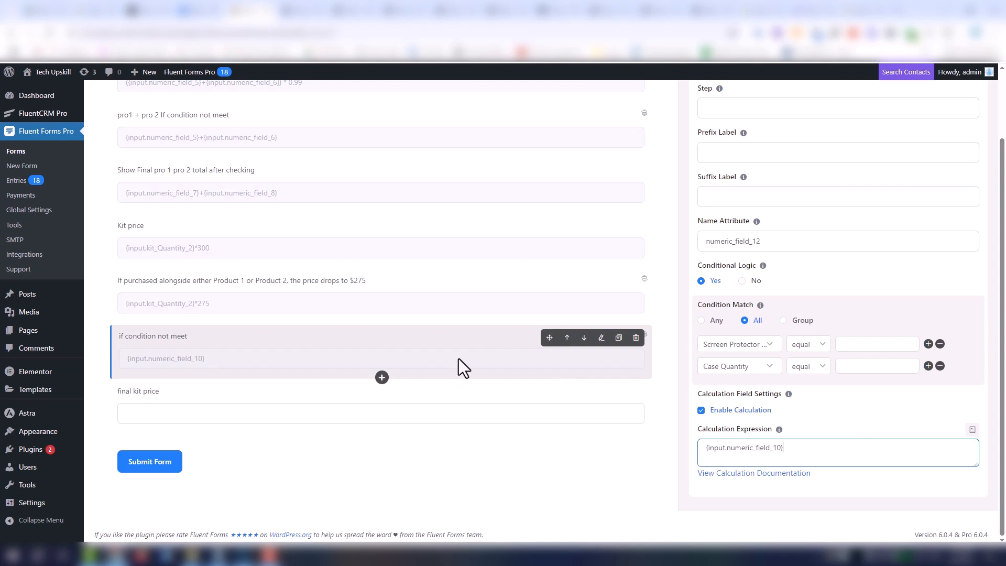
- Enable calculation in the advanced settings of the "final kit price" field
{"action": "left_click", "coordinate": [308, 406]}
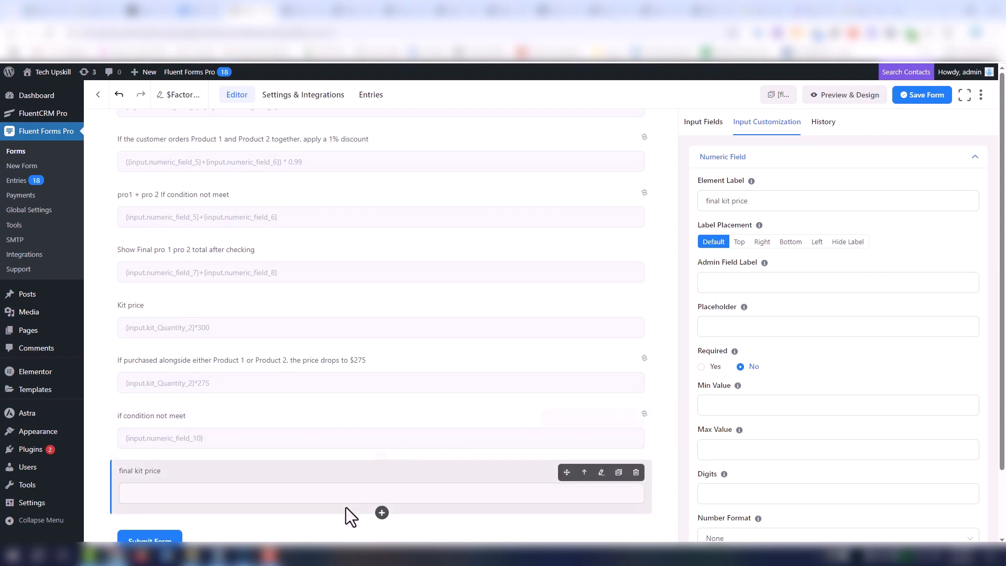
{"action": "left_click", "coordinate": [725, 495]}
{"action": "scroll", "coordinate": [975, 434], "scroll_direction": "down", "scroll_amount": 3}
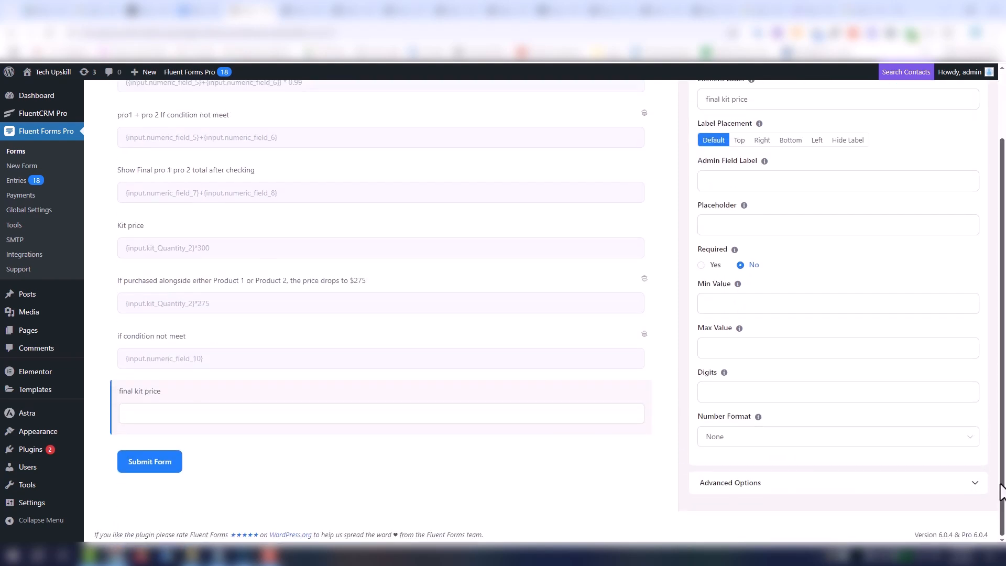
{"action": "left_click", "coordinate": [899, 483]}
{"action": "scroll", "coordinate": [891, 393], "scroll_direction": "down", "scroll_amount": 8}
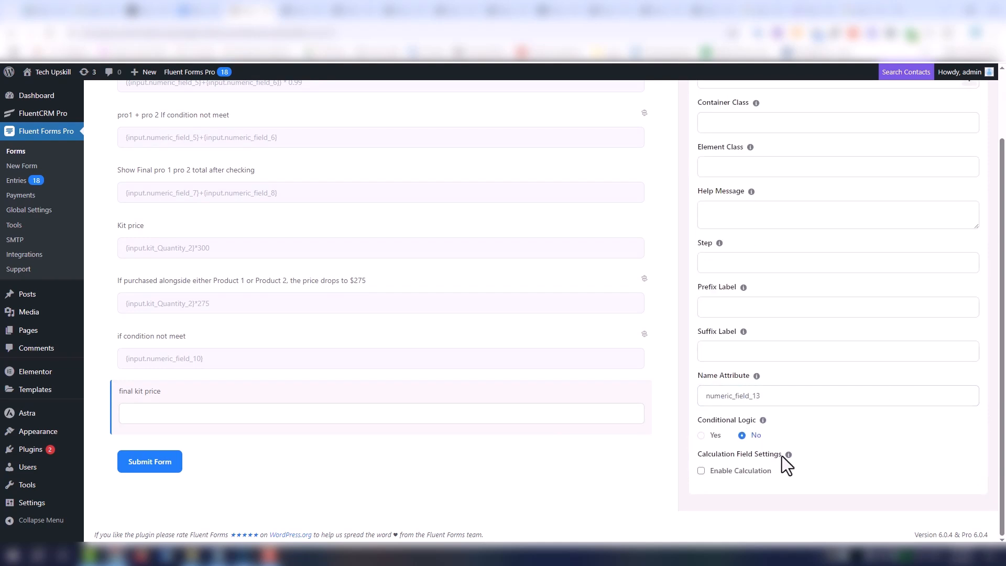
{"action": "left_click", "coordinate": [702, 470]}
{"action": "scroll", "coordinate": [894, 445], "scroll_direction": "down", "scroll_amount": 1}
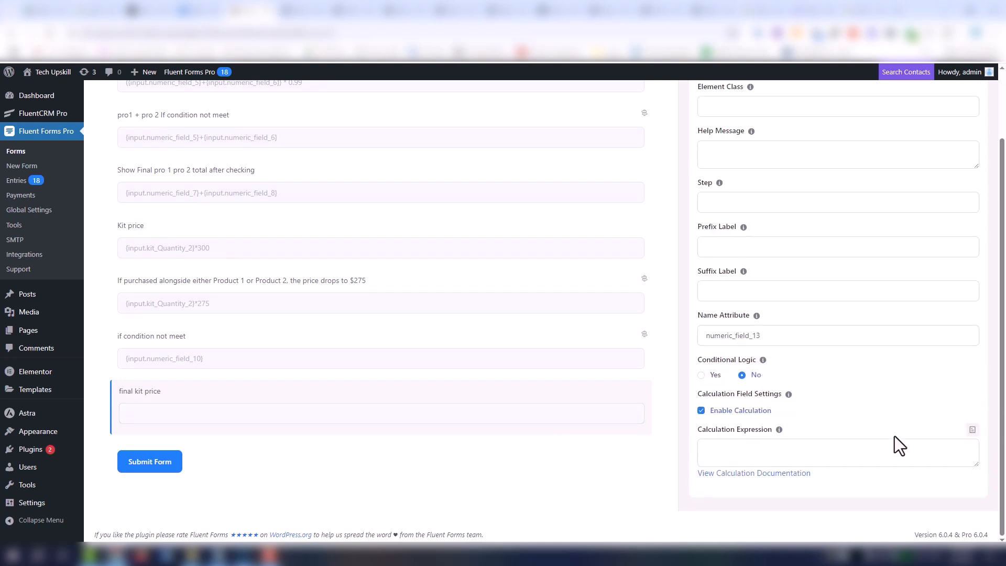
- Set the final kit price expression to {input.numeric_field_11}+{input.numeric_field_12}, adding the $275 kit field and the "if condition not meet" field
{"action": "left_click", "coordinate": [973, 426]}
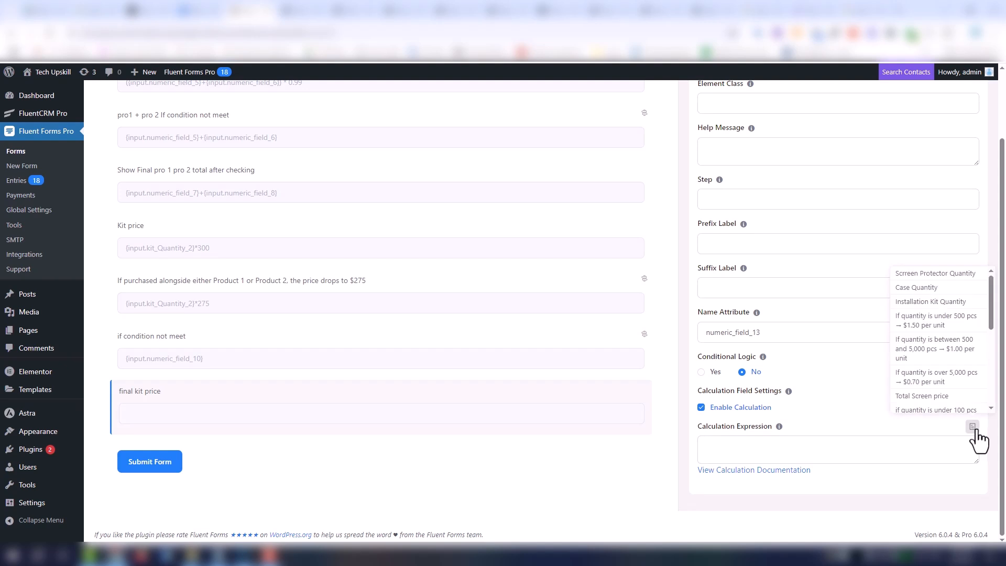
{"action": "scroll", "coordinate": [978, 358], "scroll_direction": "down", "scroll_amount": 3}
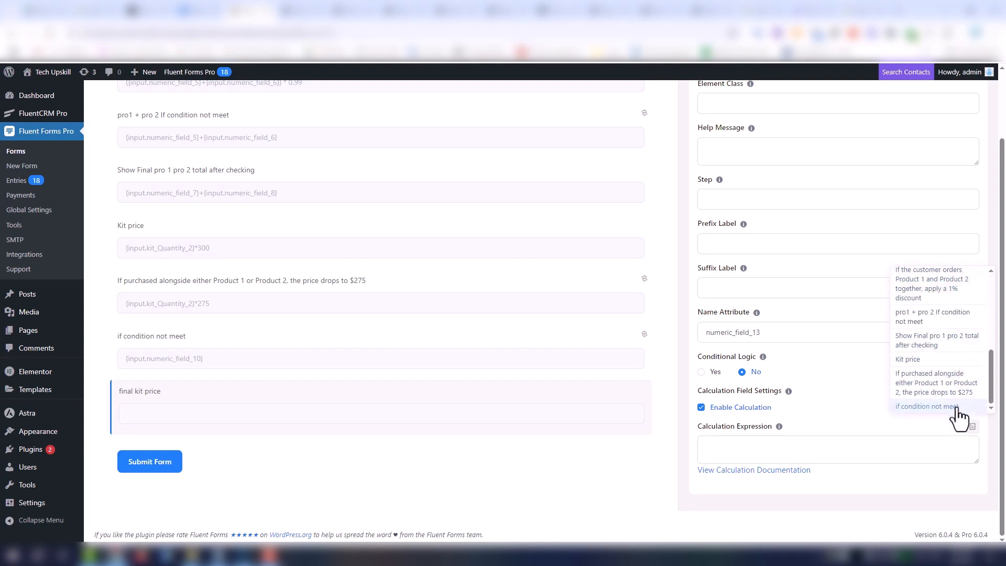
{"action": "left_click", "coordinate": [965, 397]}
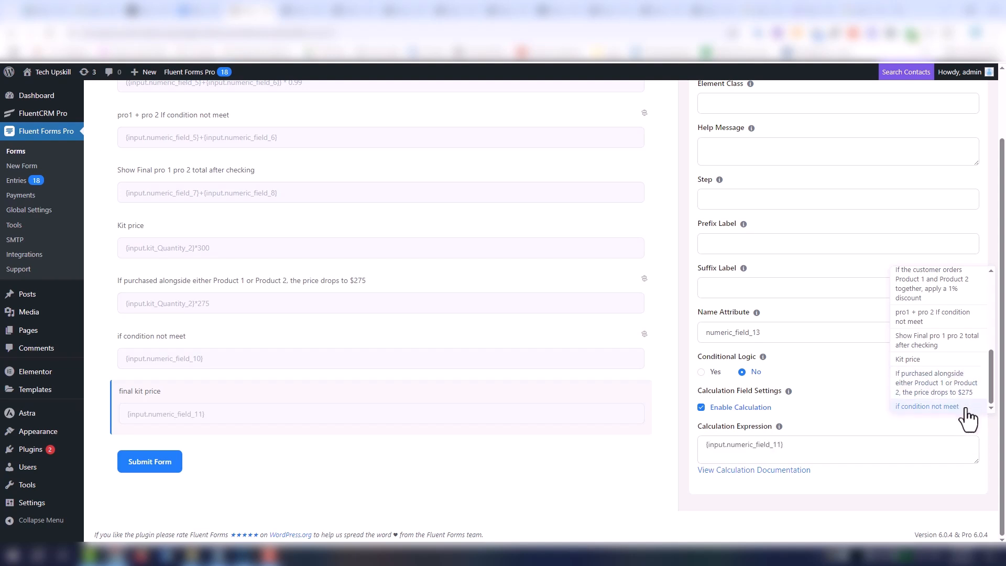
{"action": "left_click", "coordinate": [965, 407]}
{"action": "left_click", "coordinate": [861, 451]}
{"action": "left_click", "coordinate": [782, 445]}
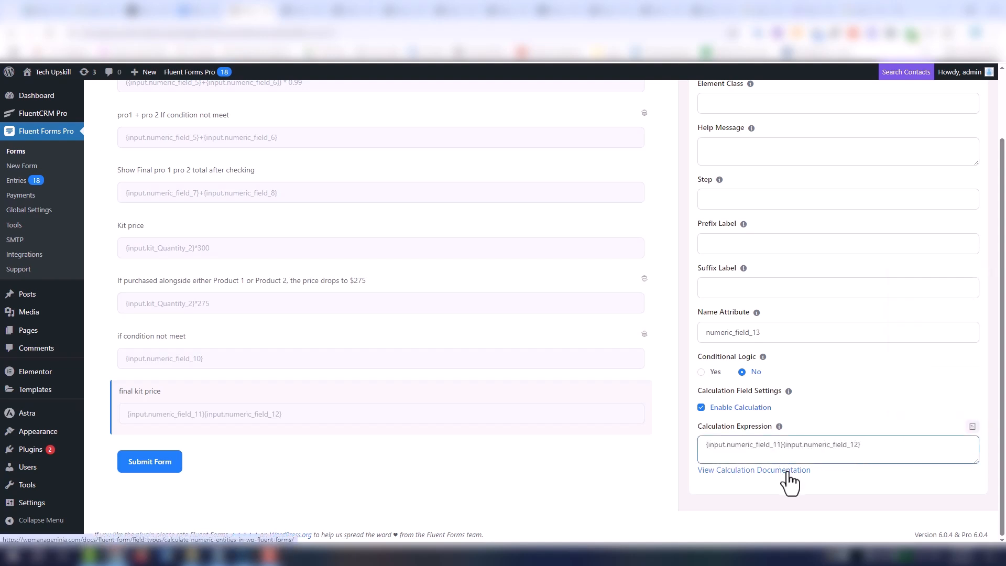
{"action": "type", "text": "_"}
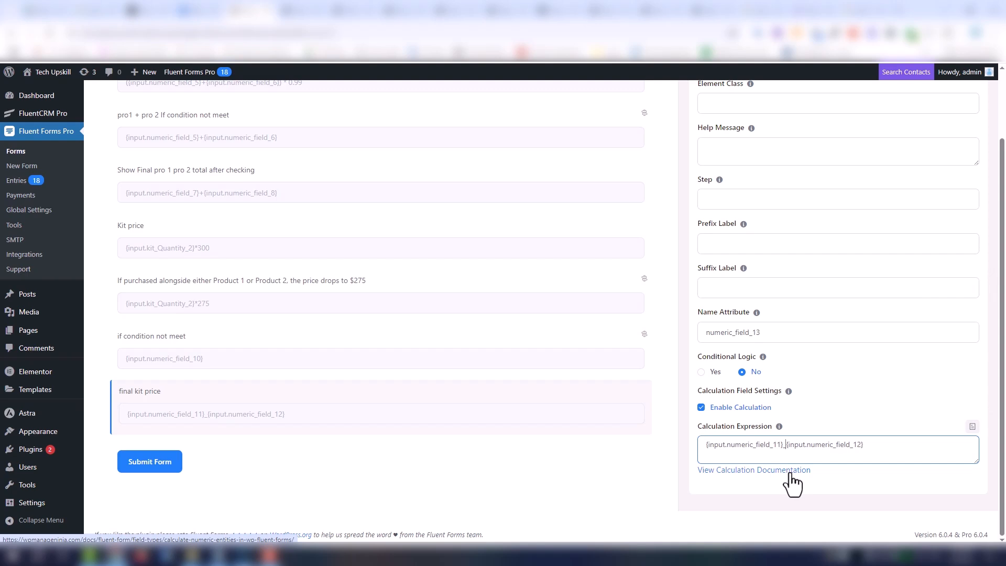
{"action": "key", "text": "BackSpace"}
{"action": "type", "text": "+"}
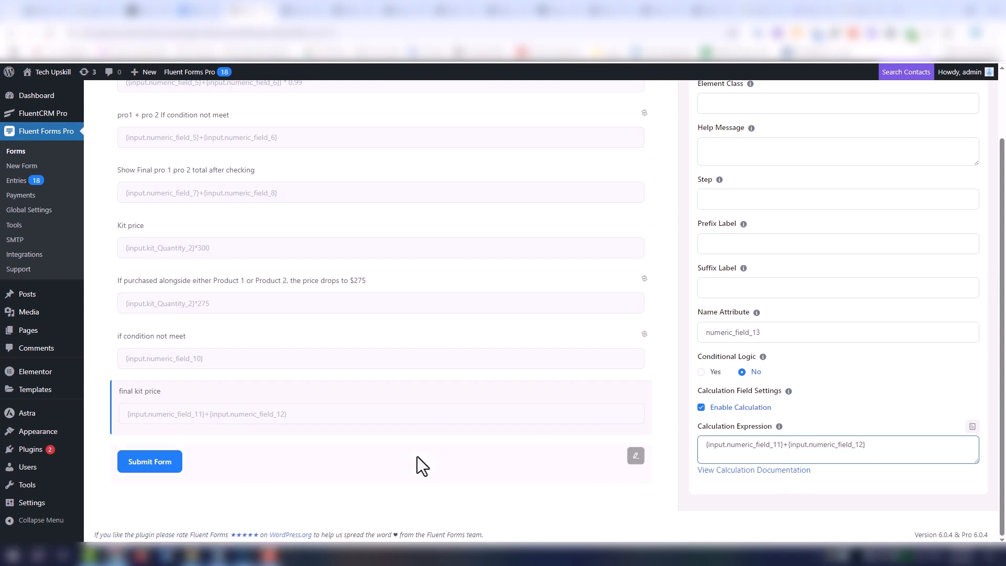
- Preview the updated form and enter an Installation Kit Quantity of 1 to check the final kit price
{"action": "scroll", "coordinate": [592, 357], "scroll_direction": "up", "scroll_amount": 10}
{"action": "scroll", "coordinate": [768, 314], "scroll_direction": "up", "scroll_amount": 5}
{"action": "scroll", "coordinate": [838, 209], "scroll_direction": "up", "scroll_amount": 3}
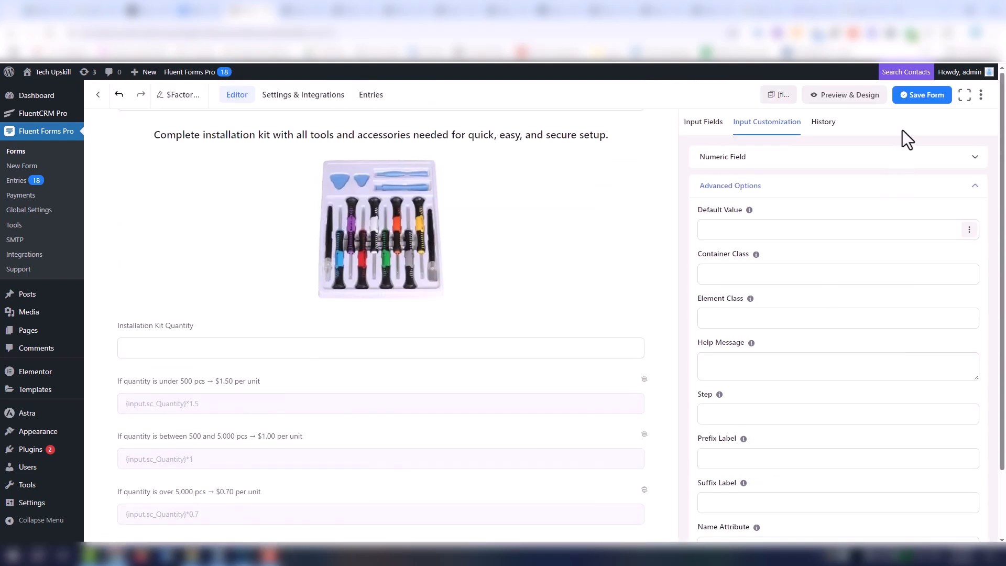
{"action": "left_click", "coordinate": [841, 96]}
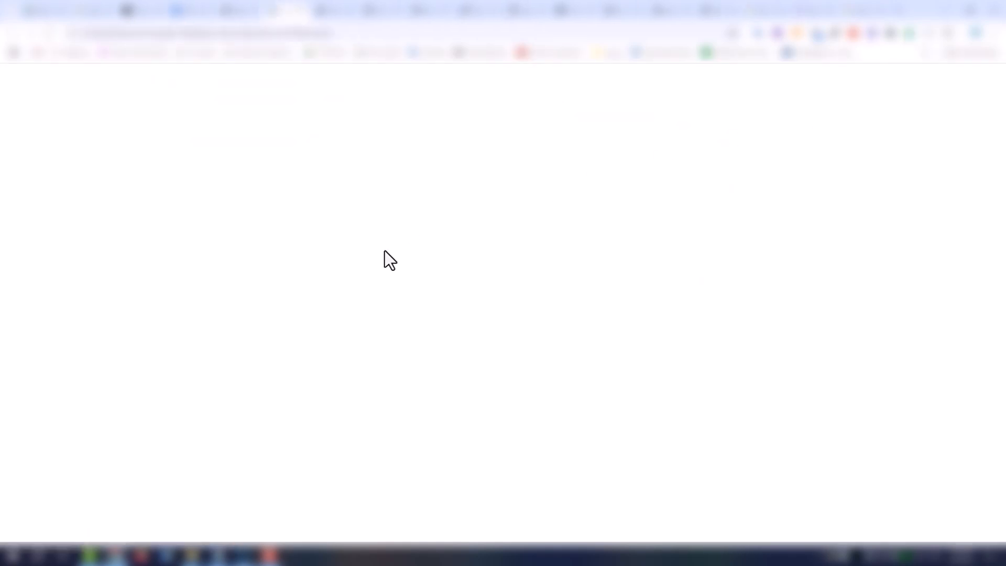
{"action": "scroll", "coordinate": [581, 294], "scroll_direction": "down", "scroll_amount": 10}
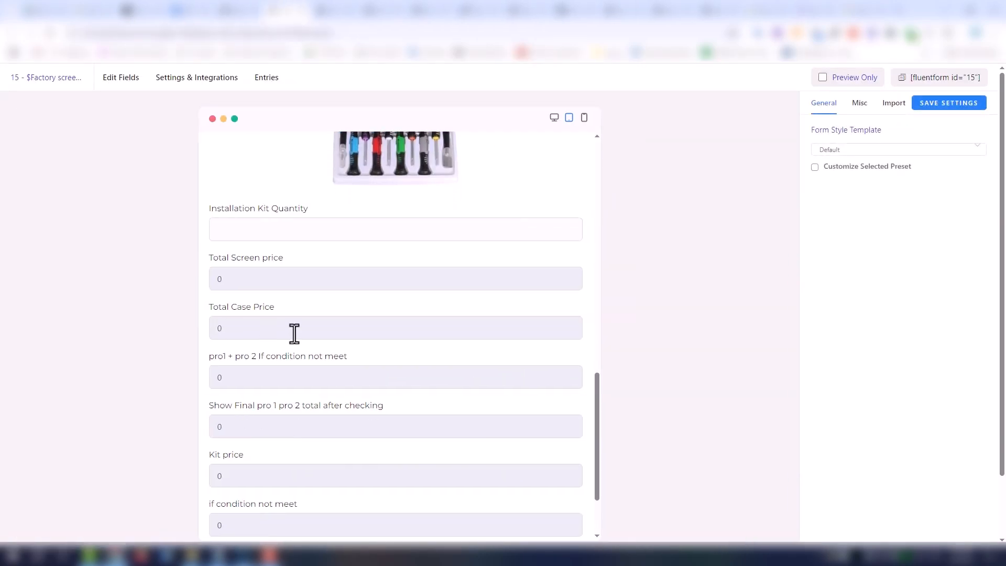
{"action": "left_click", "coordinate": [285, 231]}
{"action": "type", "text": "1"}
{"action": "scroll", "coordinate": [596, 435], "scroll_direction": "down", "scroll_amount": 2}
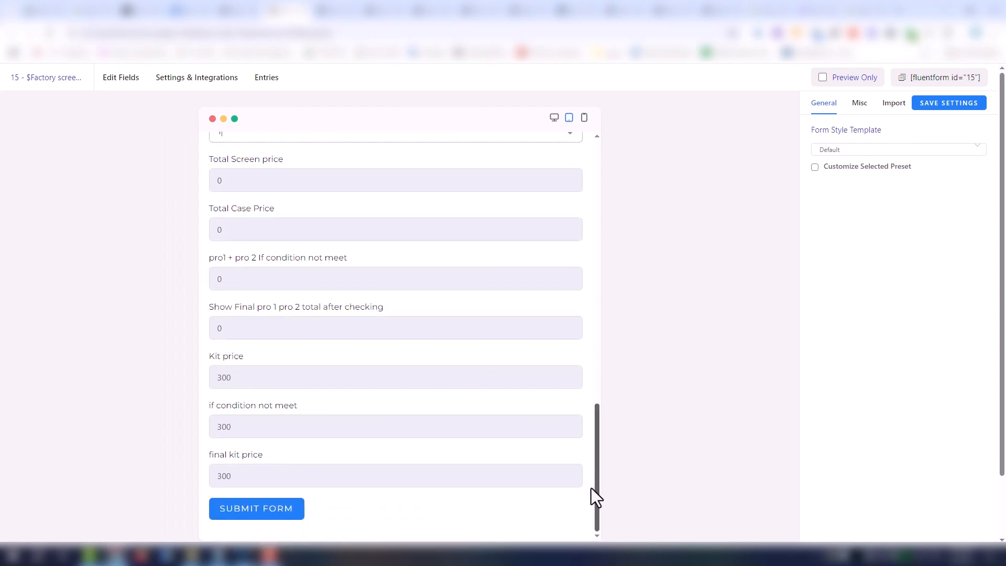
- Enter a Case Quantity of 1 in the previewed form and check the discounted final kit price
{"action": "scroll", "coordinate": [592, 478], "scroll_direction": "up", "scroll_amount": 1}
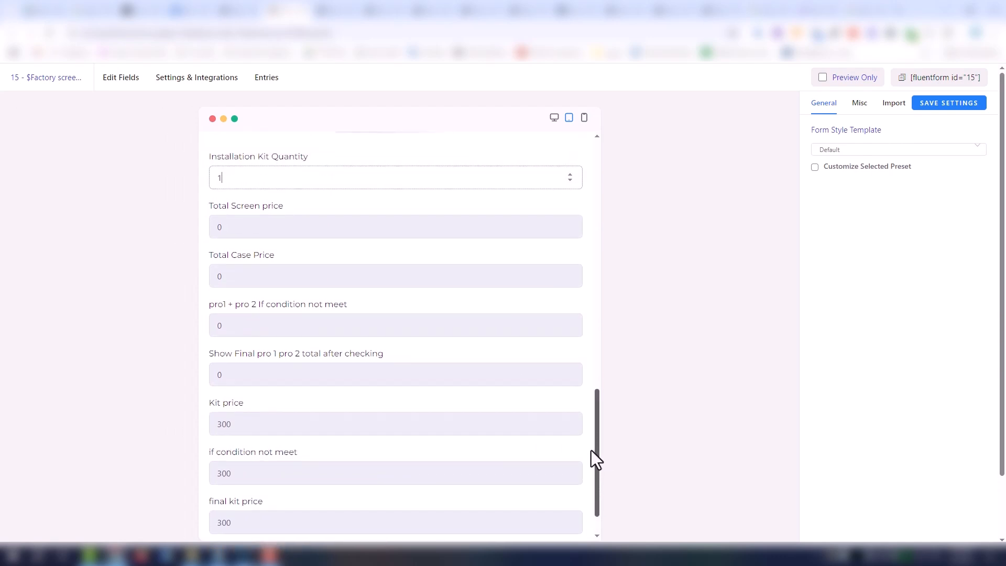
{"action": "mouse_move", "coordinate": [591, 451]}
{"action": "left_mouse_down"}
{"action": "mouse_move", "coordinate": [579, 356]}
{"action": "mouse_move", "coordinate": [588, 453]}
{"action": "left_mouse_up"}
{"action": "left_click", "coordinate": [354, 195]}
{"action": "type", "text": "1"}
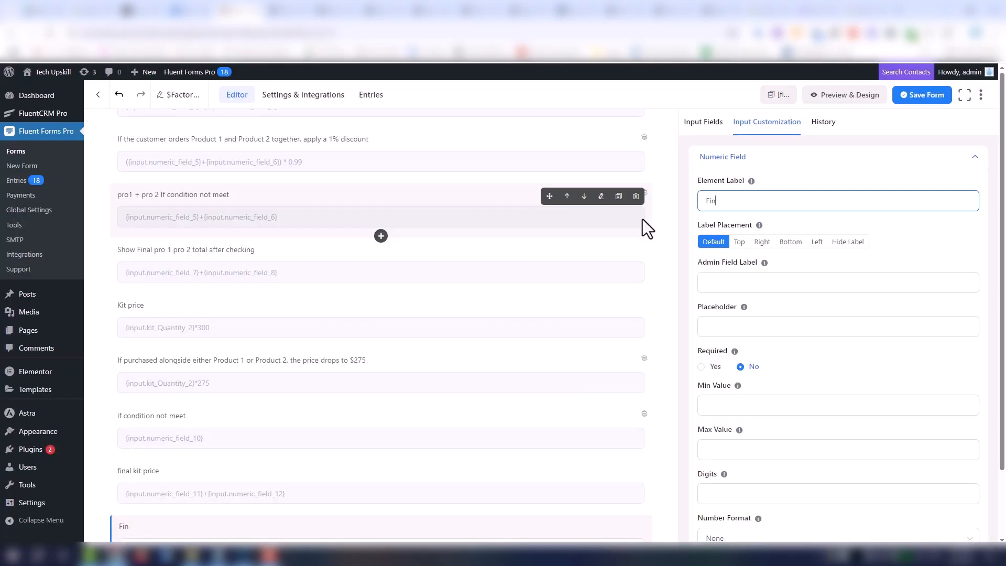
- Label the new numeric field below the final kit price "Final ALL Prices"
{"action": "type", "text": "al ALL Prices"}
{"action": "scroll", "coordinate": [814, 404], "scroll_direction": "down", "scroll_amount": 1}
{"action": "scroll", "coordinate": [814, 403], "scroll_direction": "down", "scroll_amount": 3}
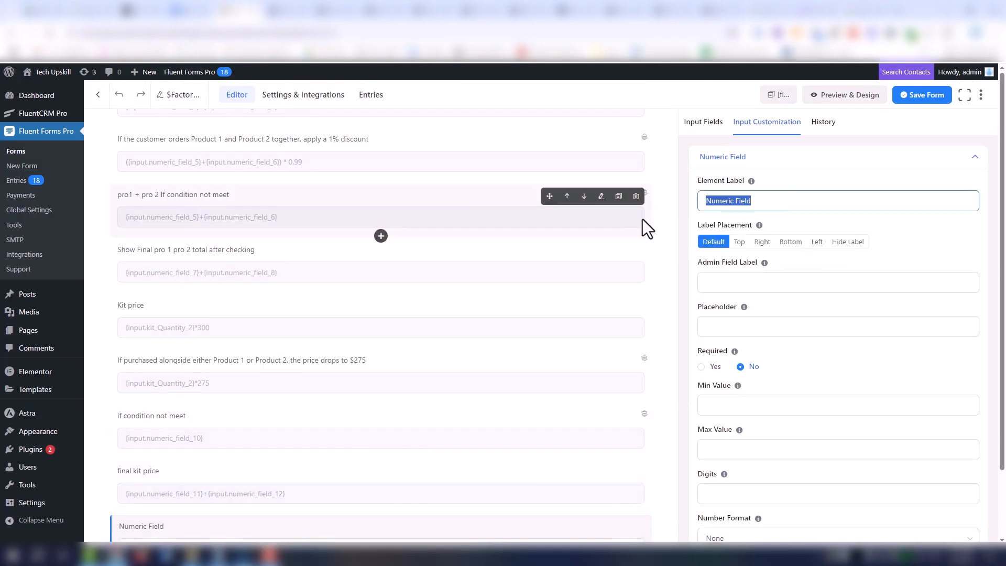
{"action": "type", "text": "Finak"}
{"action": "key", "text": "BackSpace"}
{"action": "type", "text": "l ALL Prices"}
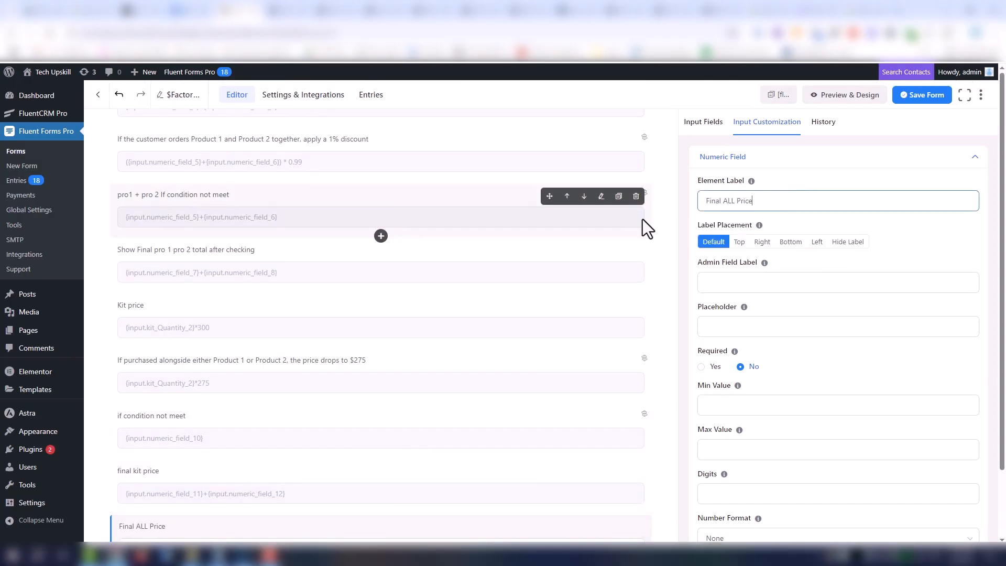
- Enable calculation on Final ALL Prices with the expression {input.numeric_field_9}+{input.numeric_field_13}, combining the checked product total and final kit price, and save the form
{"action": "scroll", "coordinate": [786, 399], "scroll_direction": "down", "scroll_amount": 5}
{"action": "left_click", "coordinate": [725, 470]}
{"action": "scroll", "coordinate": [867, 402], "scroll_direction": "down", "scroll_amount": 1}
{"action": "left_click", "coordinate": [971, 427]}
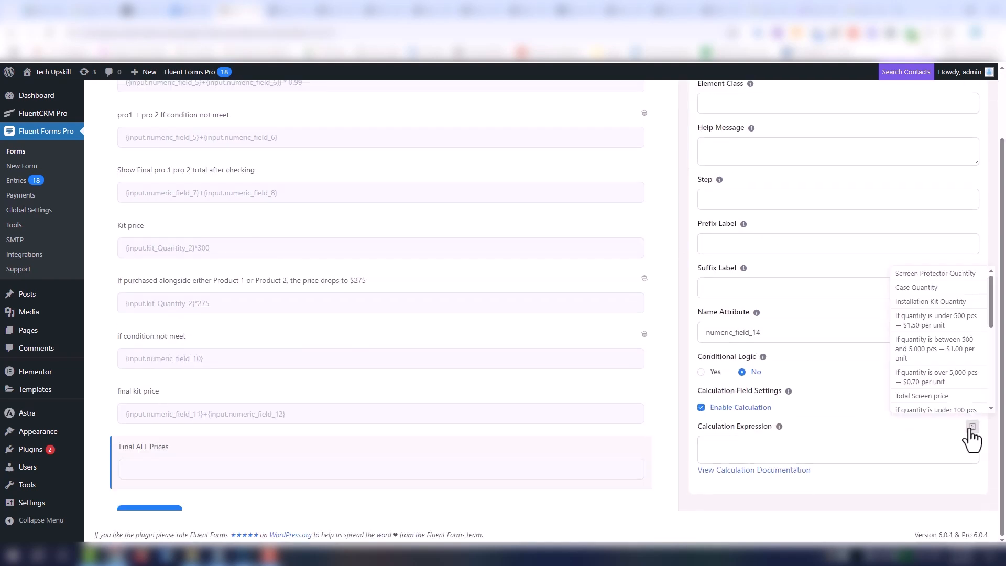
{"action": "scroll", "coordinate": [995, 348], "scroll_direction": "down", "scroll_amount": 4}
{"action": "left_click_drag", "start_coordinate": [998, 347], "coordinate": [1005, 394]}
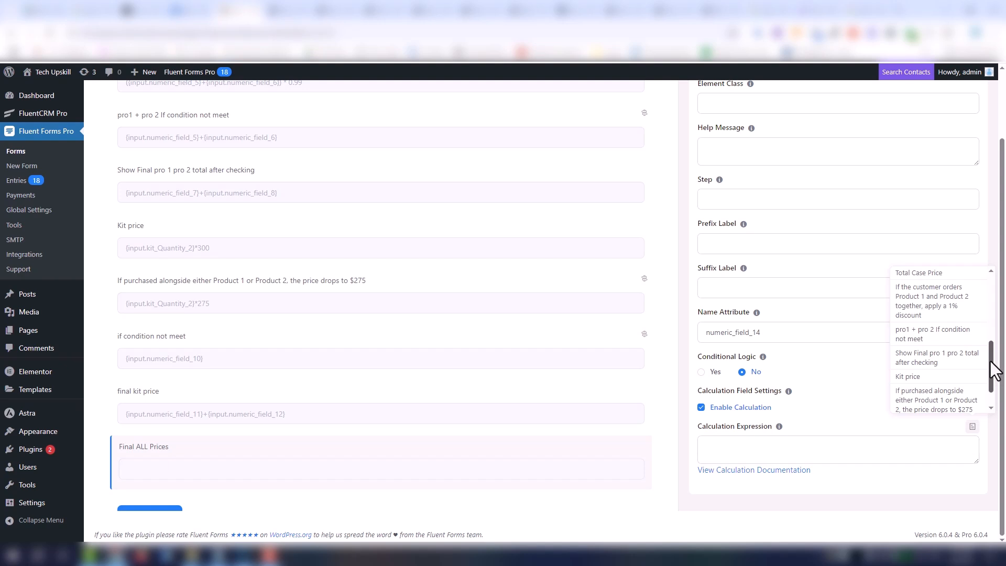
{"action": "left_click_drag", "start_coordinate": [991, 362], "coordinate": [995, 375]}
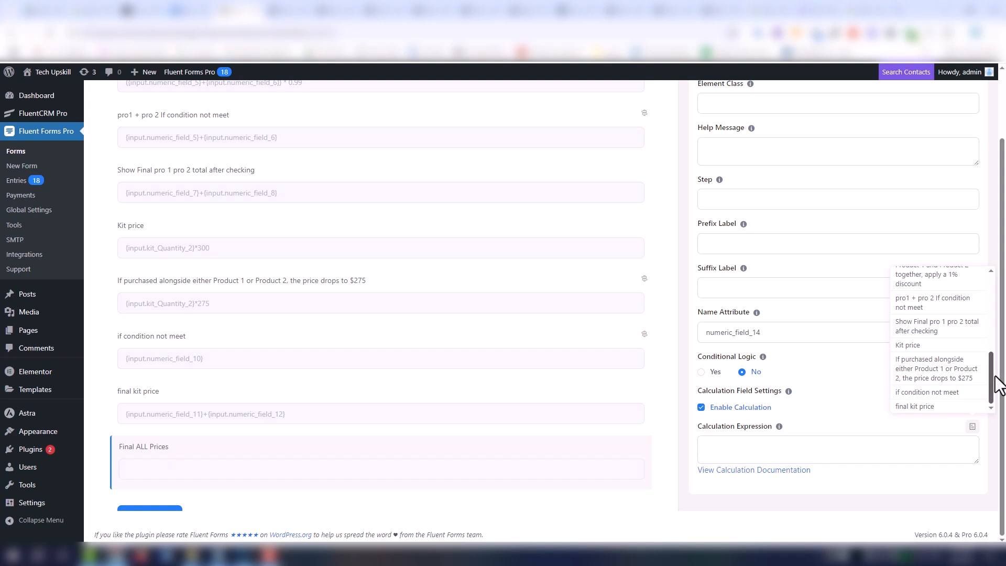
{"action": "left_click", "coordinate": [939, 337]}
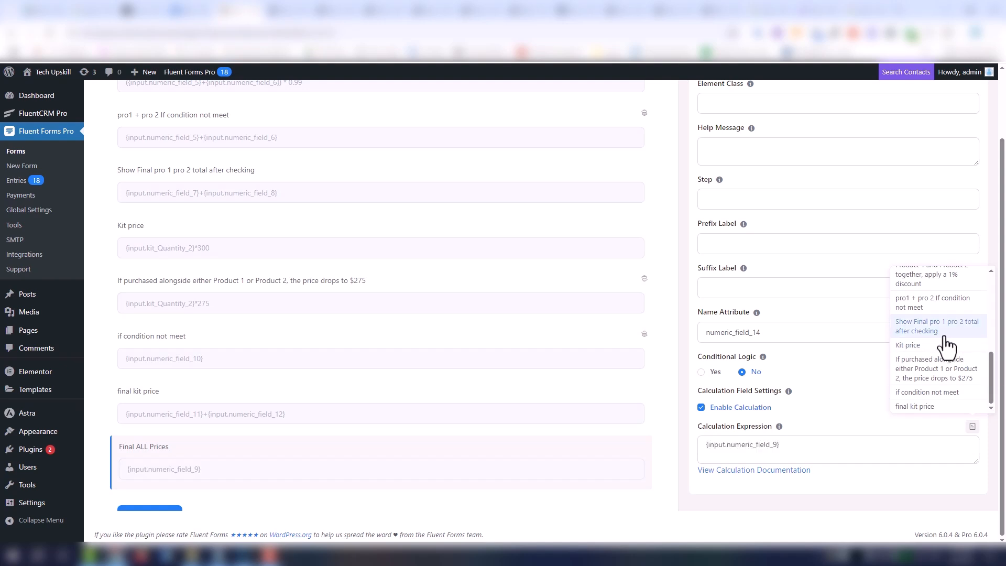
{"action": "left_click", "coordinate": [963, 410]}
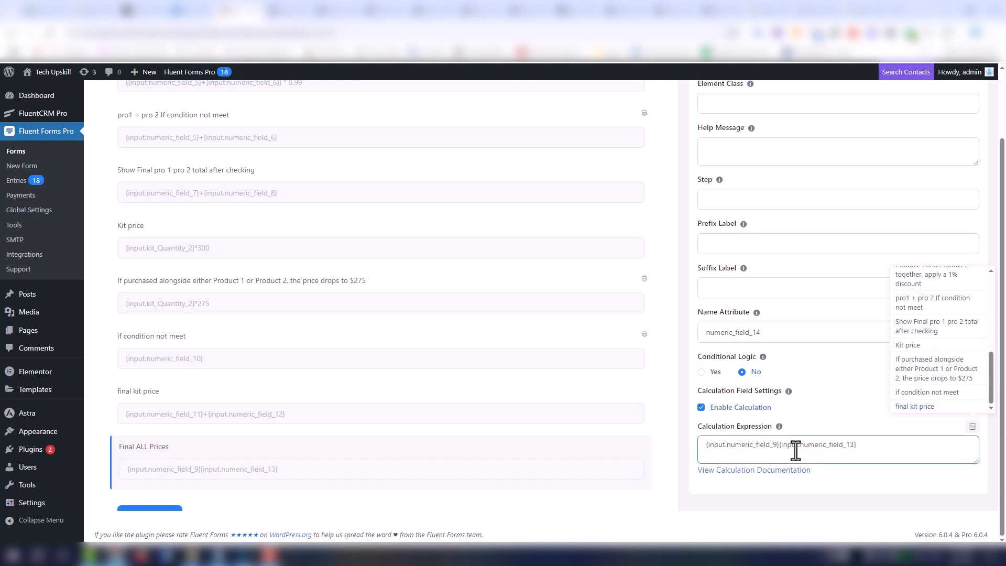
{"action": "left_click", "coordinate": [779, 461]}
{"action": "type", "text": "+"}
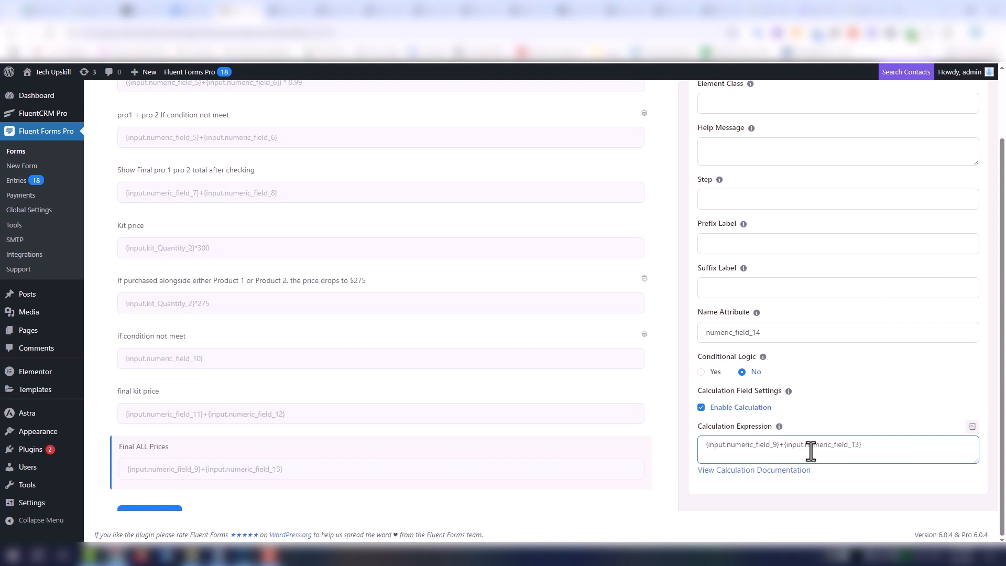
{"action": "scroll", "coordinate": [981, 192], "scroll_direction": "up", "scroll_amount": 2}
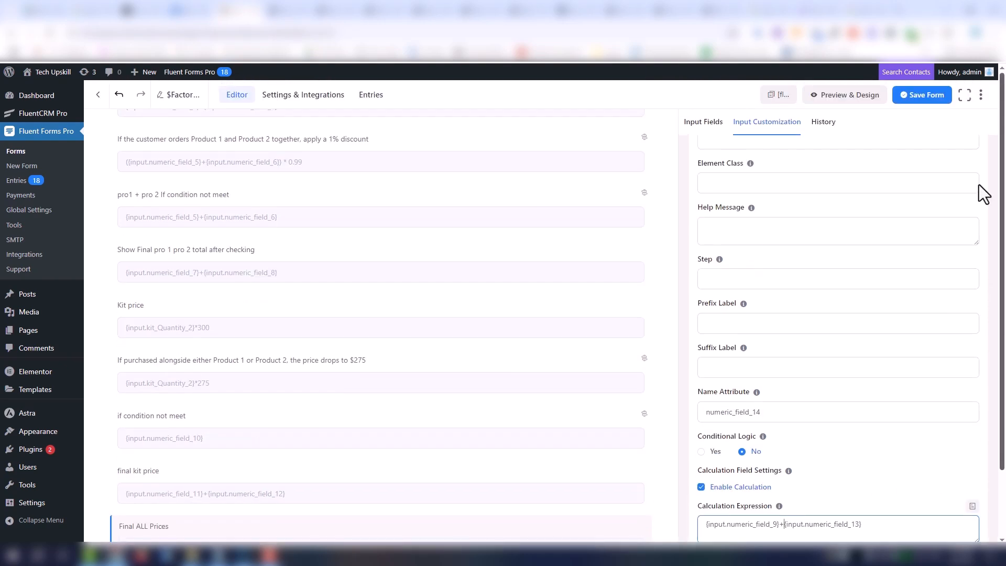
{"action": "left_click", "coordinate": [921, 96]}
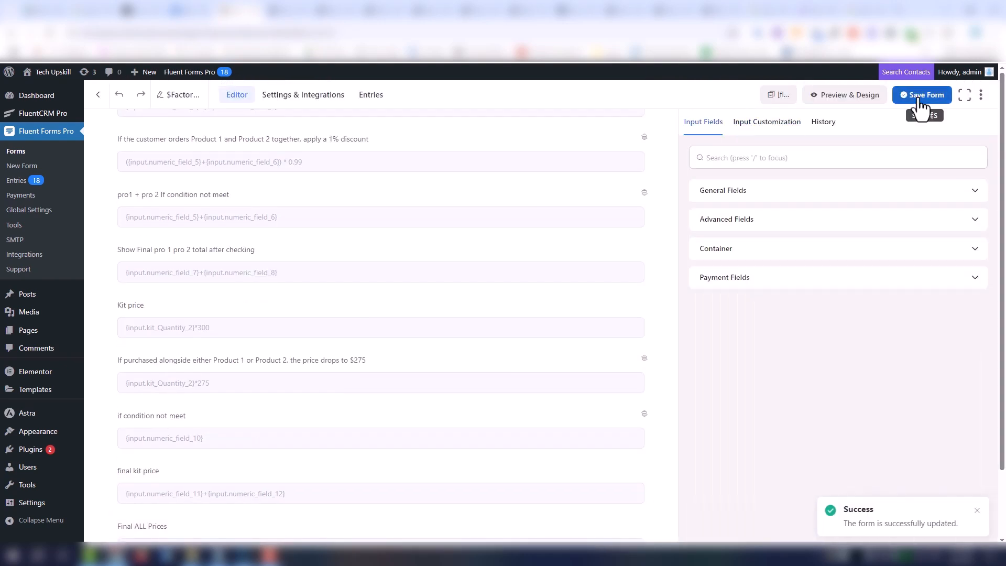
- Preview the form and enter a Screen Protector Quantity of 10 to check the Final ALL Prices value
{"action": "left_click", "coordinate": [867, 100]}
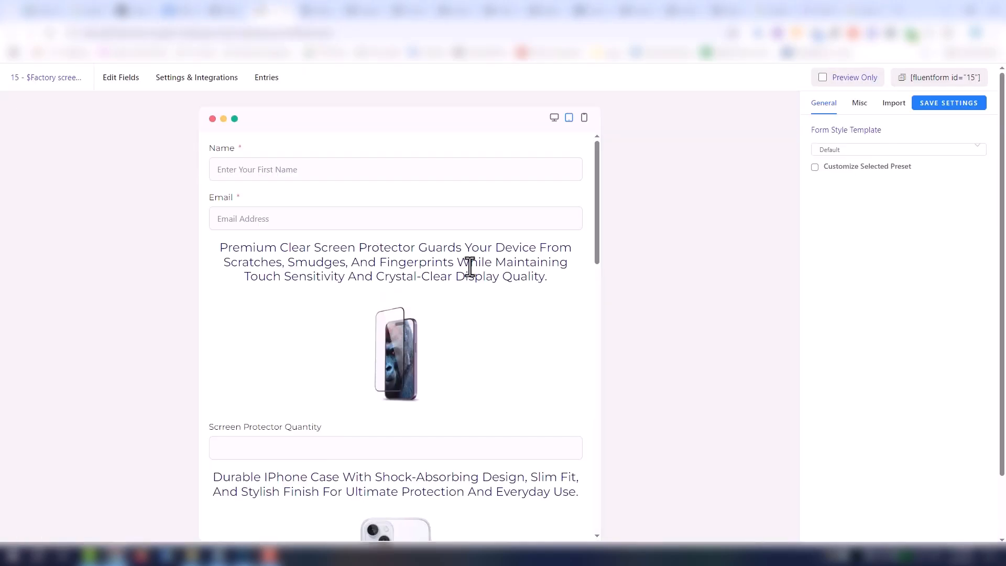
{"action": "scroll", "coordinate": [482, 270], "scroll_direction": "down", "scroll_amount": 2}
{"action": "left_click", "coordinate": [312, 345]}
{"action": "type", "text": "10"}
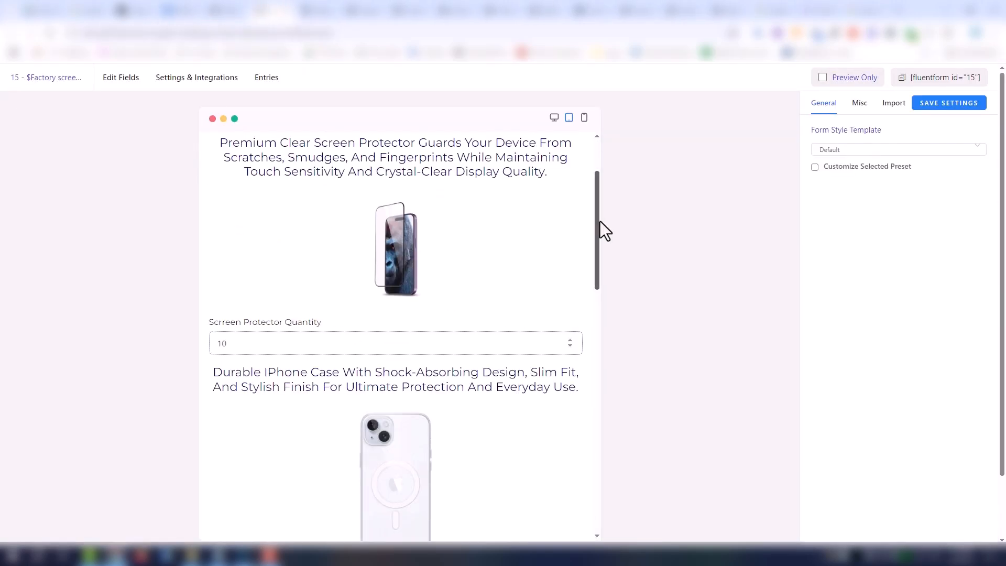
{"action": "left_click_drag", "start_coordinate": [600, 222], "coordinate": [584, 489]}
{"action": "left_click_drag", "start_coordinate": [231, 478], "coordinate": [196, 477]}
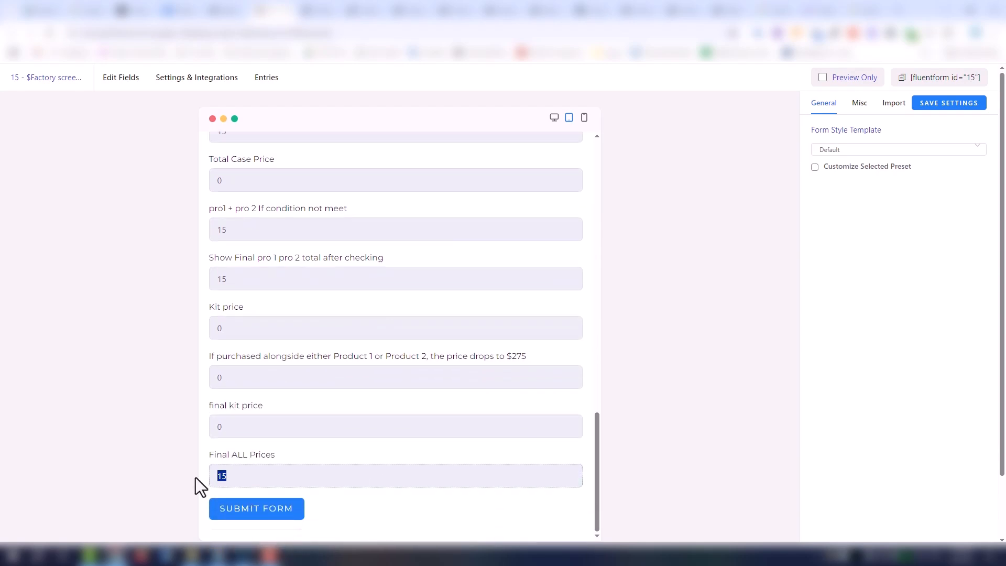
- Enter a Case Quantity of 1 in the previewed form and compare Final ALL Prices with the discounted product total
{"action": "left_click_drag", "start_coordinate": [595, 467], "coordinate": [597, 508]}
{"action": "left_click", "coordinate": [393, 406]}
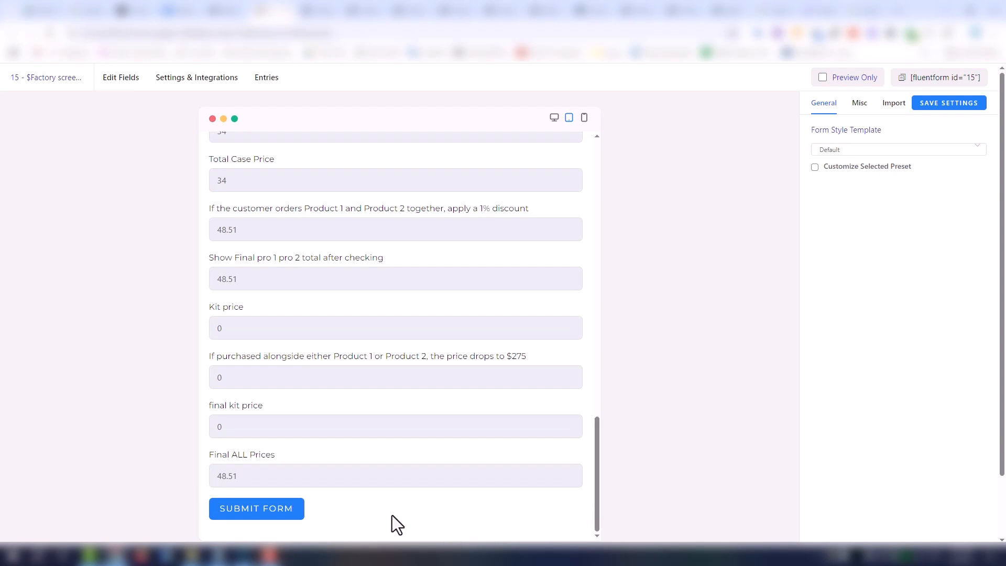
{"action": "left_click_drag", "start_coordinate": [237, 479], "coordinate": [214, 480]}
{"action": "left_click_drag", "start_coordinate": [213, 258], "coordinate": [394, 259]}
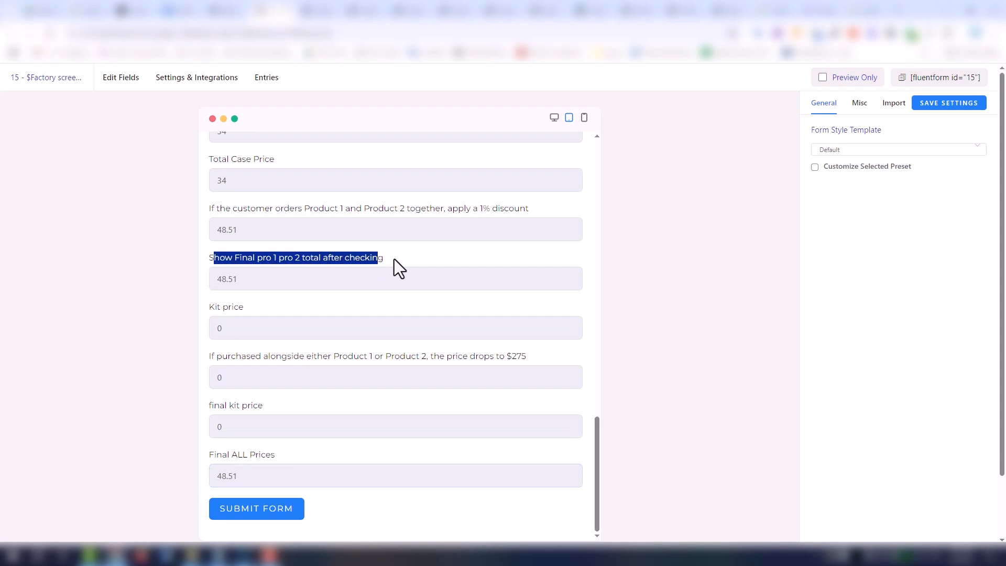
{"action": "left_click_drag", "start_coordinate": [240, 476], "coordinate": [215, 479]}
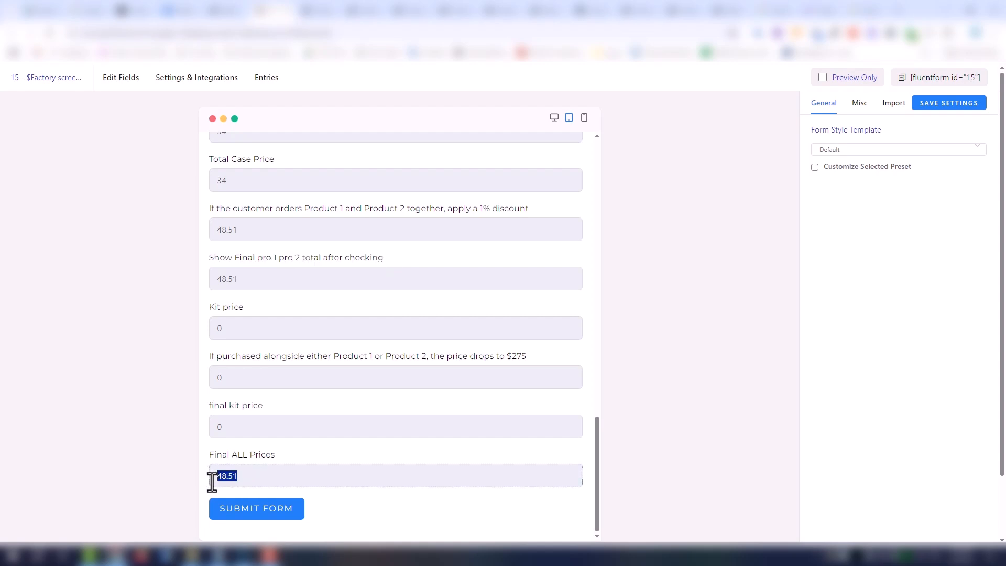
- Raise the Case Quantity to 10 in the previewed form and check Final ALL Prices again
{"action": "left_click_drag", "start_coordinate": [600, 475], "coordinate": [614, 319]}
{"action": "scroll", "coordinate": [522, 397], "scroll_direction": "down", "scroll_amount": 3}
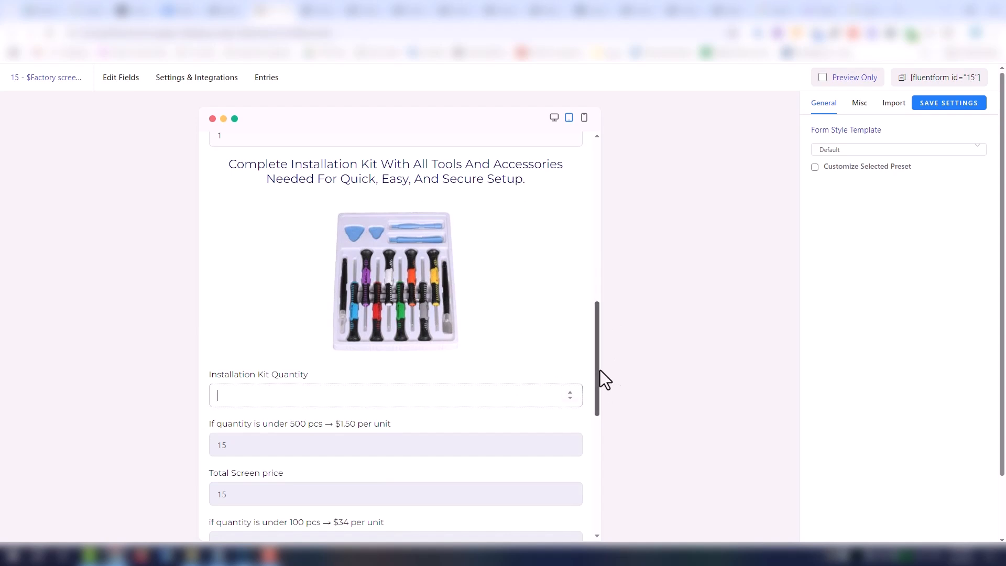
{"action": "left_click_drag", "start_coordinate": [600, 370], "coordinate": [593, 340]}
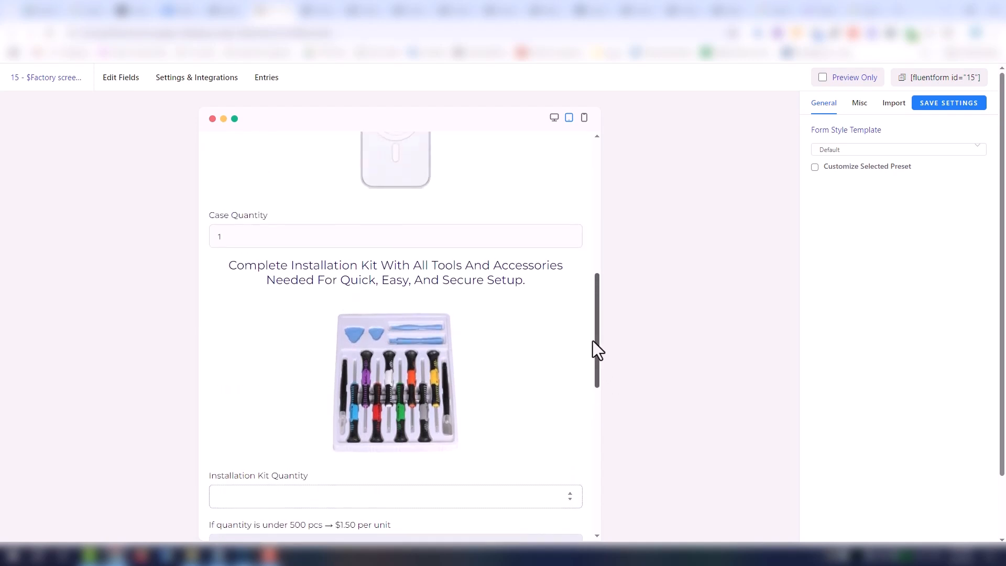
{"action": "left_click", "coordinate": [478, 240]}
{"action": "type", "text": "0"}
{"action": "left_click_drag", "start_coordinate": [597, 311], "coordinate": [602, 466]}
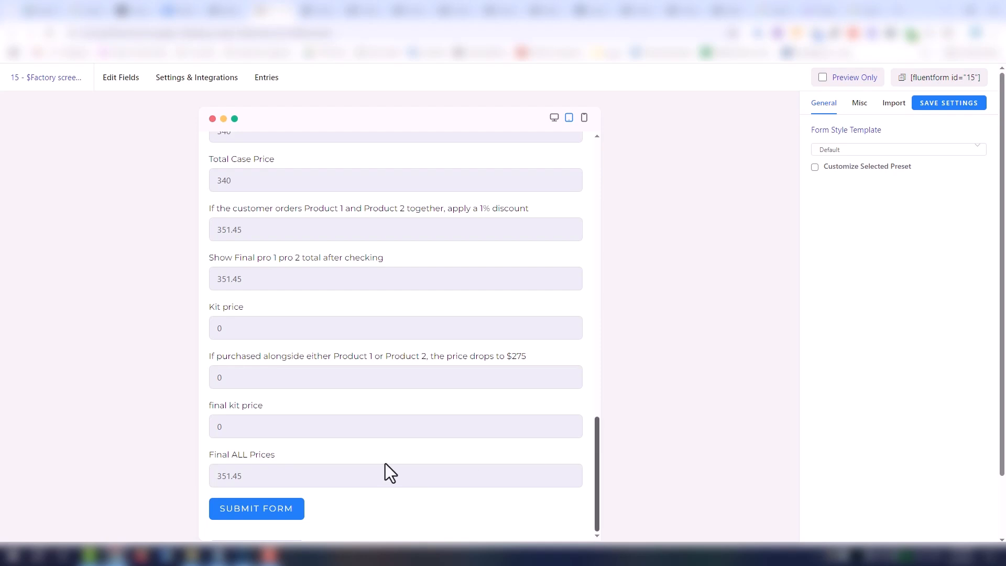
{"action": "left_click_drag", "start_coordinate": [289, 474], "coordinate": [184, 482]}
- Enter an Installation Kit Quantity of 1 in the previewed form and check how Final ALL Prices includes the kit
{"action": "scroll", "coordinate": [535, 451], "scroll_direction": "up", "scroll_amount": 4}
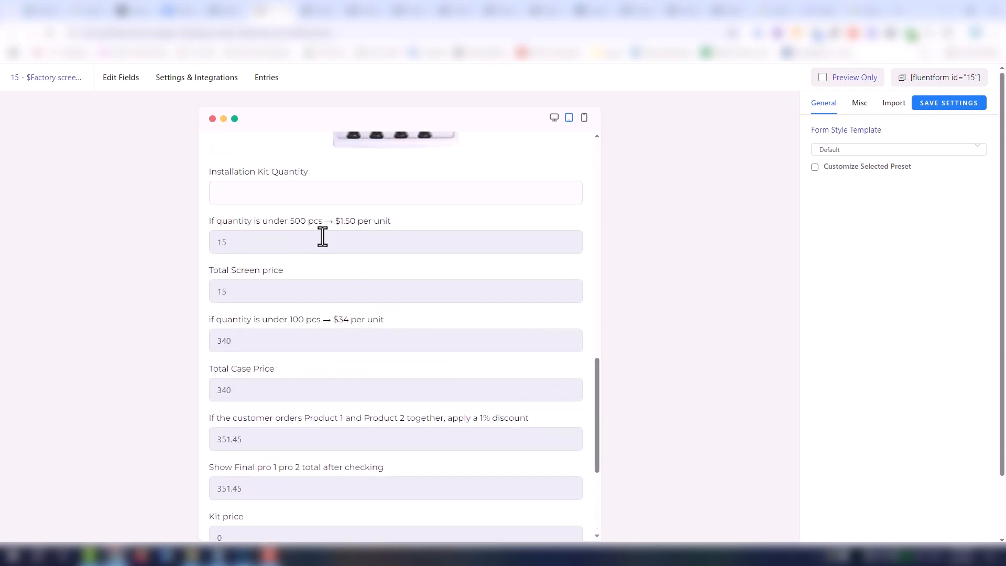
{"action": "left_click", "coordinate": [281, 189]}
{"action": "type", "text": "1"}
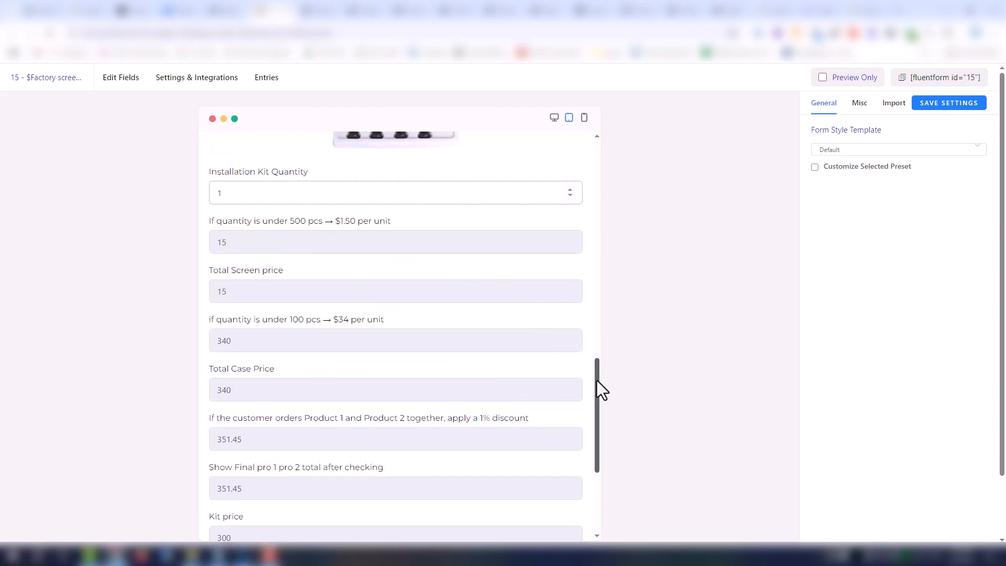
{"action": "left_click_drag", "start_coordinate": [598, 386], "coordinate": [590, 488]}
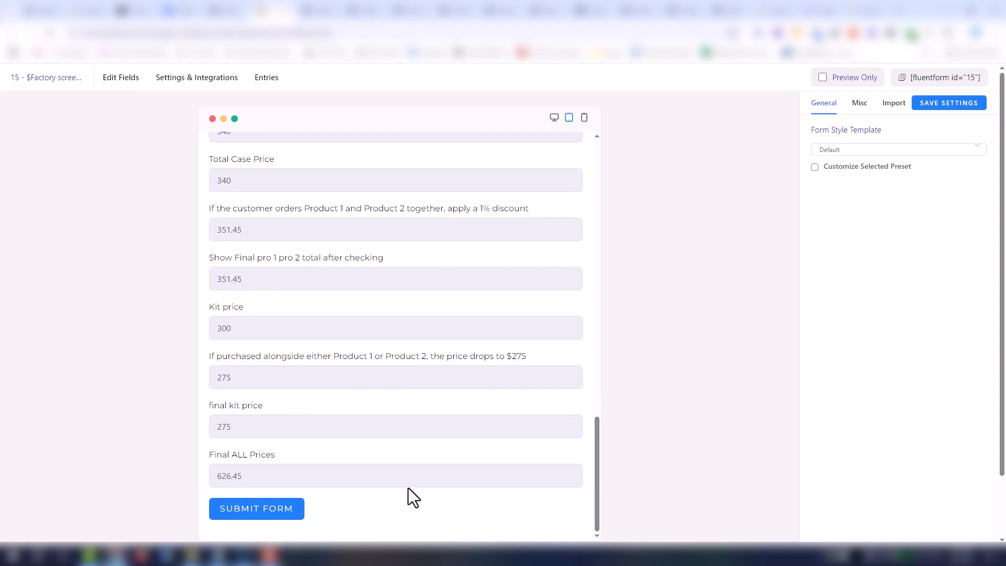
- Open the Windows Calculator, add 275 and 351, and compare the sum with Final ALL Prices in the previewed form
{"action": "key", "text": "super+r"}
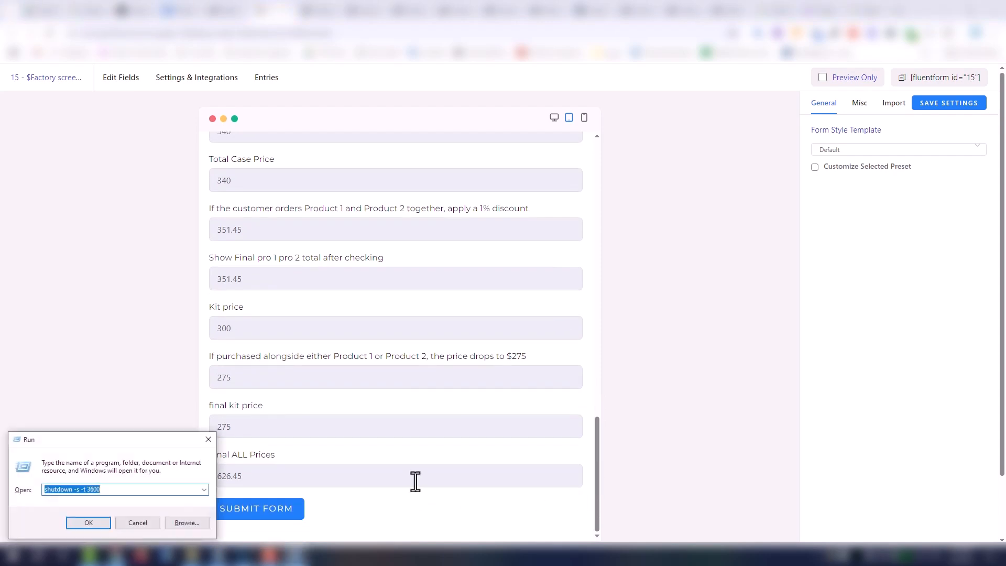
{"action": "type", "text": "calc"}
{"action": "key", "text": "Return"}
{"action": "left_click", "coordinate": [526, 421]}
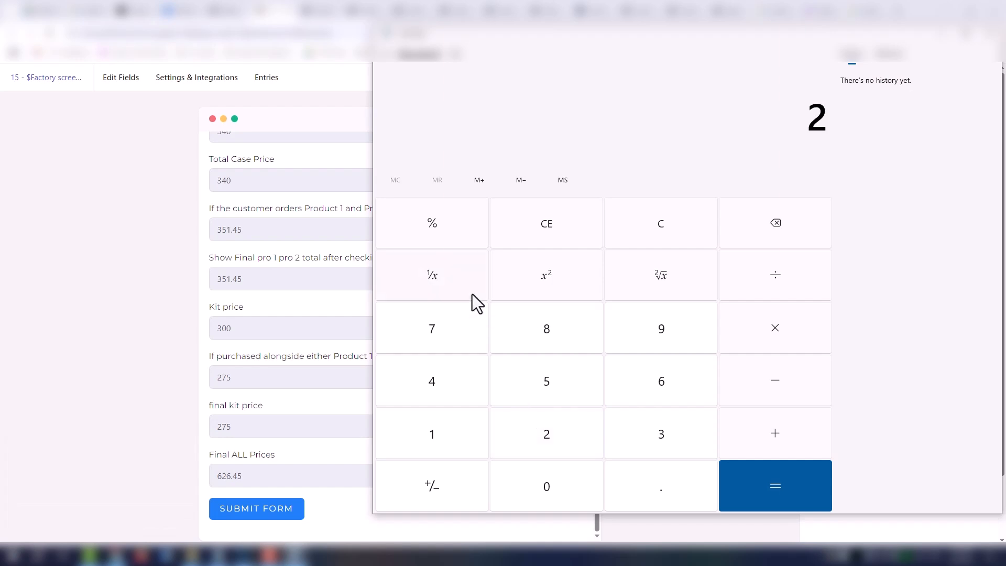
{"action": "left_click", "coordinate": [462, 322]}
{"action": "left_click", "coordinate": [534, 373]}
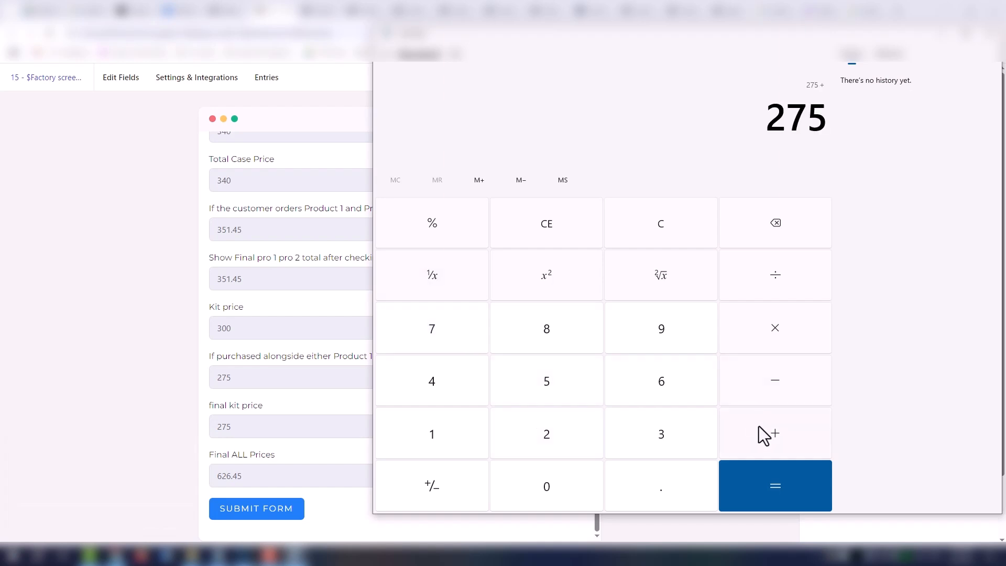
{"action": "left_click", "coordinate": [682, 419]}
{"action": "left_click", "coordinate": [547, 387]}
{"action": "left_click", "coordinate": [461, 435]}
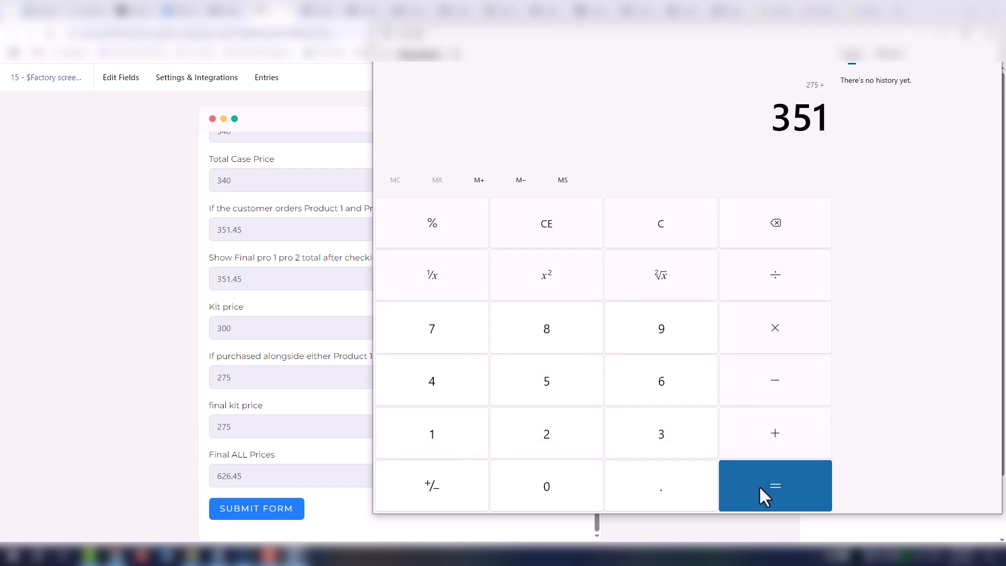
{"action": "left_click", "coordinate": [765, 486]}
{"action": "left_click", "coordinate": [283, 473]}
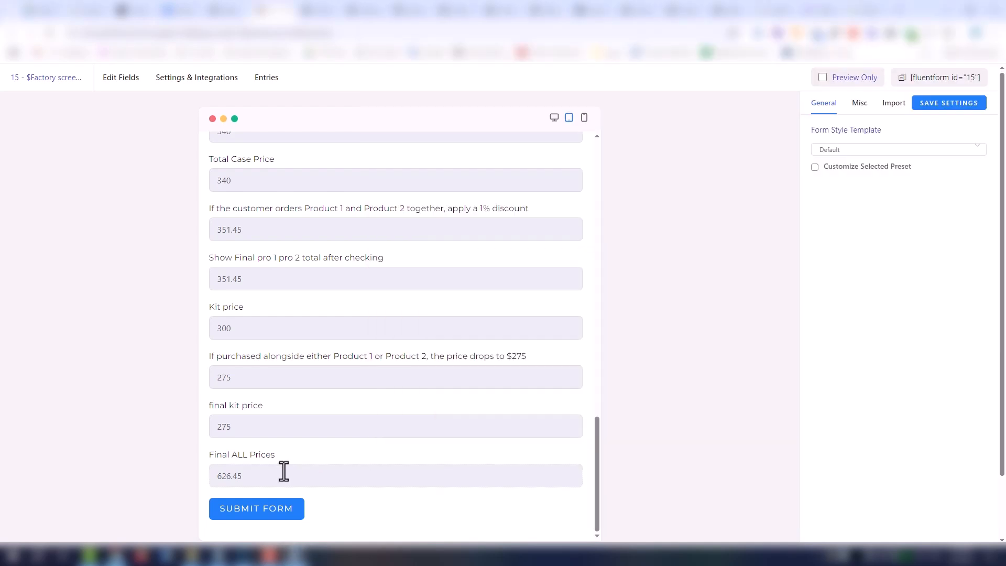
{"action": "left_click_drag", "start_coordinate": [279, 487], "coordinate": [191, 485]}
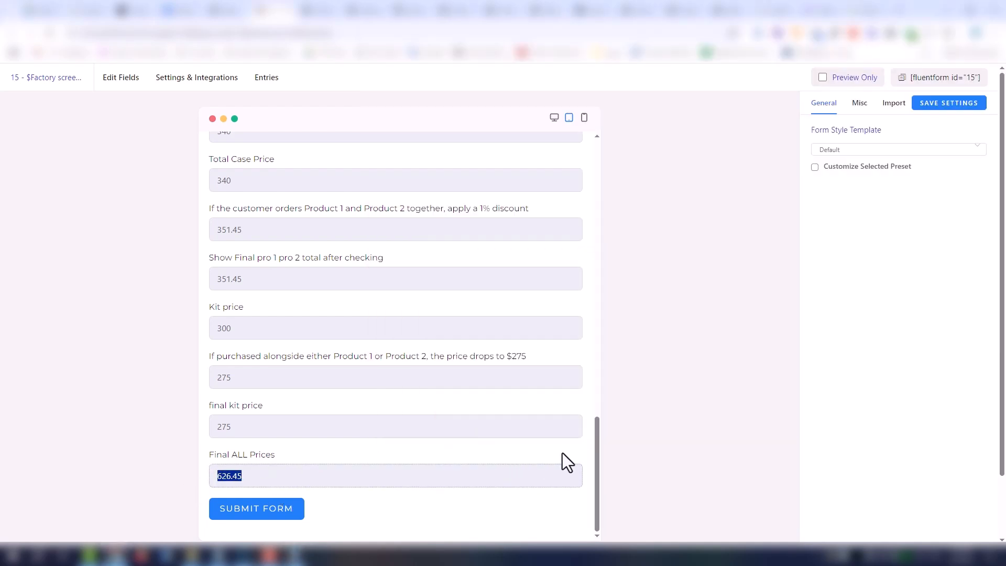
- Close the form preview and insert a Form Step page break below the Final ALL Prices field
{"action": "key", "text": "ctrl+w"}
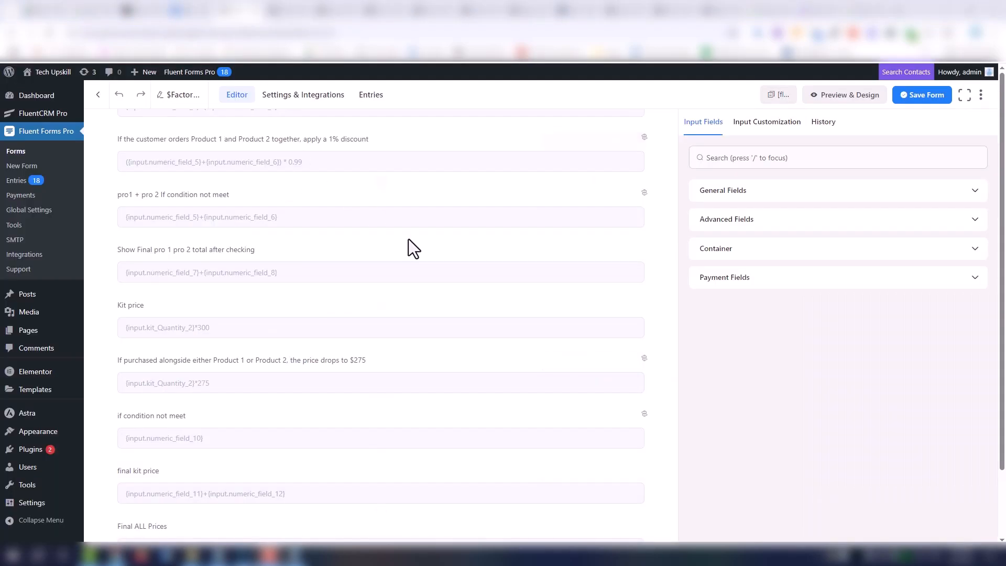
{"action": "scroll", "coordinate": [455, 287], "scroll_direction": "down", "scroll_amount": 3}
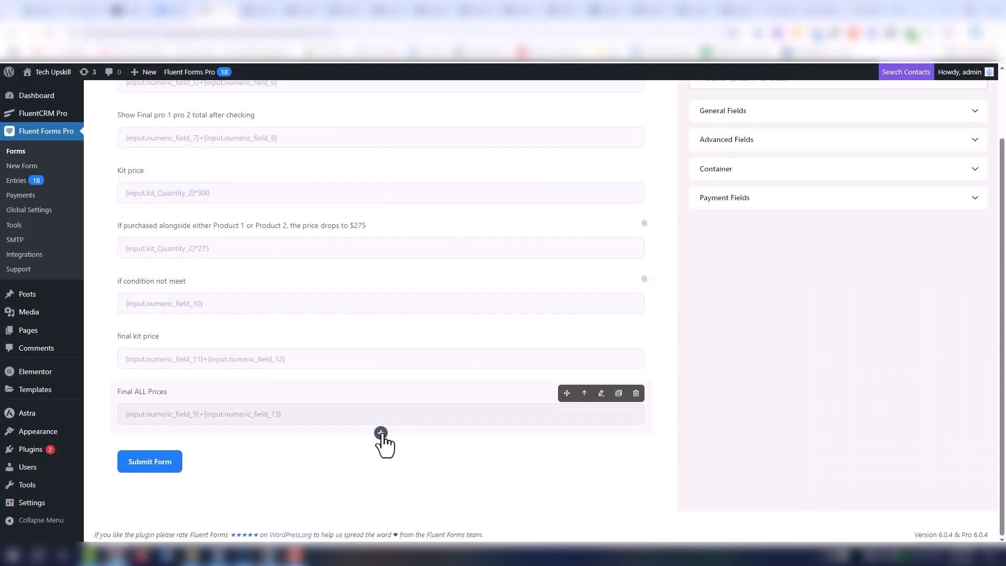
{"action": "left_click", "coordinate": [381, 433]}
{"action": "left_click", "coordinate": [450, 385]}
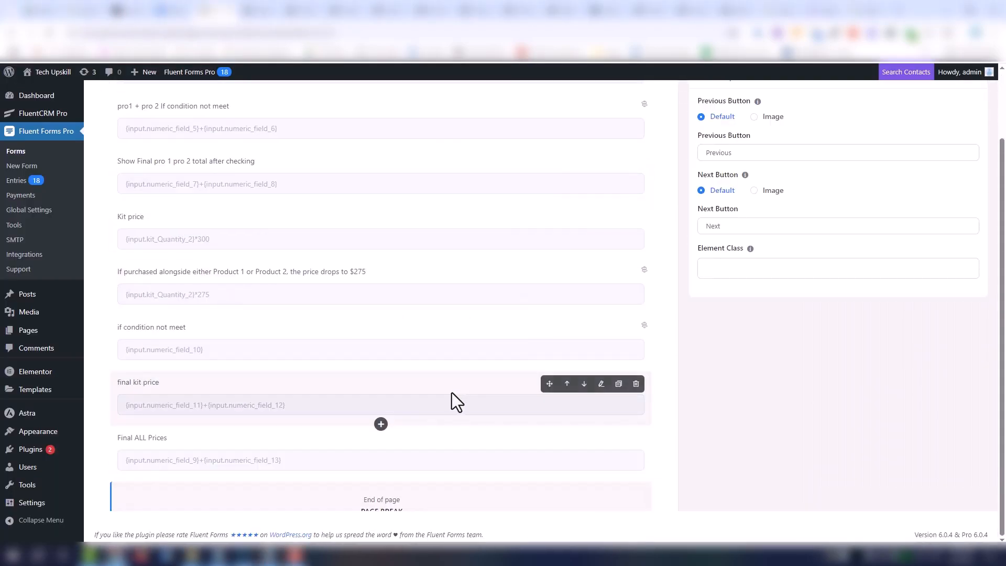
{"action": "scroll", "coordinate": [398, 431], "scroll_direction": "down", "scroll_amount": 2}
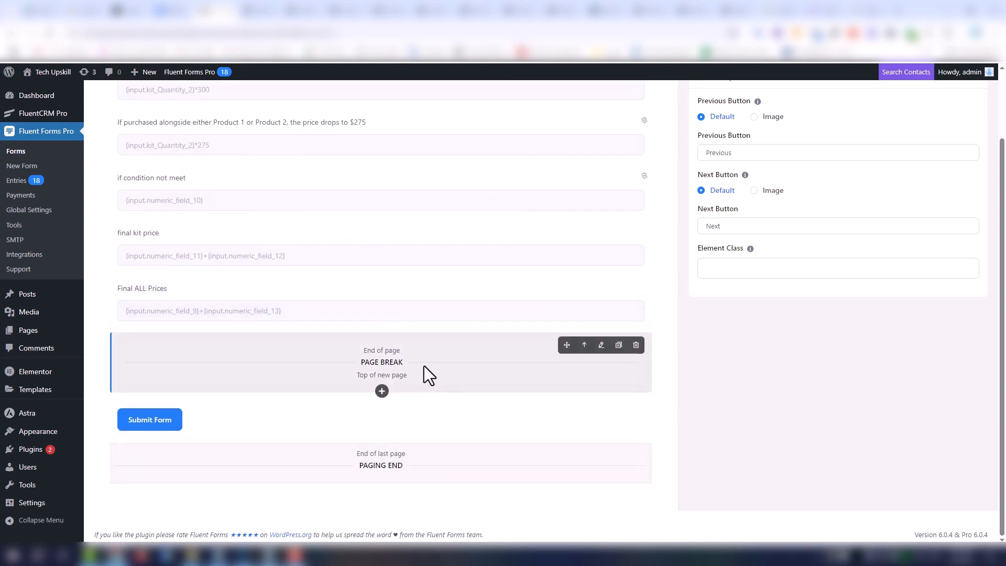
{"action": "scroll", "coordinate": [481, 361], "scroll_direction": "up", "scroll_amount": 2}
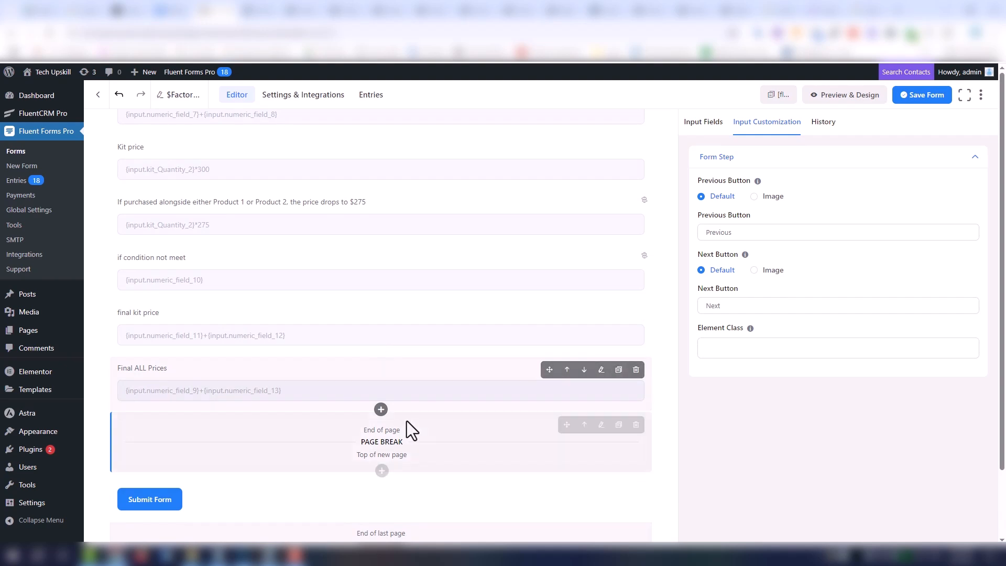
- Set the page break's Next Button text to "Get Price"
{"action": "left_click", "coordinate": [766, 343]}
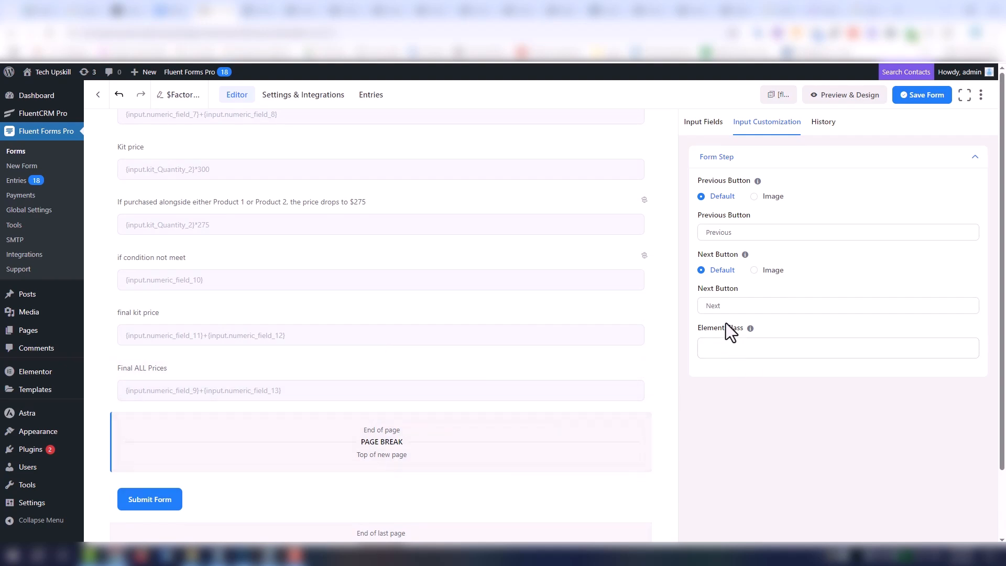
{"action": "left_click", "coordinate": [723, 307]}
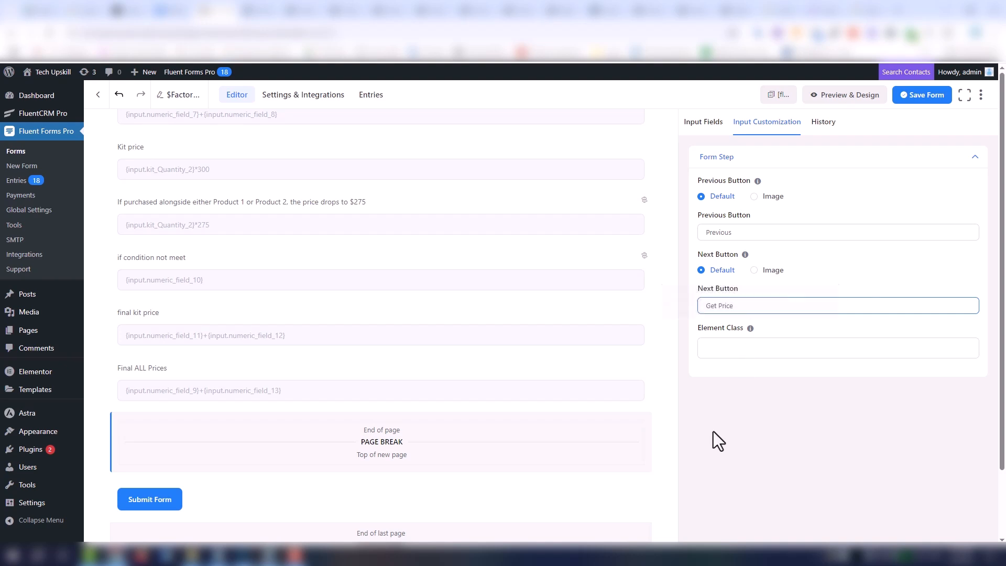
- Insert a Custom HTML block directly below the page break
{"action": "left_click", "coordinate": [419, 437]}
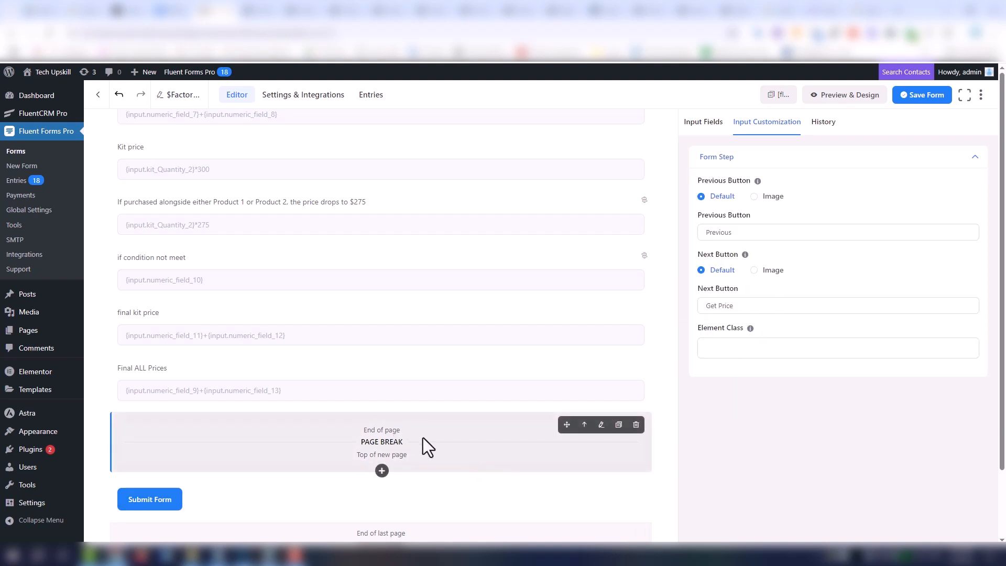
{"action": "scroll", "coordinate": [423, 439], "scroll_direction": "down", "scroll_amount": 1}
{"action": "left_click", "coordinate": [382, 419]}
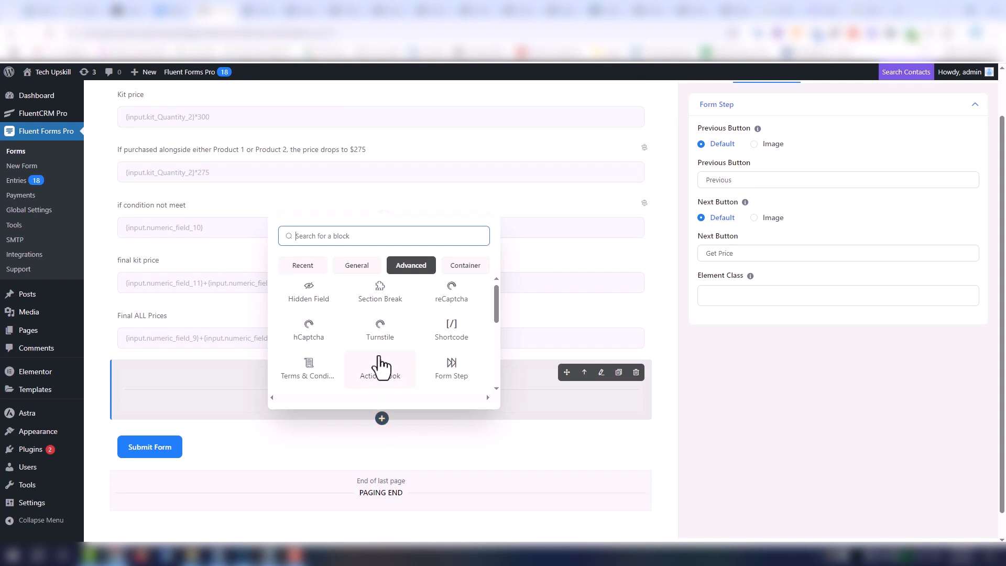
{"action": "type", "text": "ht"}
{"action": "left_click", "coordinate": [309, 296]}
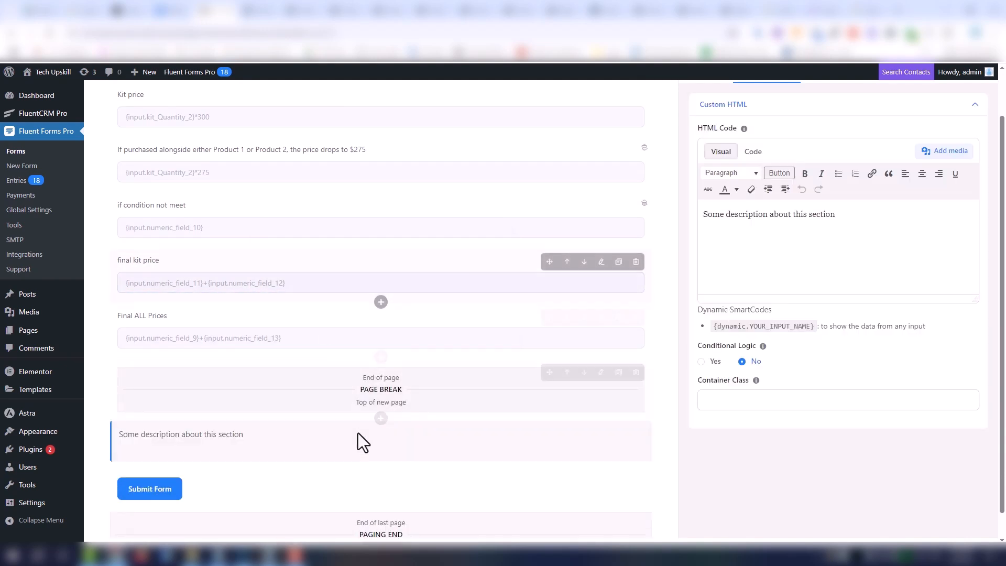
- Replace the Custom HTML block's default description with text beginning "Here the su"
{"action": "scroll", "coordinate": [738, 279], "scroll_direction": "up", "scroll_amount": 1}
{"action": "left_click", "coordinate": [860, 267]}
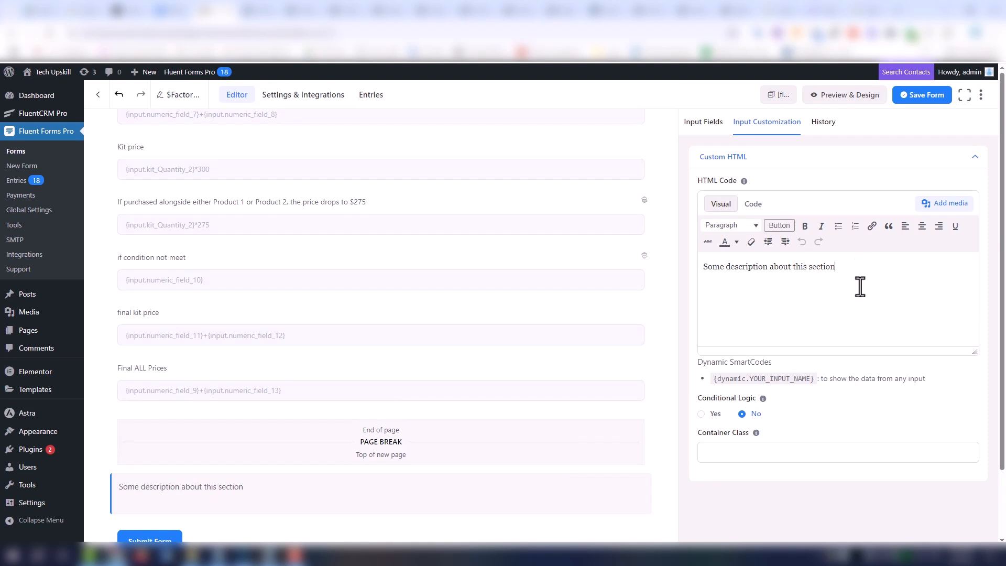
{"action": "key", "text": "ctrl+a"}
{"action": "type", "text": "H"}
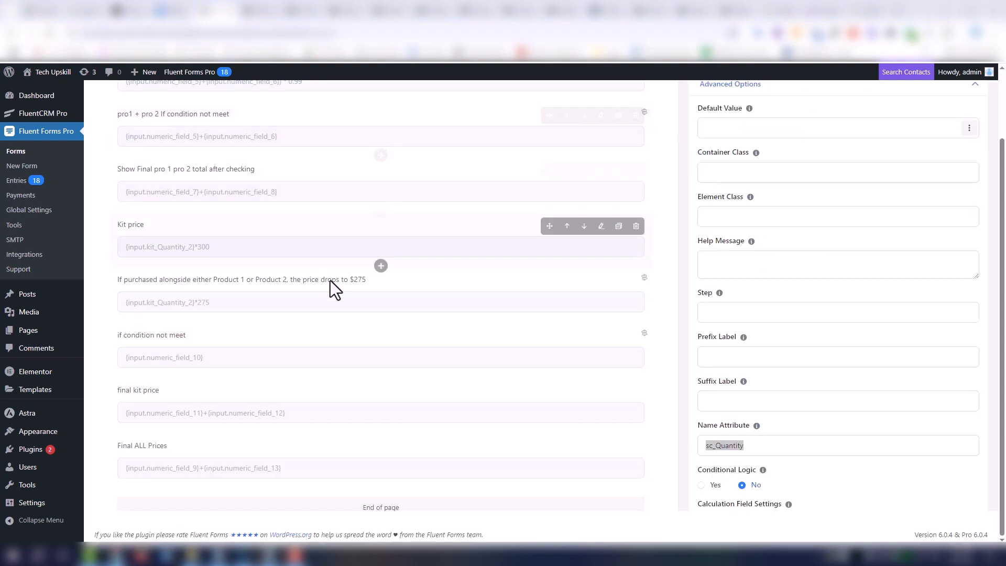
- Put the field name sc_Quantity into the Quantity cell of the Screen Protector row in the Custom HTML table
{"action": "scroll", "coordinate": [357, 328], "scroll_direction": "down", "scroll_amount": 4}
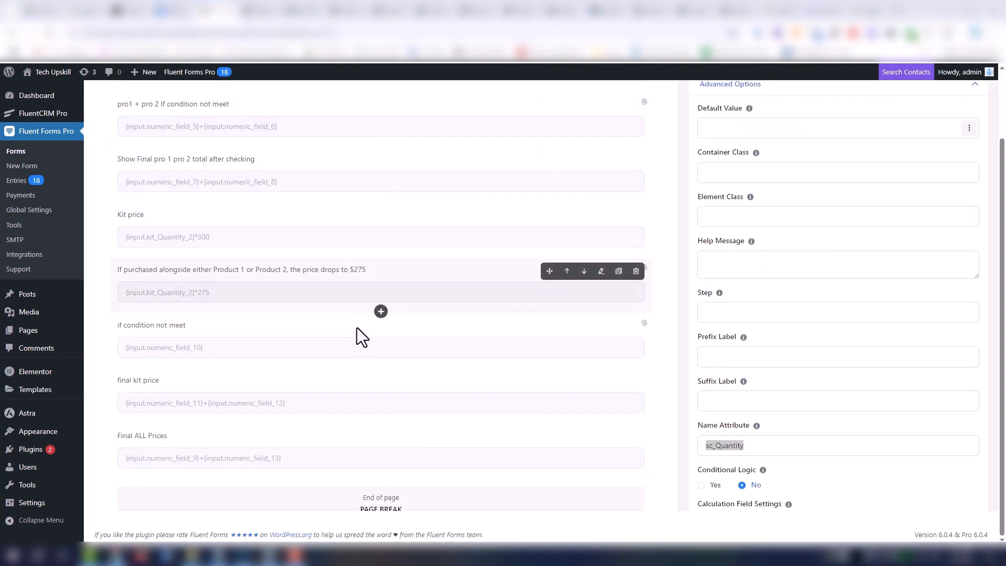
{"action": "left_click", "coordinate": [251, 354]}
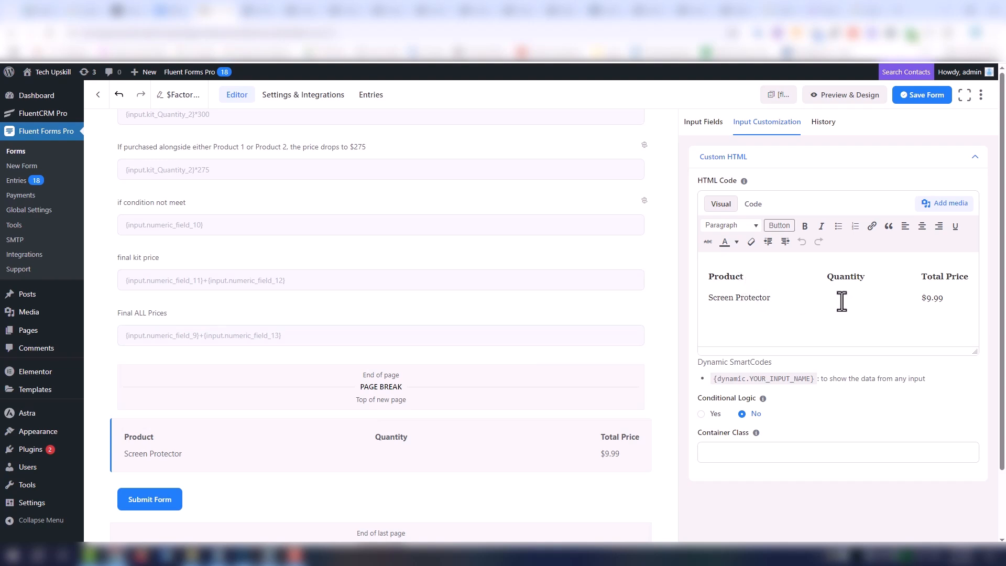
{"action": "type", "text": "sc_Quantity"}
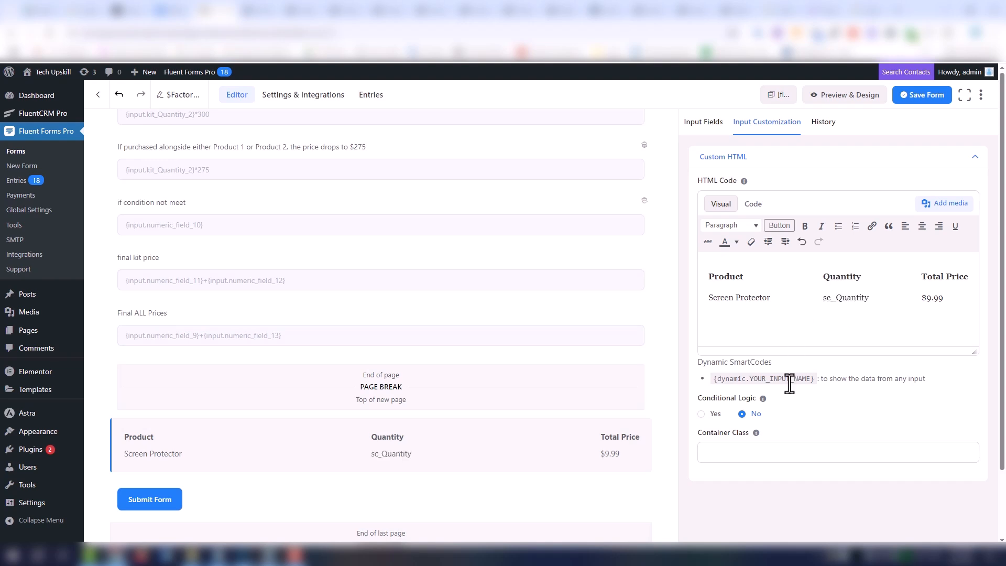
- Turn the Quantity cell of the Screen Protector row into the dynamic smartcode {dynamic.sc_Quantity}, based on the {dynamic.YOUR_INPUT_NAME} pattern
{"action": "left_click_drag", "start_coordinate": [814, 381], "coordinate": [711, 378]}
{"action": "key", "text": "ctrl+c"}
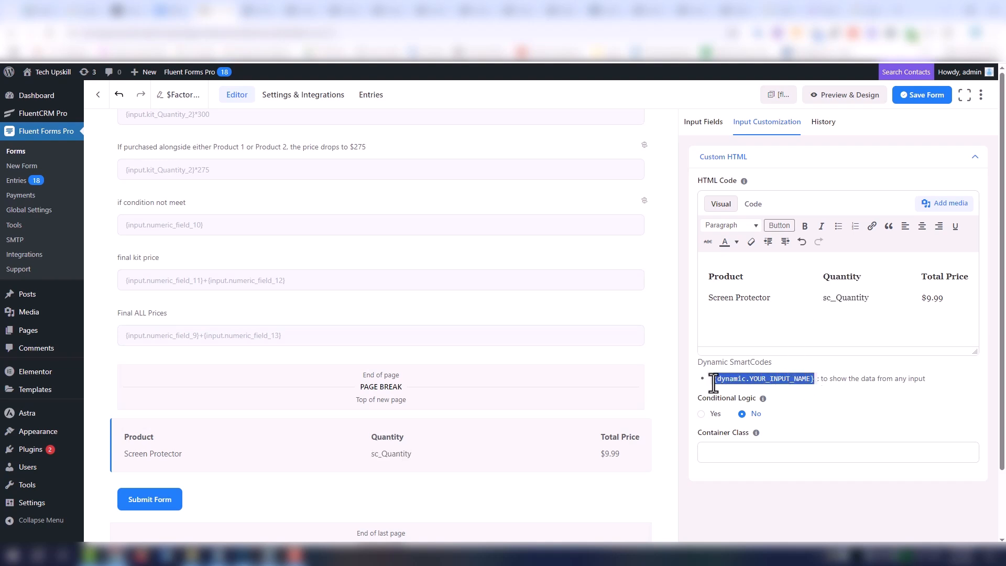
{"action": "left_click", "coordinate": [824, 297]}
{"action": "key", "text": "ctrl+v"}
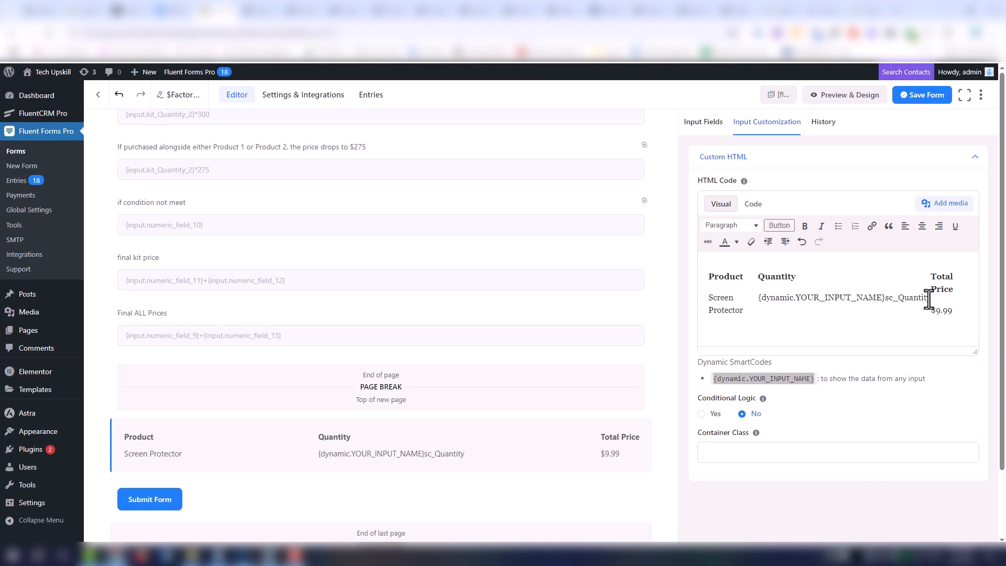
{"action": "left_click_drag", "start_coordinate": [925, 299], "coordinate": [821, 306]}
{"action": "key", "text": "BackSpace"}
{"action": "key", "text": "ctrl+v"}
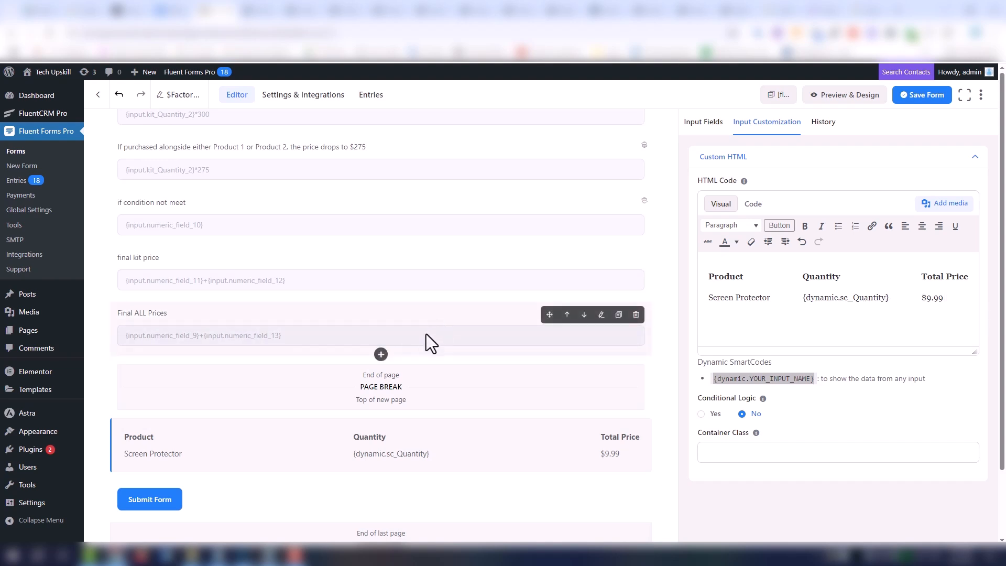
- Copy the Total Screen price field's name attribute numeric_field_5 and paste it over 9.99 in the Screen Protector row's Total Price cell
{"action": "scroll", "coordinate": [432, 326], "scroll_direction": "up", "scroll_amount": 5}
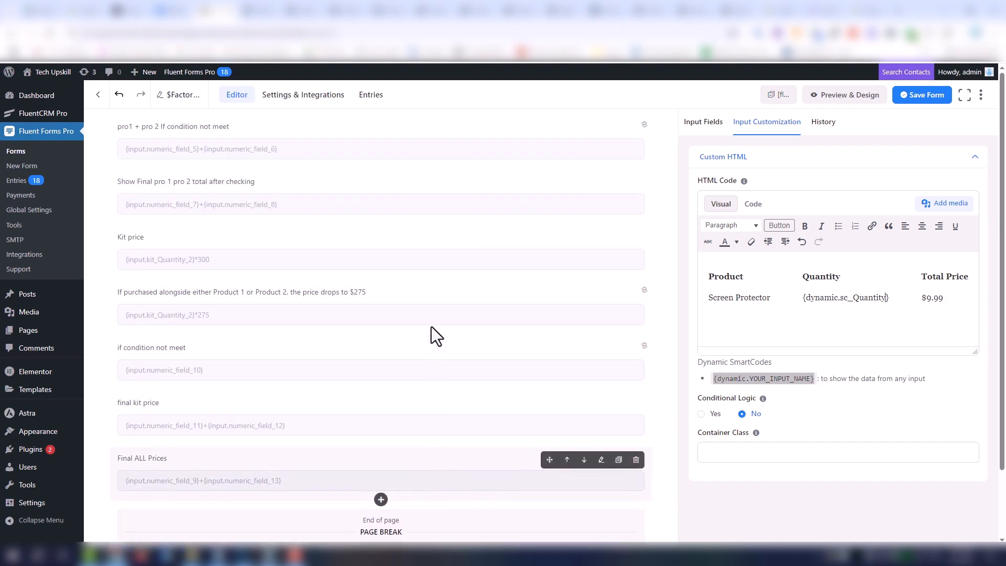
{"action": "scroll", "coordinate": [232, 314], "scroll_direction": "up", "scroll_amount": 5}
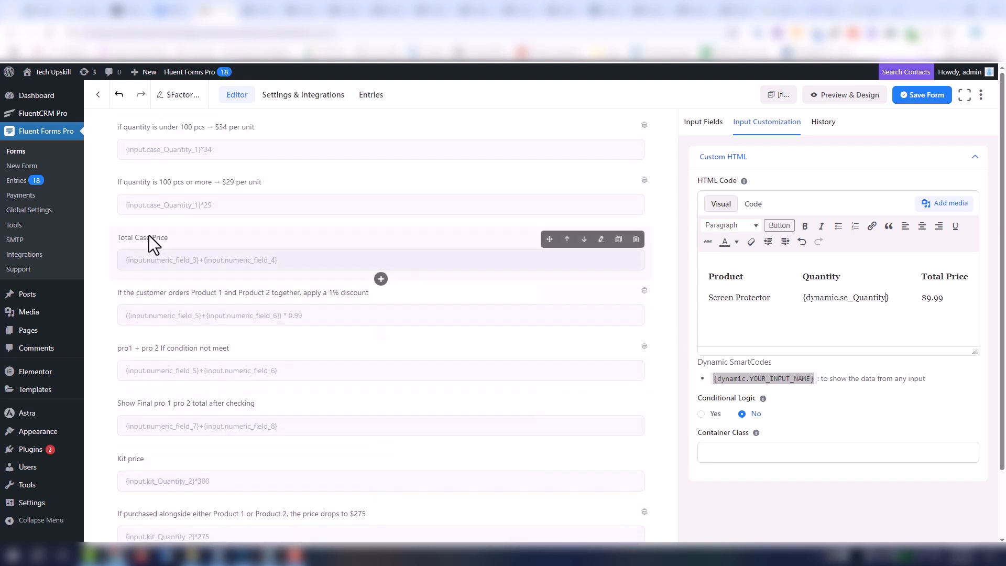
{"action": "left_click", "coordinate": [208, 247]}
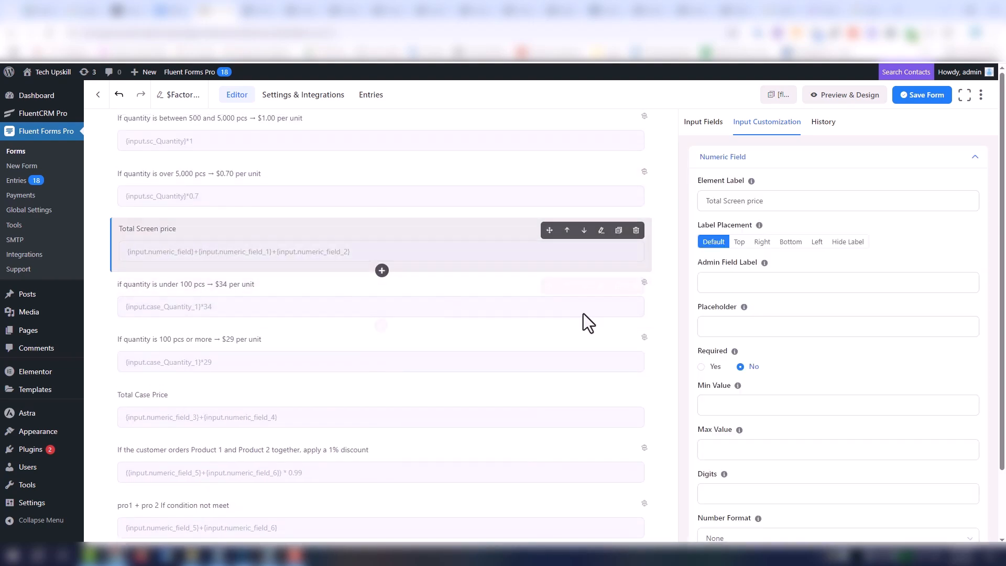
{"action": "scroll", "coordinate": [921, 388], "scroll_direction": "down", "scroll_amount": 1}
{"action": "left_click", "coordinate": [806, 485]}
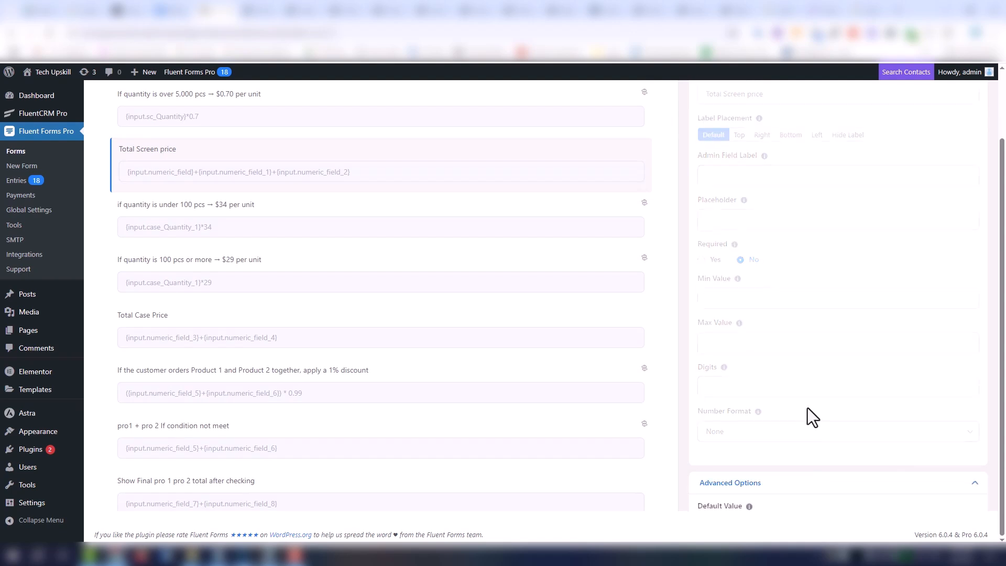
{"action": "scroll", "coordinate": [807, 418], "scroll_direction": "down", "scroll_amount": 5}
{"action": "left_click_drag", "start_coordinate": [764, 332], "coordinate": [693, 334]}
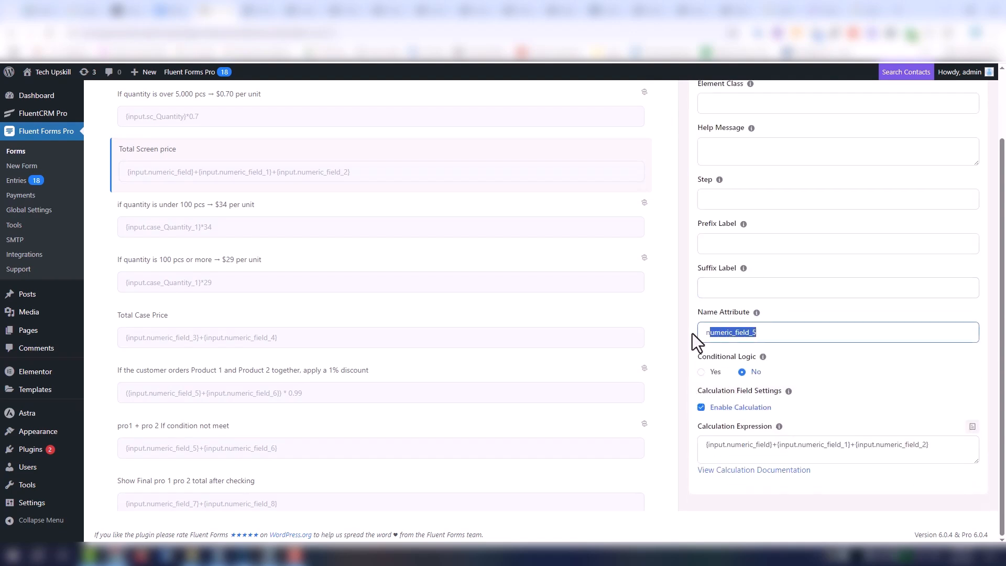
{"action": "scroll", "coordinate": [461, 387], "scroll_direction": "down", "scroll_amount": 2}
{"action": "scroll", "coordinate": [461, 388], "scroll_direction": "down", "scroll_amount": 6}
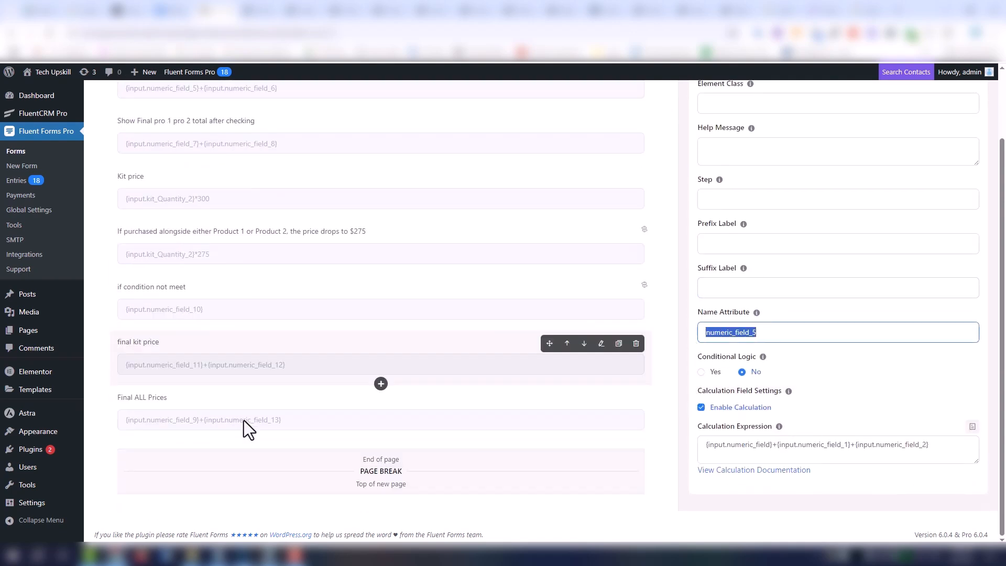
{"action": "left_click", "coordinate": [439, 419]}
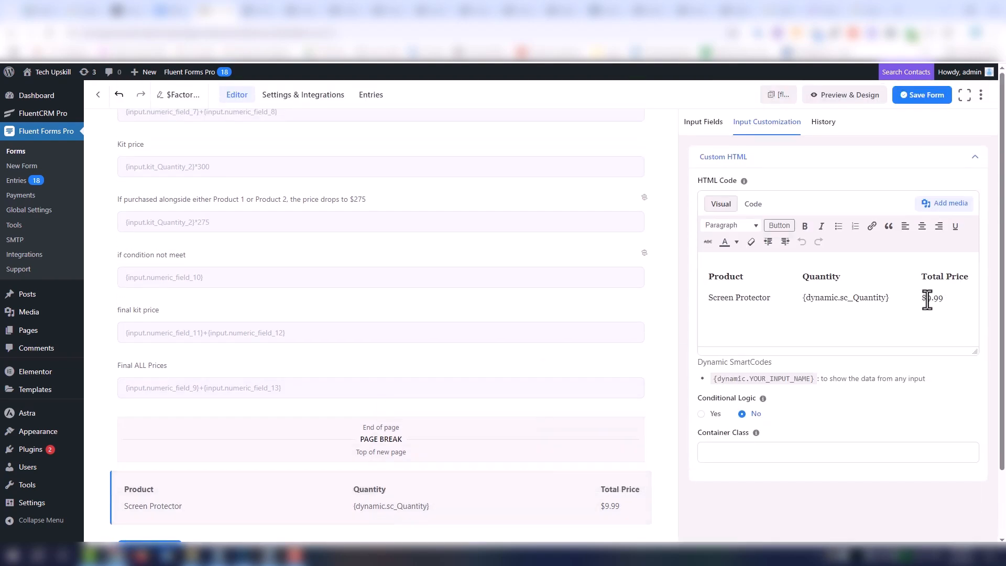
{"action": "left_click_drag", "start_coordinate": [931, 299], "coordinate": [946, 300]}
{"action": "key", "text": "ctrl+v"}
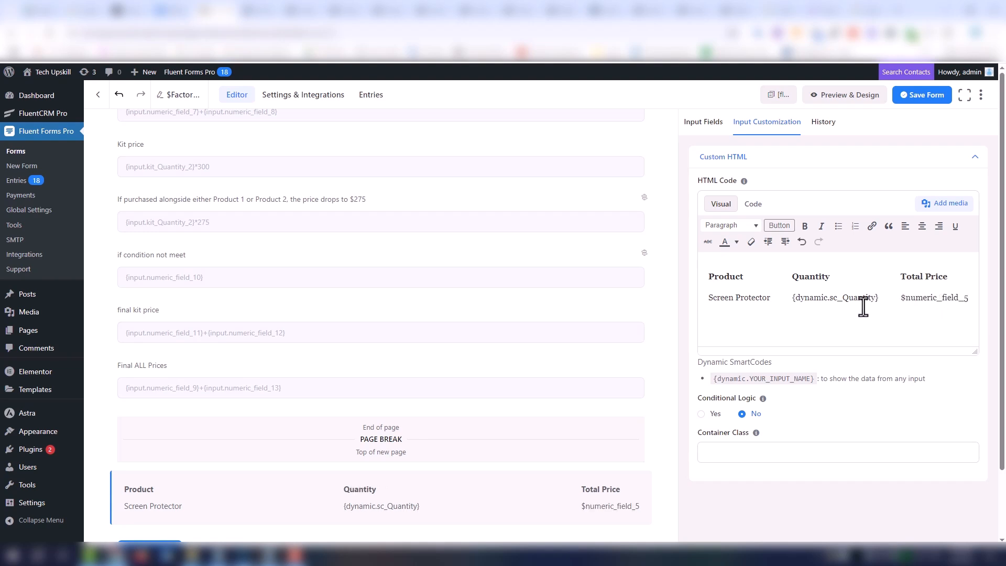
- Move the dollar sign in the Screen Protector row's Total Price cell behind numeric_field_5
{"action": "key", "text": "BackSpace"}
{"action": "left_click", "coordinate": [969, 299]}
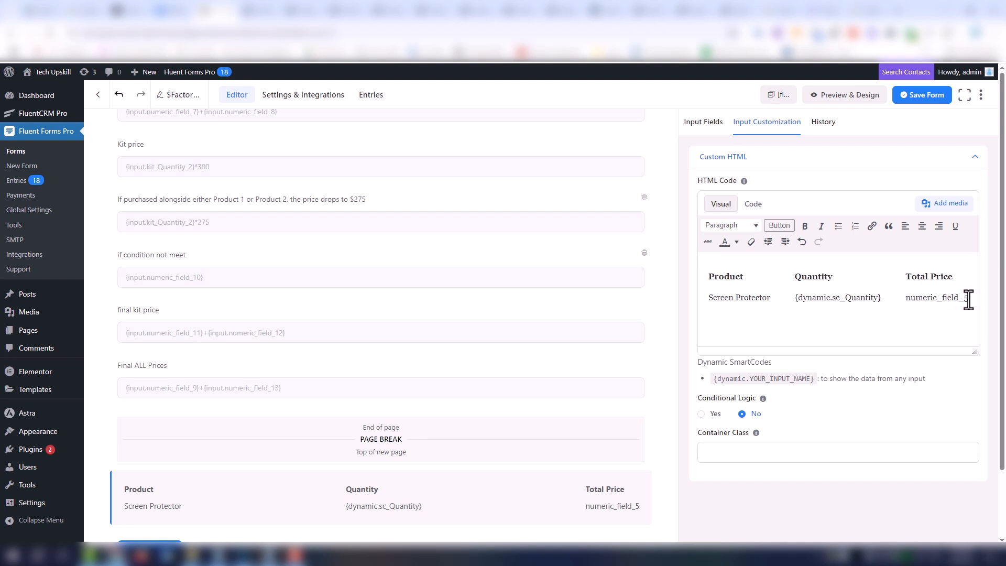
{"action": "type", "text": "$"}
- Convert numeric_field_5 in the Total Price cell into {dynamic.numeric_field_5} by reusing the Quantity cell's smartcode, keeping the trailing dollar sign
{"action": "left_click_drag", "start_coordinate": [878, 298], "coordinate": [787, 298]}
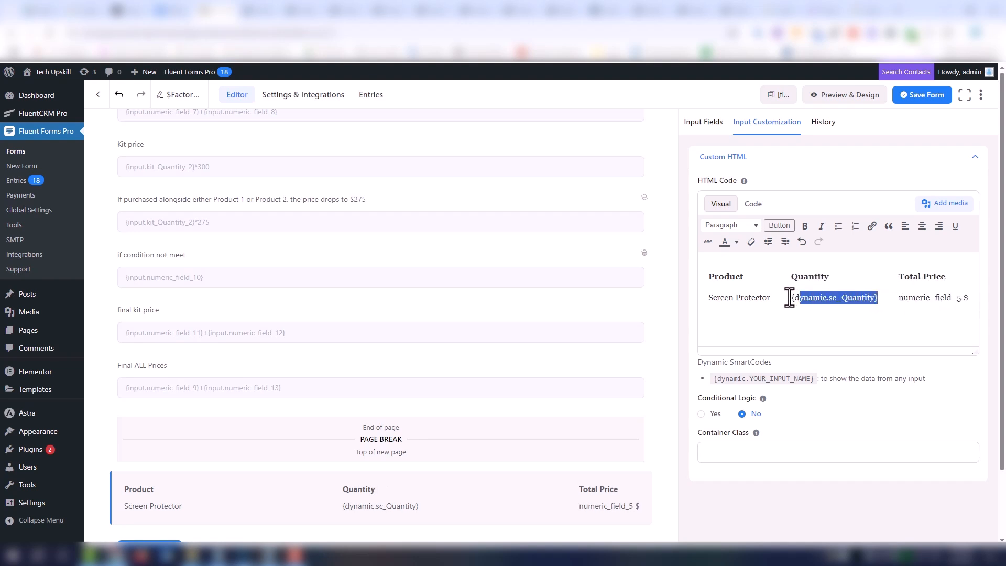
{"action": "key", "text": "ctrl+c"}
{"action": "left_click", "coordinate": [901, 297]}
{"action": "key", "text": "ctrl+v"}
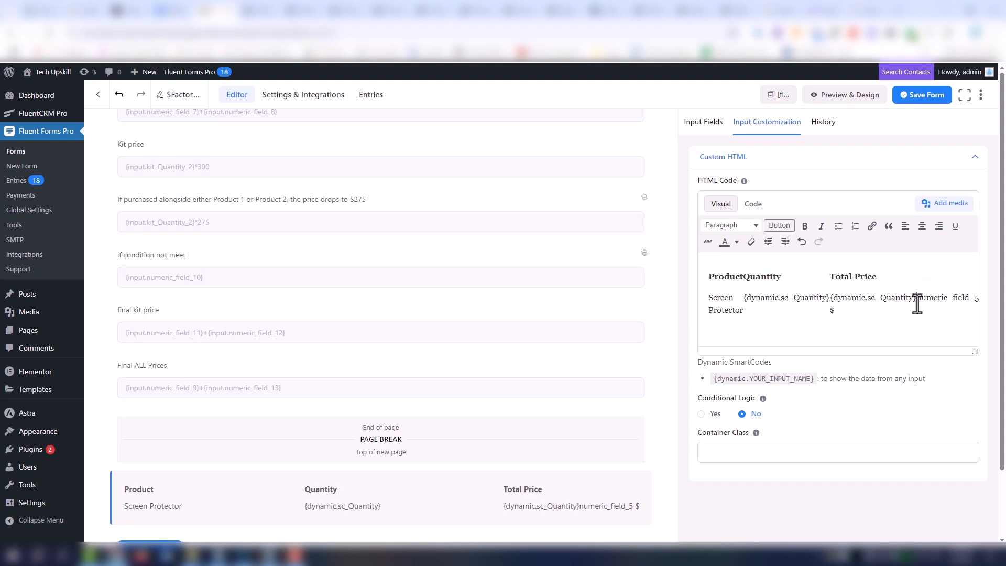
{"action": "left_click", "coordinate": [968, 300], "text": "shift"}
{"action": "left_click", "coordinate": [978, 300], "text": "shift"}
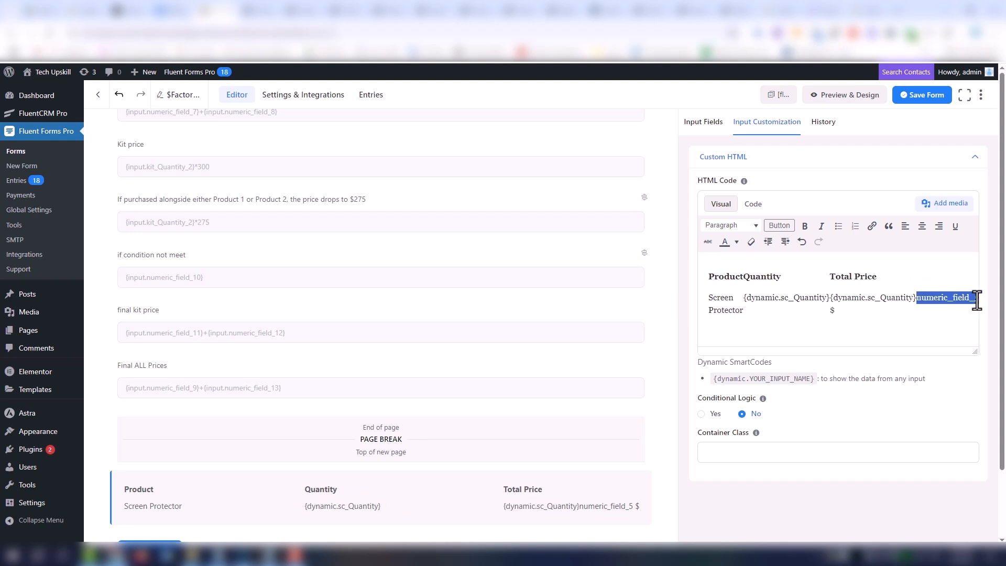
{"action": "key", "text": "ctrl+x"}
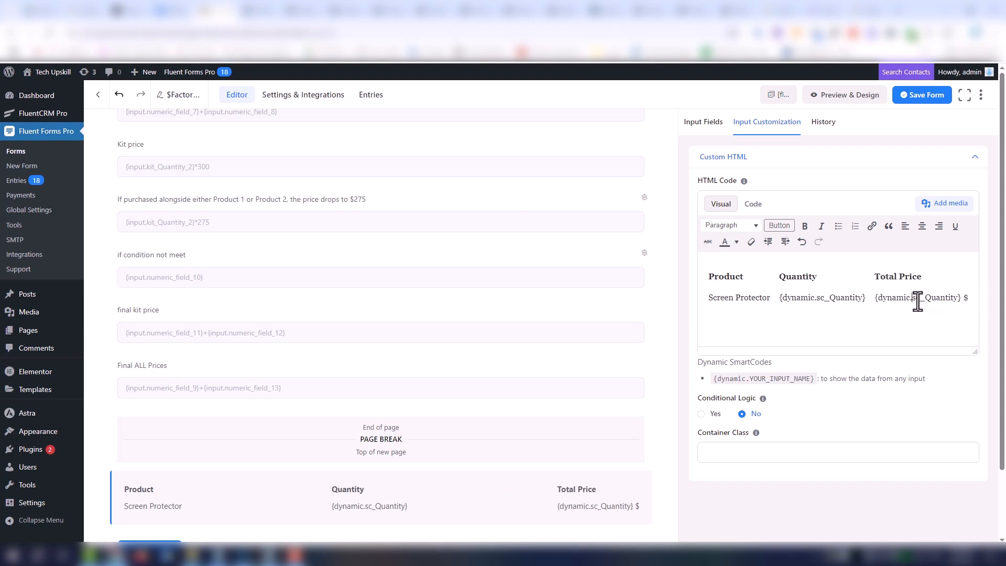
{"action": "left_click_drag", "start_coordinate": [913, 299], "coordinate": [957, 303]}
{"action": "key", "text": "ctrl+v"}
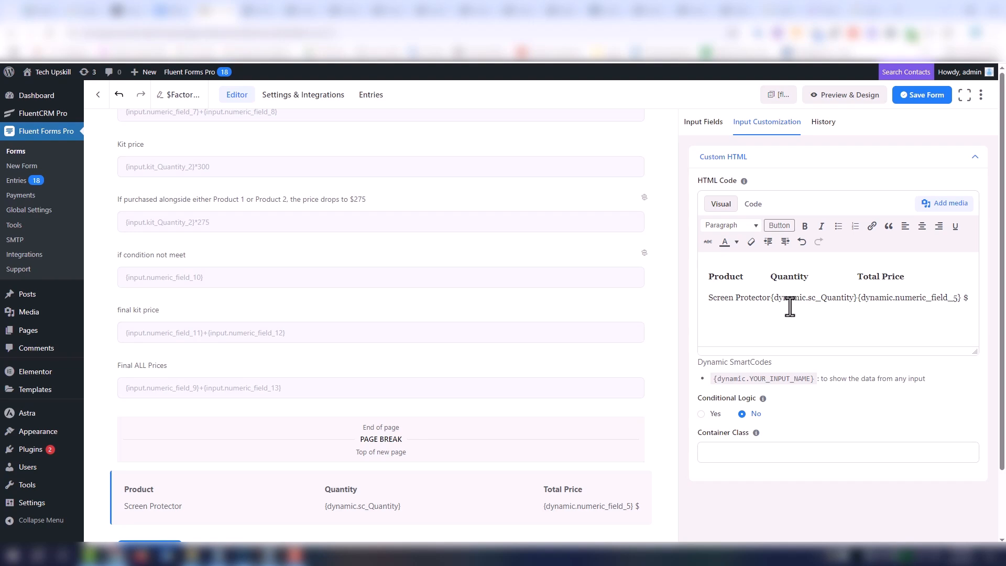
{"action": "left_click", "coordinate": [857, 300]}
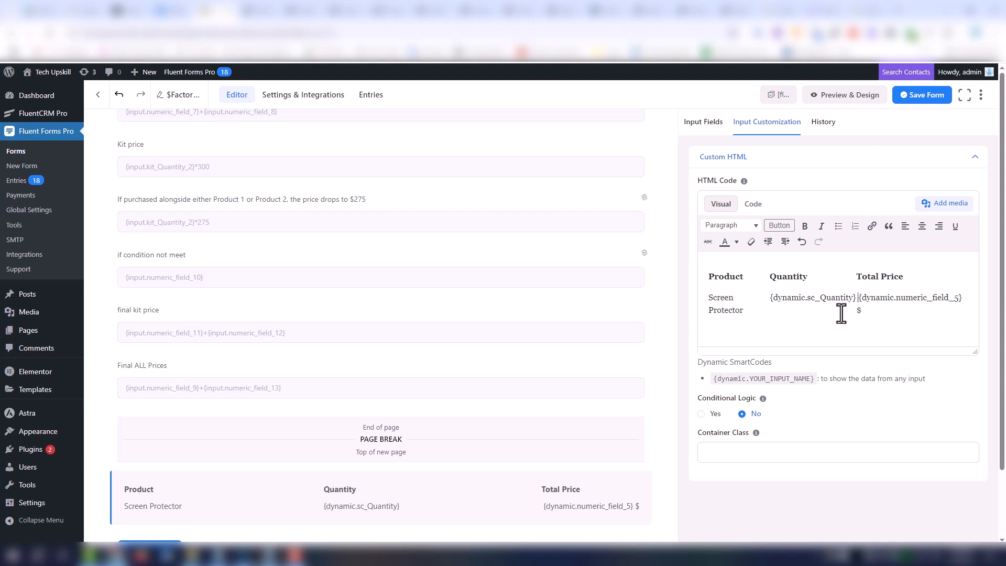
{"action": "key", "text": "ctrl+z"}
{"action": "left_click", "coordinate": [770, 299]}
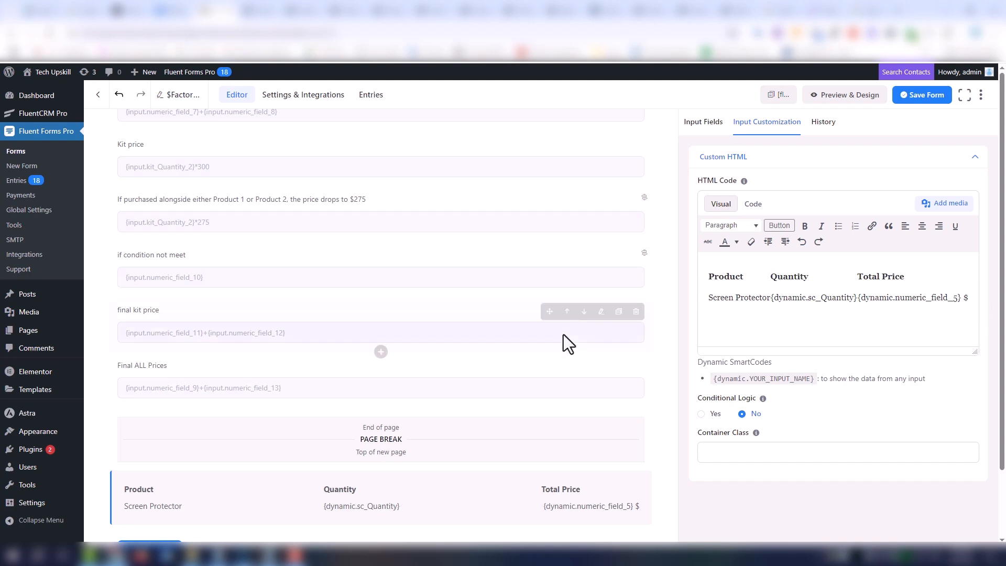
- Save the form and set the Email field's Required option to No
{"action": "left_click", "coordinate": [910, 100]}
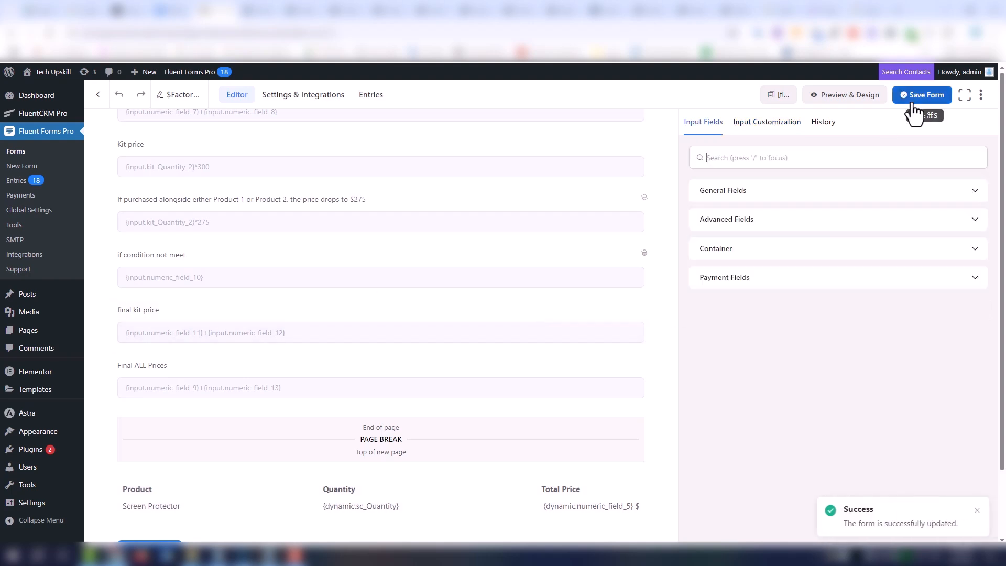
{"action": "left_click", "coordinate": [710, 163]}
{"action": "scroll", "coordinate": [425, 254], "scroll_direction": "up", "scroll_amount": 10}
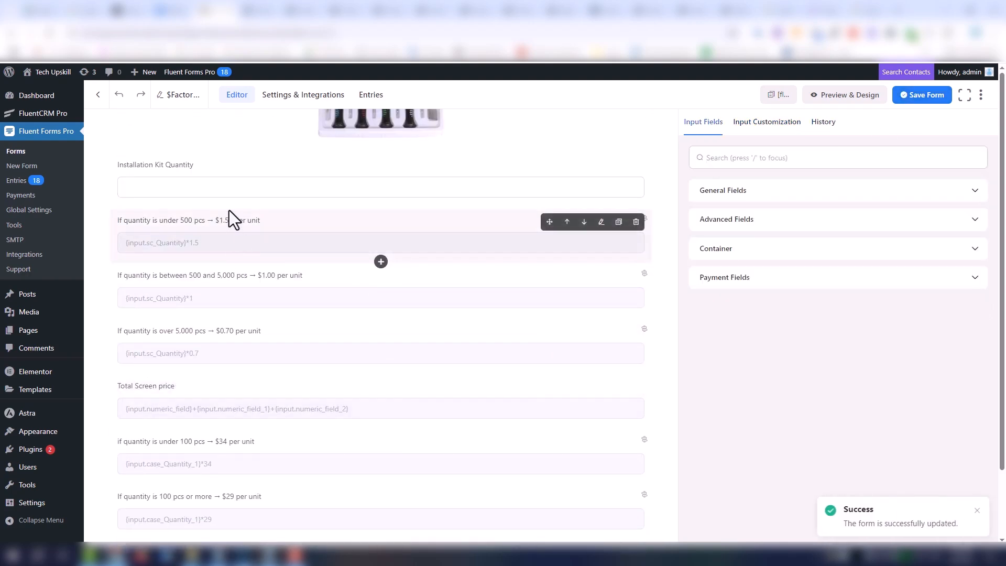
{"action": "scroll", "coordinate": [253, 256], "scroll_direction": "up", "scroll_amount": 10}
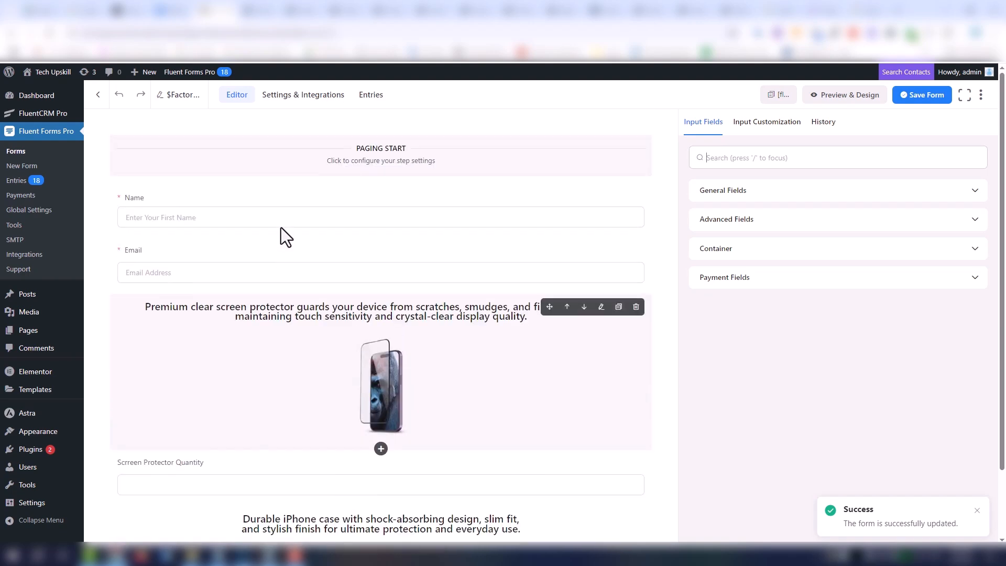
{"action": "left_click", "coordinate": [209, 261]}
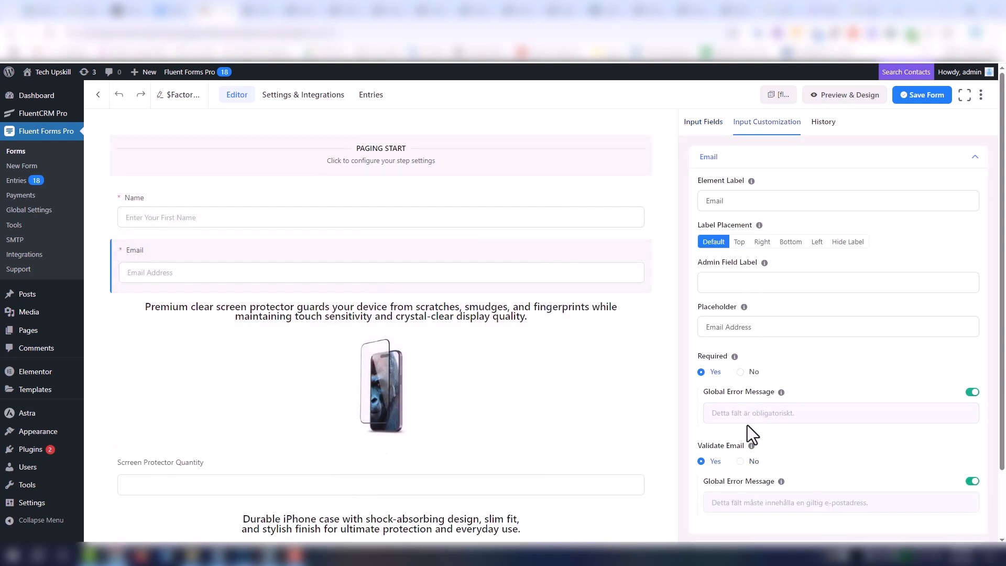
{"action": "left_click", "coordinate": [741, 371]}
- Expand the Name subfield's settings in the Name field and set its Required option to No
{"action": "left_click", "coordinate": [315, 224]}
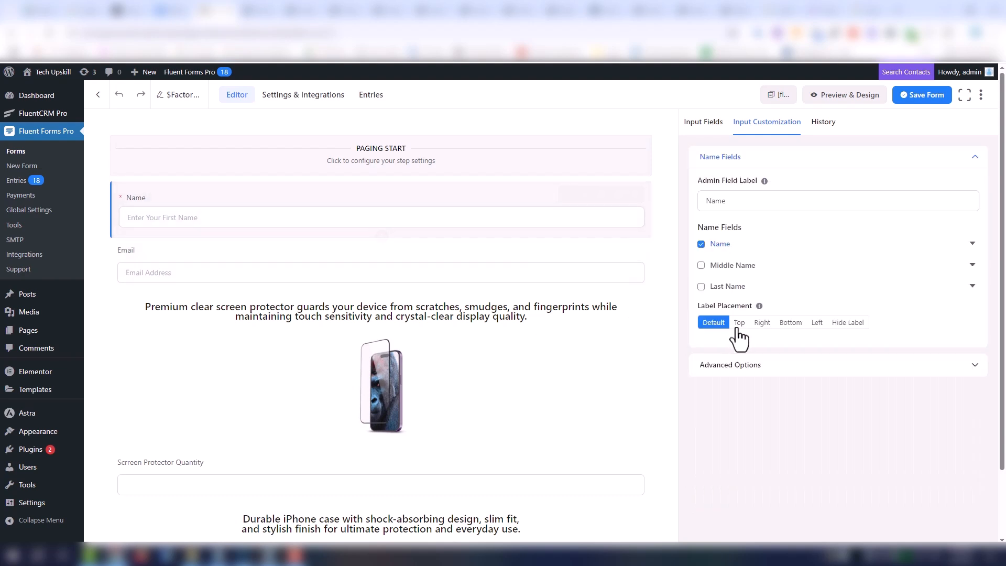
{"action": "left_click", "coordinate": [973, 244]}
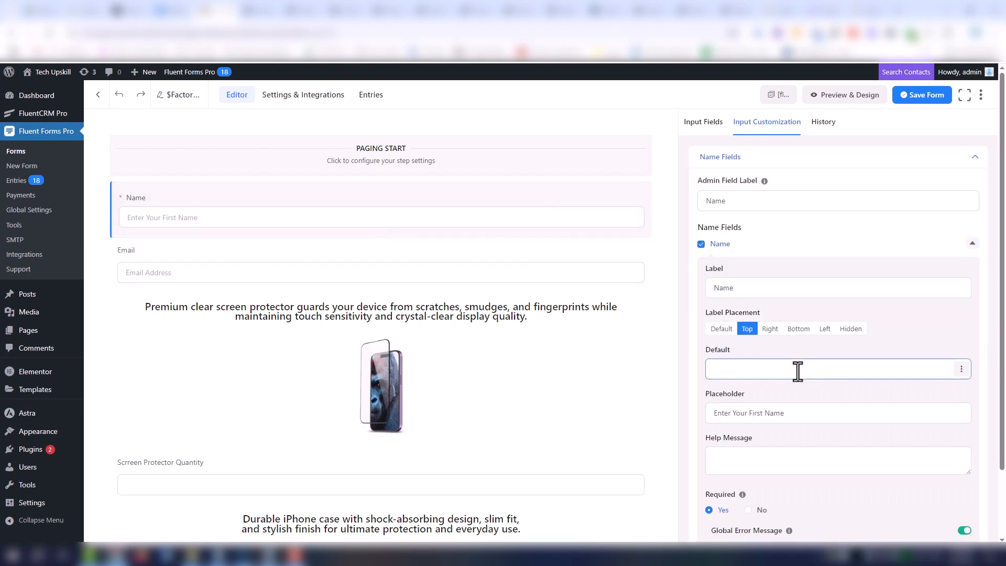
{"action": "left_click", "coordinate": [748, 505]}
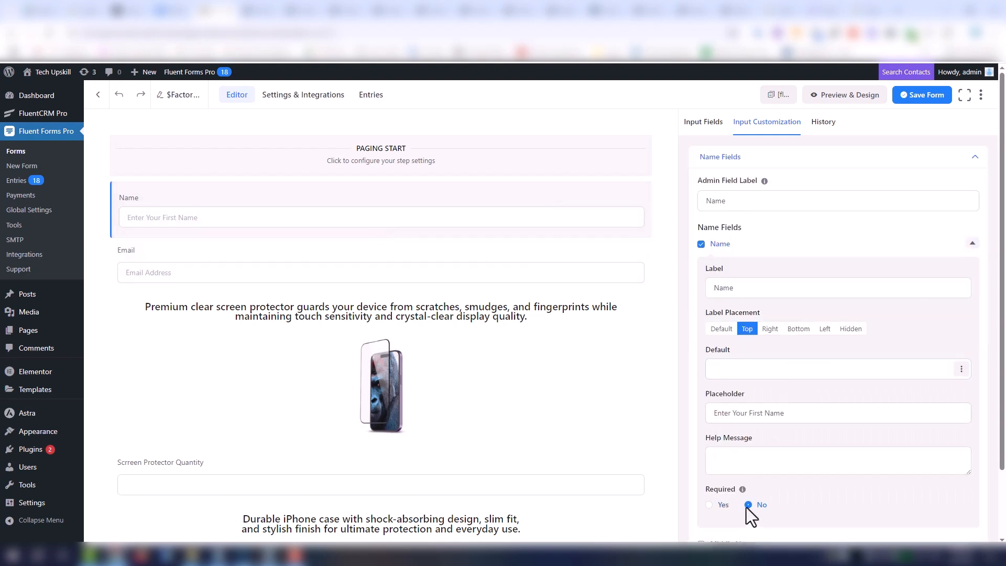
- Save the form and open its preview
{"action": "left_click", "coordinate": [921, 96]}
{"action": "left_click", "coordinate": [844, 102]}
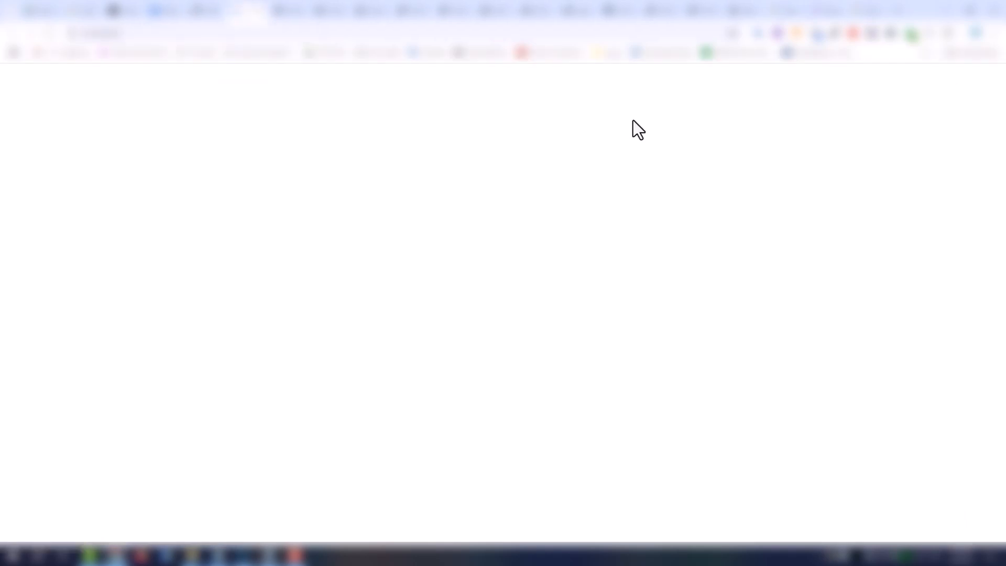
- Test the preview with a Screen Protector Quantity of 10, get the price, and show the order summary in desktop size
{"action": "scroll", "coordinate": [156, 304], "scroll_direction": "down", "scroll_amount": 4}
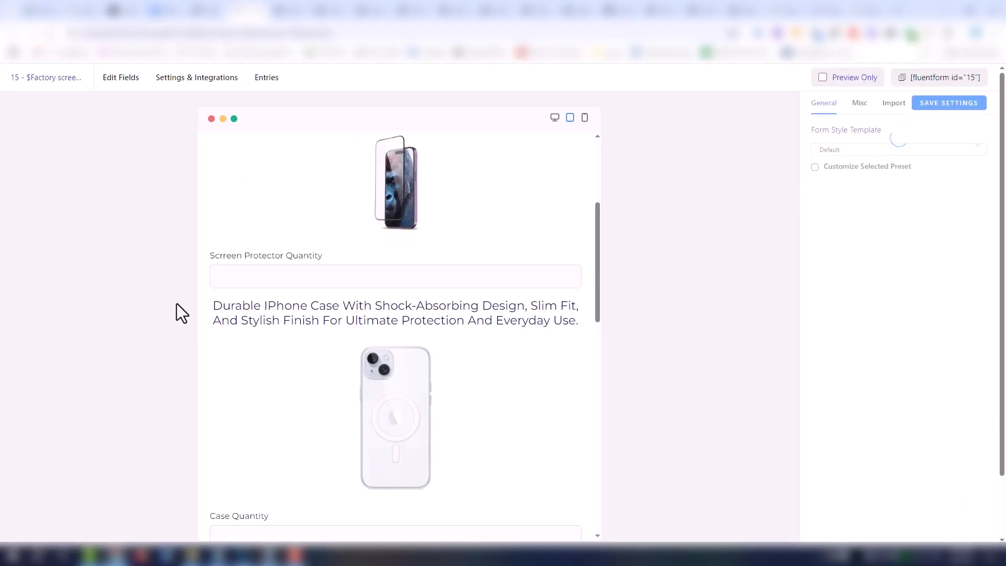
{"action": "left_click", "coordinate": [322, 284]}
{"action": "type", "text": "10"}
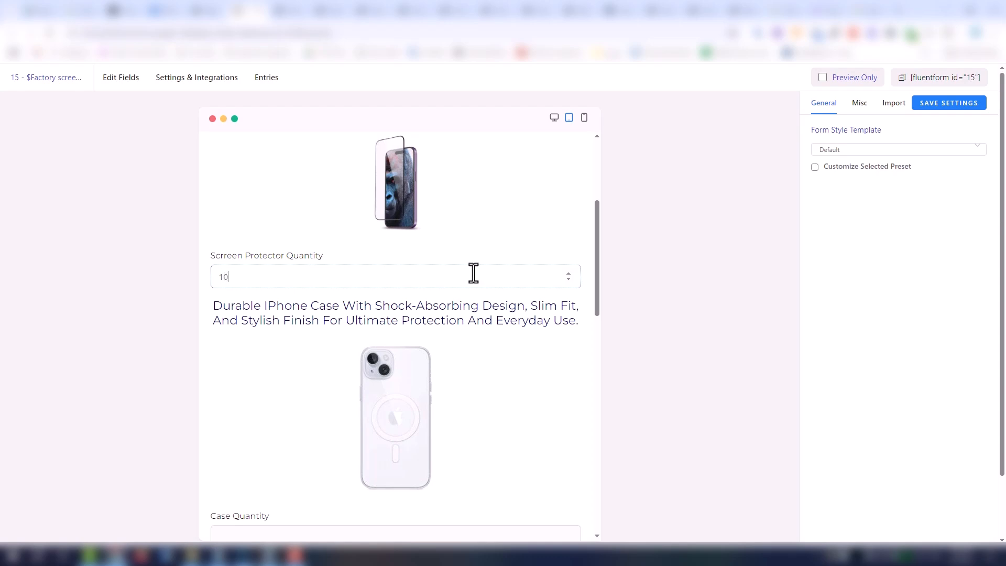
{"action": "left_click_drag", "start_coordinate": [597, 259], "coordinate": [589, 511]}
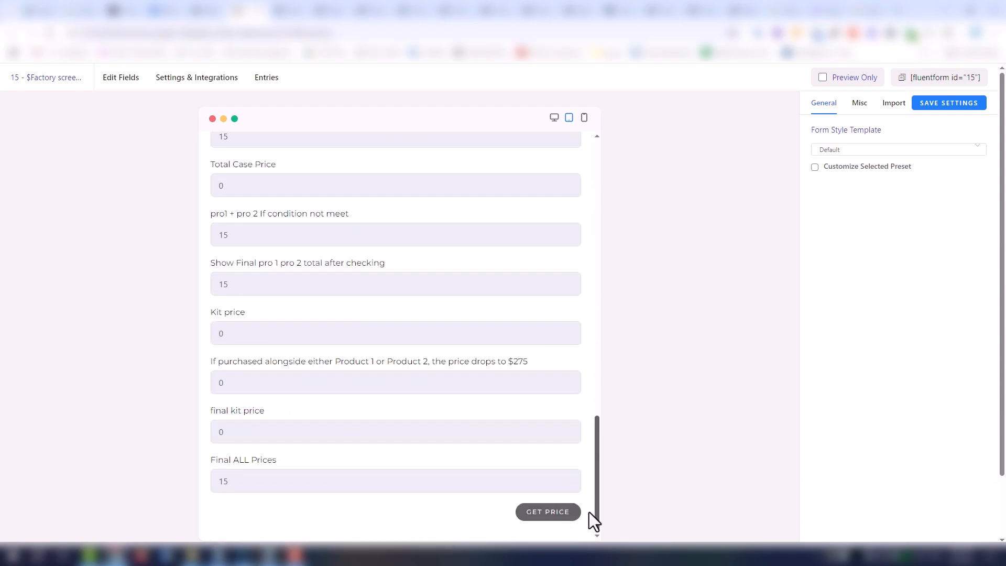
{"action": "left_click", "coordinate": [554, 516]}
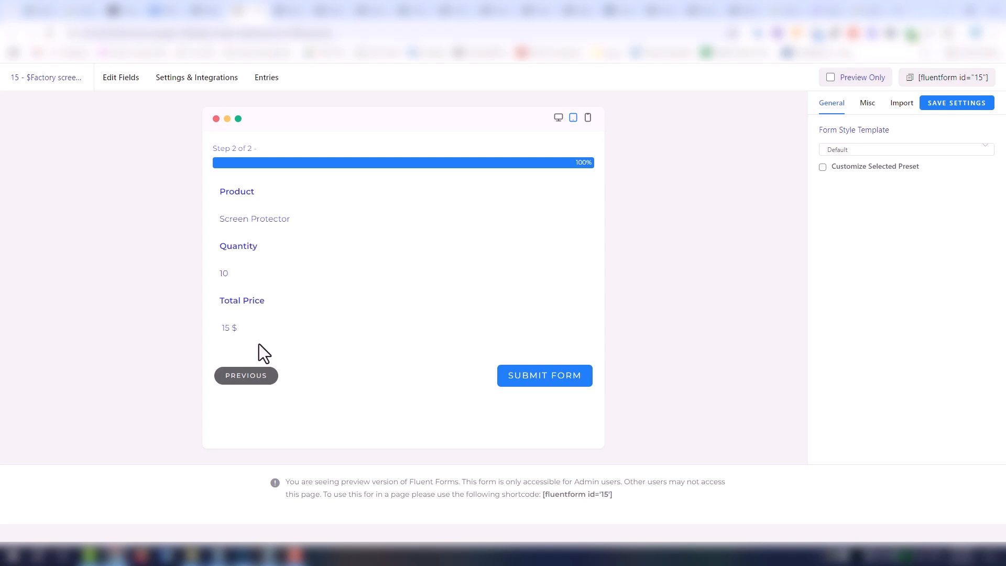
{"action": "left_click", "coordinate": [558, 118]}
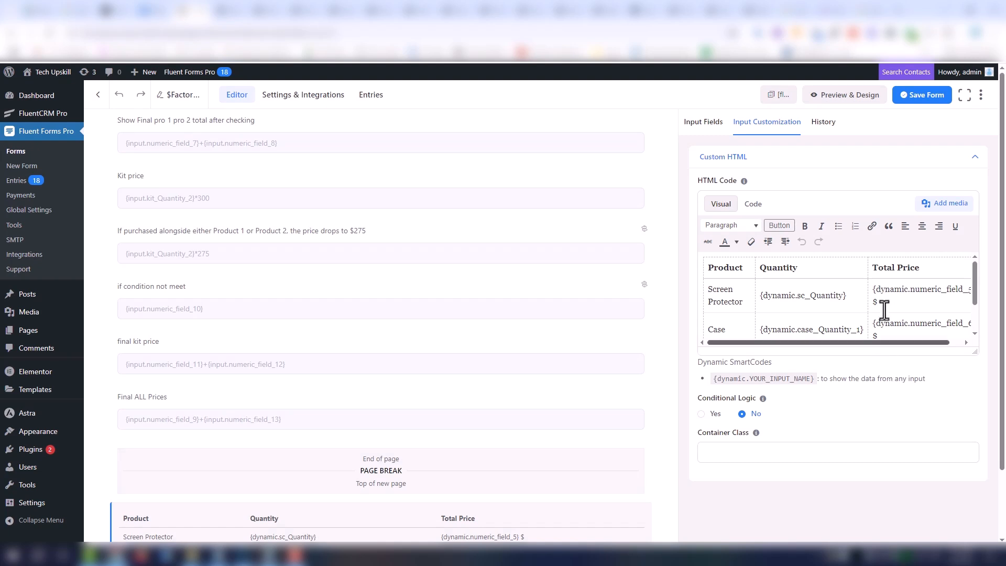
- Review the order summary table's HTML code and visual layout in the Custom HTML field
{"action": "scroll", "coordinate": [886, 304], "scroll_direction": "down", "scroll_amount": 2}
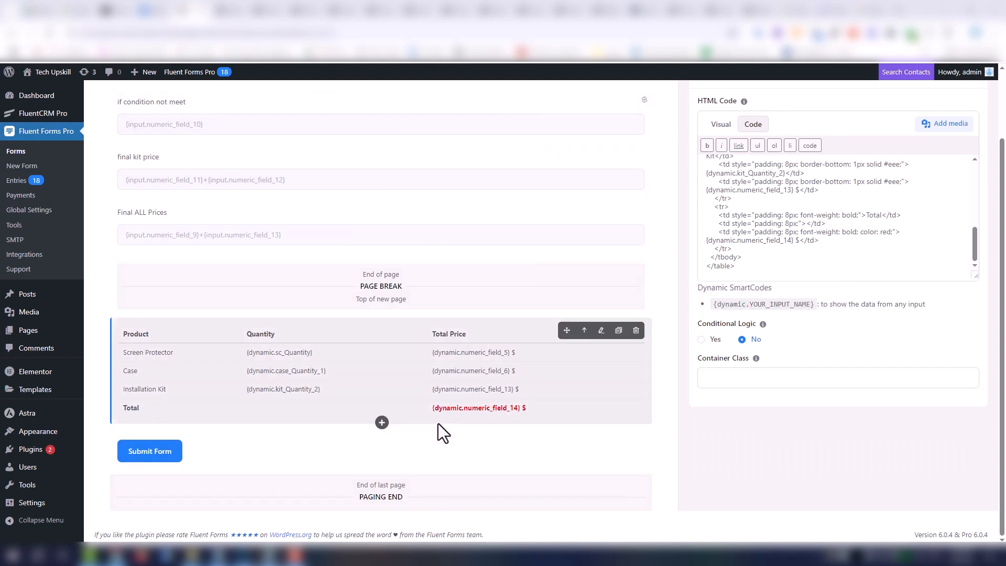
{"action": "left_click", "coordinate": [720, 124]}
{"action": "scroll", "coordinate": [833, 213], "scroll_direction": "down", "scroll_amount": 3}
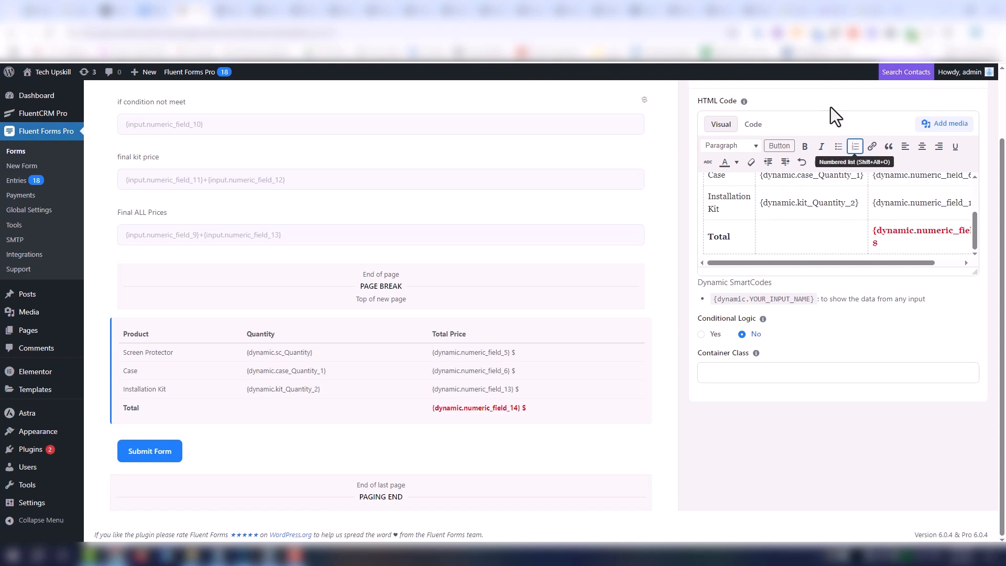
{"action": "scroll", "coordinate": [872, 188], "scroll_direction": "up", "scroll_amount": 3}
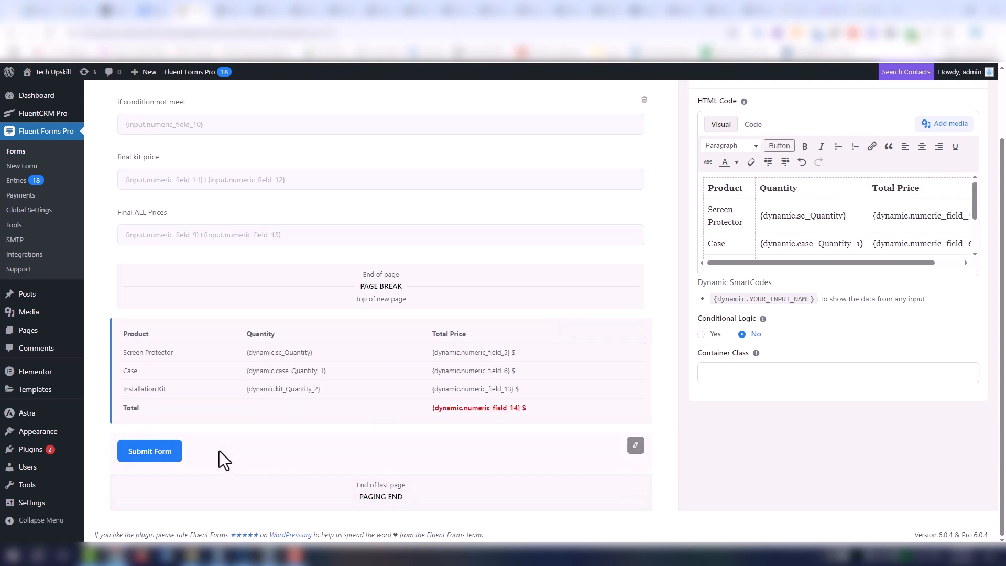
- Enter ff-hidden as the Submit Button's container class in its advanced options and copy that text
{"action": "left_click", "coordinate": [198, 465]}
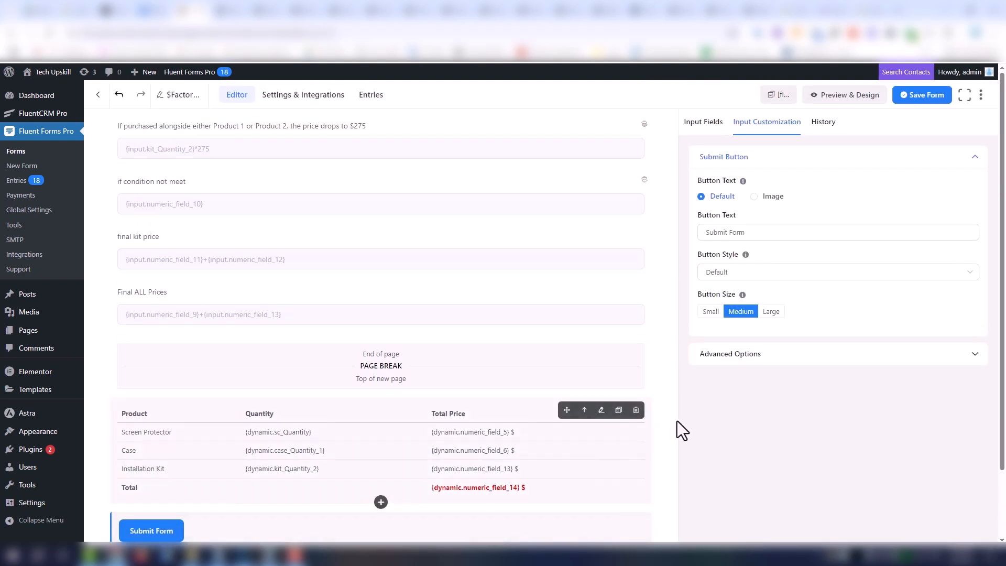
{"action": "scroll", "coordinate": [707, 430], "scroll_direction": "down", "scroll_amount": 2}
{"action": "scroll", "coordinate": [705, 421], "scroll_direction": "up", "scroll_amount": 2}
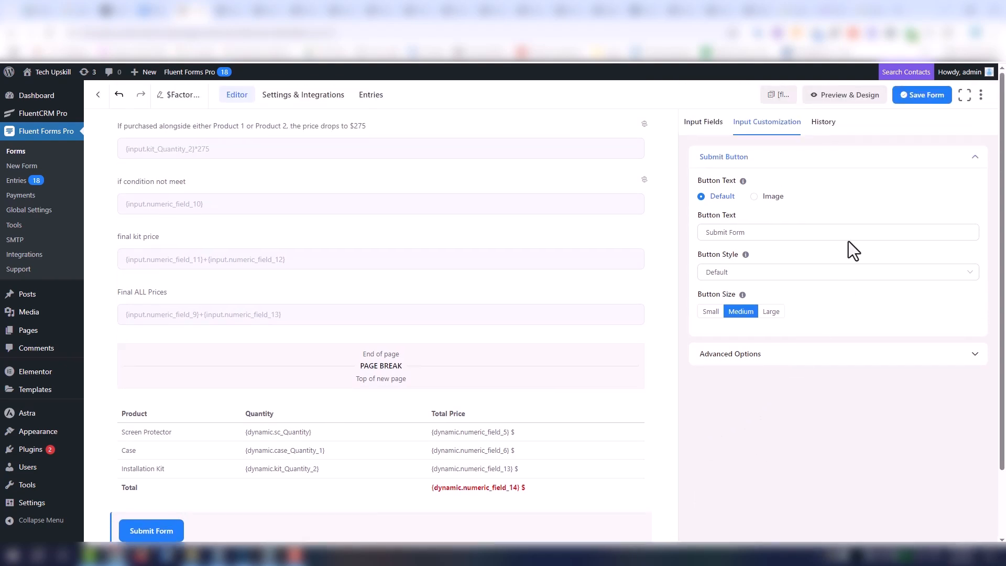
{"action": "scroll", "coordinate": [673, 388], "scroll_direction": "down", "scroll_amount": 1}
{"action": "mouse_move", "coordinate": [635, 494]}
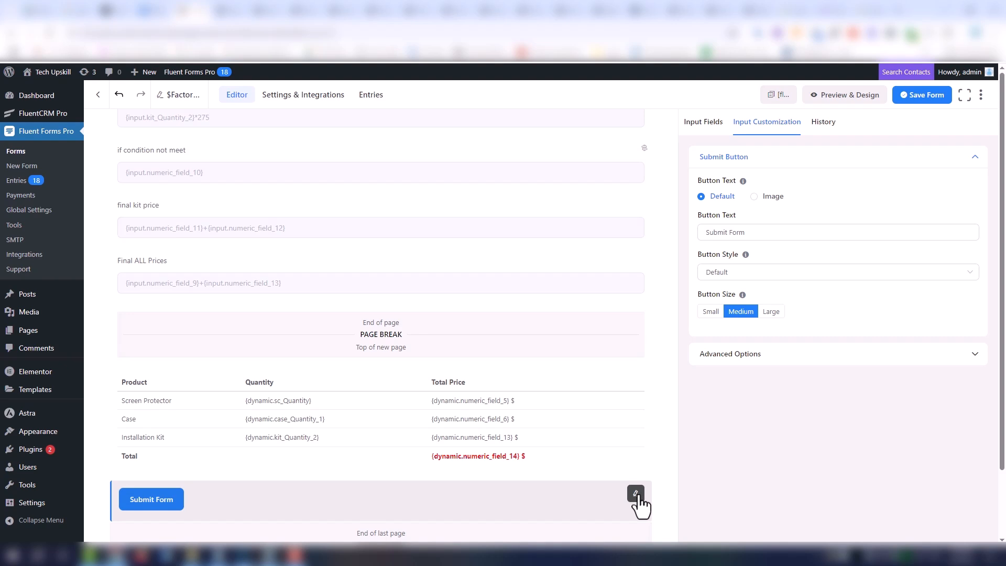
{"action": "left_click", "coordinate": [821, 356]}
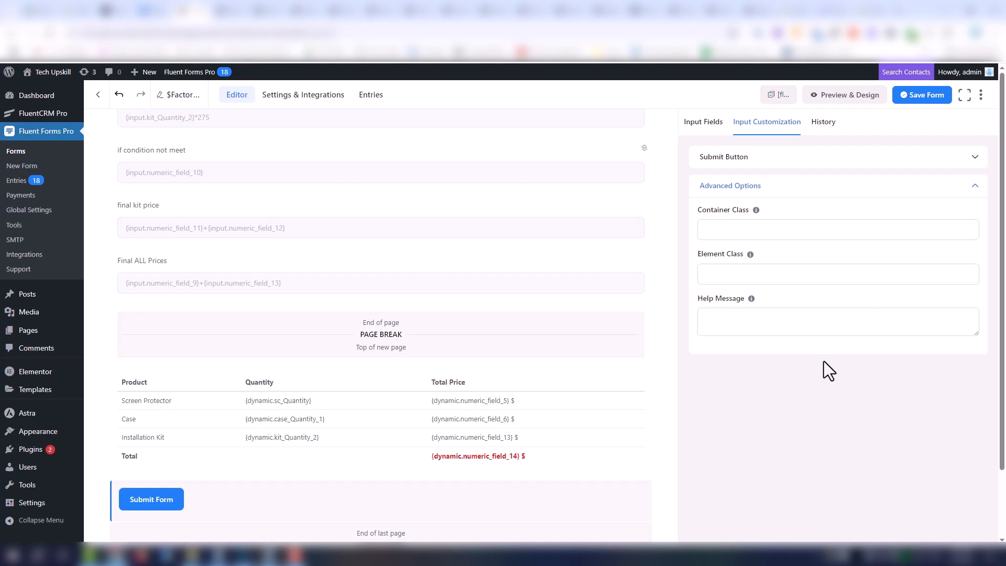
{"action": "scroll", "coordinate": [533, 411], "scroll_direction": "down", "scroll_amount": 2}
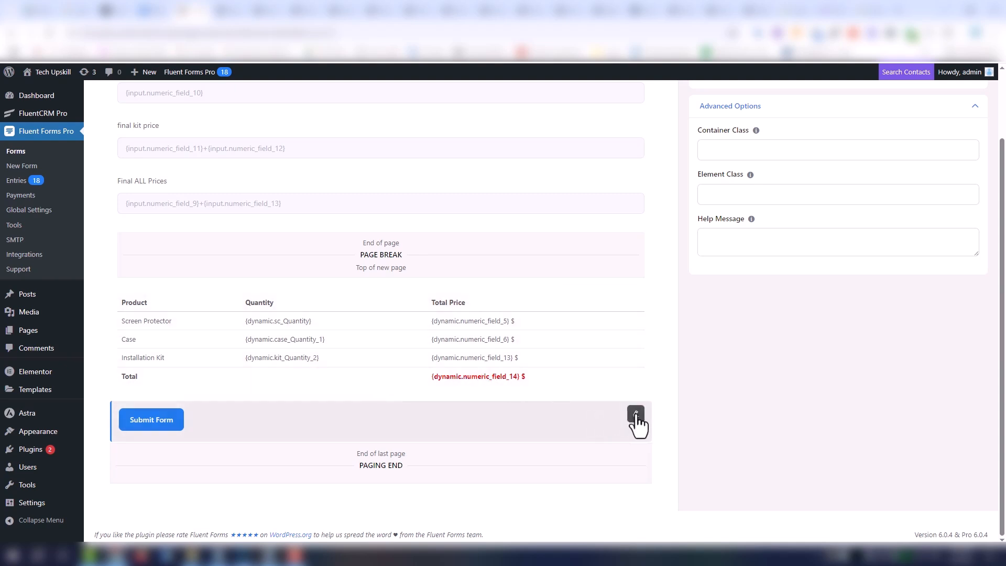
{"action": "scroll", "coordinate": [881, 361], "scroll_direction": "up", "scroll_amount": 2}
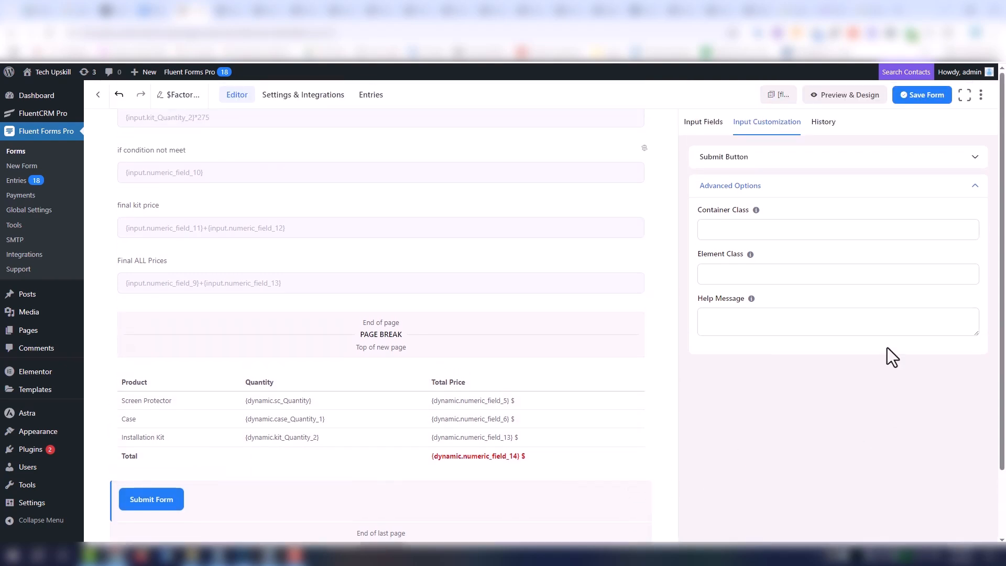
{"action": "left_click", "coordinate": [740, 231]}
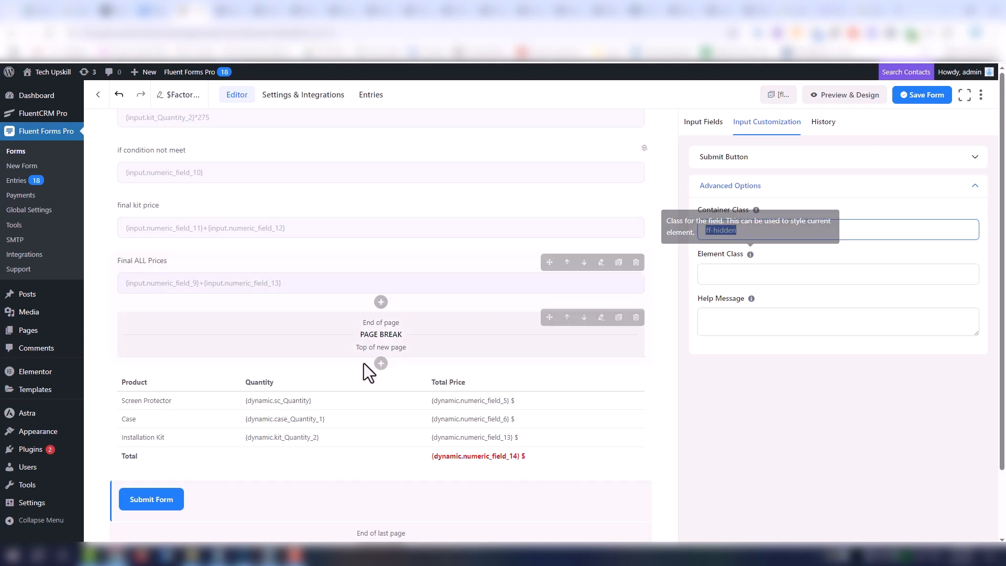
{"action": "left_click", "coordinate": [335, 495]}
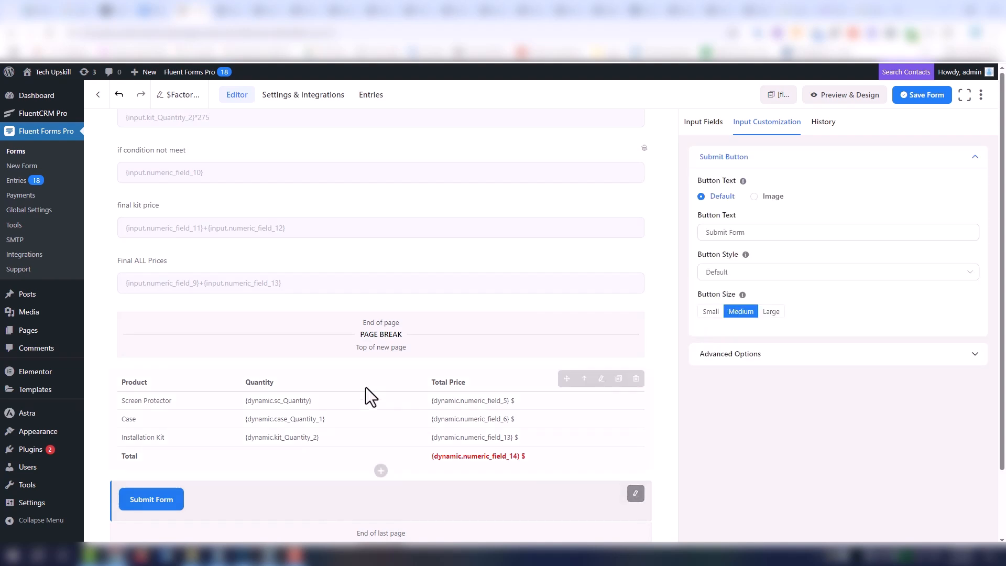
- Set the Final ALL Prices field's container class to ff-hidden in its advanced options
{"action": "left_click", "coordinate": [331, 282]}
{"action": "left_click", "coordinate": [750, 283]}
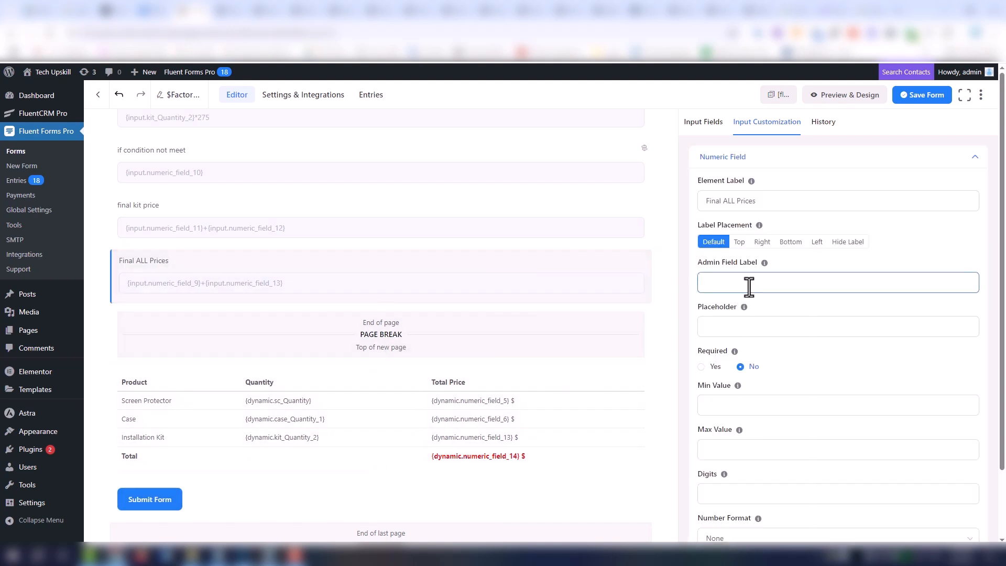
{"action": "scroll", "coordinate": [802, 316], "scroll_direction": "down", "scroll_amount": 3}
{"action": "left_click", "coordinate": [802, 494]}
{"action": "scroll", "coordinate": [772, 361], "scroll_direction": "down", "scroll_amount": 6}
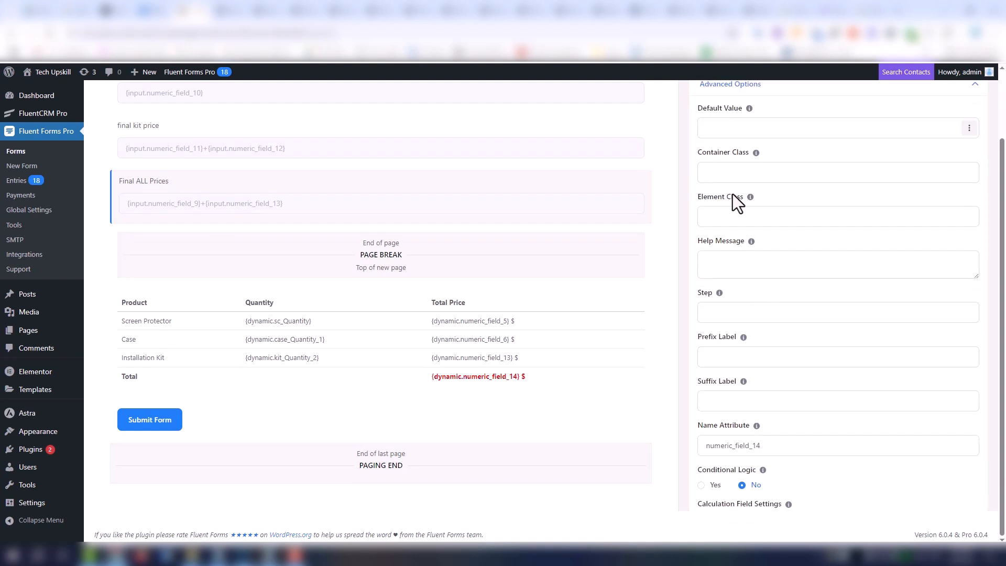
{"action": "scroll", "coordinate": [731, 194], "scroll_direction": "up", "scroll_amount": 1}
{"action": "left_click", "coordinate": [728, 197]}
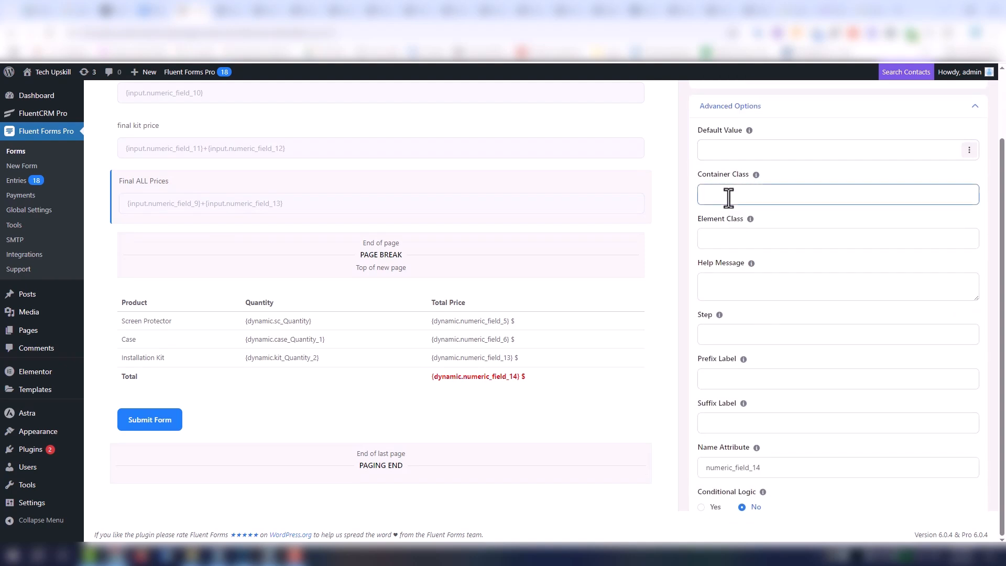
- Set the final kit price field's container class to the copied ff-hidden
{"action": "left_click", "coordinate": [448, 149]}
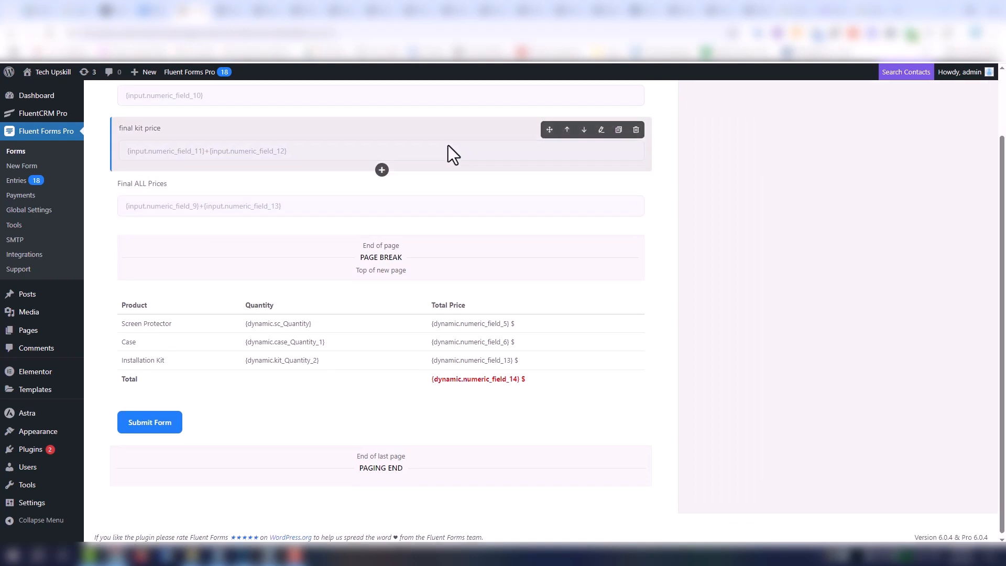
{"action": "scroll", "coordinate": [849, 357], "scroll_direction": "down", "scroll_amount": 2}
{"action": "left_click", "coordinate": [822, 488]}
{"action": "scroll", "coordinate": [786, 362], "scroll_direction": "down", "scroll_amount": 6}
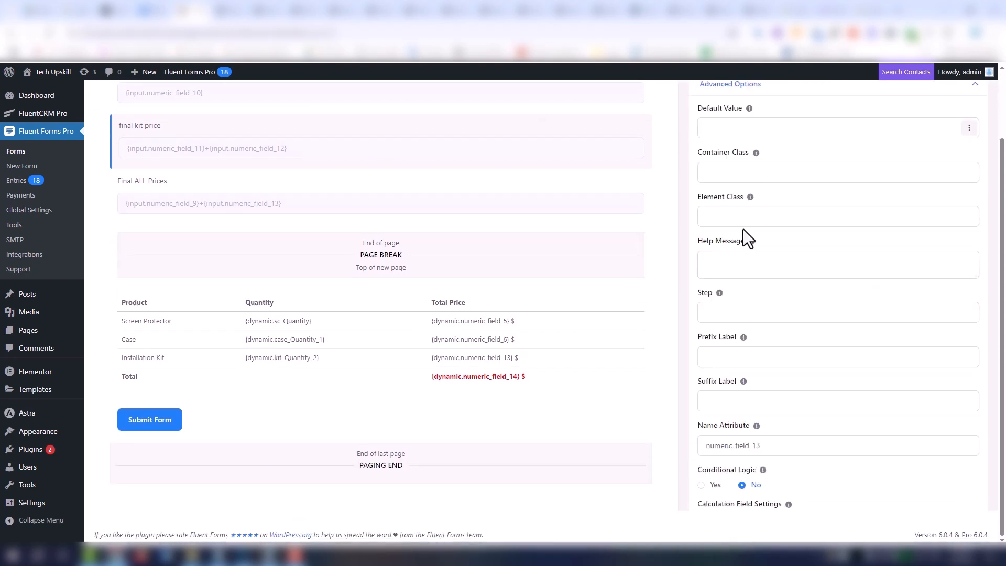
{"action": "left_click", "coordinate": [740, 174]}
{"action": "type", "text": "ff-hidden"}
- Set the container class of the "if condition not meet" field above final kit price to ff-hidden
{"action": "scroll", "coordinate": [351, 168], "scroll_direction": "up", "scroll_amount": 2}
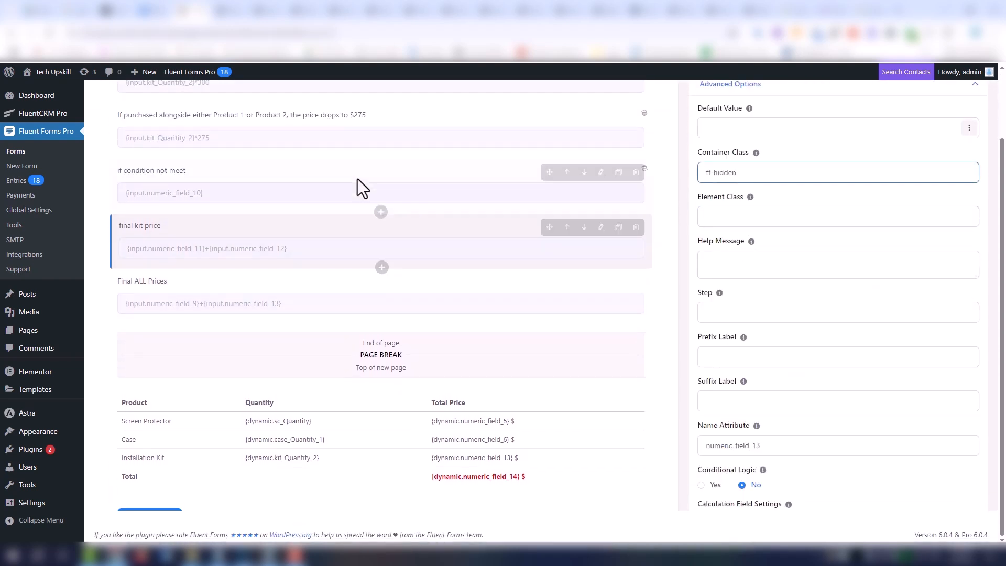
{"action": "left_click", "coordinate": [313, 200]}
{"action": "scroll", "coordinate": [870, 344], "scroll_direction": "down", "scroll_amount": 3}
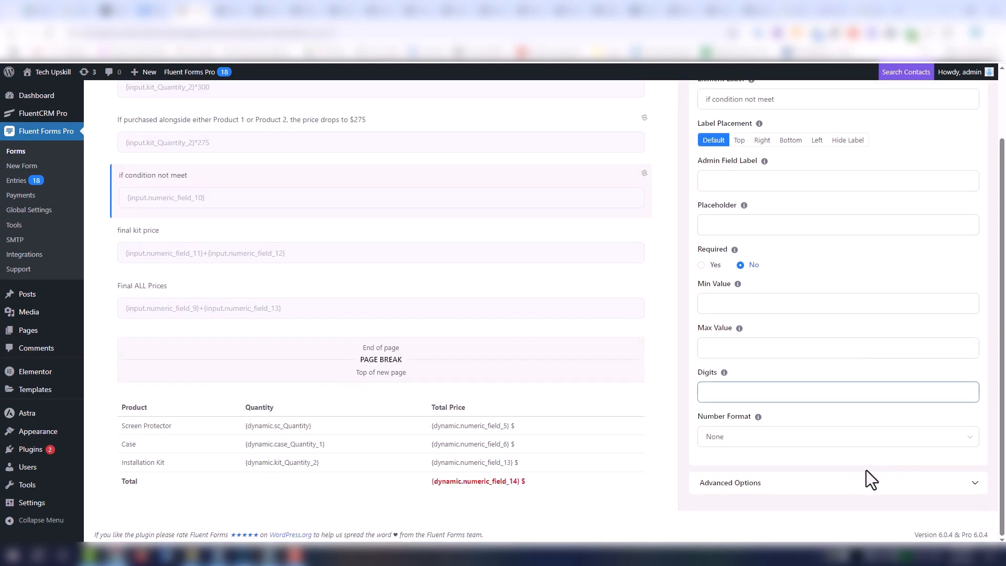
{"action": "left_click", "coordinate": [865, 479]}
{"action": "scroll", "coordinate": [786, 262], "scroll_direction": "down", "scroll_amount": 7}
{"action": "left_click", "coordinate": [726, 174]}
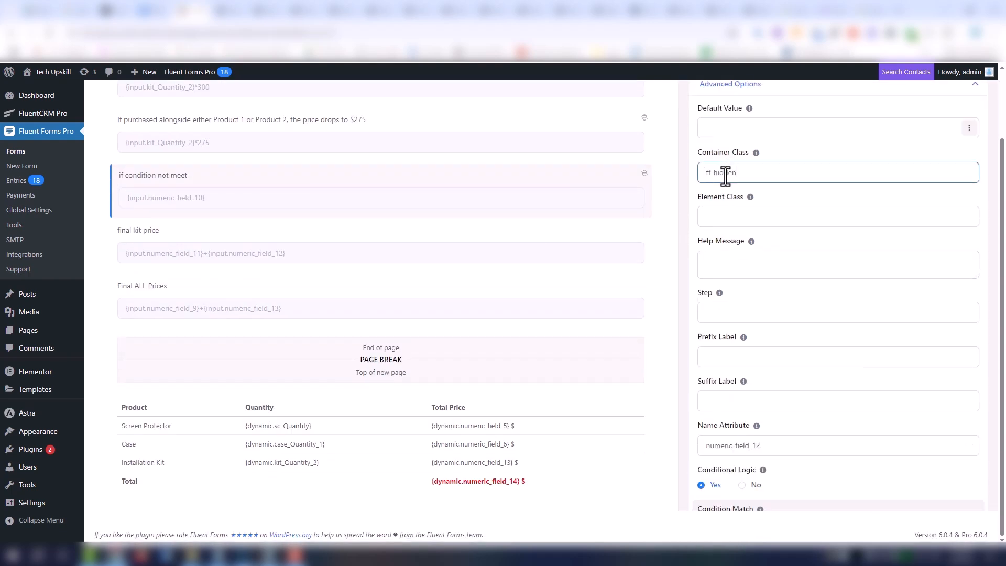
- Apply the ff-hidden container class to the numeric field whose label says the price drops to $275
{"action": "left_click", "coordinate": [310, 140]}
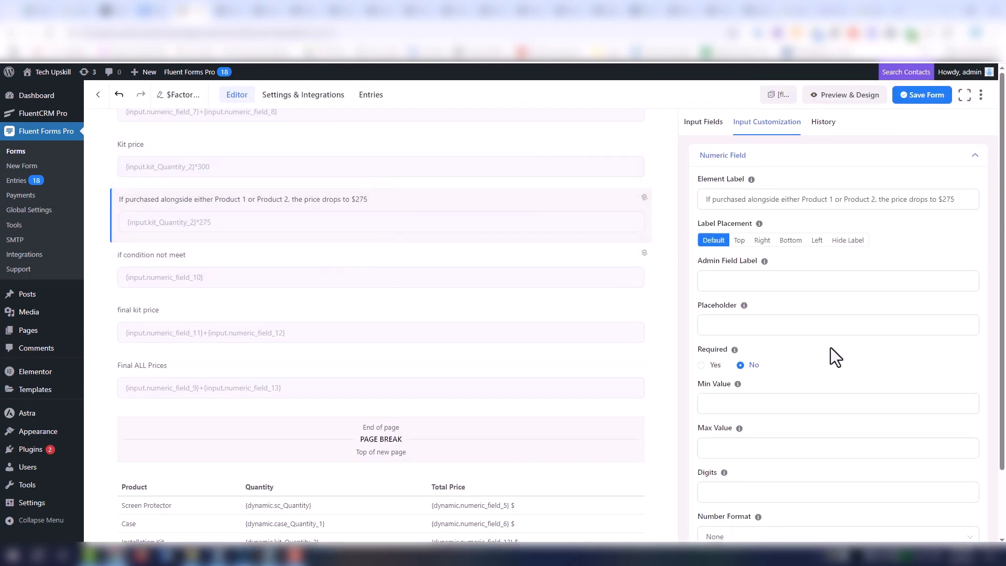
{"action": "scroll", "coordinate": [832, 351], "scroll_direction": "down", "scroll_amount": 3}
{"action": "left_click", "coordinate": [841, 483]}
{"action": "scroll", "coordinate": [786, 294], "scroll_direction": "down", "scroll_amount": 7}
{"action": "scroll", "coordinate": [744, 208], "scroll_direction": "up", "scroll_amount": 1}
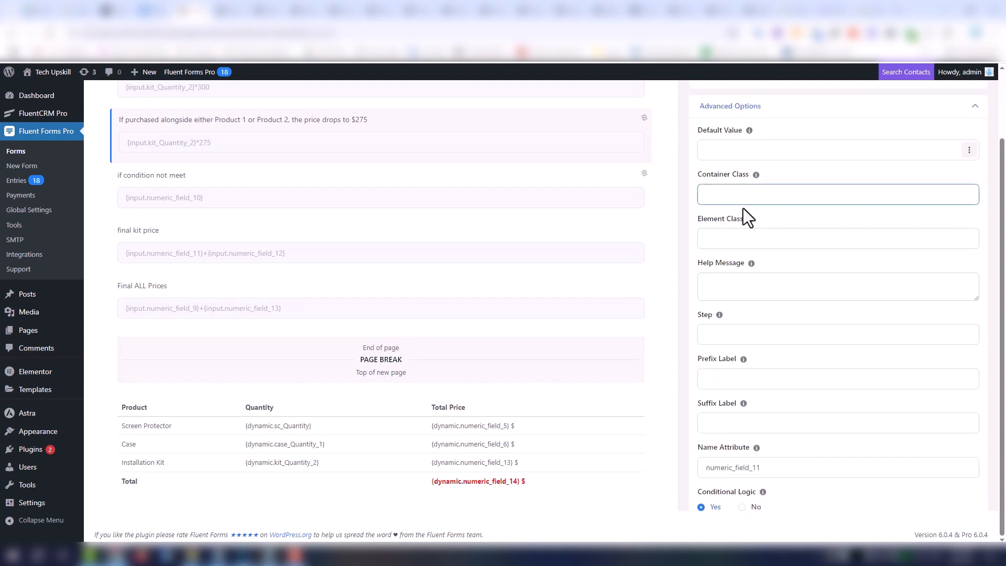
{"action": "type", "text": "ff-hidden"}
- Set the Kit price field's container class to ff-hidden in its advanced options
{"action": "scroll", "coordinate": [389, 171], "scroll_direction": "up", "scroll_amount": 2}
{"action": "left_click", "coordinate": [253, 196]}
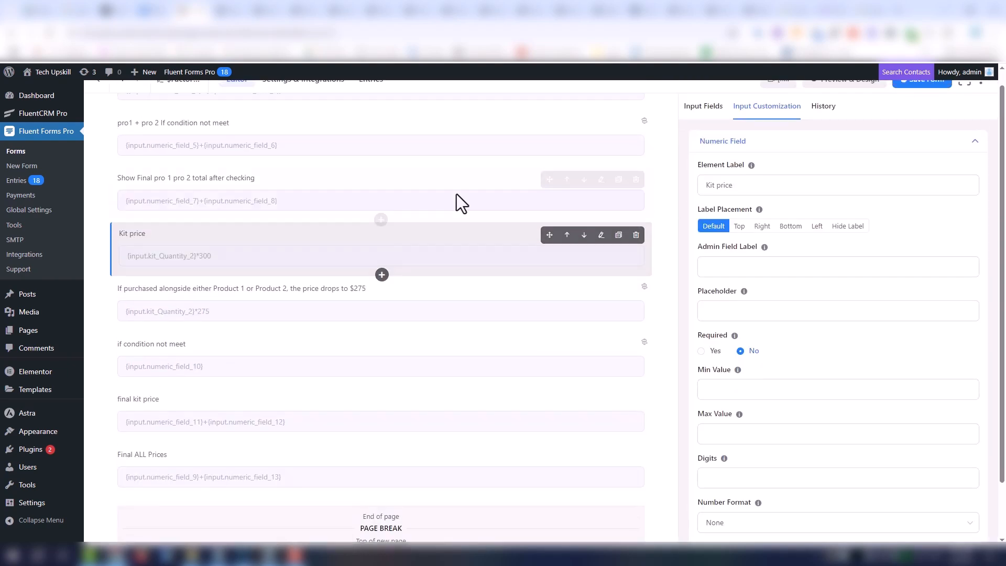
{"action": "scroll", "coordinate": [914, 308], "scroll_direction": "down", "scroll_amount": 3}
{"action": "left_click", "coordinate": [816, 481]}
{"action": "scroll", "coordinate": [783, 299], "scroll_direction": "down", "scroll_amount": 5}
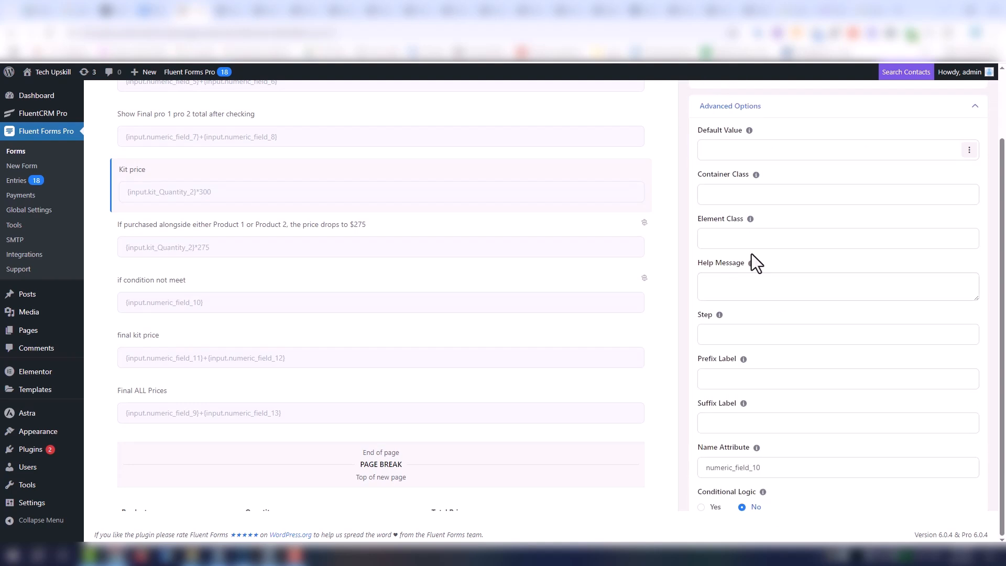
{"action": "left_click", "coordinate": [835, 195]}
{"action": "type", "text": "ff-hidden"}
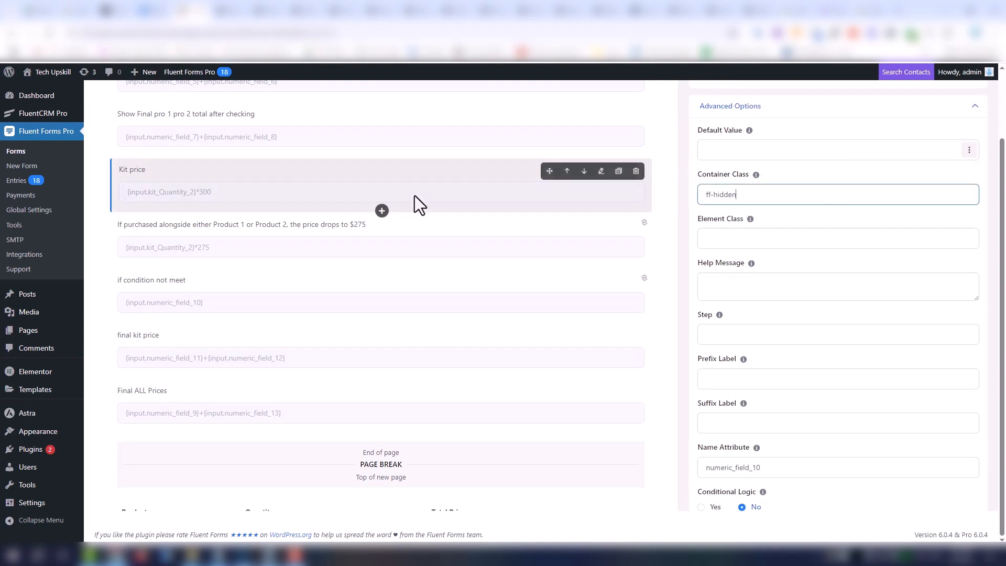
- Set the container class of the "Show Final pro 1 pro 2 total after checking" field to ff-hidden
{"action": "left_click", "coordinate": [257, 137]}
{"action": "scroll", "coordinate": [838, 393], "scroll_direction": "down", "scroll_amount": 3}
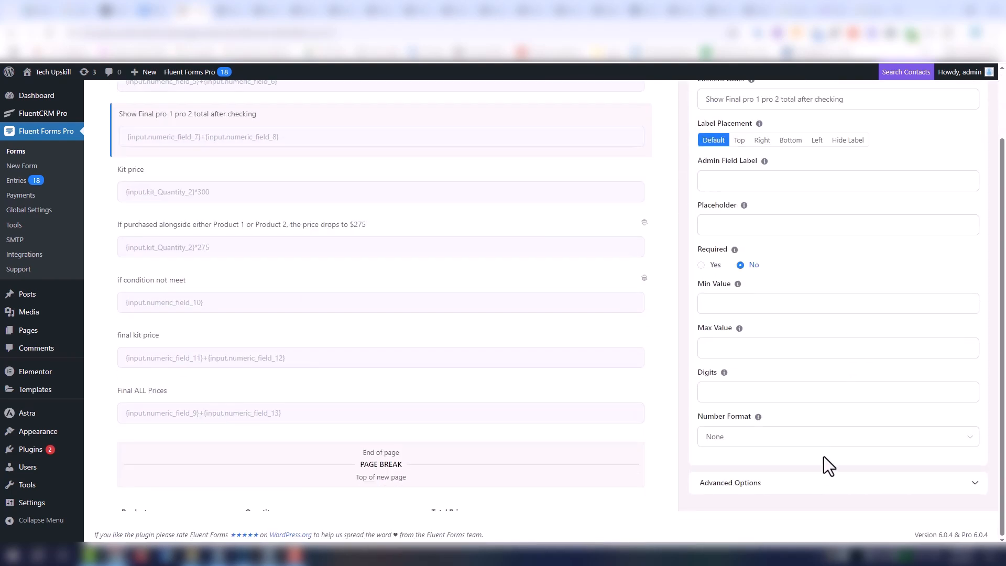
{"action": "left_click", "coordinate": [815, 485]}
{"action": "scroll", "coordinate": [786, 367], "scroll_direction": "down", "scroll_amount": 5}
{"action": "left_click", "coordinate": [737, 194]}
{"action": "type", "text": "ff-hidden"}
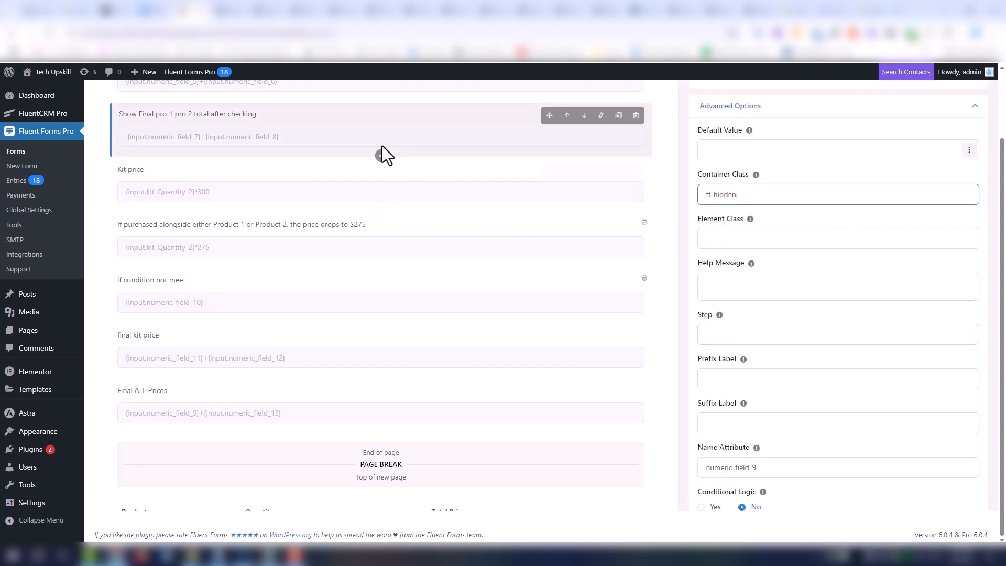
- Apply the ff-hidden container class to the "pro1 + pro 2 If condition not meet" field
{"action": "scroll", "coordinate": [314, 167], "scroll_direction": "up", "scroll_amount": 4}
{"action": "left_click", "coordinate": [248, 231]}
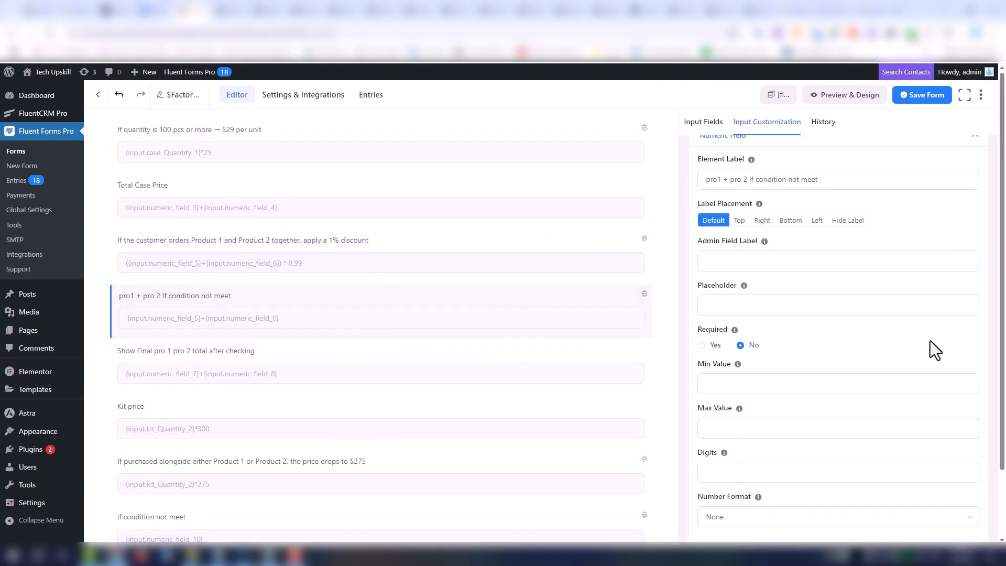
{"action": "scroll", "coordinate": [935, 350], "scroll_direction": "down", "scroll_amount": 2}
{"action": "left_click", "coordinate": [867, 479]}
{"action": "scroll", "coordinate": [817, 314], "scroll_direction": "down", "scroll_amount": 5}
{"action": "left_click", "coordinate": [732, 198]}
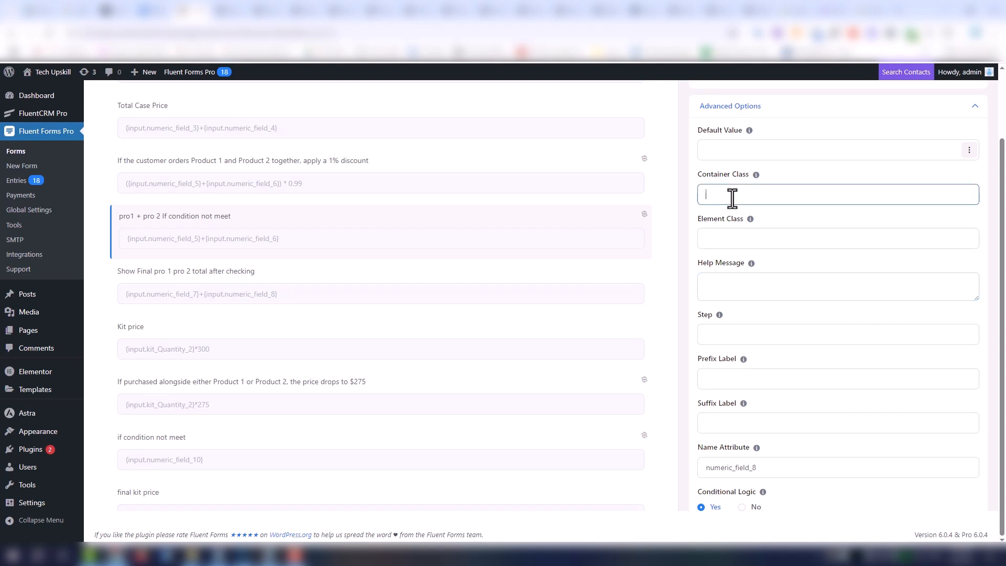
{"action": "type", "text": "ff-hidden"}
- Set the container class of the field applying the 1% discount for Product 1 and Product 2 together to ff-hidden
{"action": "left_click", "coordinate": [321, 209]}
{"action": "scroll", "coordinate": [472, 225], "scroll_direction": "up", "scroll_amount": 2}
{"action": "left_click", "coordinate": [860, 291]}
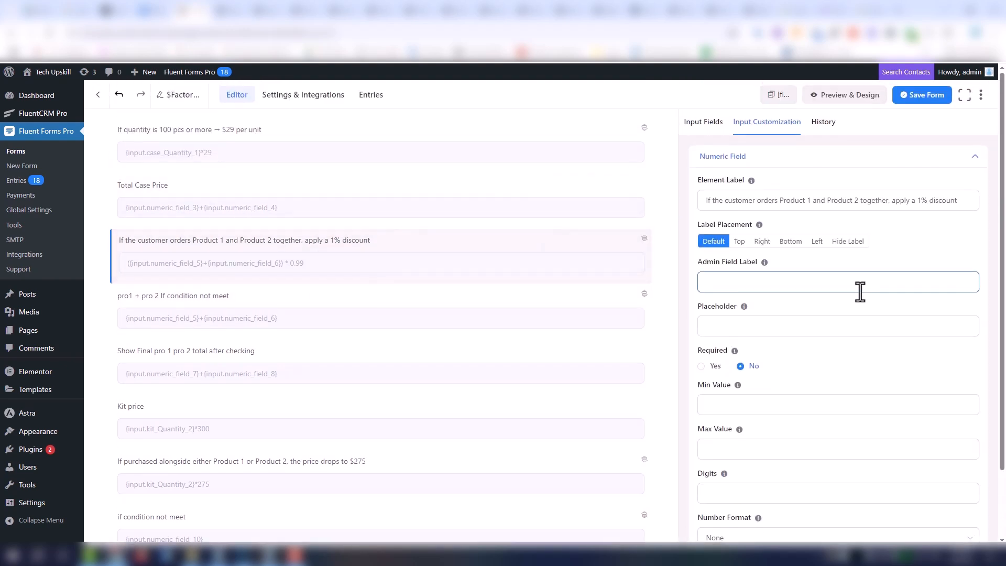
{"action": "scroll", "coordinate": [880, 465], "scroll_direction": "down", "scroll_amount": 3}
{"action": "left_click", "coordinate": [864, 477]}
{"action": "scroll", "coordinate": [741, 190], "scroll_direction": "down", "scroll_amount": 5}
{"action": "left_click", "coordinate": [741, 172]}
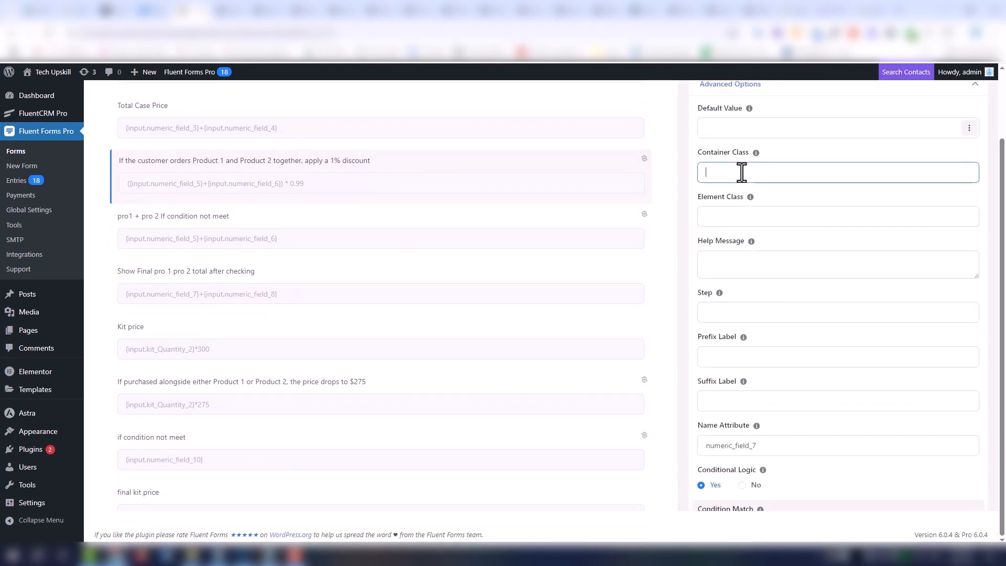
{"action": "type", "text": "ff-hidden"}
- Apply the ff-hidden container class to the Total Case Price field
{"action": "left_click", "coordinate": [310, 128]}
{"action": "scroll", "coordinate": [573, 215], "scroll_direction": "up", "scroll_amount": 2}
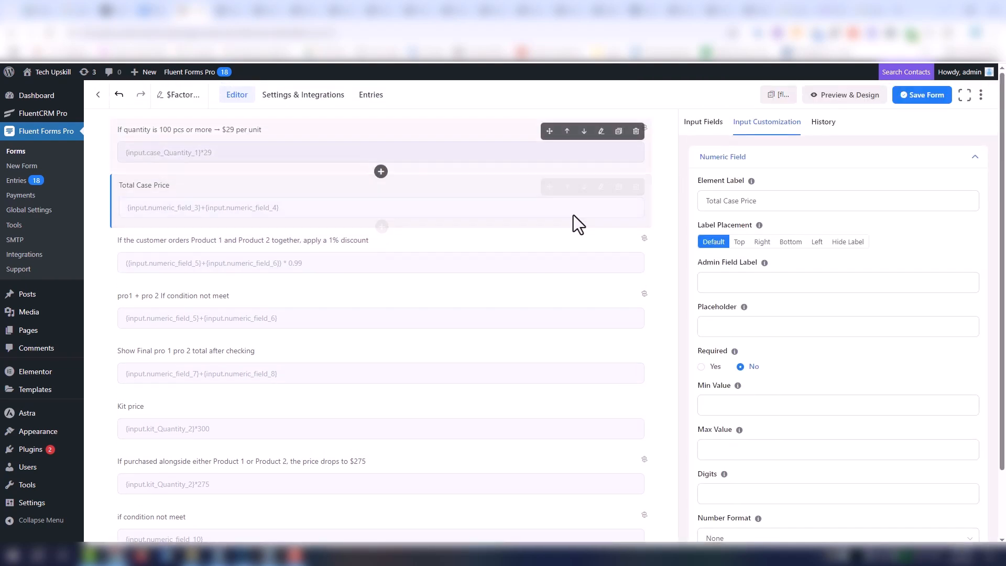
{"action": "scroll", "coordinate": [849, 348], "scroll_direction": "down", "scroll_amount": 5}
{"action": "left_click", "coordinate": [839, 485]}
{"action": "scroll", "coordinate": [786, 285], "scroll_direction": "down", "scroll_amount": 5}
{"action": "left_click", "coordinate": [761, 247]}
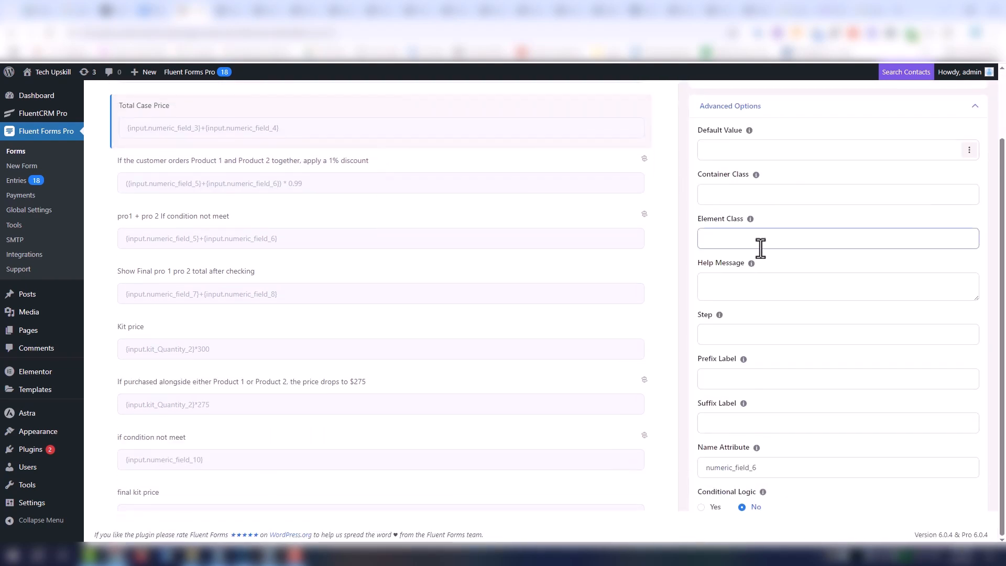
{"action": "left_click", "coordinate": [727, 192]}
- Set the container class to ff-hidden on the numeric field for 100 pcs or more at $29 per unit
{"action": "scroll", "coordinate": [373, 197], "scroll_direction": "up", "scroll_amount": 2}
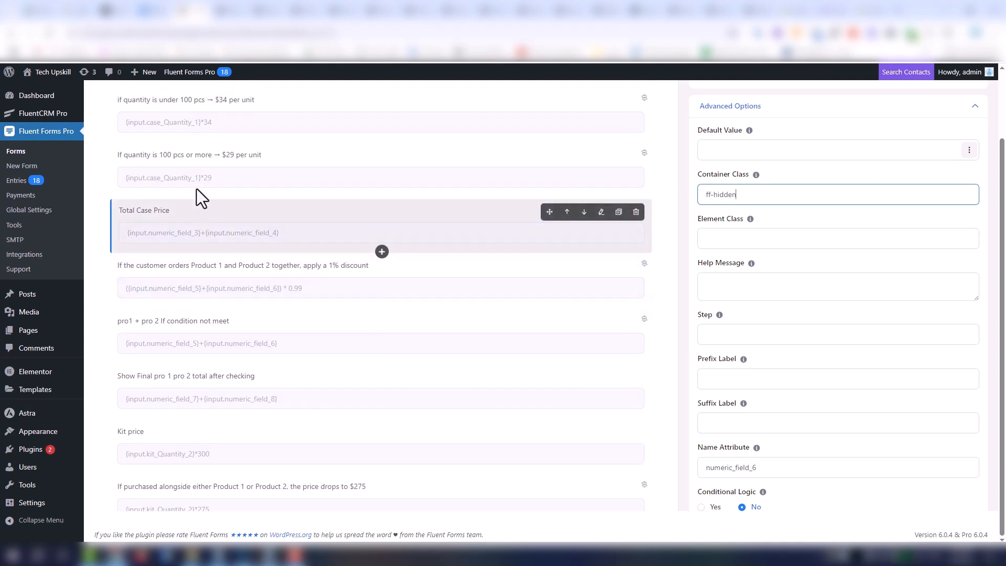
{"action": "left_click", "coordinate": [201, 176]}
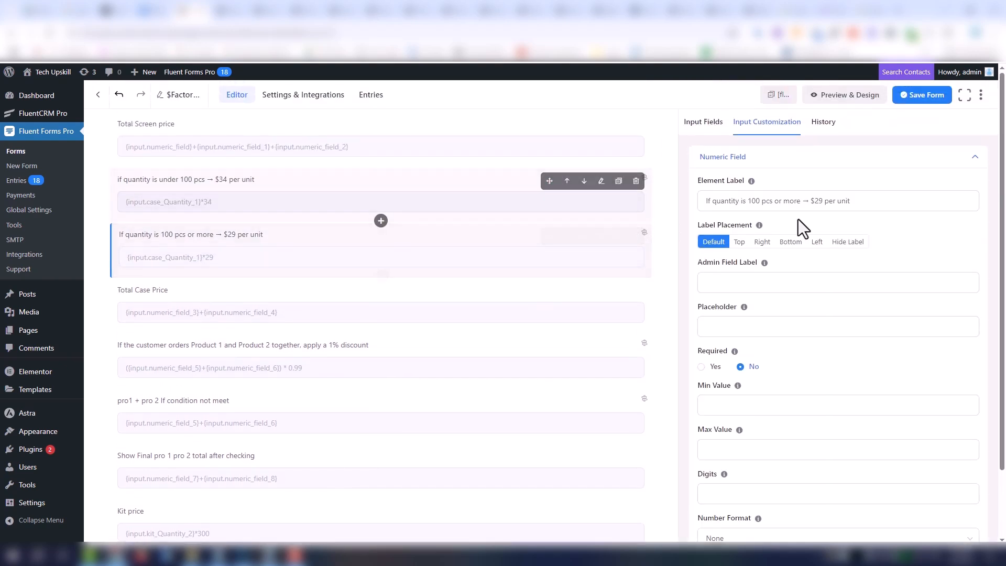
{"action": "scroll", "coordinate": [821, 319], "scroll_direction": "down", "scroll_amount": 2}
{"action": "left_click", "coordinate": [791, 486]}
{"action": "scroll", "coordinate": [823, 251], "scroll_direction": "down", "scroll_amount": 6}
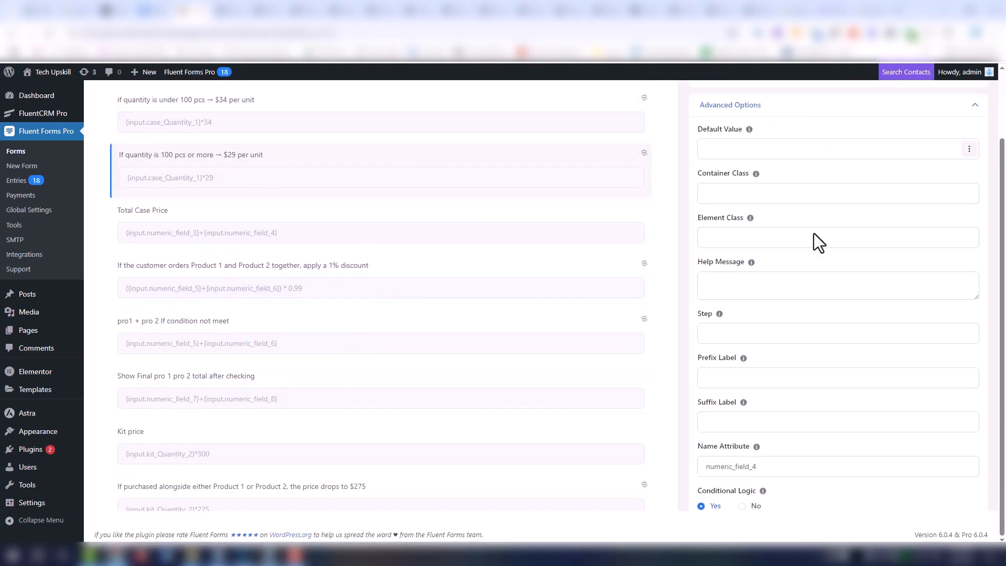
{"action": "left_click", "coordinate": [738, 194]}
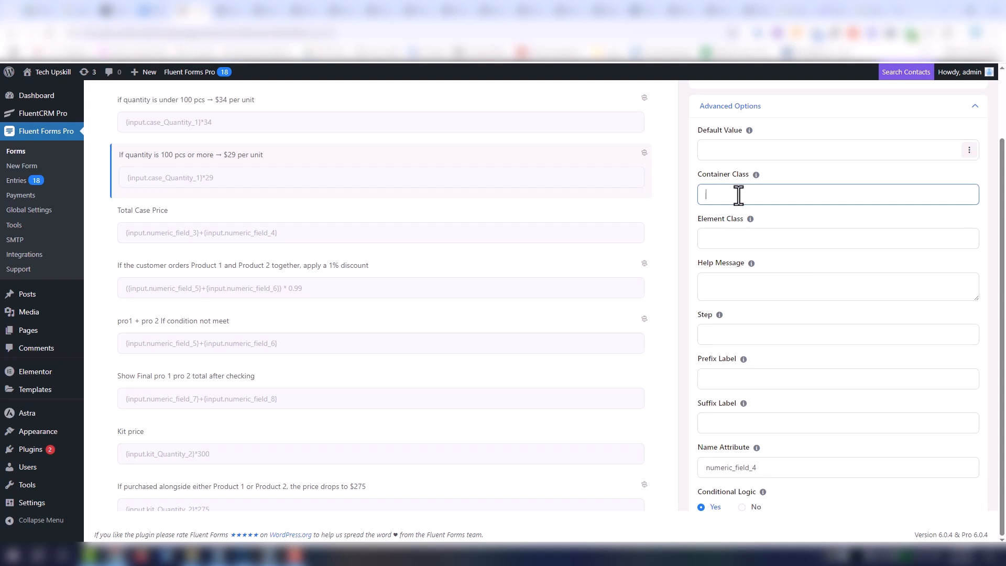
{"action": "type", "text": "ff-hidden"}
- Give the numeric field for quantities under 100 pcs at $34 per unit the container class ff-hidden
{"action": "left_click", "coordinate": [274, 132]}
{"action": "scroll", "coordinate": [757, 326], "scroll_direction": "down", "scroll_amount": 1}
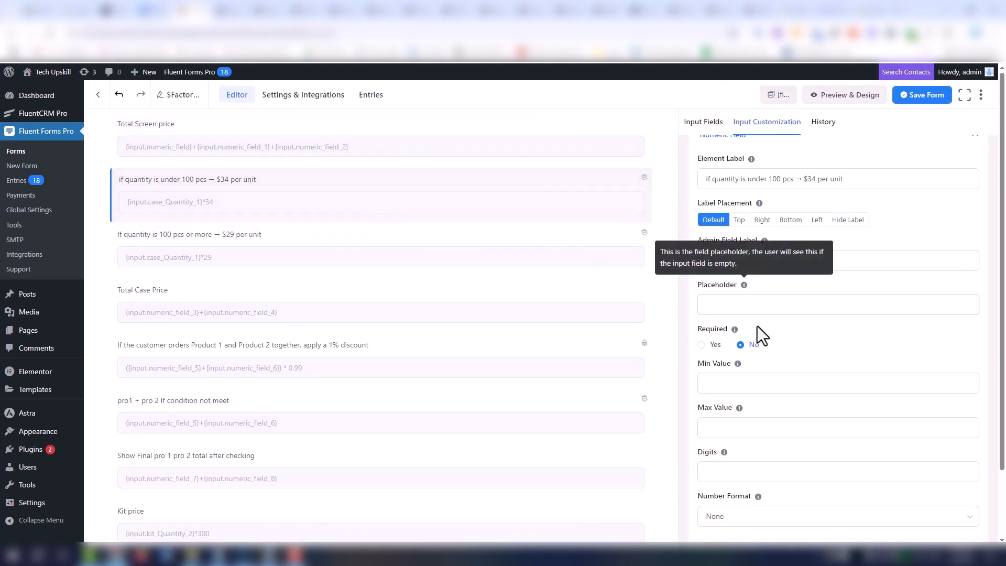
{"action": "scroll", "coordinate": [756, 326], "scroll_direction": "down", "scroll_amount": 2}
{"action": "left_click", "coordinate": [792, 490]}
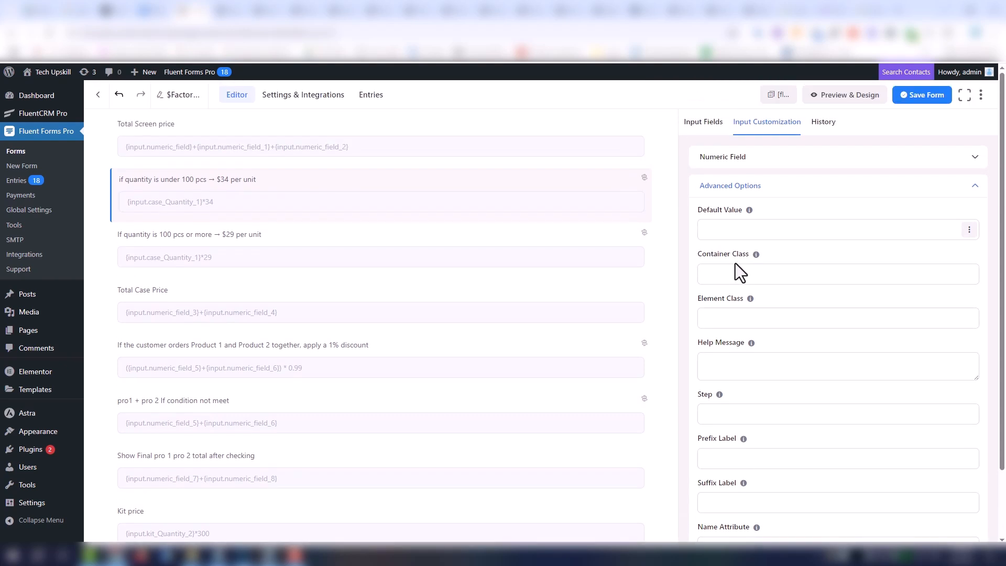
{"action": "left_click", "coordinate": [744, 276]}
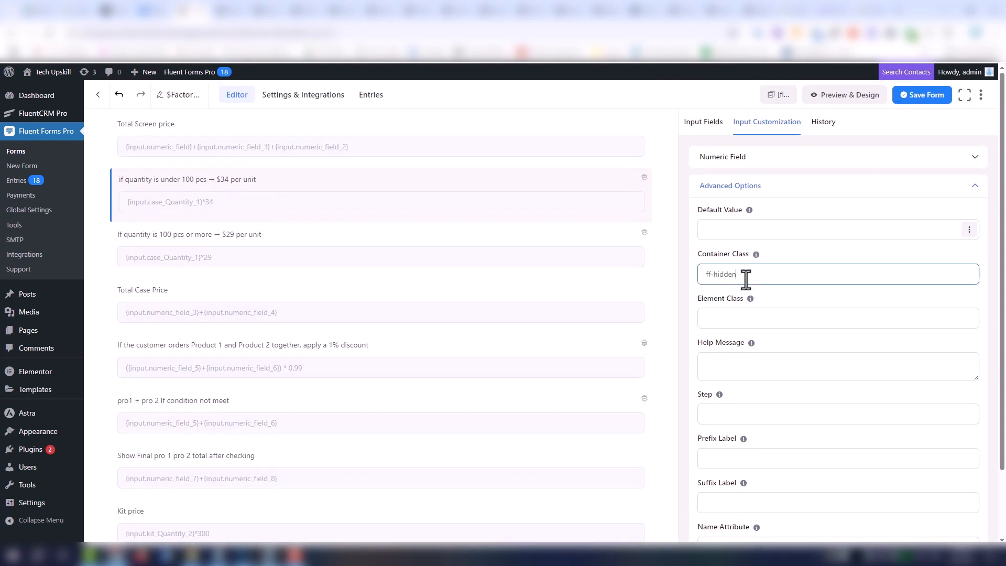
- Set the Total Screen price field's container class to ff-hidden in its advanced options
{"action": "scroll", "coordinate": [255, 235], "scroll_direction": "up", "scroll_amount": 2}
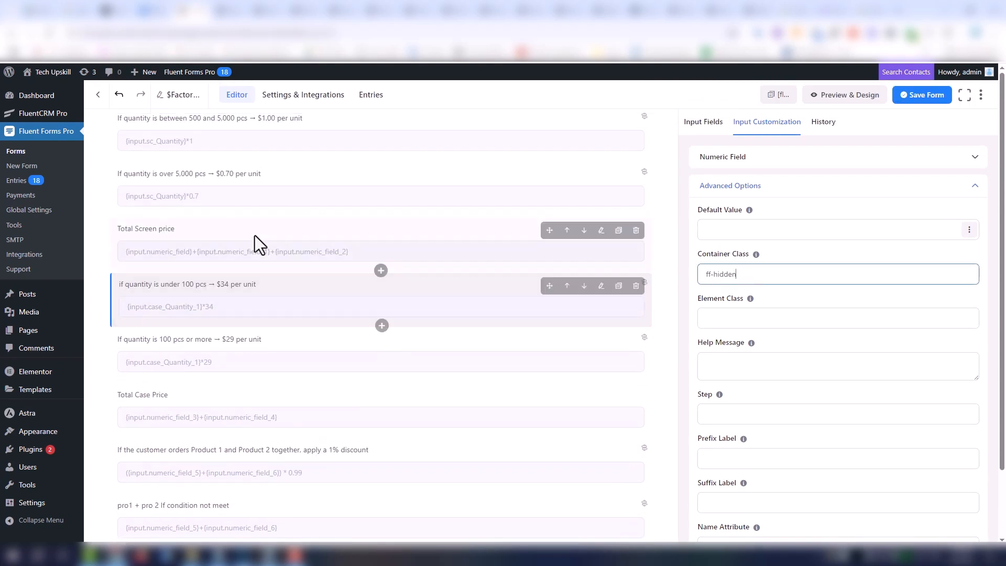
{"action": "left_click", "coordinate": [213, 247]}
{"action": "scroll", "coordinate": [823, 344], "scroll_direction": "down", "scroll_amount": 1}
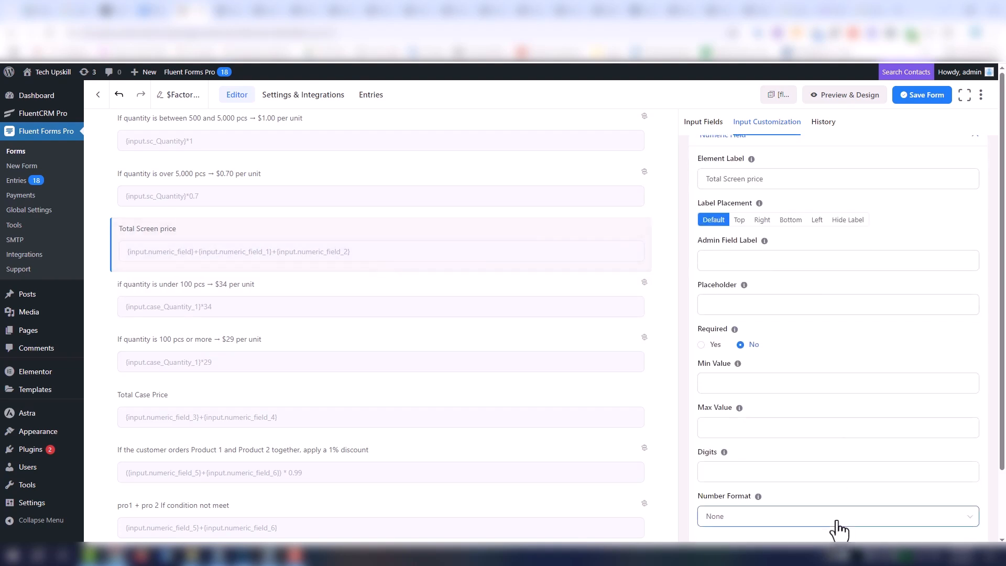
{"action": "scroll", "coordinate": [838, 530], "scroll_direction": "down", "scroll_amount": 7}
{"action": "left_click", "coordinate": [728, 195]}
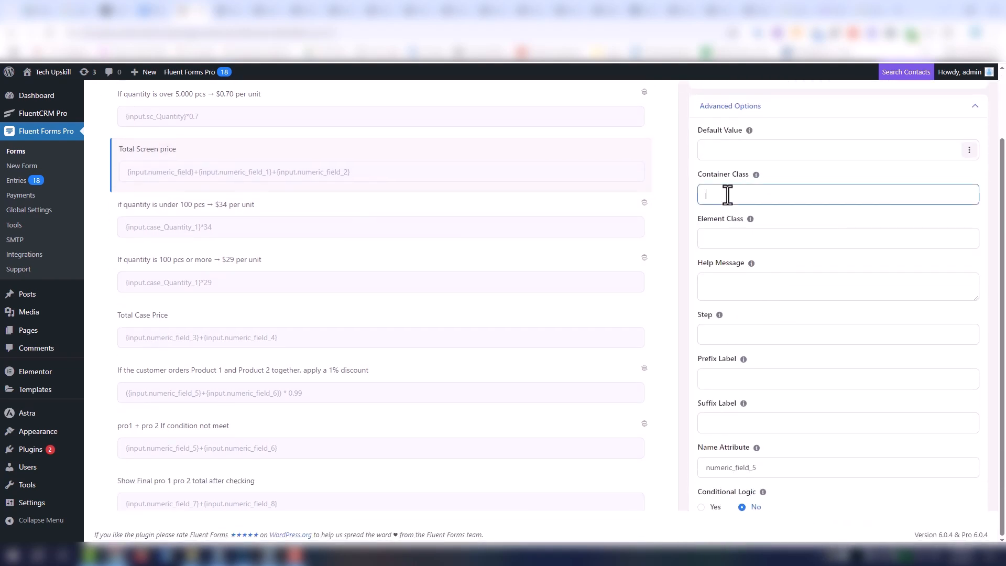
{"action": "type", "text": "ff-hidden"}
- Apply the ff-hidden container class to the numeric field for quantities over 5,000 pcs at $0.70 per unit
{"action": "scroll", "coordinate": [281, 250], "scroll_direction": "up", "scroll_amount": 2}
{"action": "left_click", "coordinate": [190, 219]}
{"action": "scroll", "coordinate": [877, 282], "scroll_direction": "down", "scroll_amount": 1}
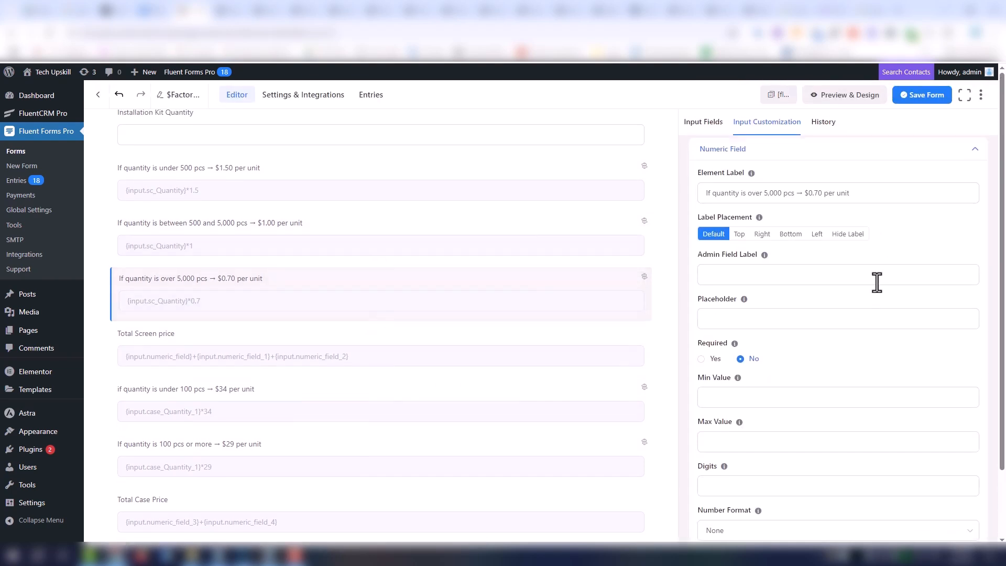
{"action": "scroll", "coordinate": [877, 282], "scroll_direction": "down", "scroll_amount": 2}
{"action": "left_click", "coordinate": [828, 480]}
{"action": "scroll", "coordinate": [748, 256], "scroll_direction": "down", "scroll_amount": 7}
{"action": "left_click", "coordinate": [741, 198]}
{"action": "type", "text": "ff-hidden"}
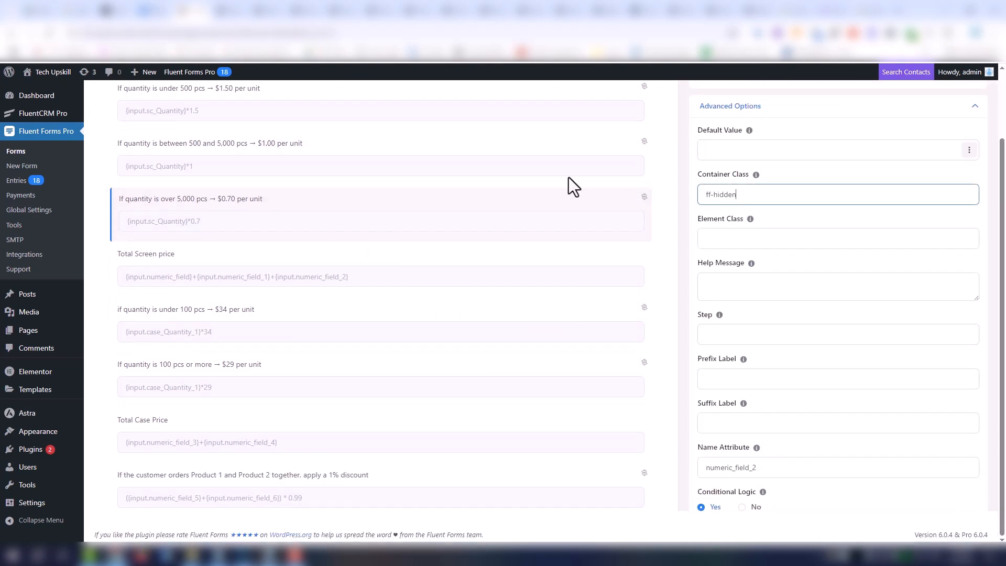
- Set the container class to ff-hidden on the field for quantities between 500 and 5,000 pcs at $1.00 per unit
{"action": "scroll", "coordinate": [294, 193], "scroll_direction": "up", "scroll_amount": 2}
{"action": "left_click", "coordinate": [227, 280]}
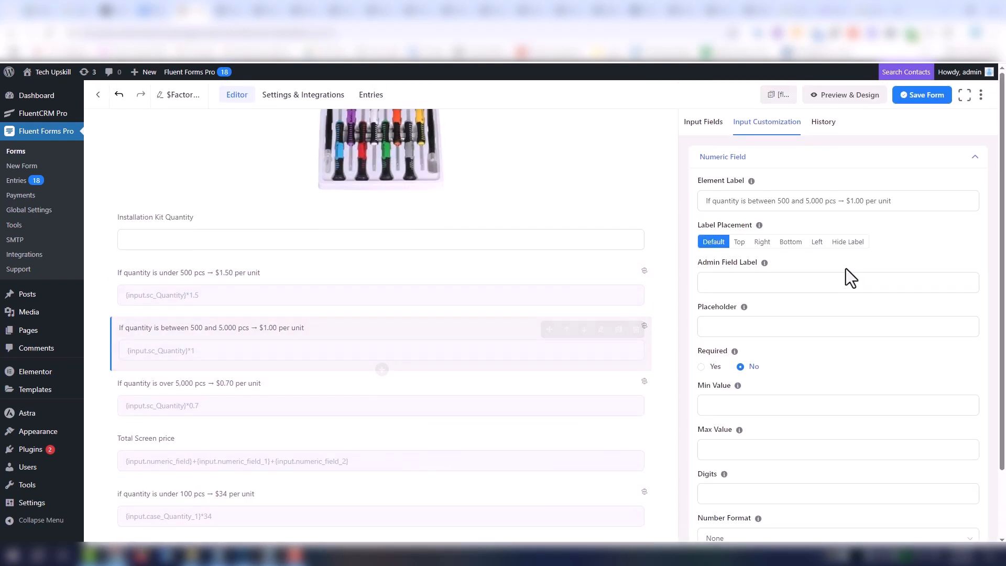
{"action": "scroll", "coordinate": [845, 268], "scroll_direction": "down", "scroll_amount": 2}
{"action": "left_click", "coordinate": [790, 484]}
{"action": "scroll", "coordinate": [763, 287], "scroll_direction": "down", "scroll_amount": 6}
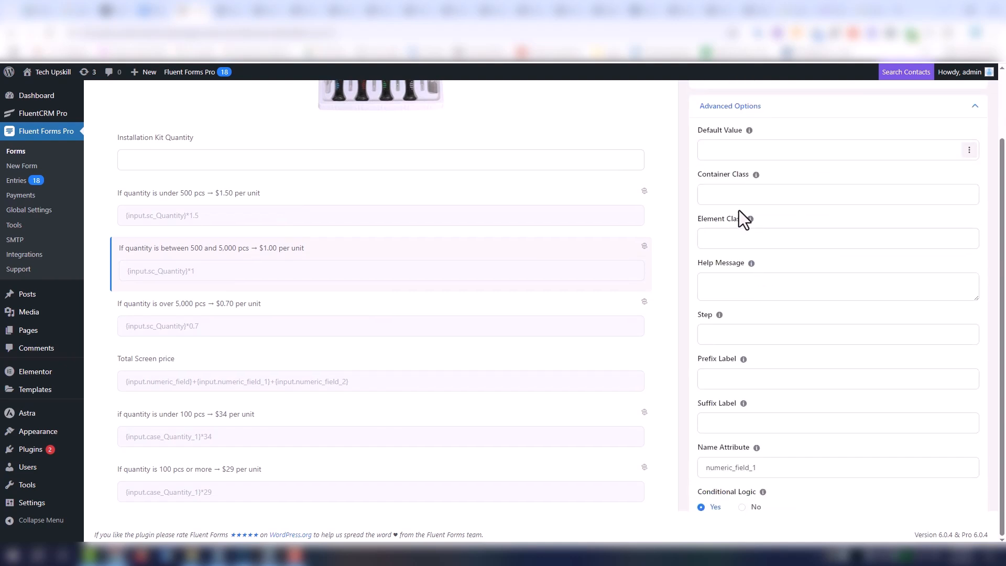
{"action": "left_click", "coordinate": [738, 193]}
{"action": "type", "text": "ff-hidden"}
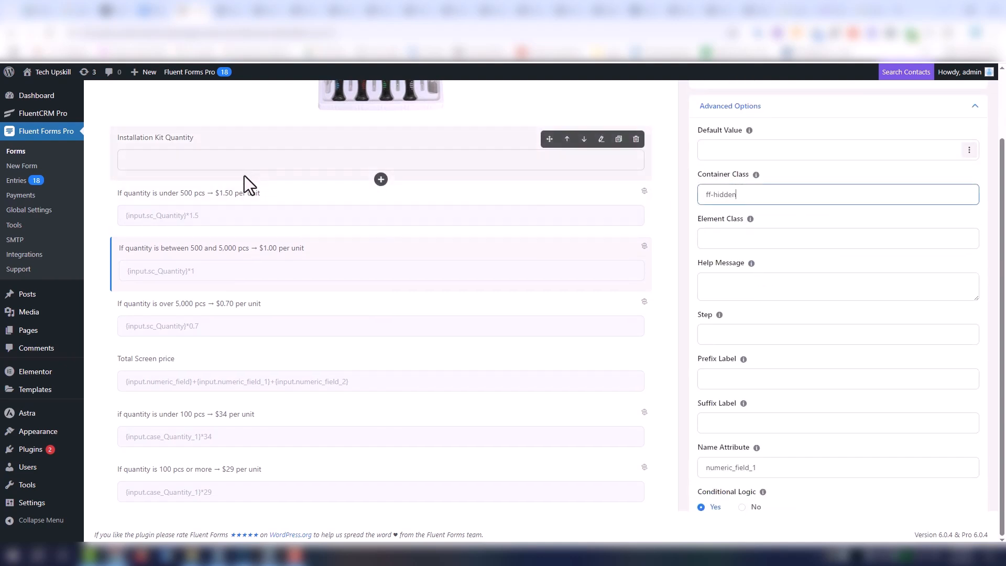
- Give the numeric field for quantities under 500 pcs at $1.50 per unit the container class ff-hidden
{"action": "left_click", "coordinate": [245, 216]}
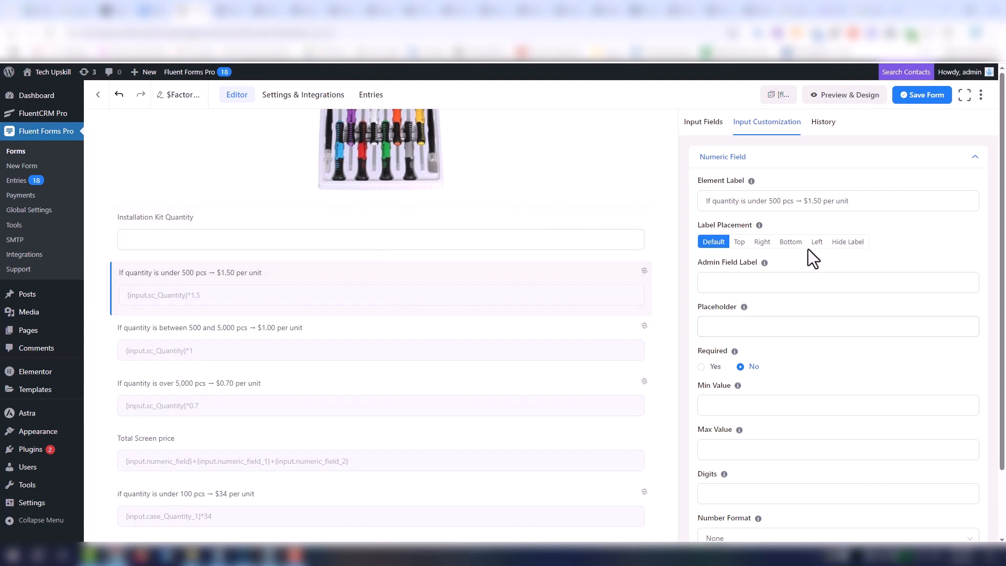
{"action": "scroll", "coordinate": [831, 534], "scroll_direction": "down", "scroll_amount": 3}
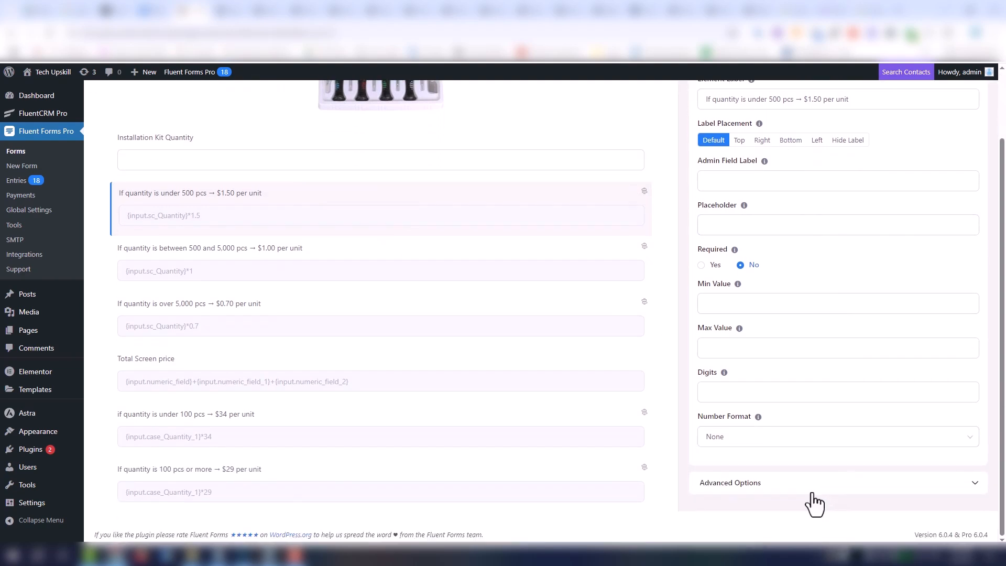
{"action": "left_click", "coordinate": [812, 485]}
{"action": "scroll", "coordinate": [803, 400], "scroll_direction": "down", "scroll_amount": 7}
{"action": "left_click", "coordinate": [741, 195]}
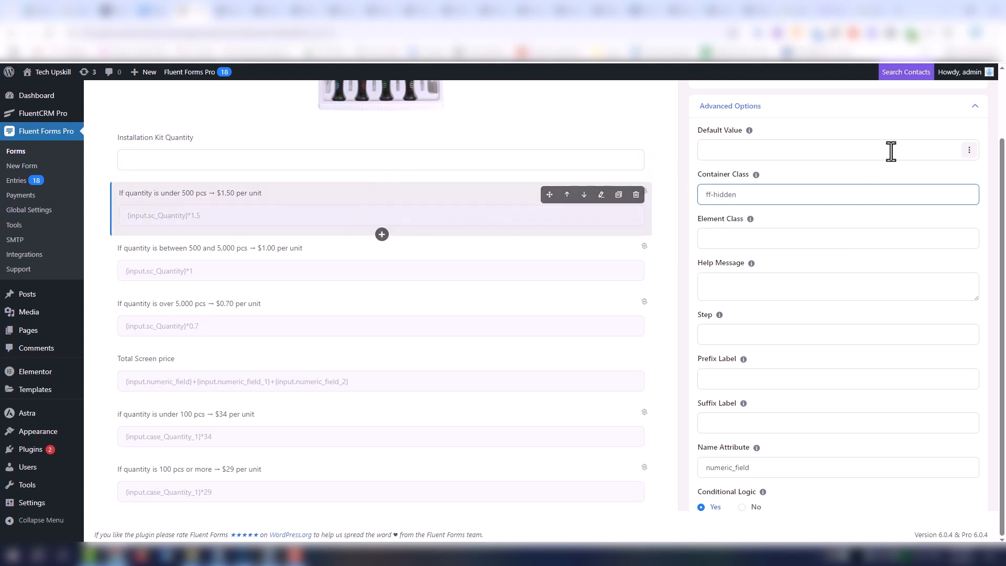
- Save the Factory form and open its preview
{"action": "scroll", "coordinate": [898, 138], "scroll_direction": "up", "scroll_amount": 2}
{"action": "left_click", "coordinate": [921, 97]}
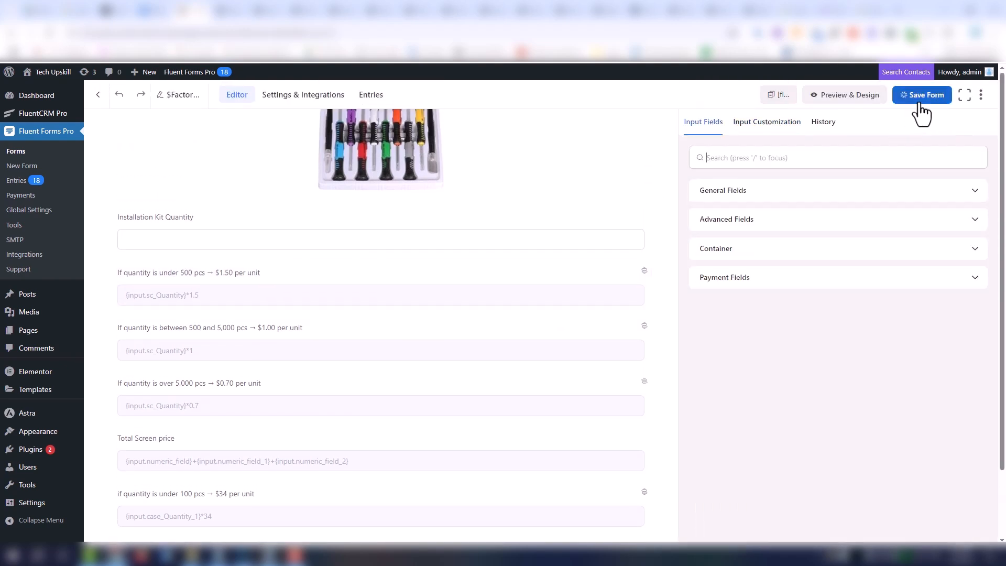
{"action": "left_click", "coordinate": [854, 96]}
- Test the form preview with 10 screen protectors, 10 cases and 1 installation kit, and get the price summary
{"action": "mouse_move", "coordinate": [597, 215]}
{"action": "left_mouse_down"}
{"action": "mouse_move", "coordinate": [595, 388]}
{"action": "mouse_move", "coordinate": [587, 209]}
{"action": "left_mouse_up"}
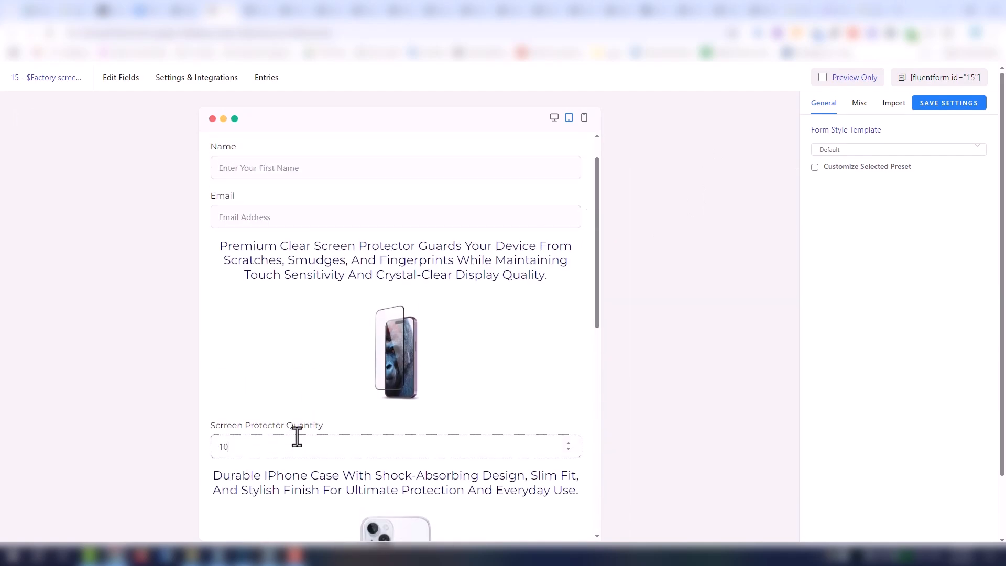
{"action": "scroll", "coordinate": [296, 436], "scroll_direction": "down", "scroll_amount": 6}
{"action": "left_click", "coordinate": [273, 389]}
{"action": "type", "text": "7"}
{"action": "scroll", "coordinate": [265, 392], "scroll_direction": "down", "scroll_amount": 3}
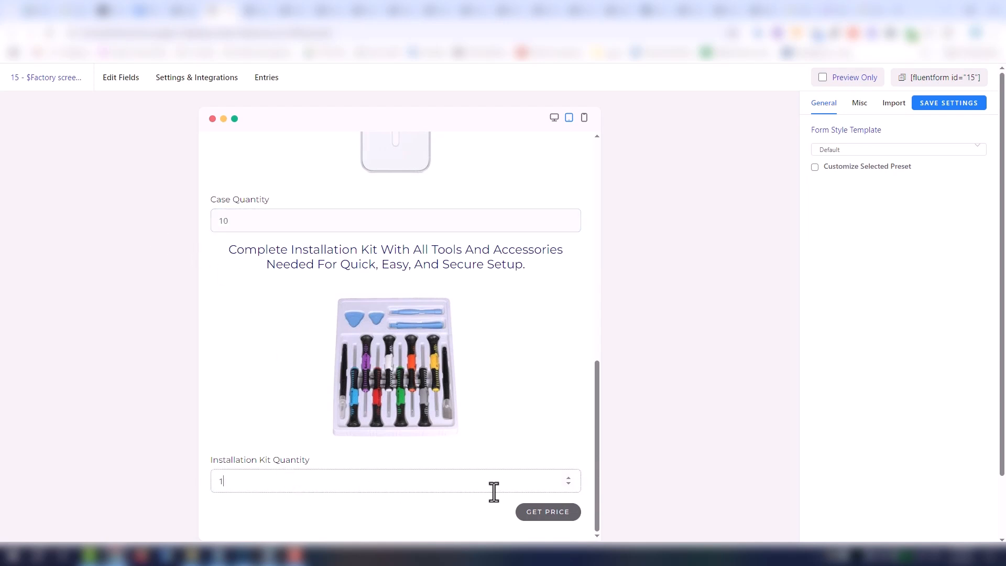
{"action": "left_click", "coordinate": [549, 513]}
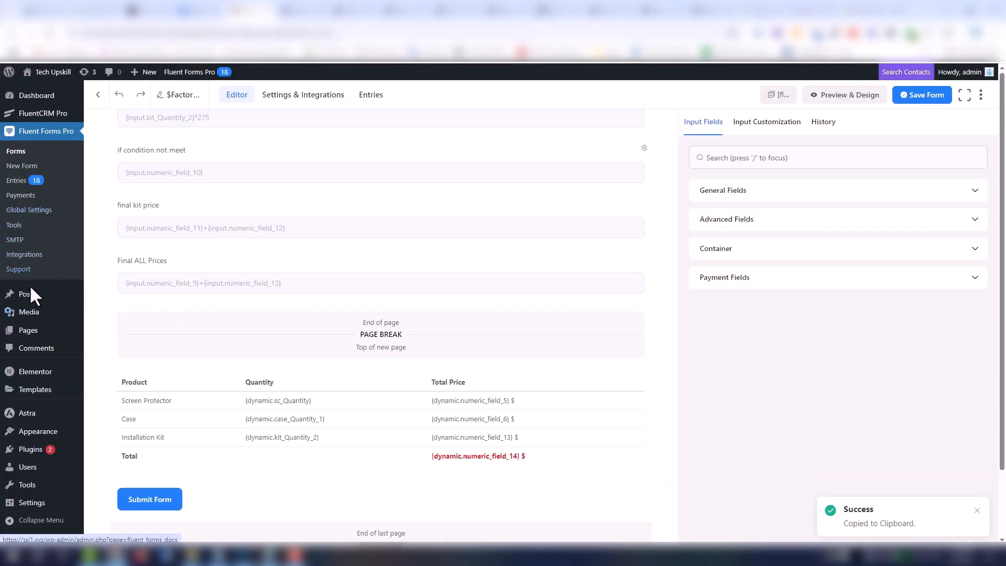
- Create a new WordPress page titled "Factory" and publish it
{"action": "mouse_move", "coordinate": [39, 335]}
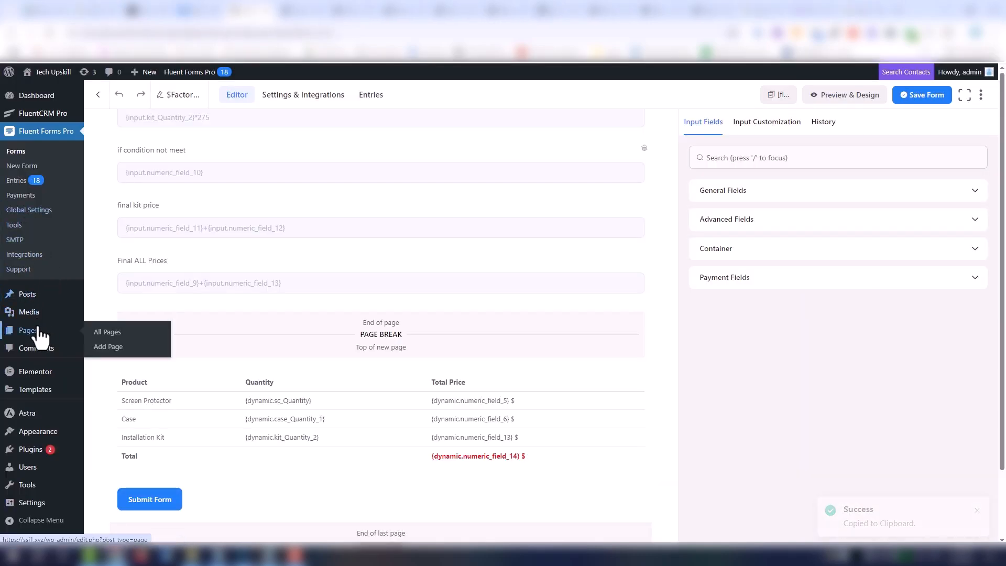
{"action": "left_click", "coordinate": [116, 348]}
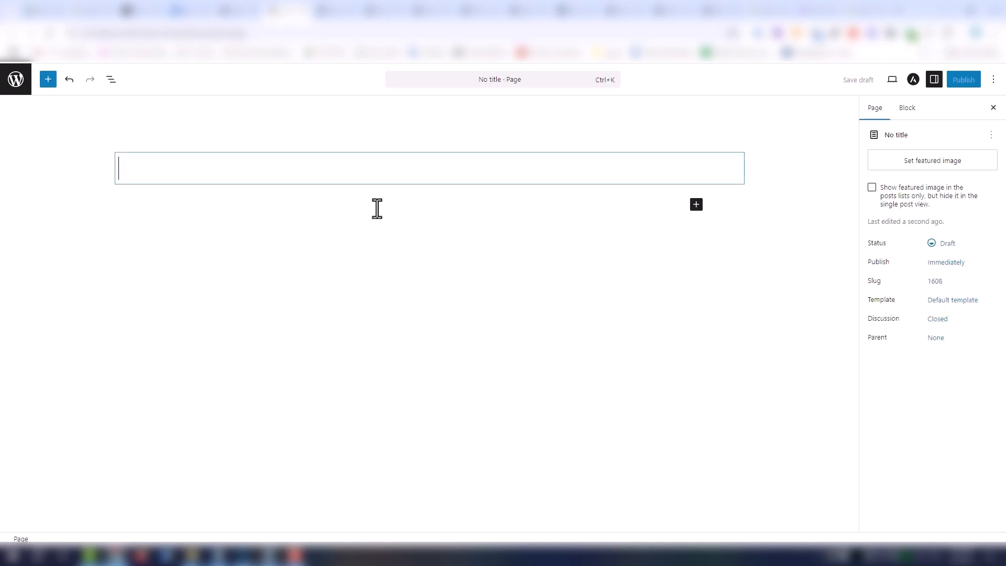
{"action": "type", "text": "Factory"}
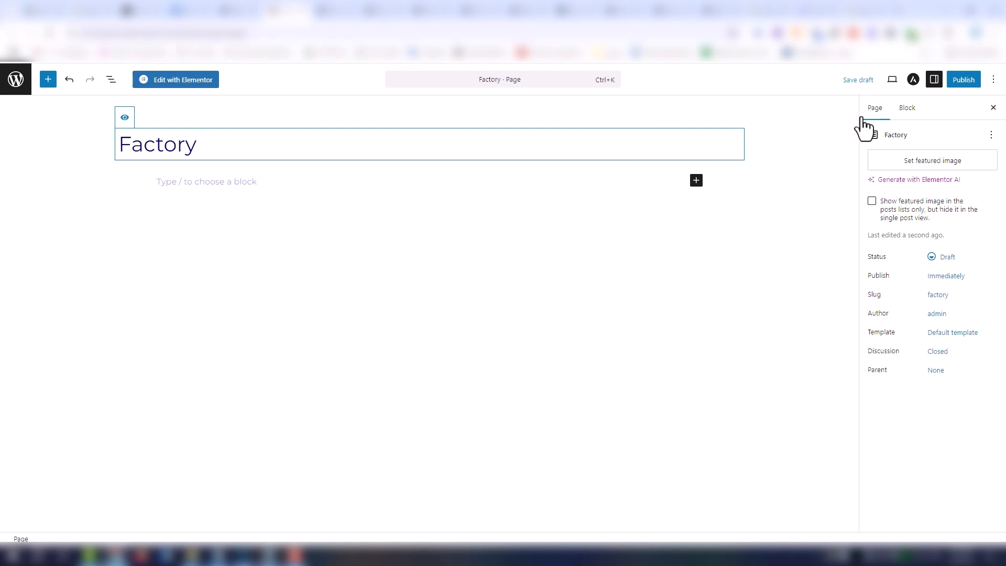
{"action": "left_click", "coordinate": [954, 80]}
{"action": "left_click", "coordinate": [964, 82]}
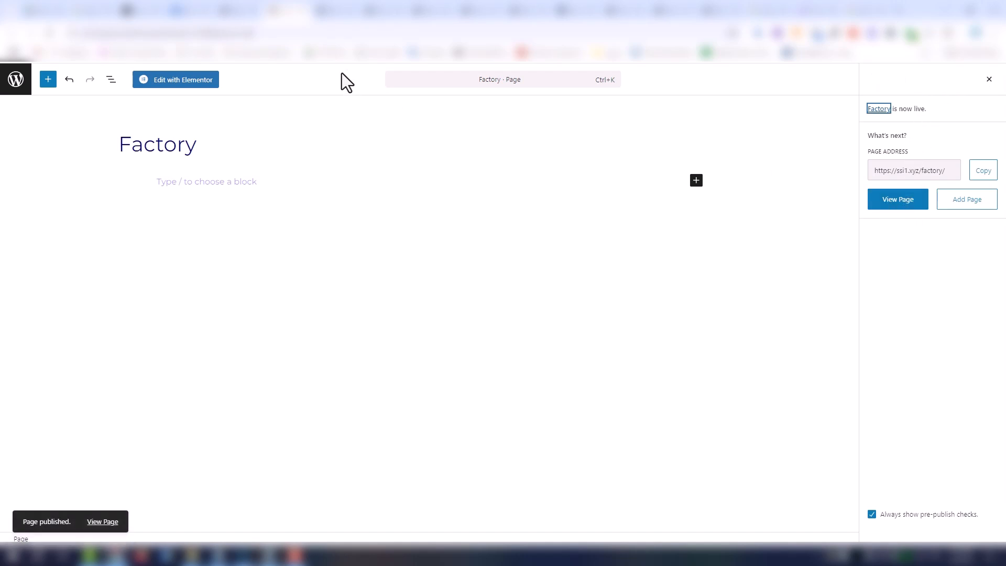
- Open the Factory page in the Elementor editor and add a single-column flexbox container
{"action": "left_click", "coordinate": [183, 84]}
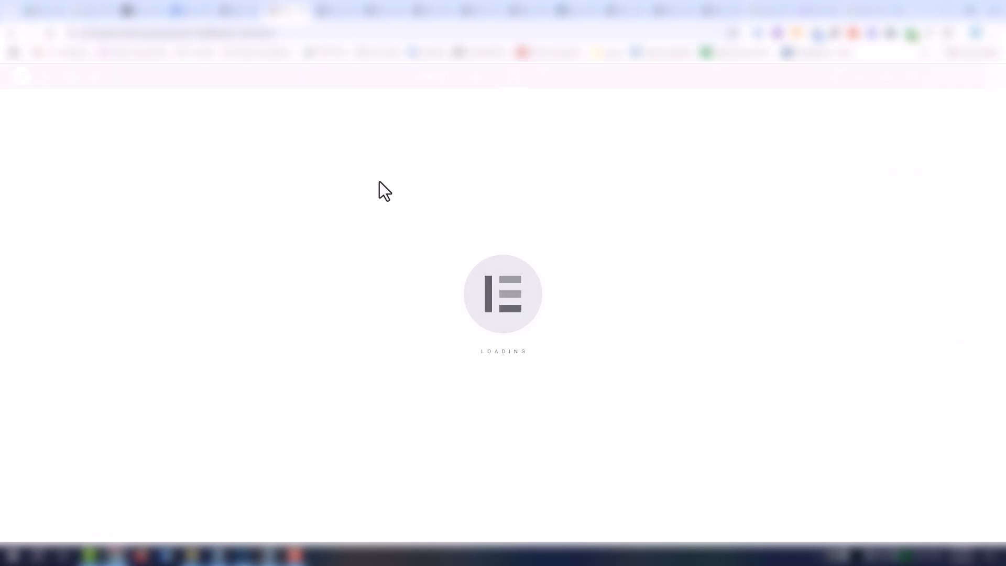
{"action": "left_click", "coordinate": [551, 230]}
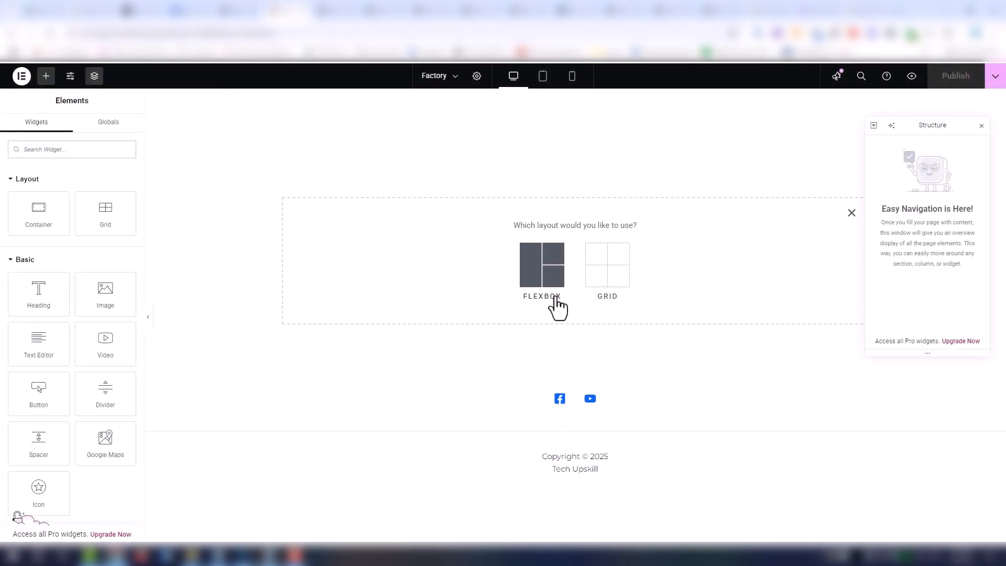
{"action": "left_click", "coordinate": [548, 296]}
{"action": "left_click", "coordinate": [449, 262]}
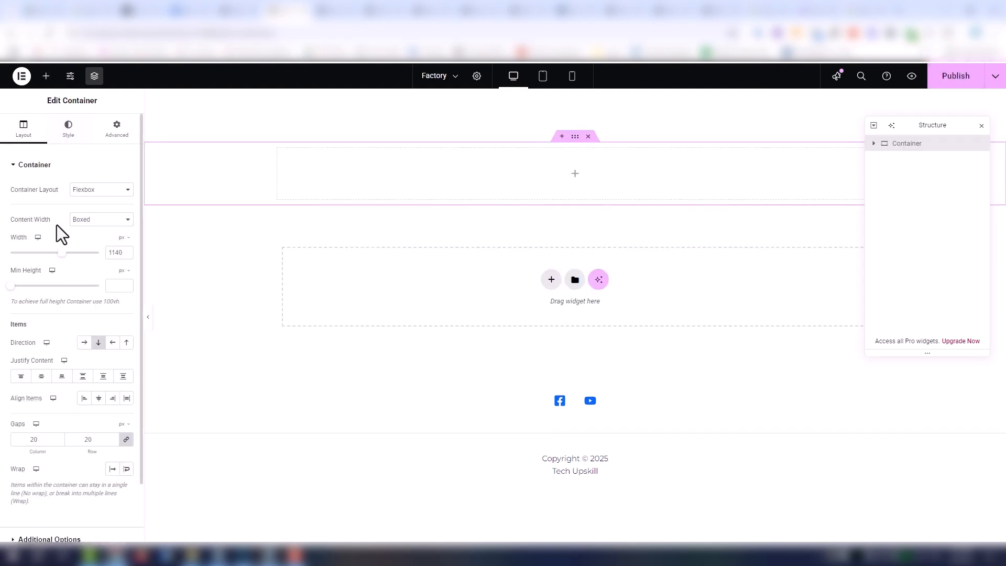
- Find the Shortcode widget and place it inside the new container
{"action": "left_click", "coordinate": [46, 76]}
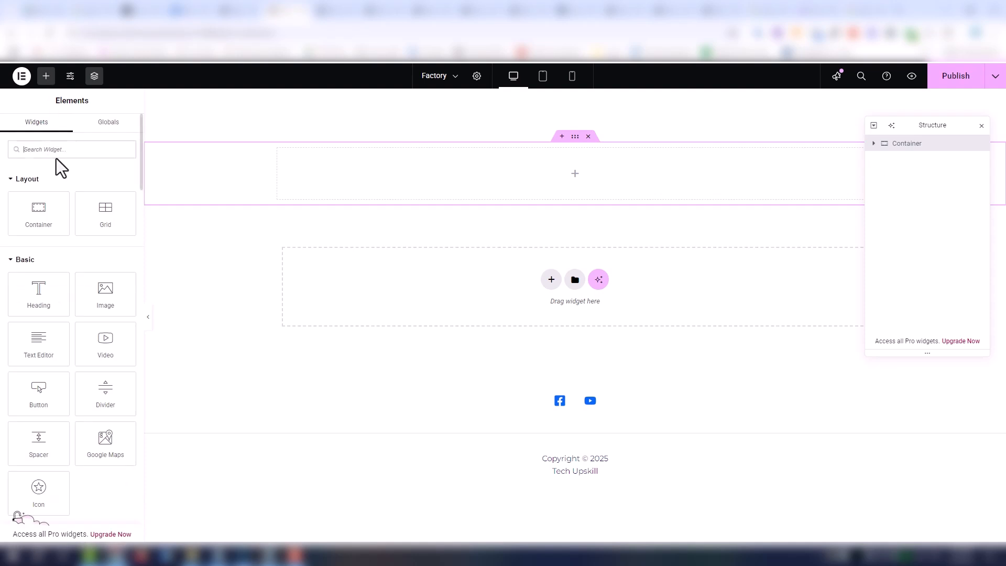
{"action": "type", "text": "sh"}
{"action": "left_click_drag", "start_coordinate": [47, 173], "coordinate": [483, 189]}
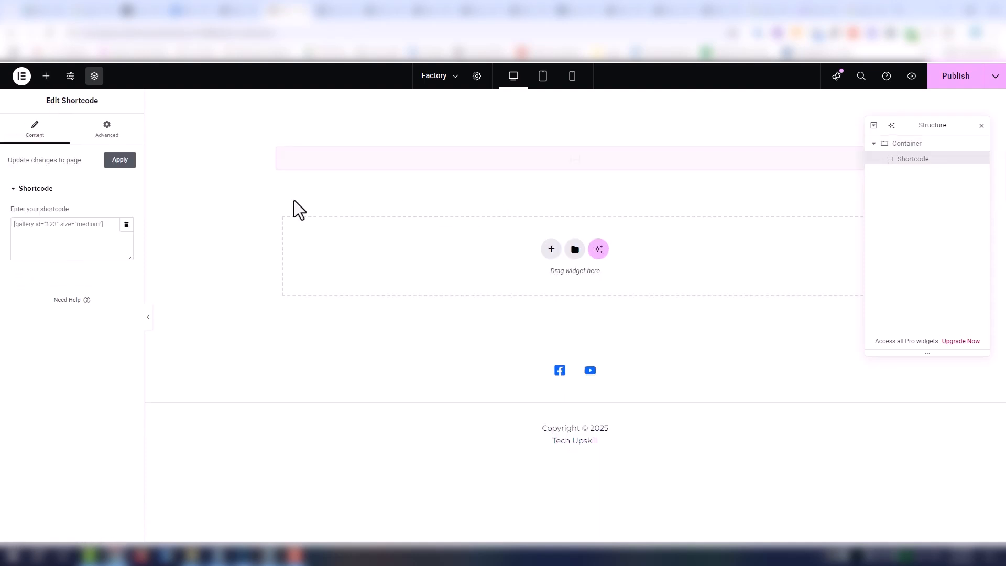
- Embed the form with the shortcode [fluentform id="15"] and place a Heading widget above it in the same container
{"action": "left_click", "coordinate": [56, 241]}
{"action": "type", "text": "[fluentform id=\"15\"]"}
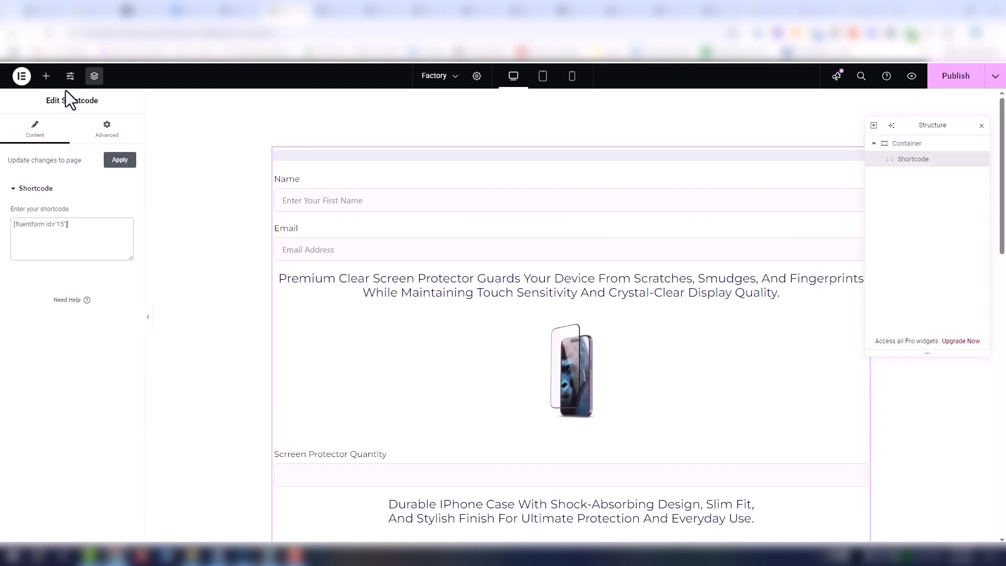
{"action": "left_click", "coordinate": [46, 76]}
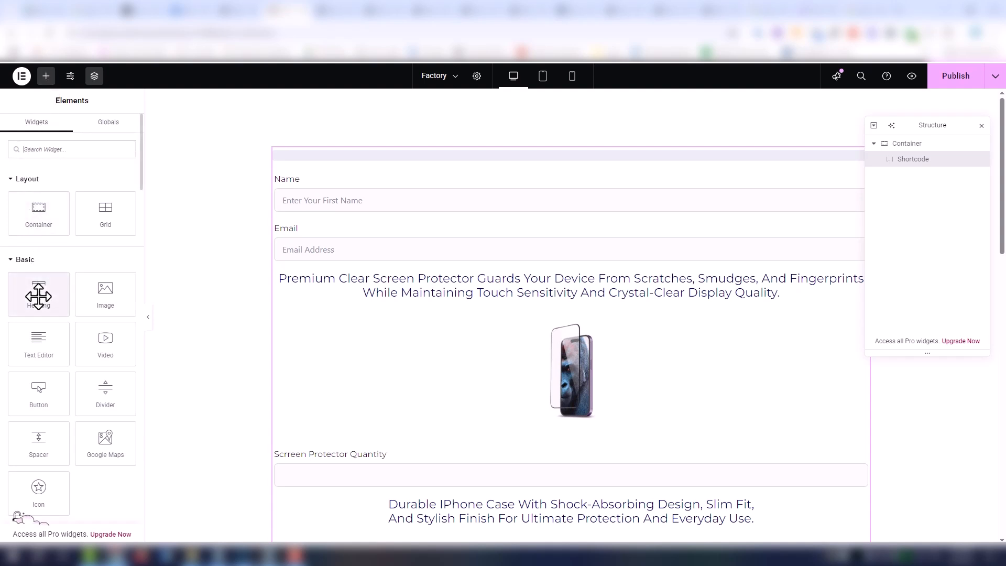
{"action": "left_click_drag", "start_coordinate": [33, 294], "coordinate": [528, 155]}
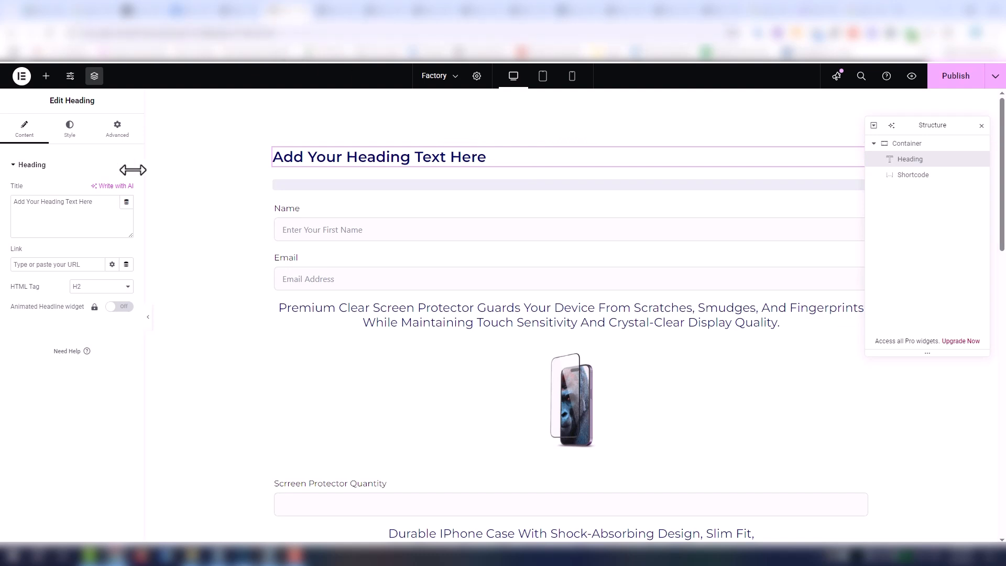
- Center the container's contents by setting both Justify Content and Align Items to Center
{"action": "left_click", "coordinate": [116, 131]}
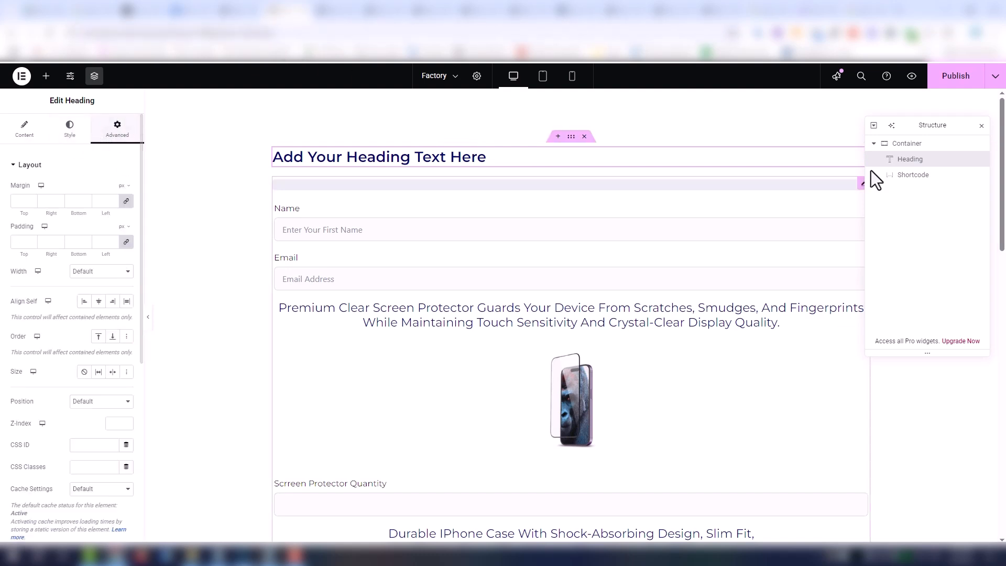
{"action": "left_click", "coordinate": [886, 144]}
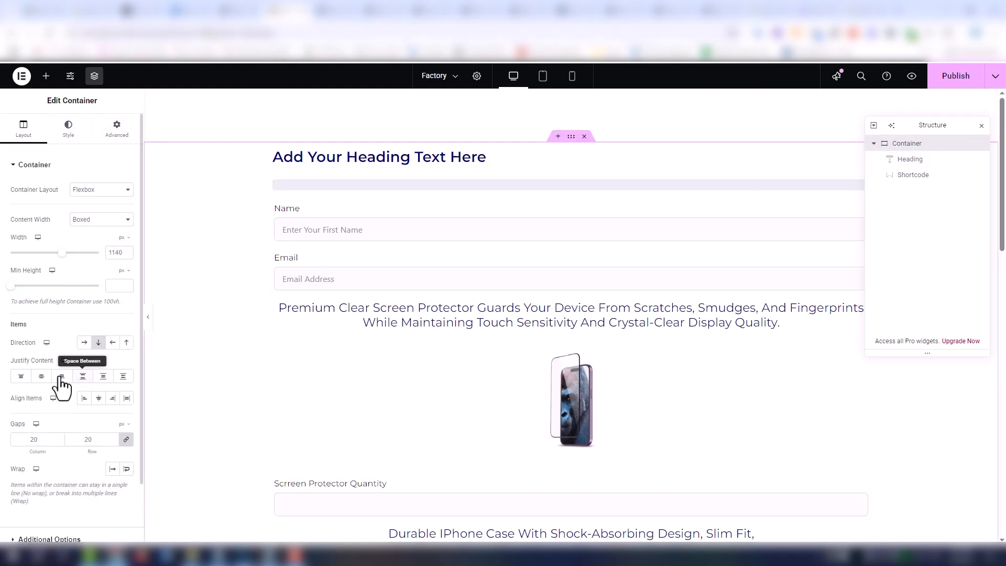
{"action": "left_click", "coordinate": [98, 400]}
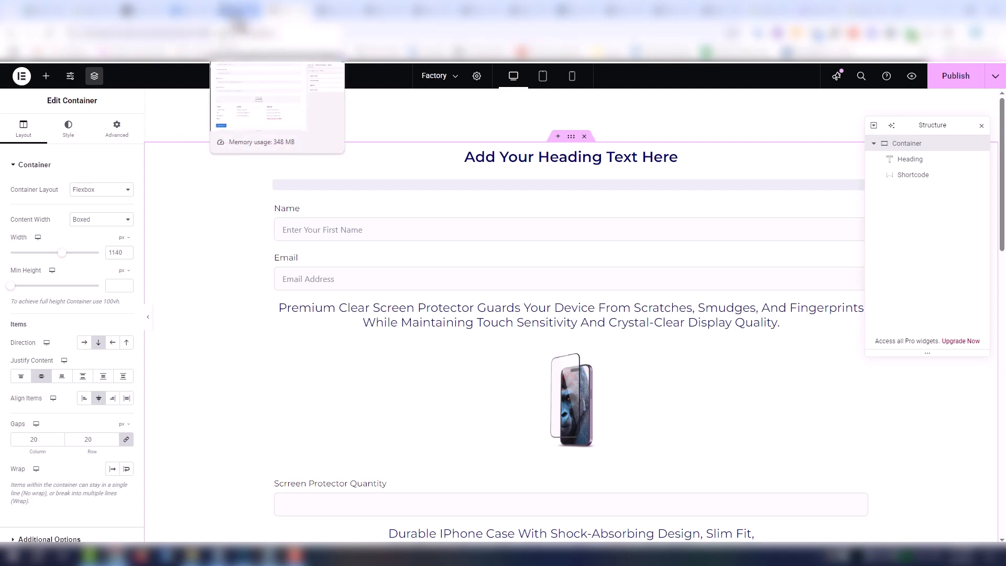
- Set the Shortcode widget's Align Self to Center and its size to Shrink
{"action": "left_click", "coordinate": [341, 357]}
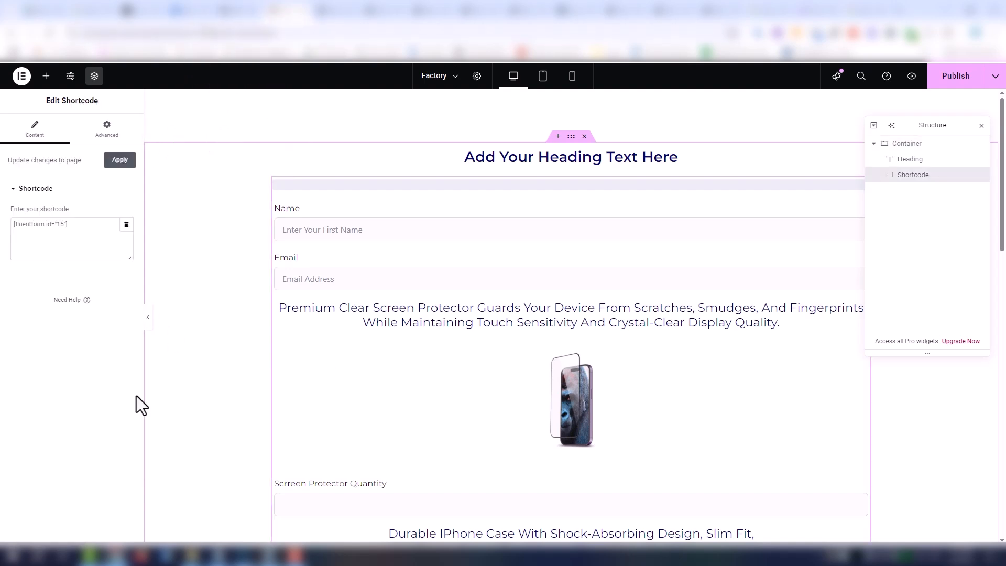
{"action": "left_click", "coordinate": [91, 132]}
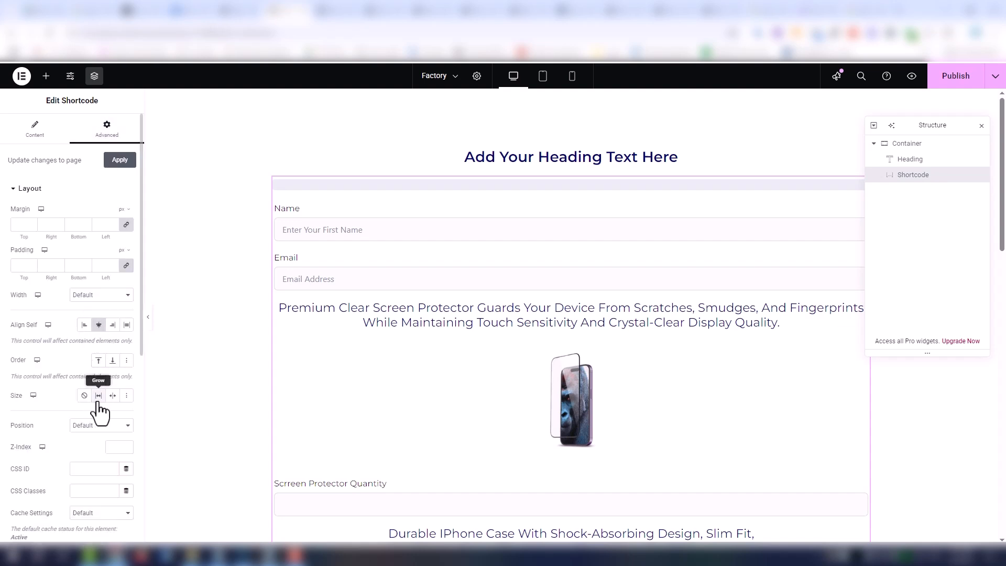
{"action": "left_click", "coordinate": [112, 395]}
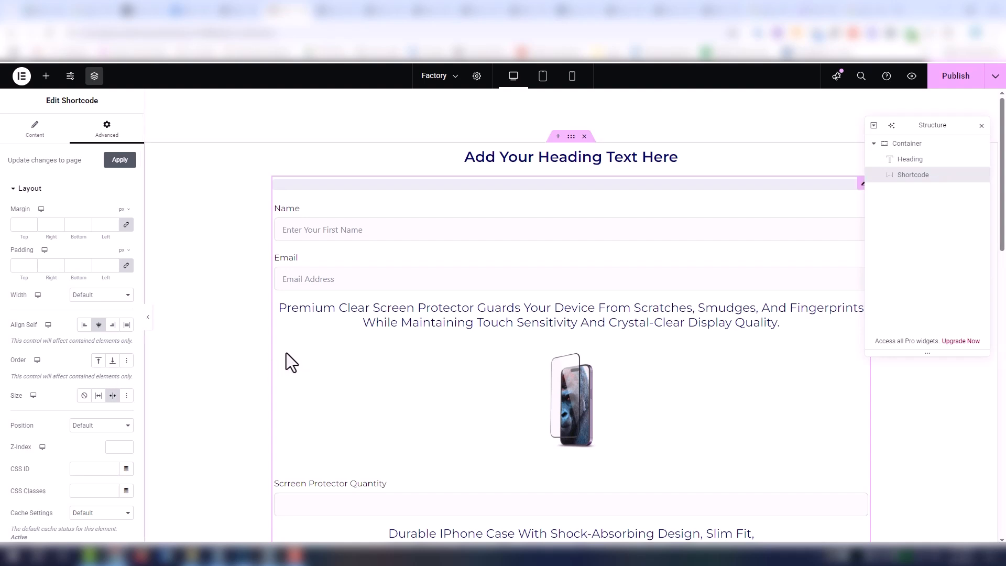
{"action": "left_click", "coordinate": [45, 135]}
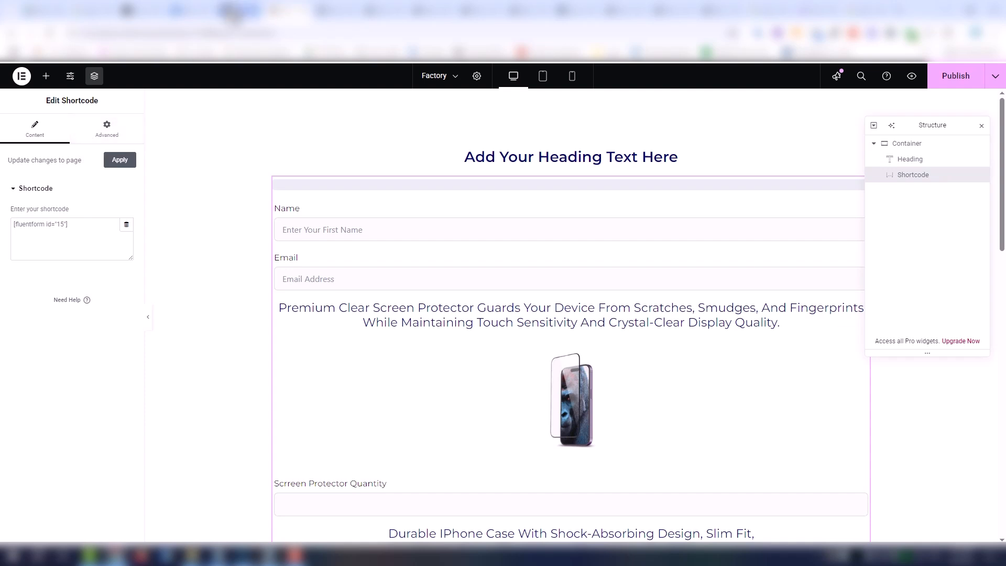
- Change the heading's title to "Welcome to factory , Check Our Prices"
{"action": "left_click", "coordinate": [584, 158]}
{"action": "left_click", "coordinate": [25, 131]}
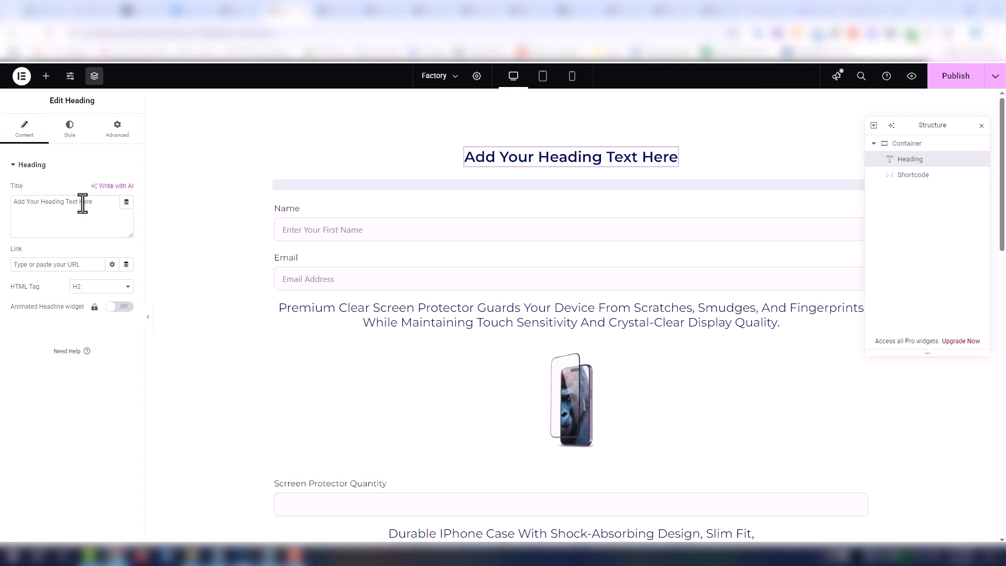
{"action": "triple_click", "coordinate": [101, 220]}
{"action": "type", "text": "We"}
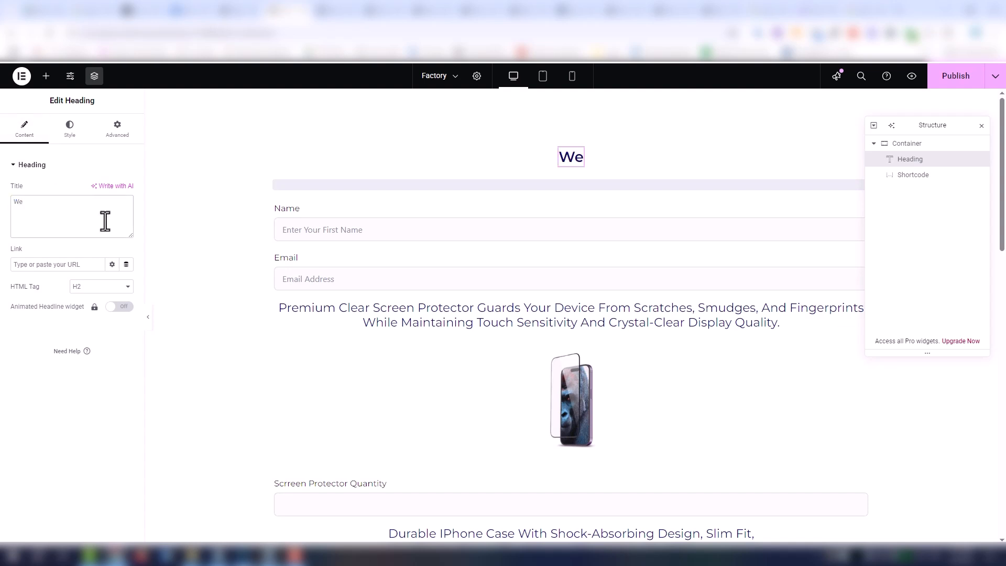
{"action": "type", "text": "lcome Rt"}
{"action": "key", "text": "BackSpace"}
{"action": "key", "text": "BackSpace"}
{"action": "type", "text": "to"}
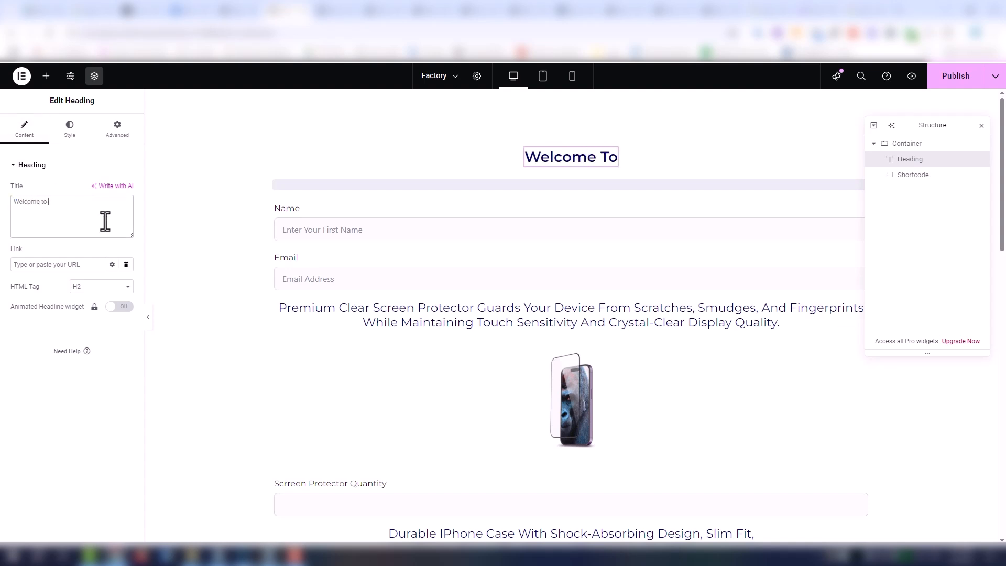
{"action": "type", "text": " fa"}
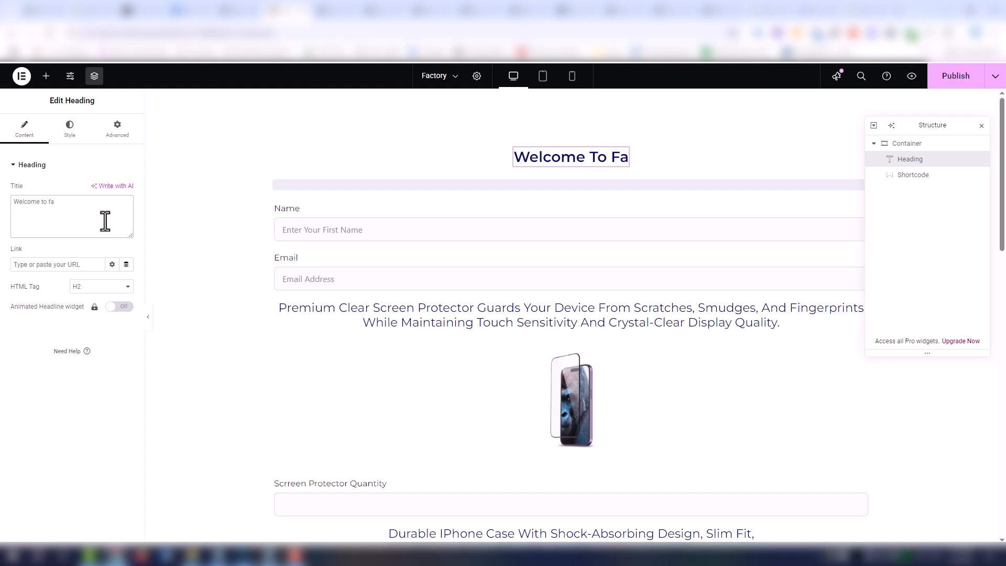
{"action": "type", "text": "ctory"}
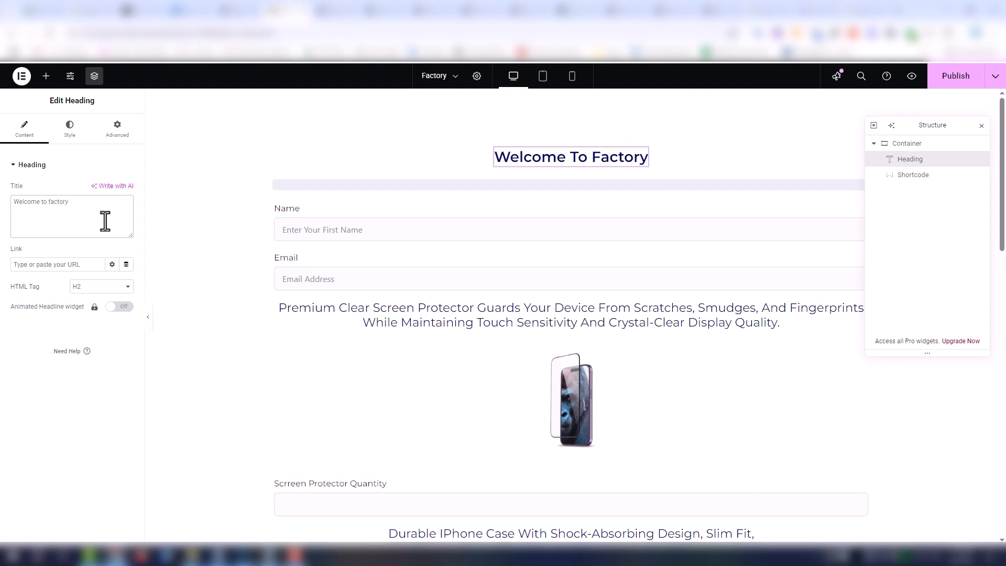
{"action": "type", "text": " ,"}
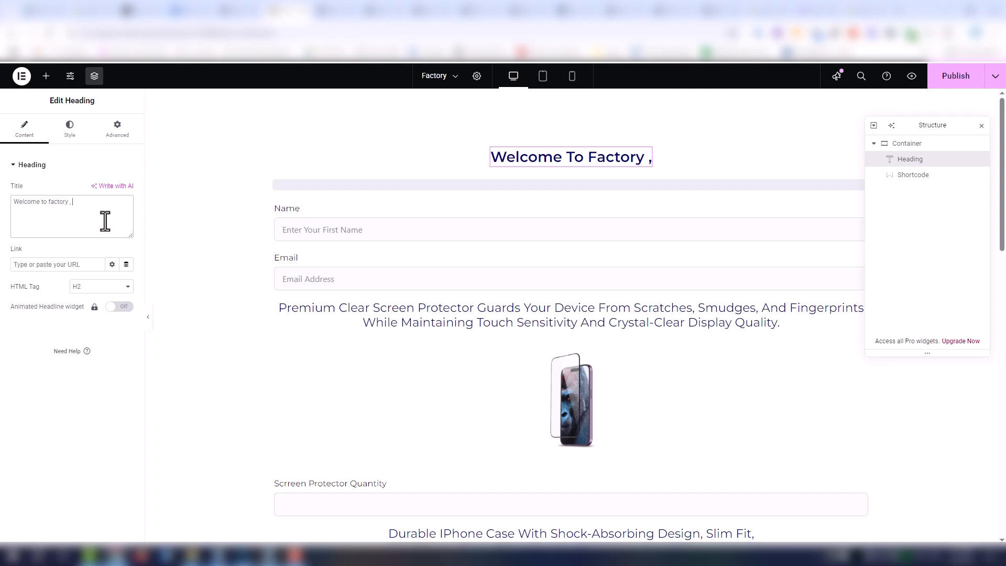
{"action": "type", "text": " Cha"}
{"action": "key", "text": "BackSpace"}
{"action": "type", "text": "ch"}
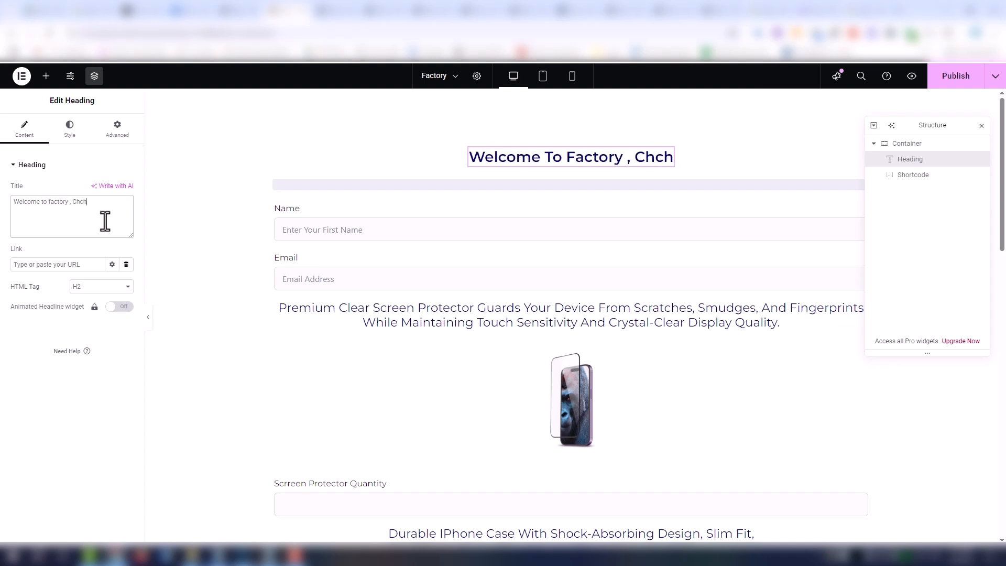
{"action": "key", "text": "BackSpace"}
{"action": "key", "text": "BackSpace"}
{"action": "type", "text": "ecj"}
{"action": "type", "text": "k"}
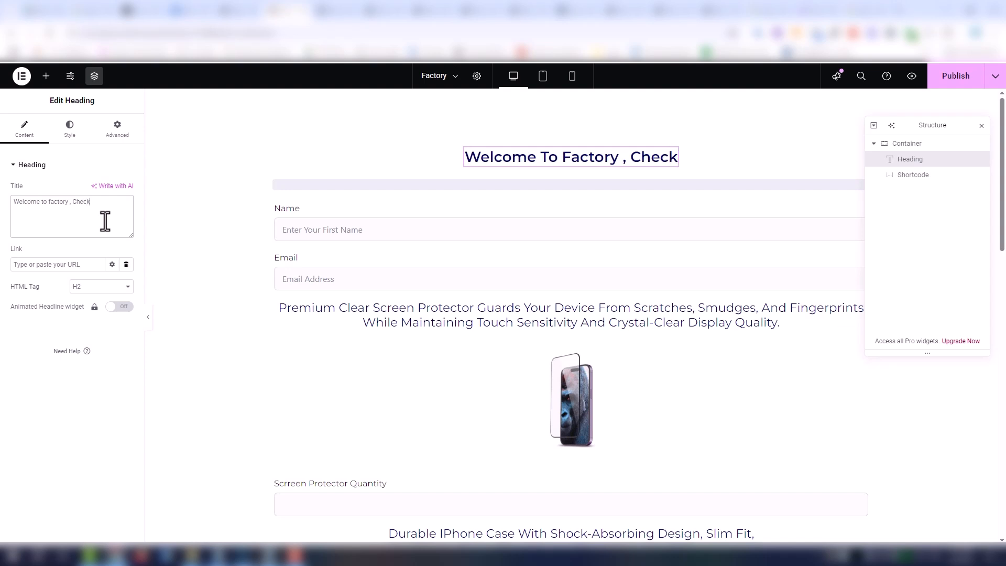
{"action": "type", "text": " Out"}
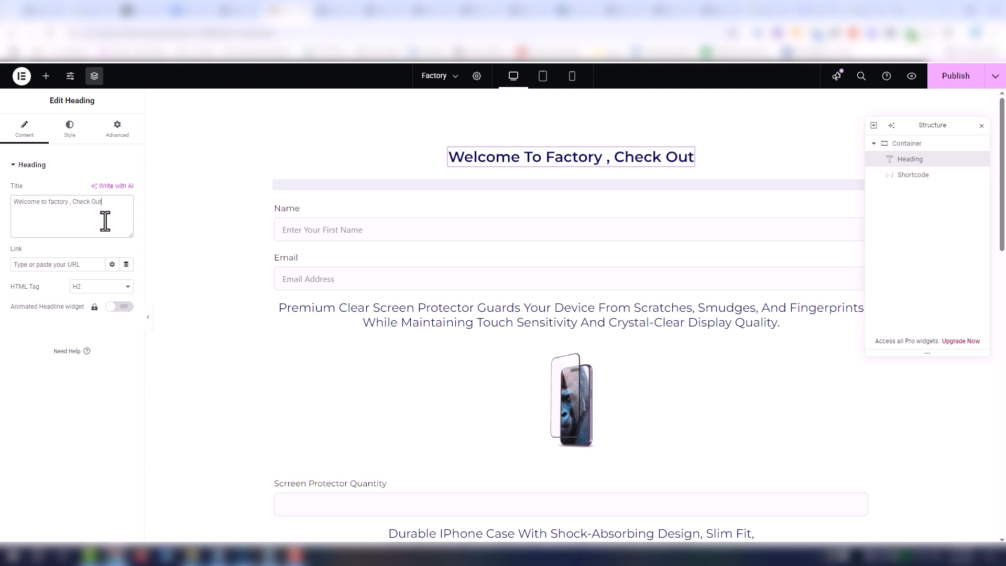
{"action": "key", "text": "BackSpace"}
{"action": "type", "text": "r Price"}
{"action": "type", "text": "s"}
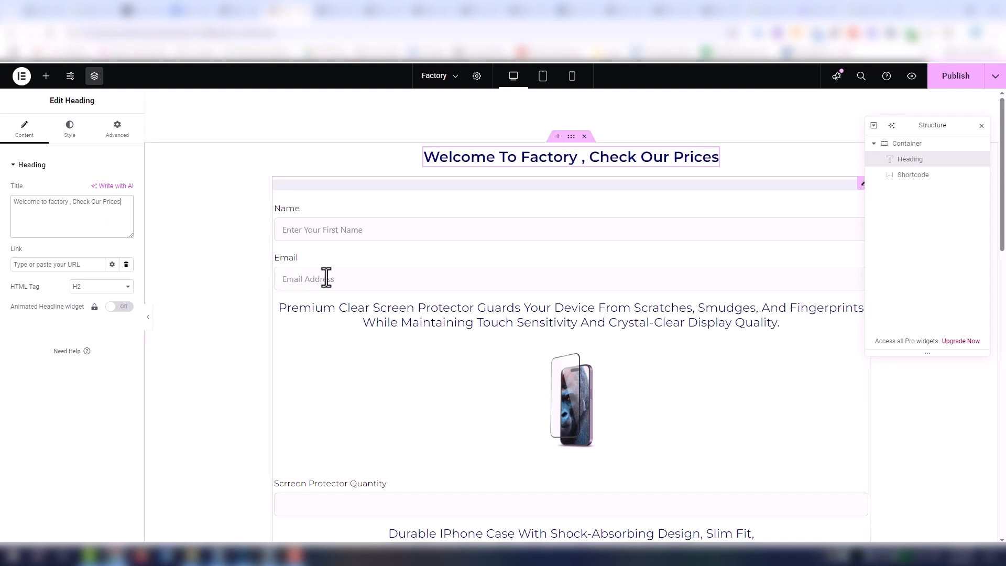
- Look over the embedded form, publish the Factory page and open its preview
{"action": "scroll", "coordinate": [326, 277], "scroll_direction": "down", "scroll_amount": 10}
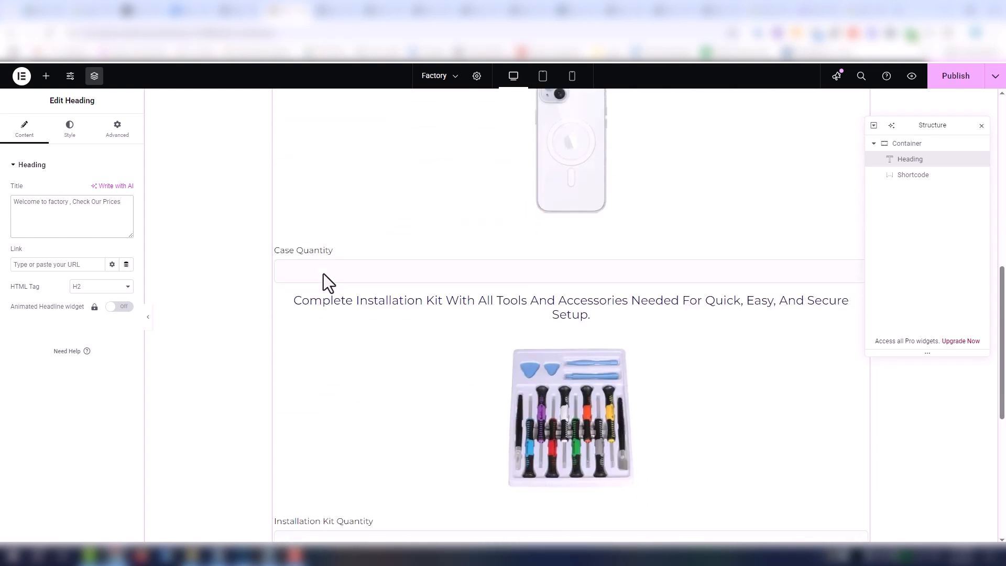
{"action": "scroll", "coordinate": [323, 273], "scroll_direction": "down", "scroll_amount": 2}
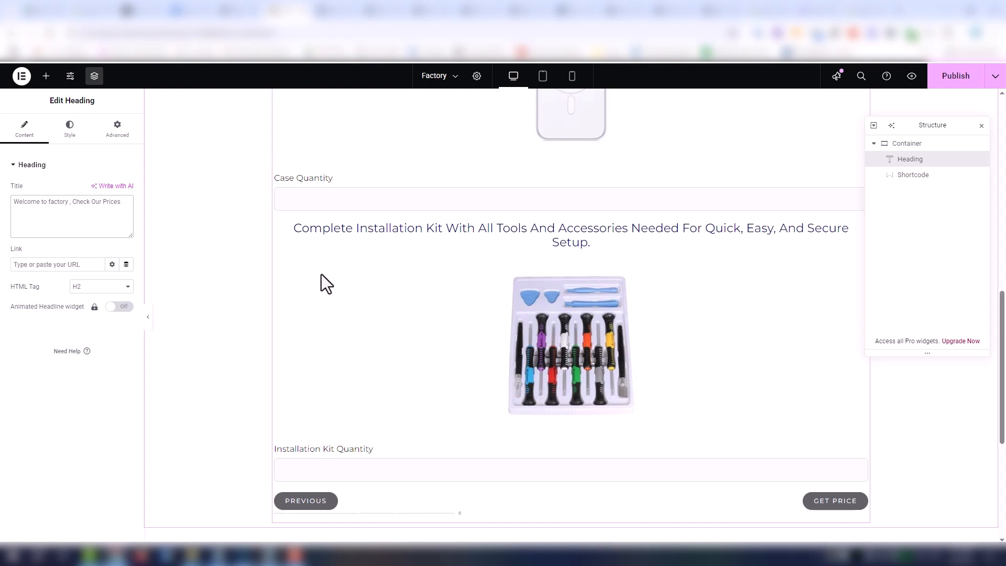
{"action": "scroll", "coordinate": [322, 275], "scroll_direction": "up", "scroll_amount": 7}
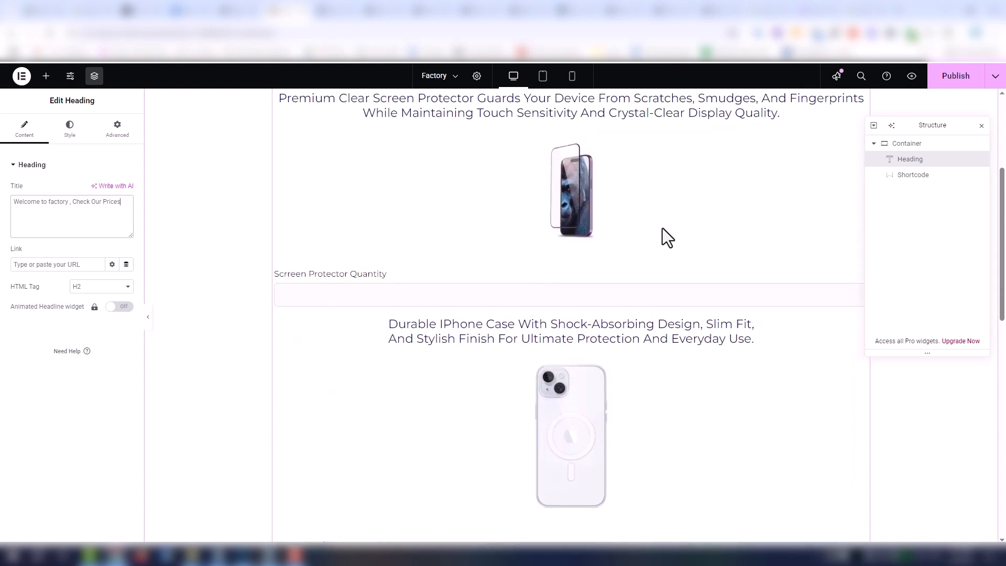
{"action": "left_click", "coordinate": [970, 82]}
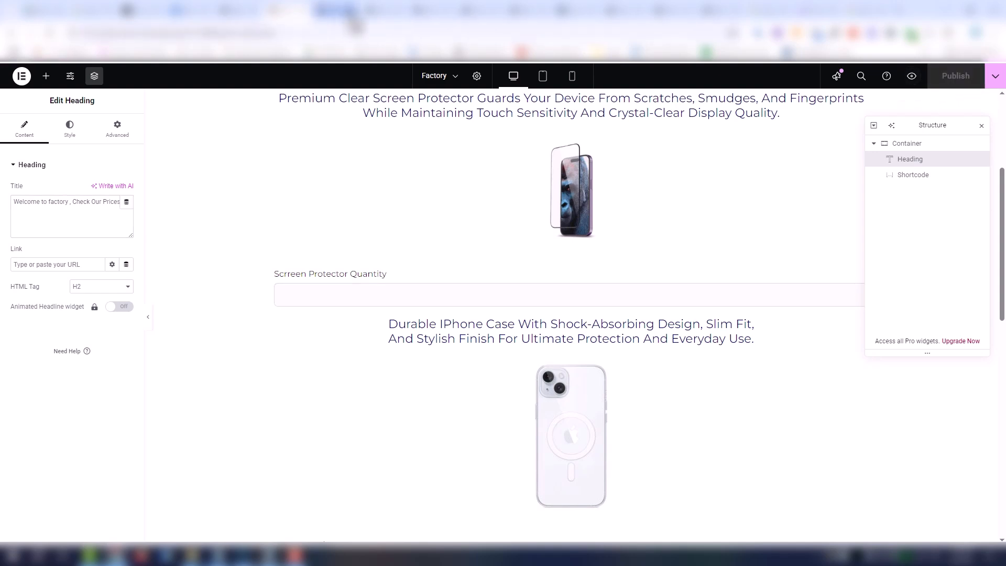
{"action": "left_click", "coordinate": [351, 15]}
{"action": "left_click", "coordinate": [348, 13]}
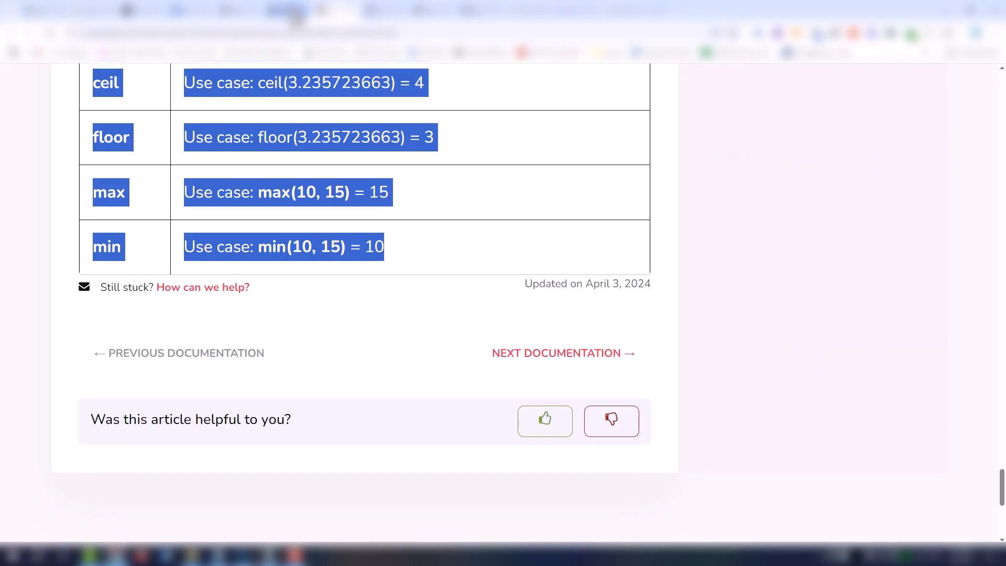
{"action": "left_click", "coordinate": [290, 13]}
{"action": "left_click", "coordinate": [392, 171]}
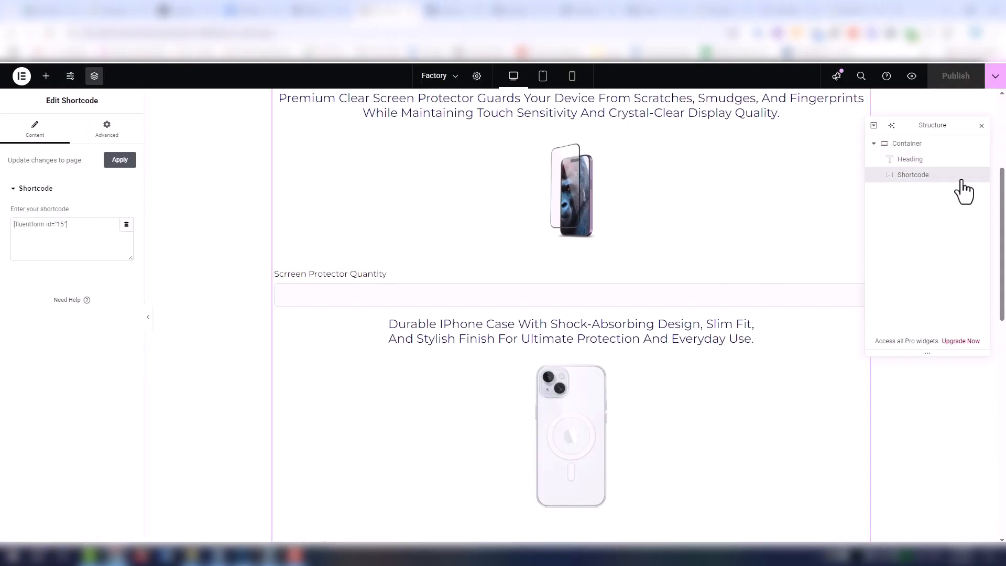
{"action": "left_click", "coordinate": [912, 76]}
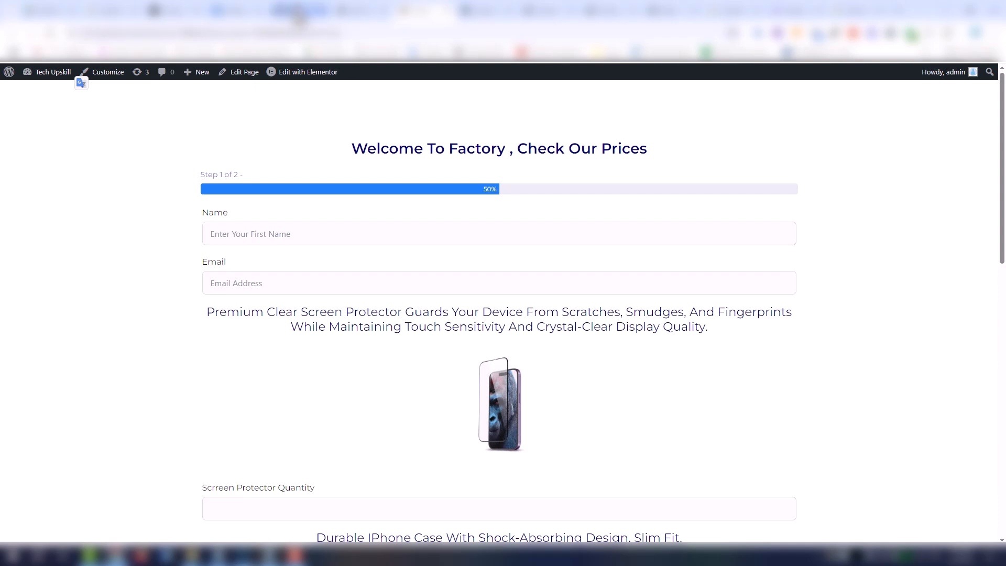
- Return to the Fluent Forms editor, delete the Email and Name fields from the form and save it
{"action": "left_click", "coordinate": [296, 11]}
{"action": "scroll", "coordinate": [328, 219], "scroll_direction": "up", "scroll_amount": 20}
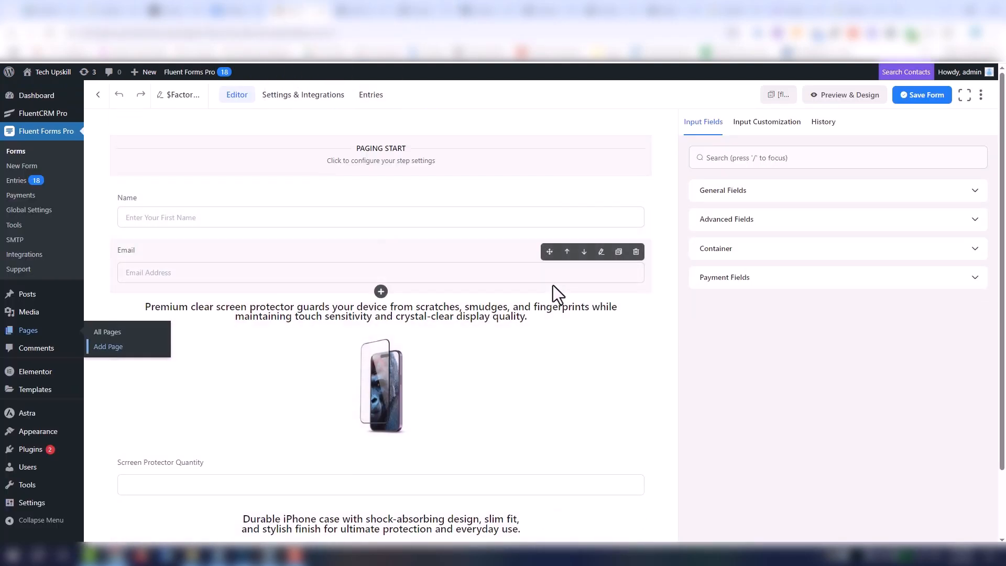
{"action": "left_click", "coordinate": [636, 251]}
{"action": "left_click", "coordinate": [627, 250]}
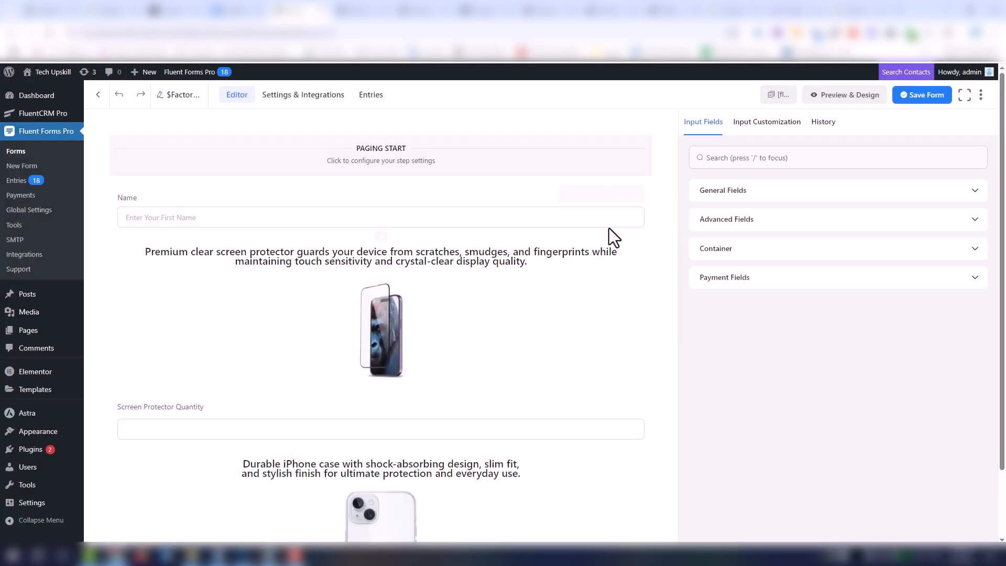
{"action": "left_click", "coordinate": [636, 195]}
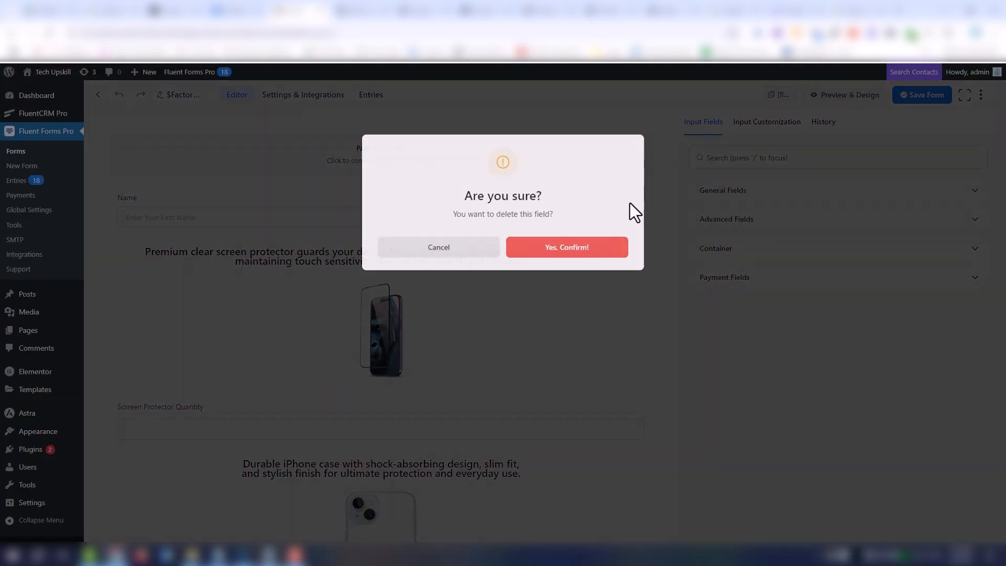
{"action": "left_click", "coordinate": [604, 250]}
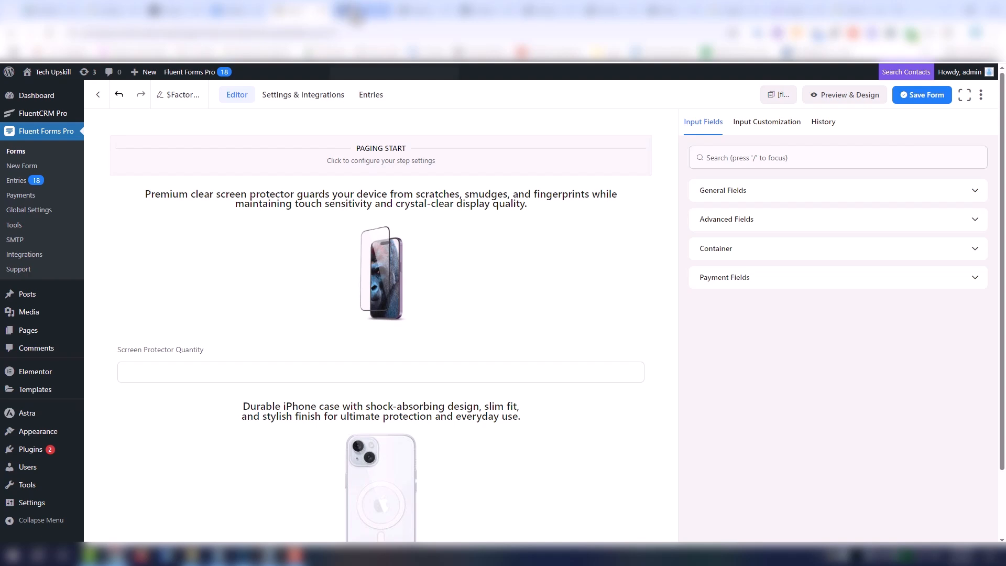
{"action": "left_click", "coordinate": [922, 95]}
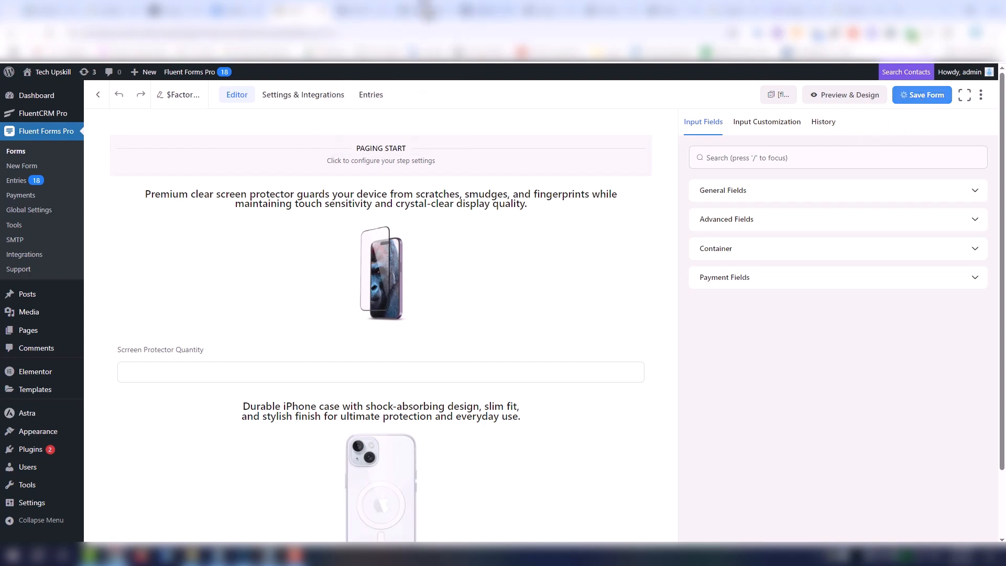
- Reload the Factory page in the Elementor editor and in its preview, and look over the updated form without the Name and Email fields
{"action": "left_click", "coordinate": [357, 13]}
{"action": "scroll", "coordinate": [399, 140], "scroll_direction": "up", "scroll_amount": 5}
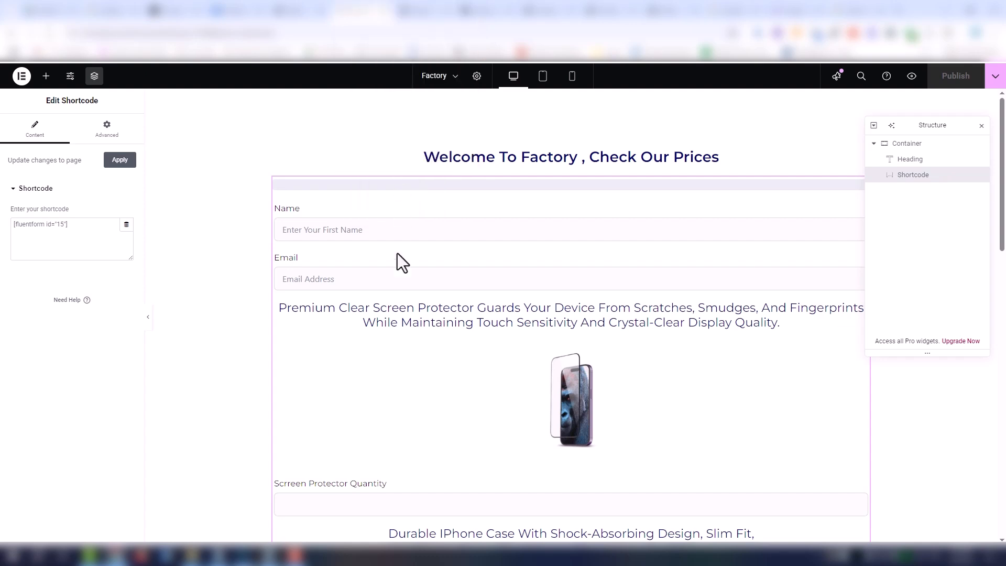
{"action": "key", "text": "F5"}
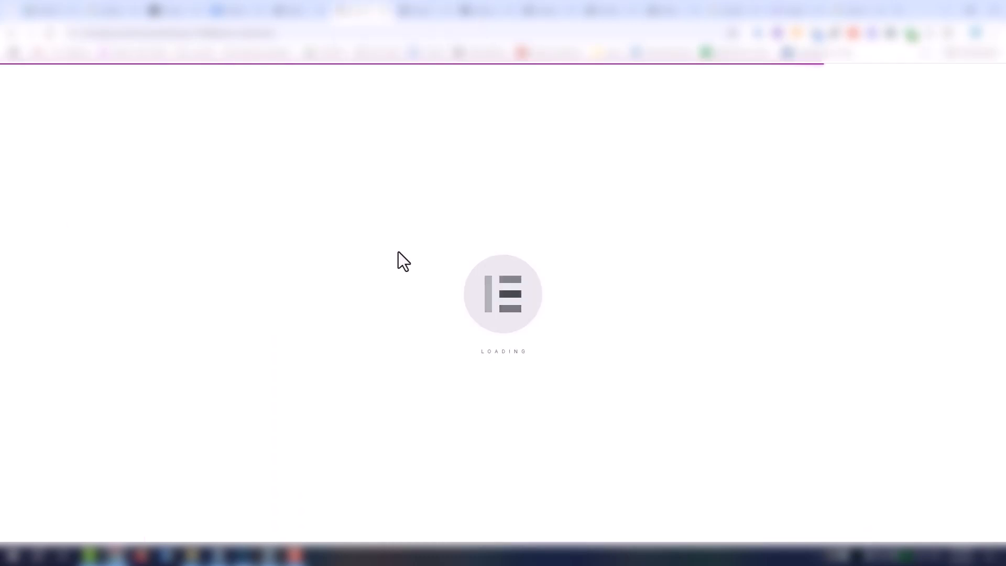
{"action": "left_click", "coordinate": [422, 11]}
{"action": "right_click", "coordinate": [424, 11]}
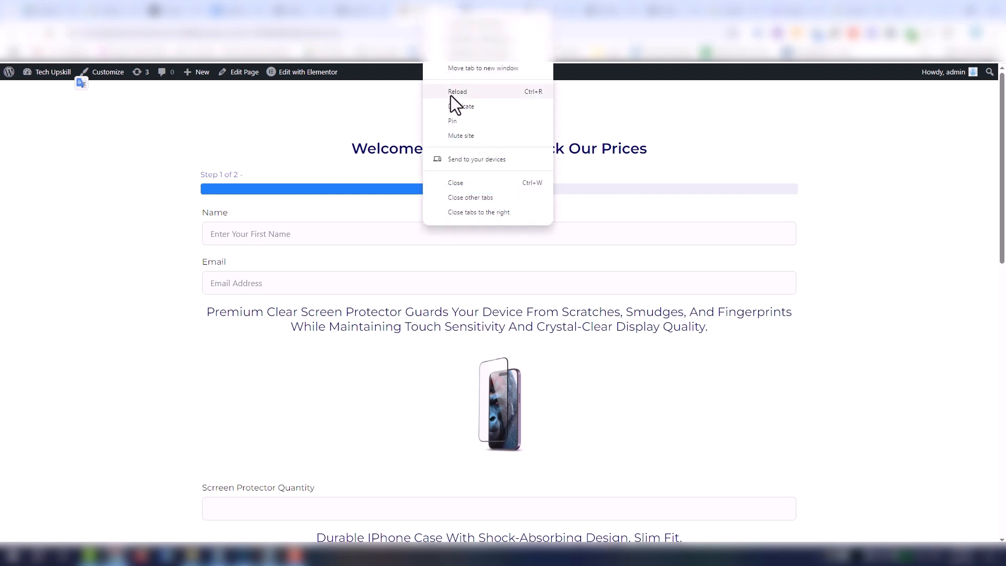
{"action": "left_click", "coordinate": [451, 92]}
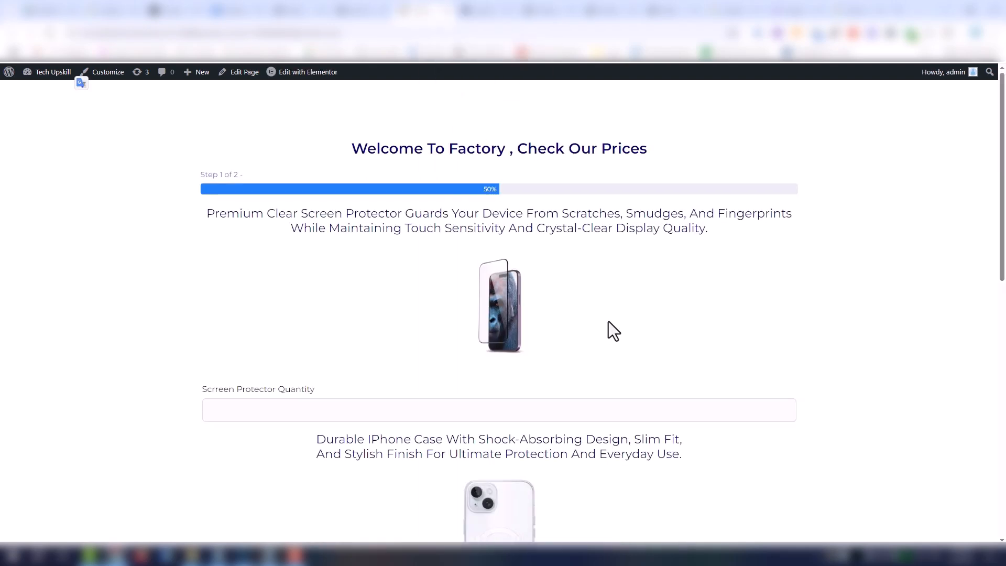
{"action": "scroll", "coordinate": [609, 320], "scroll_direction": "down", "scroll_amount": 10}
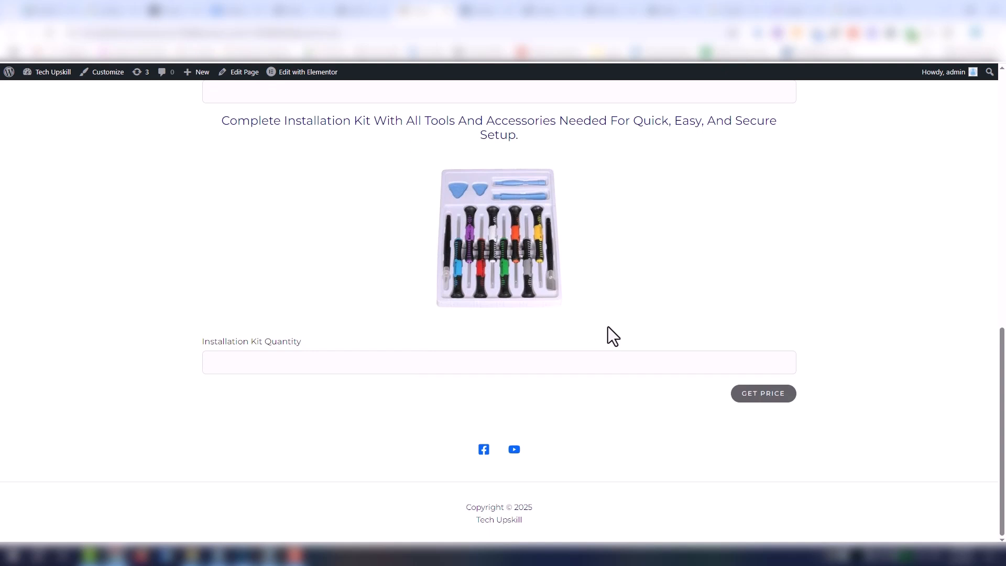
{"action": "scroll", "coordinate": [607, 326], "scroll_direction": "up", "scroll_amount": 2}
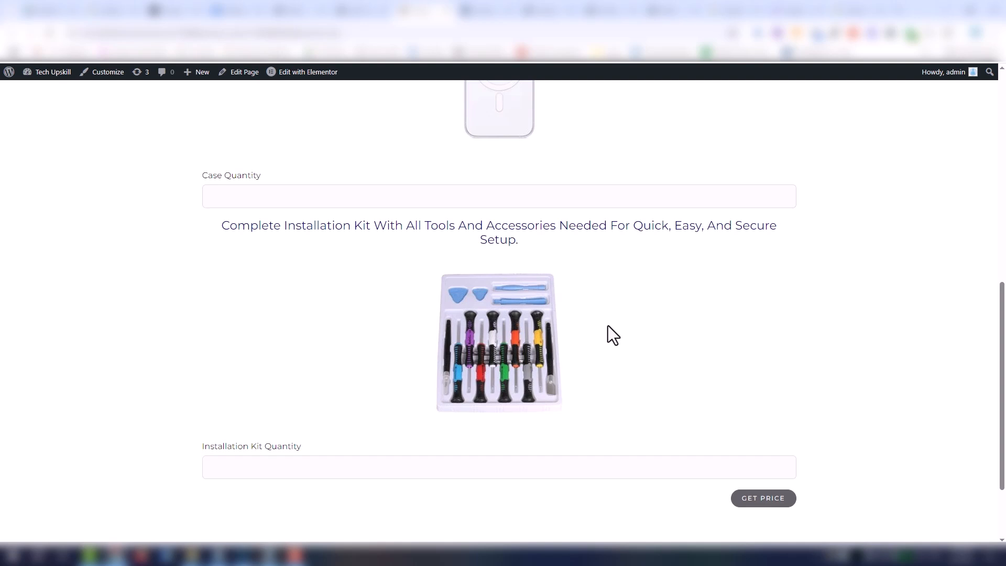
- Test the previewed form with a Screen Protector Quantity of 10 and a Case Quantity of 17, fill the Installation Kit Quantity and get the price
{"action": "scroll", "coordinate": [608, 325], "scroll_direction": "up", "scroll_amount": 6}
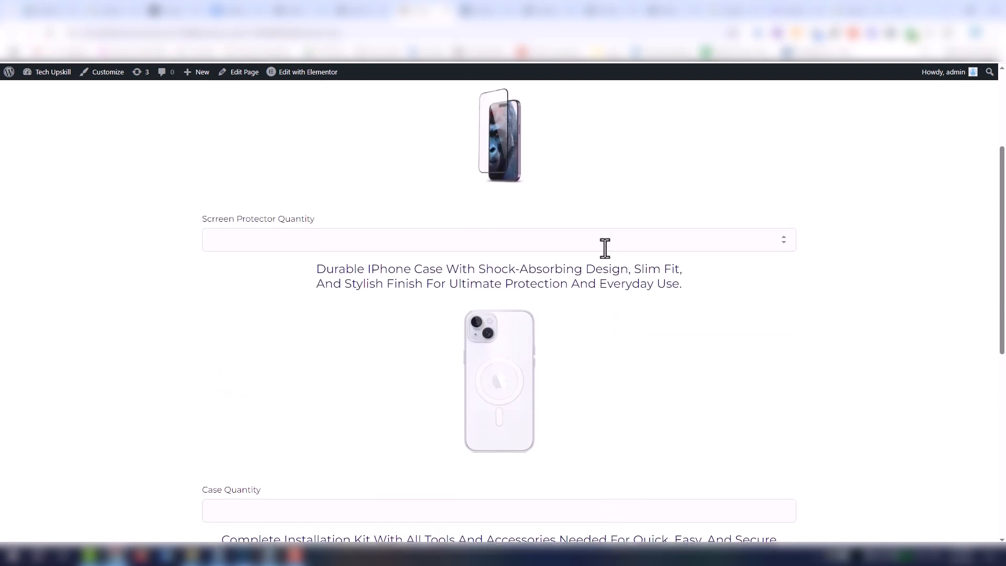
{"action": "scroll", "coordinate": [595, 325], "scroll_direction": "down", "scroll_amount": 4}
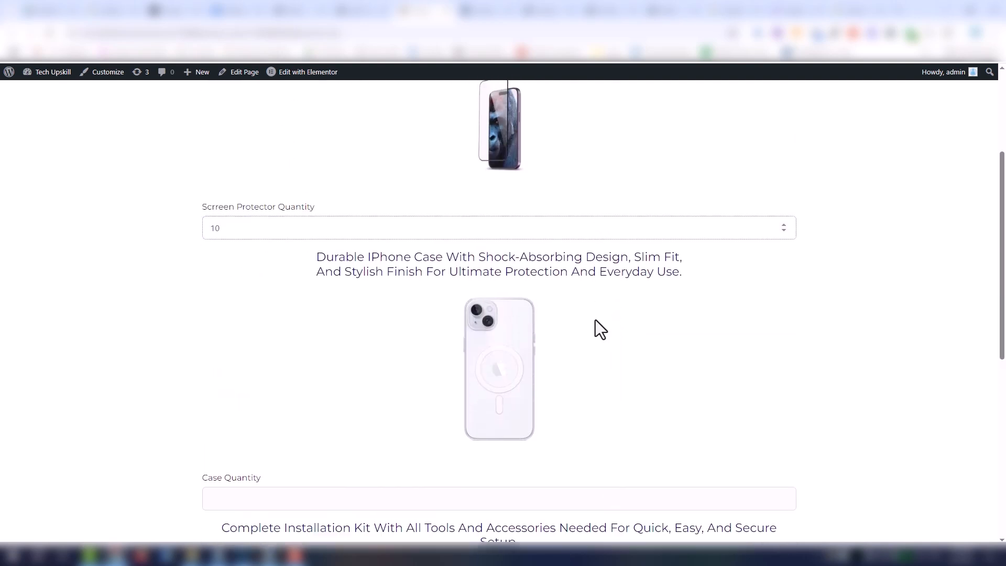
{"action": "left_click", "coordinate": [389, 301]}
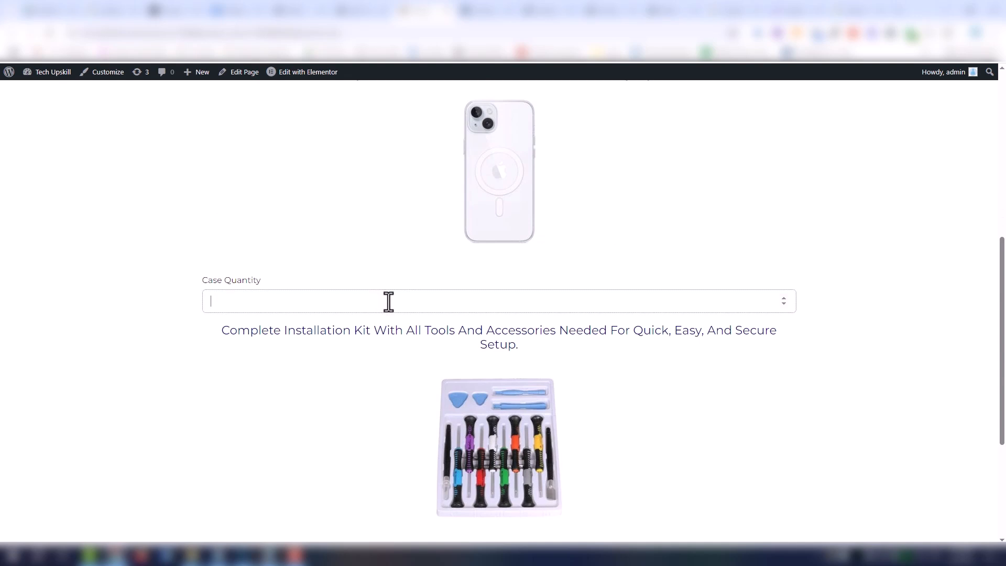
{"action": "scroll", "coordinate": [388, 301], "scroll_direction": "down", "scroll_amount": 4}
{"action": "left_click", "coordinate": [349, 332]}
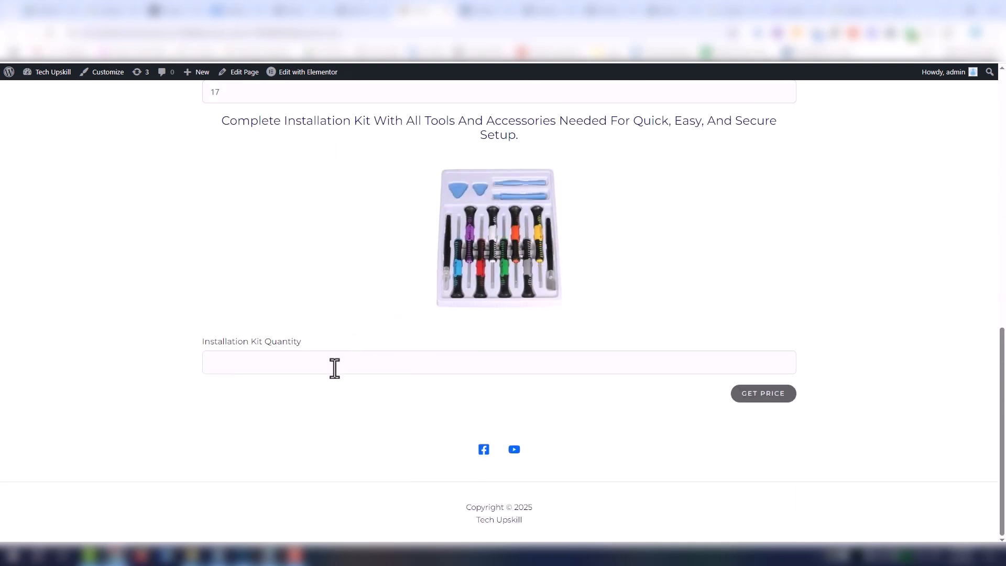
{"action": "left_click", "coordinate": [765, 398]}
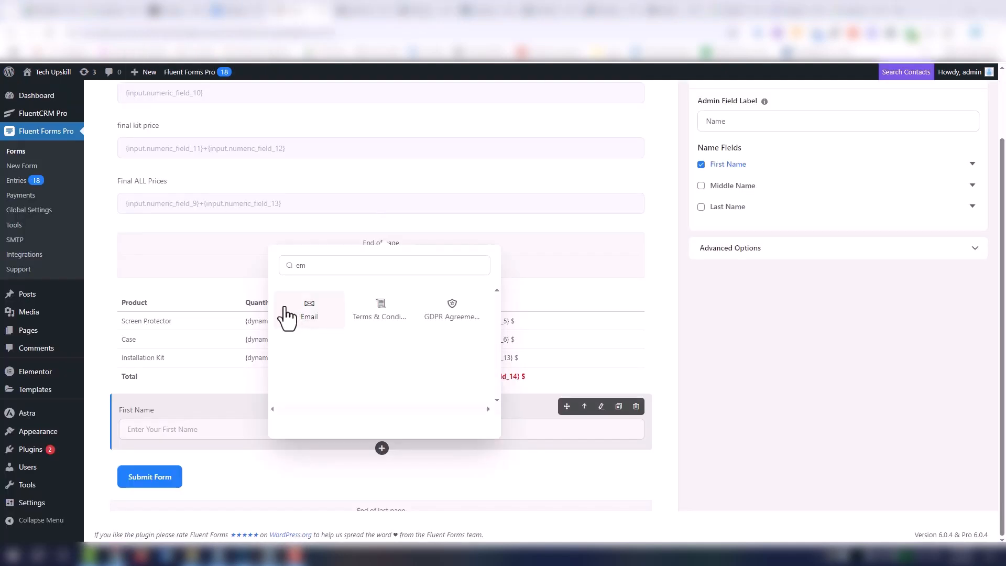
- In the Fluent Forms editor, add an Email field below the First Name field on the form's last page
{"action": "left_click", "coordinate": [238, 422]}
{"action": "scroll", "coordinate": [398, 467], "scroll_direction": "down", "scroll_amount": 1}
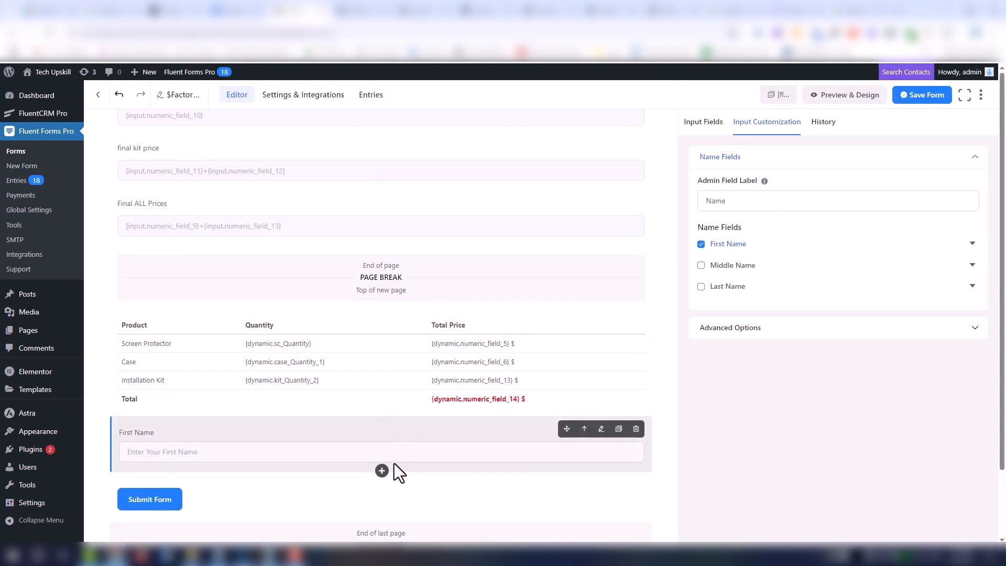
{"action": "left_click", "coordinate": [382, 472]}
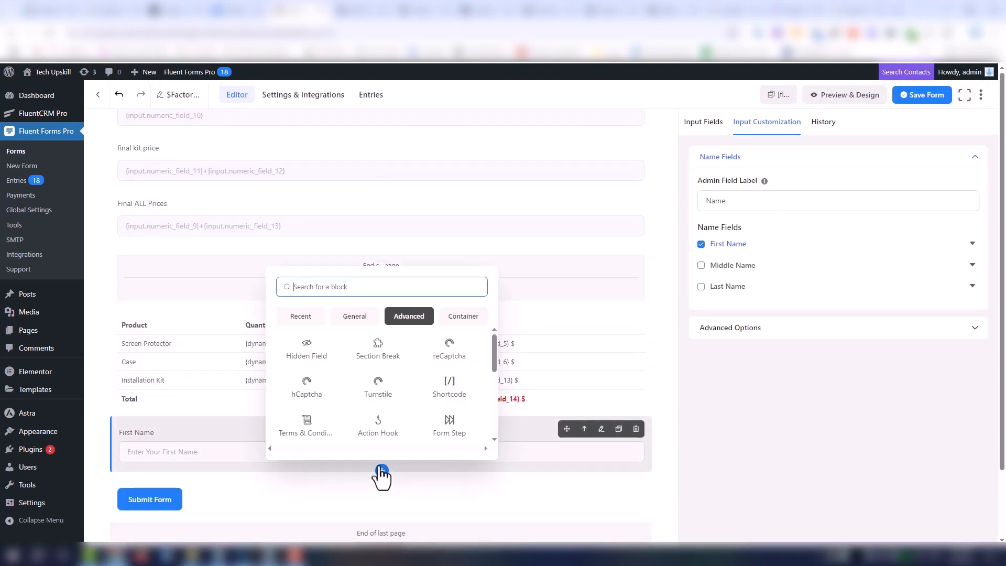
{"action": "type", "text": "ema"}
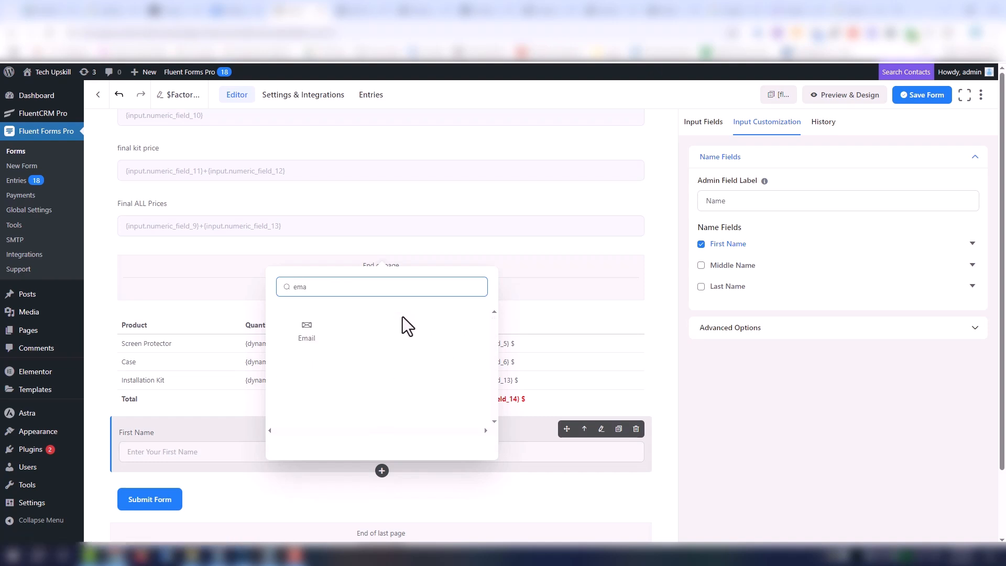
{"action": "left_click", "coordinate": [311, 338]}
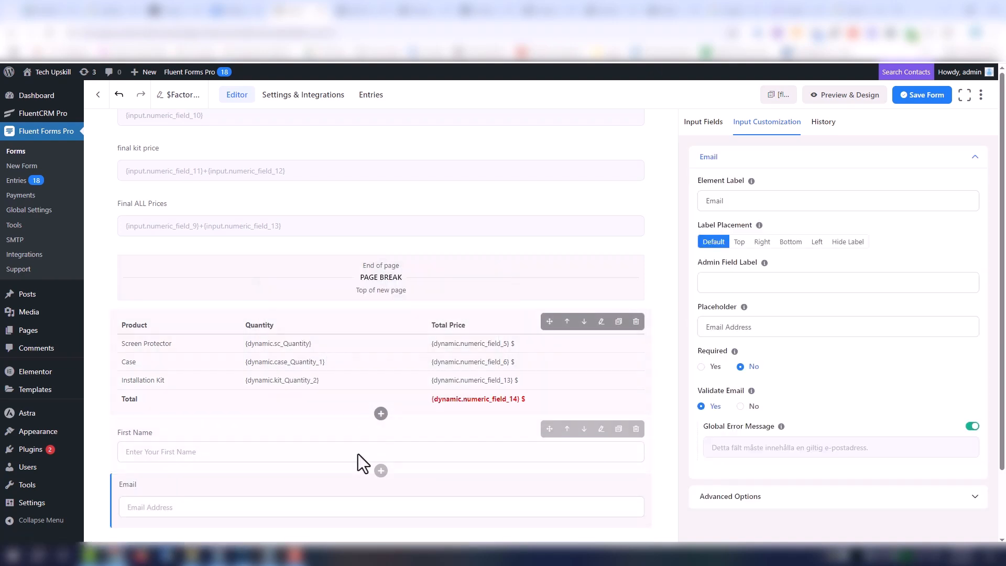
{"action": "scroll", "coordinate": [359, 458], "scroll_direction": "down", "scroll_amount": 1}
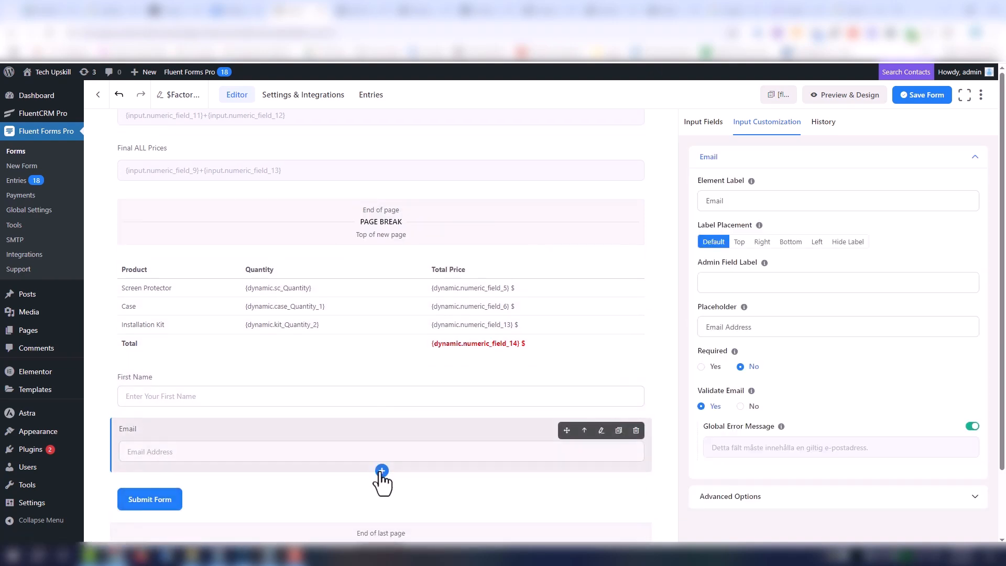
{"action": "left_click", "coordinate": [382, 471]}
{"action": "left_click", "coordinate": [461, 316]}
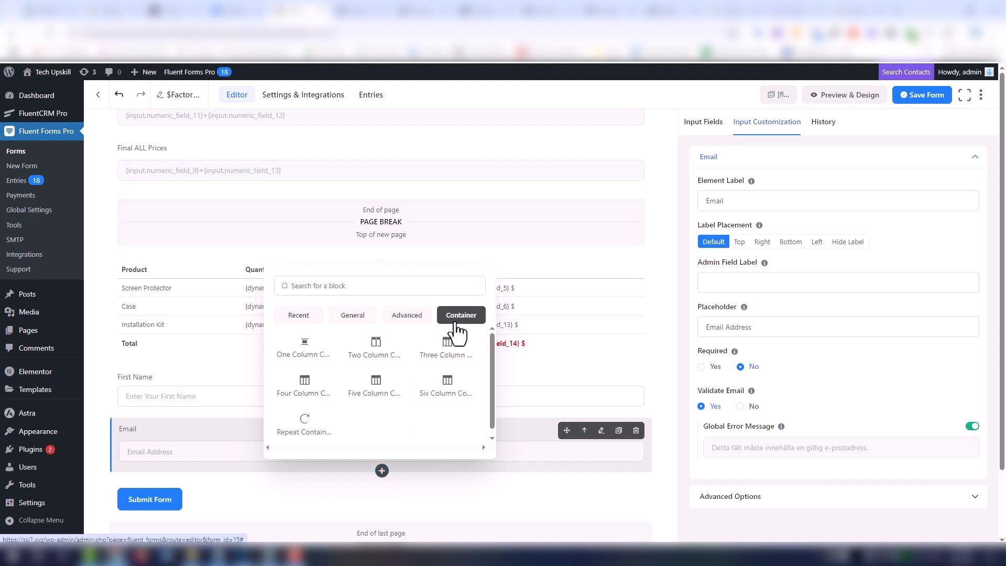
{"action": "left_click", "coordinate": [415, 319]}
{"action": "scroll", "coordinate": [430, 369], "scroll_direction": "down", "scroll_amount": 2}
{"action": "scroll", "coordinate": [430, 380], "scroll_direction": "down", "scroll_amount": 3}
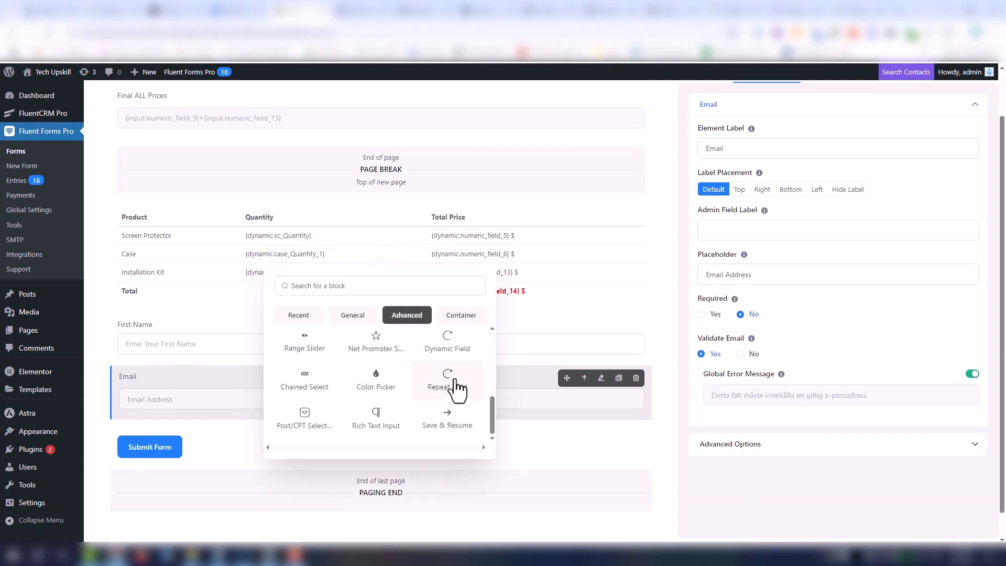
{"action": "left_click", "coordinate": [353, 315]}
{"action": "left_click", "coordinate": [393, 285]}
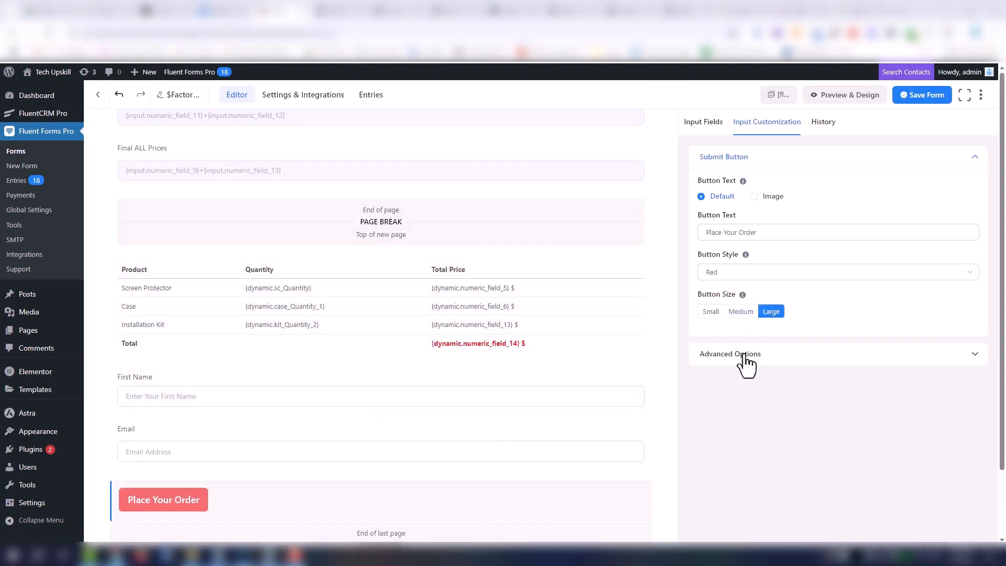
- Try the Medium size on the Place Your Order button, restore Large and view the button style options
{"action": "left_click", "coordinate": [744, 315]}
{"action": "left_click", "coordinate": [766, 314]}
{"action": "left_click", "coordinate": [759, 272]}
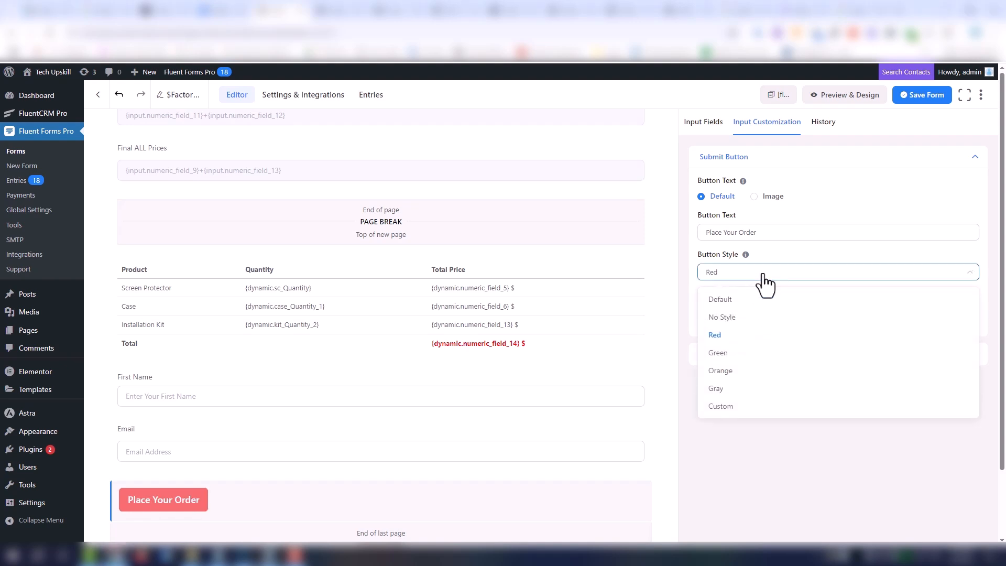
{"action": "left_click", "coordinate": [763, 274]}
{"action": "left_click", "coordinate": [420, 511]}
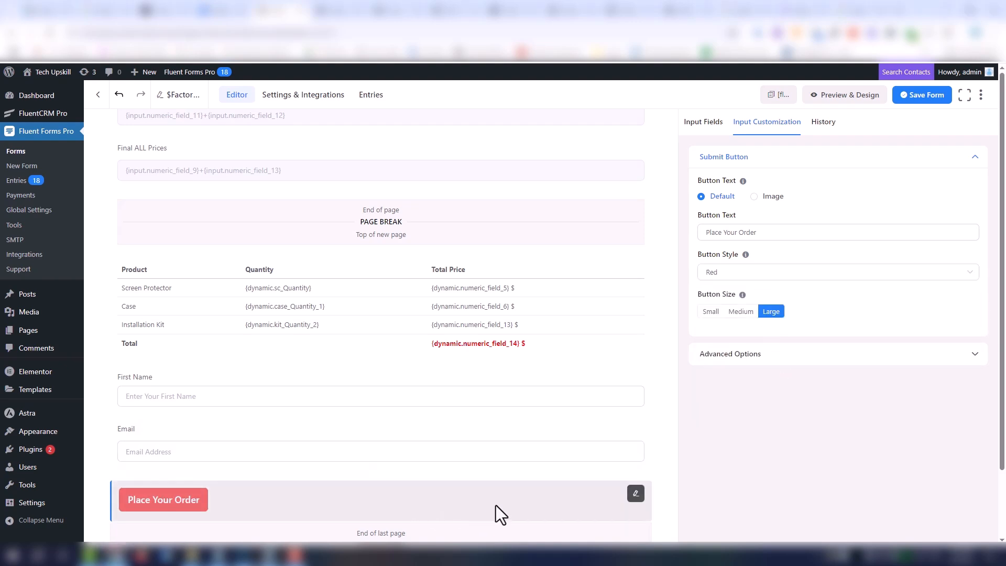
- Add a Custom Payment Amount field below the Email field and label it "Payment Amount"
{"action": "left_click", "coordinate": [381, 470]}
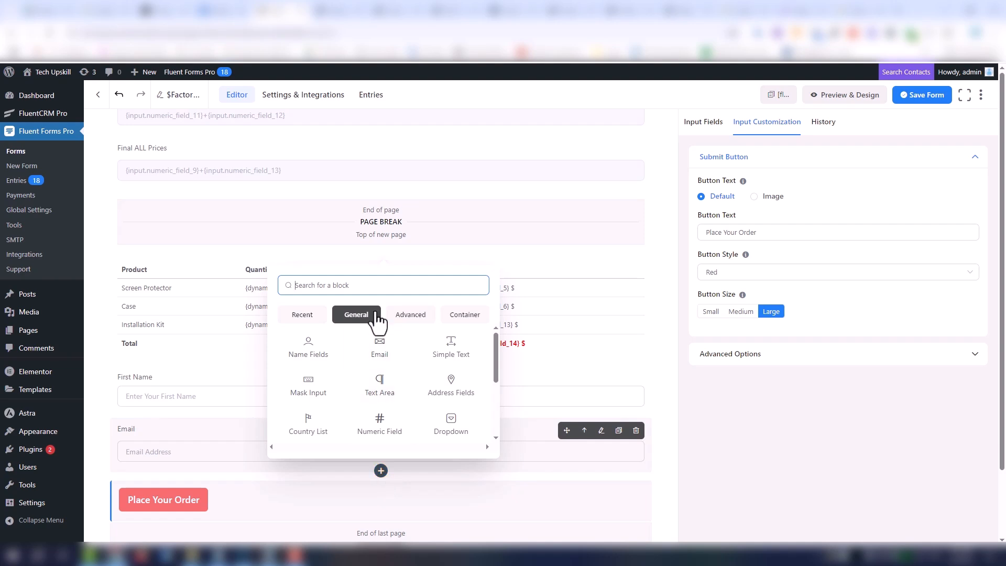
{"action": "type", "text": "pay"}
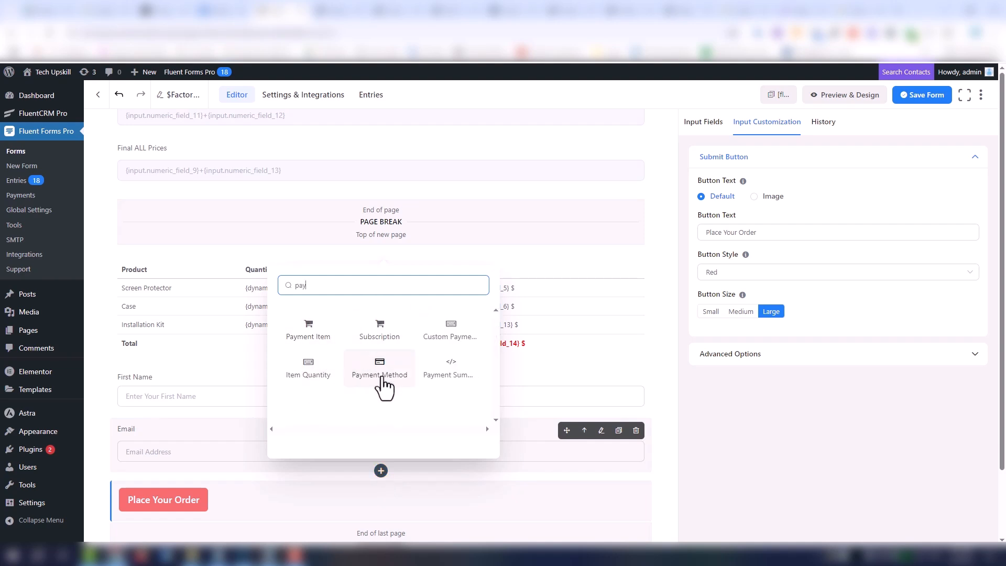
{"action": "left_click", "coordinate": [454, 331]}
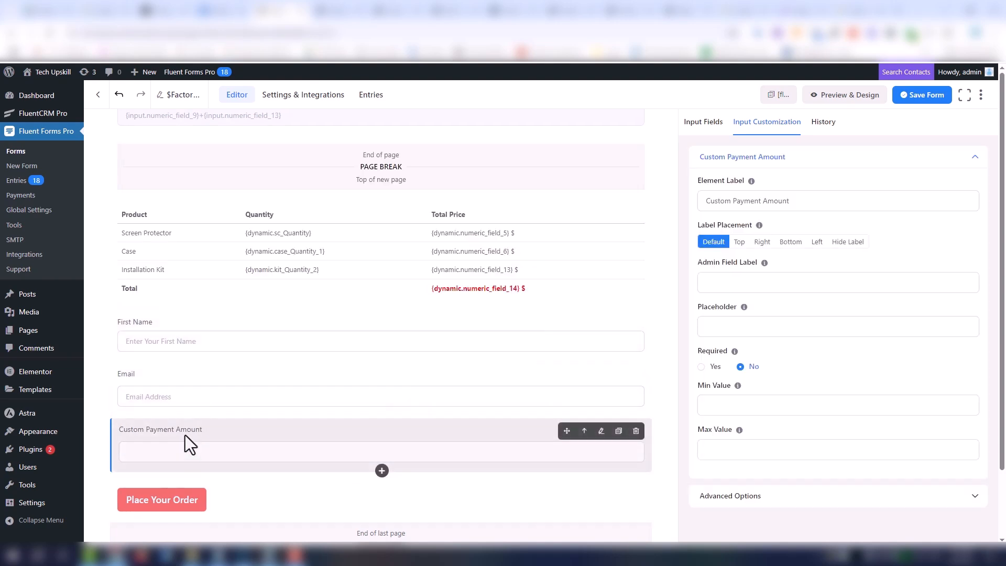
{"action": "double_click", "coordinate": [710, 200]}
{"action": "key", "text": "BackSpace"}
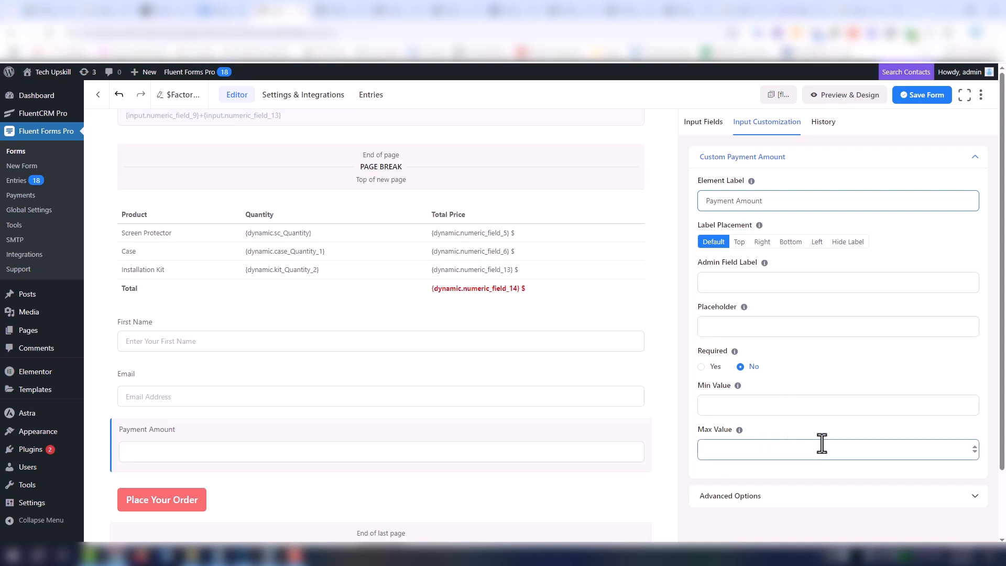
- Enable calculation on the Payment Amount field and set its expression to the Final ALL Prices field
{"action": "left_click", "coordinate": [848, 497]}
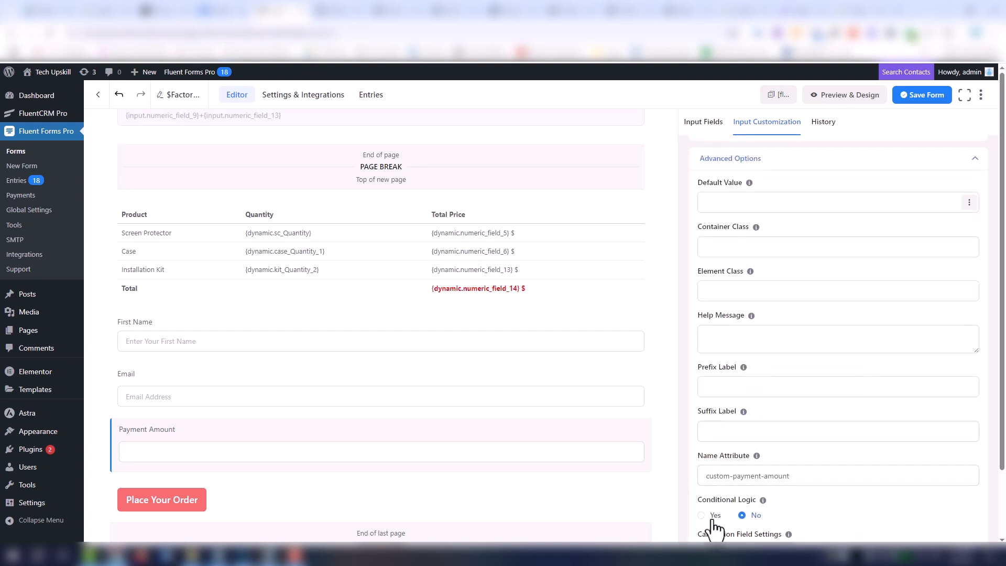
{"action": "scroll", "coordinate": [736, 503], "scroll_direction": "down", "scroll_amount": 3}
{"action": "left_click", "coordinate": [743, 472]}
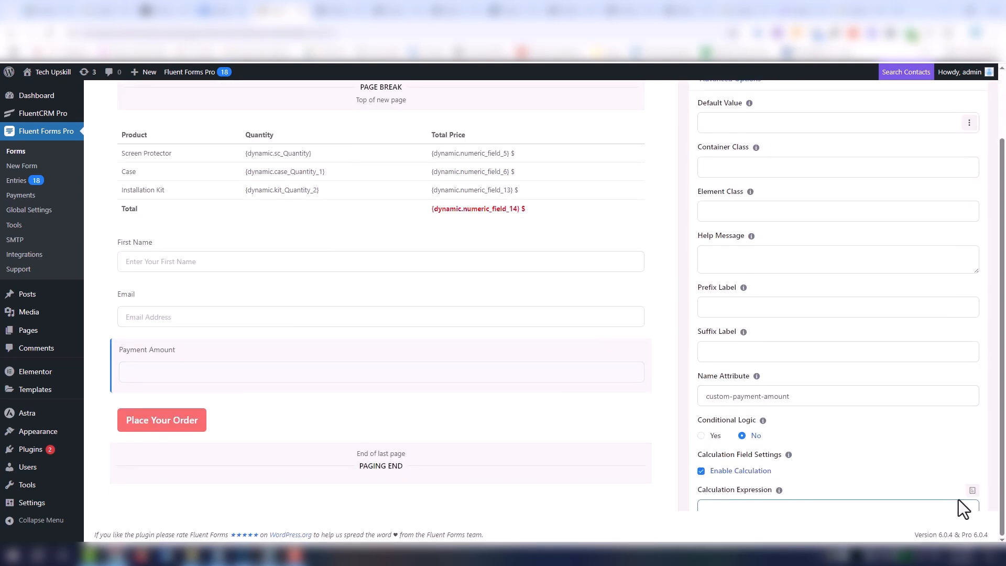
{"action": "left_click", "coordinate": [971, 492]}
{"action": "scroll", "coordinate": [962, 440], "scroll_direction": "down", "scroll_amount": 5}
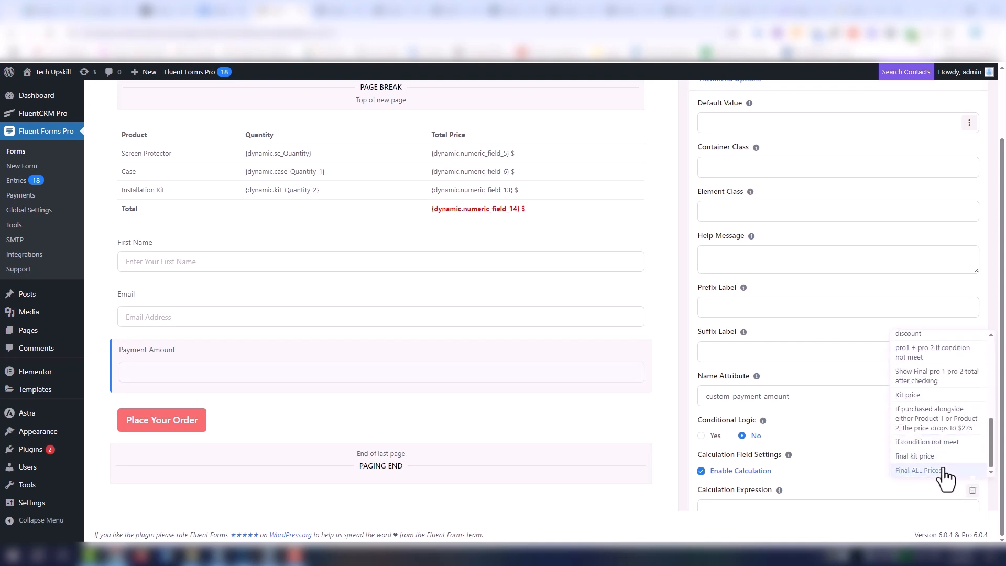
{"action": "left_click", "coordinate": [943, 472]}
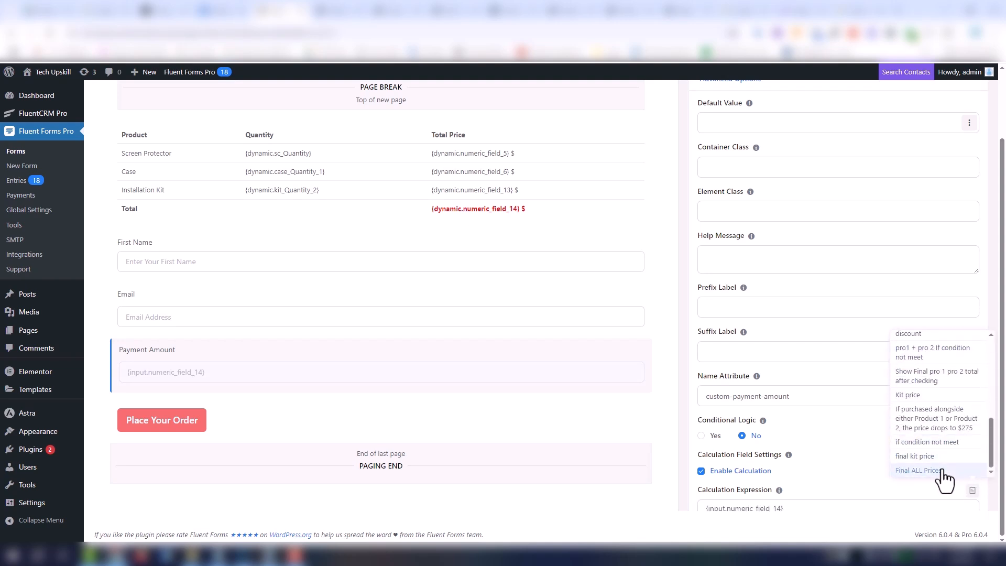
- Add a Payment Method field below Payment Amount and disable its Offline Payment option, leaving only PayPal
{"action": "left_click", "coordinate": [382, 391]}
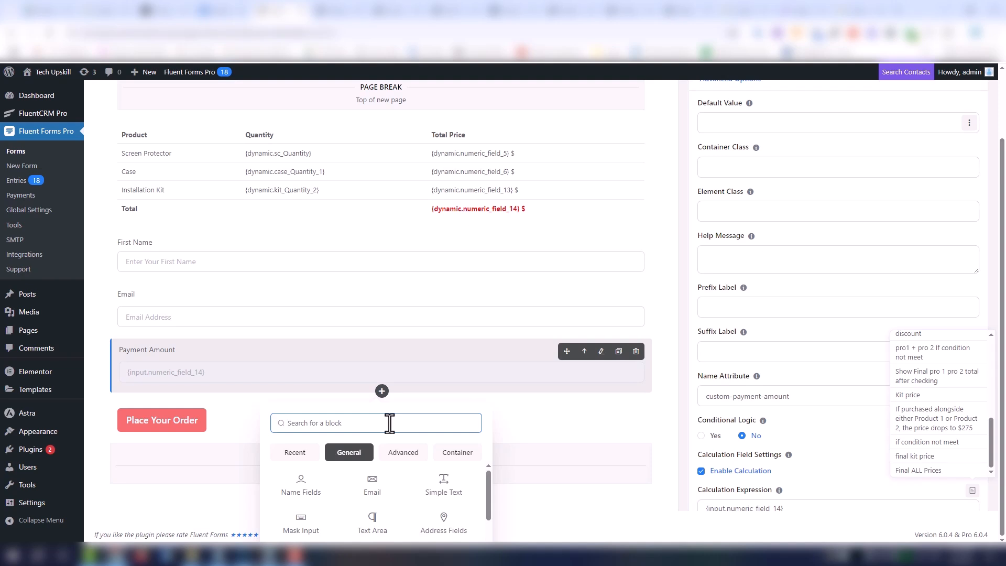
{"action": "type", "text": "pay"}
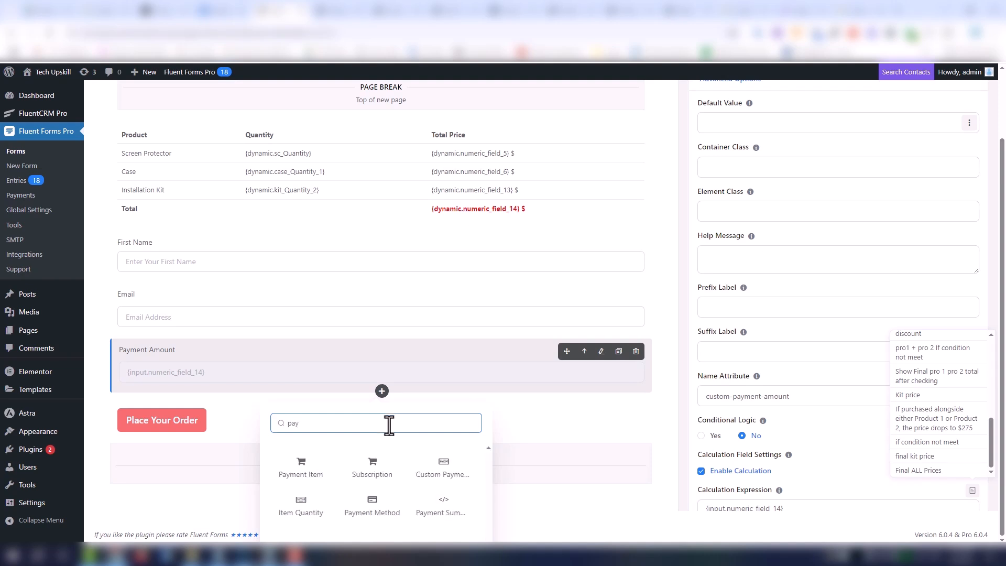
{"action": "left_click", "coordinate": [386, 516]}
{"action": "scroll", "coordinate": [294, 427], "scroll_direction": "up", "scroll_amount": 2}
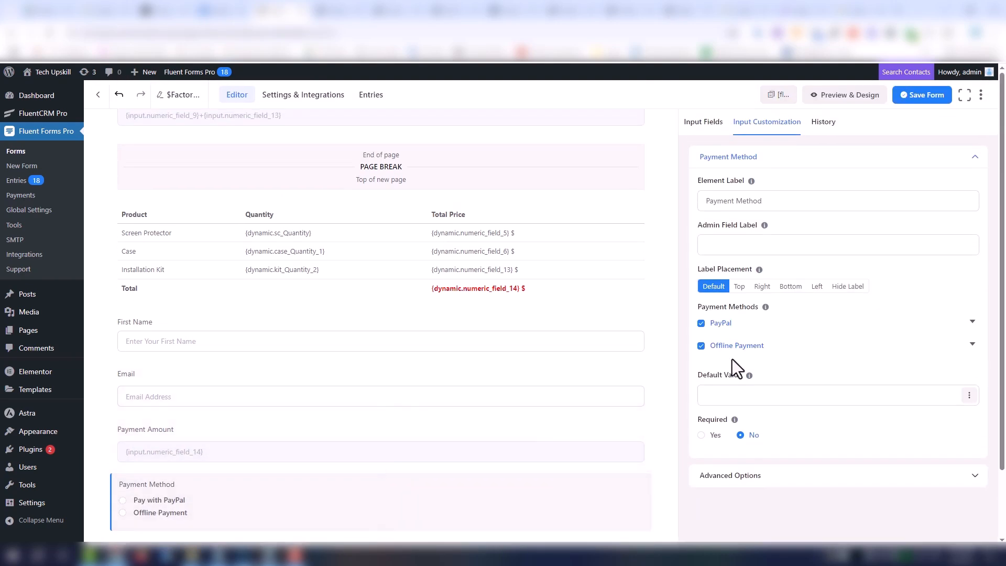
{"action": "left_click", "coordinate": [701, 346]}
- Make the Payment Method field required
{"action": "scroll", "coordinate": [842, 341], "scroll_direction": "down", "scroll_amount": 2}
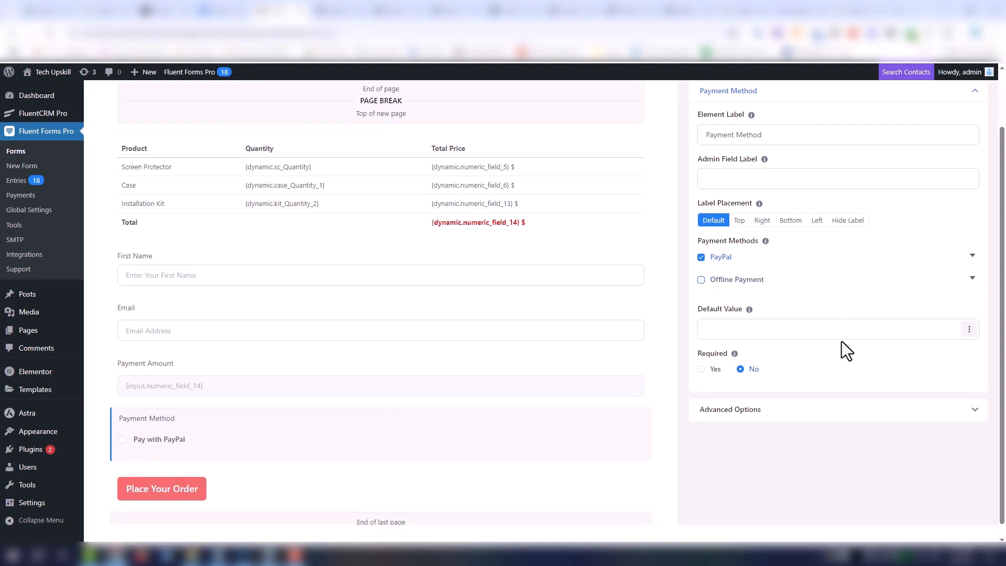
{"action": "scroll", "coordinate": [847, 368], "scroll_direction": "up", "scroll_amount": 2}
{"action": "scroll", "coordinate": [429, 394], "scroll_direction": "down", "scroll_amount": 2}
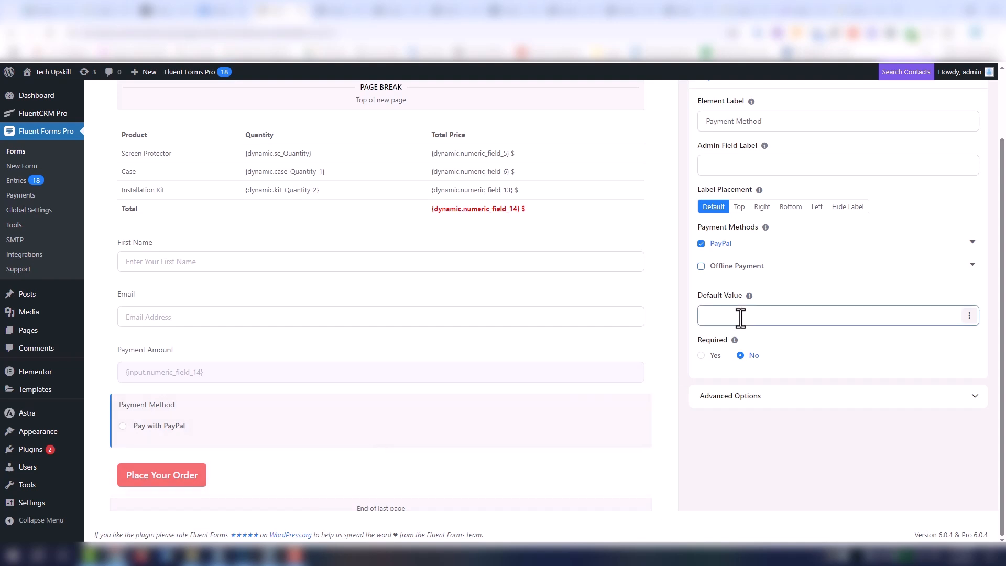
{"action": "left_click", "coordinate": [713, 356]}
{"action": "scroll", "coordinate": [632, 426], "scroll_direction": "down", "scroll_amount": 1}
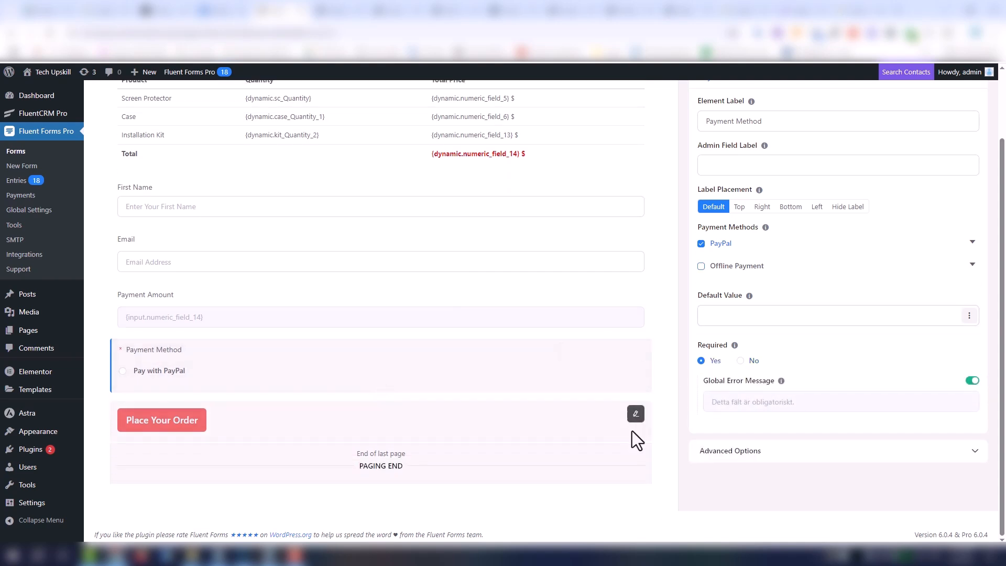
- Fill in the published order form with a case quantity of 3 and an installation kit quantity of 1, and get the price
{"action": "scroll", "coordinate": [495, 423], "scroll_direction": "up", "scroll_amount": 4}
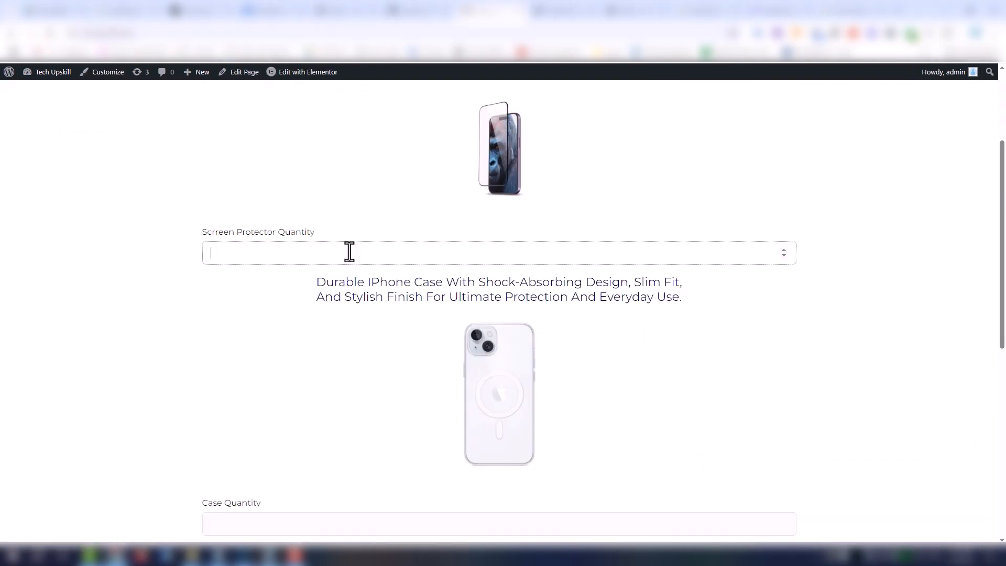
{"action": "scroll", "coordinate": [349, 252], "scroll_direction": "down", "scroll_amount": 4}
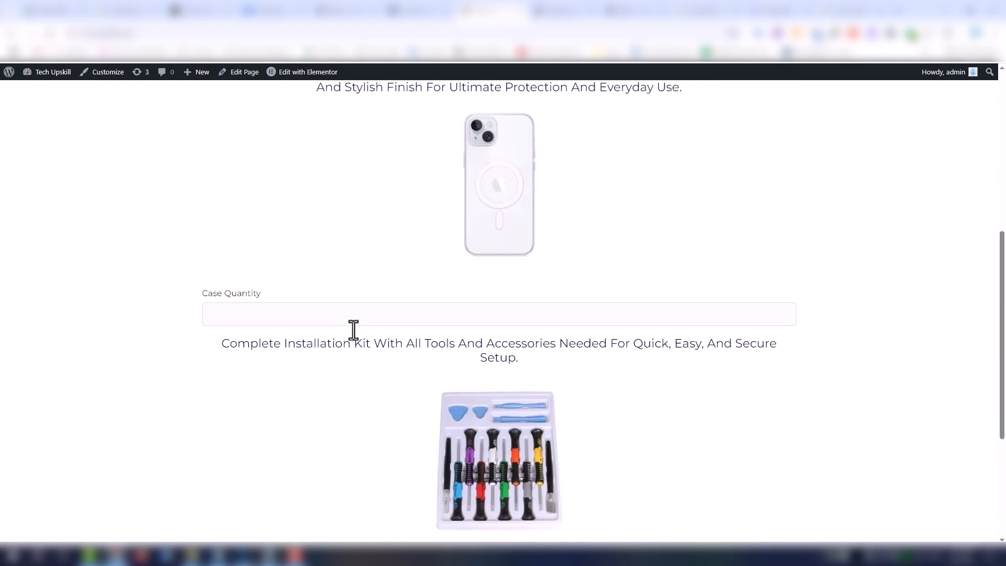
{"action": "left_click", "coordinate": [322, 319]}
{"action": "type", "text": "3"}
{"action": "scroll", "coordinate": [629, 359], "scroll_direction": "down", "scroll_amount": 4}
{"action": "left_click", "coordinate": [662, 376]}
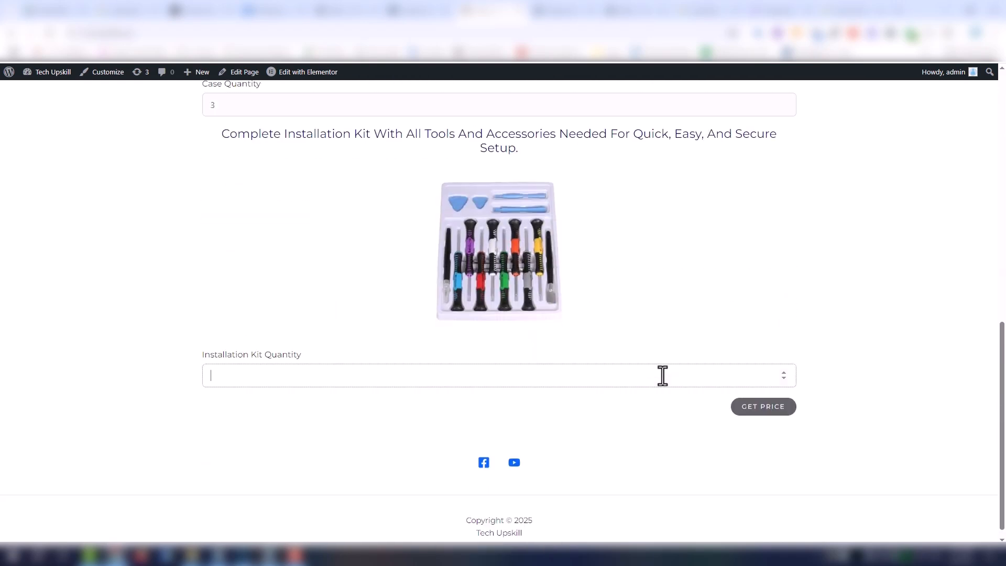
{"action": "type", "text": "1"}
{"action": "left_click", "coordinate": [780, 410]}
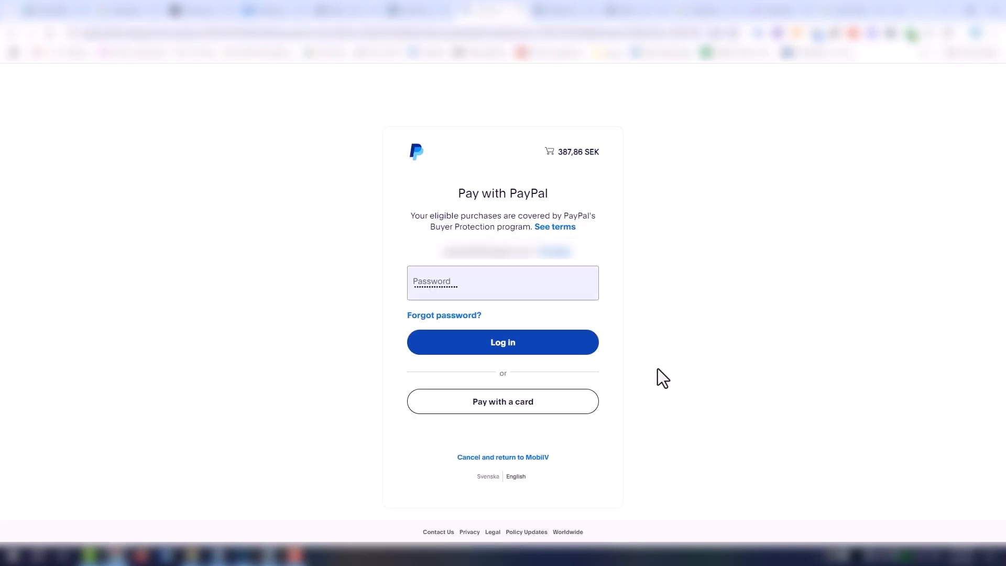
- Try to log in on the PayPal payment page with the account password and check the order amount beside the cart
{"action": "left_click", "coordinate": [496, 272]}
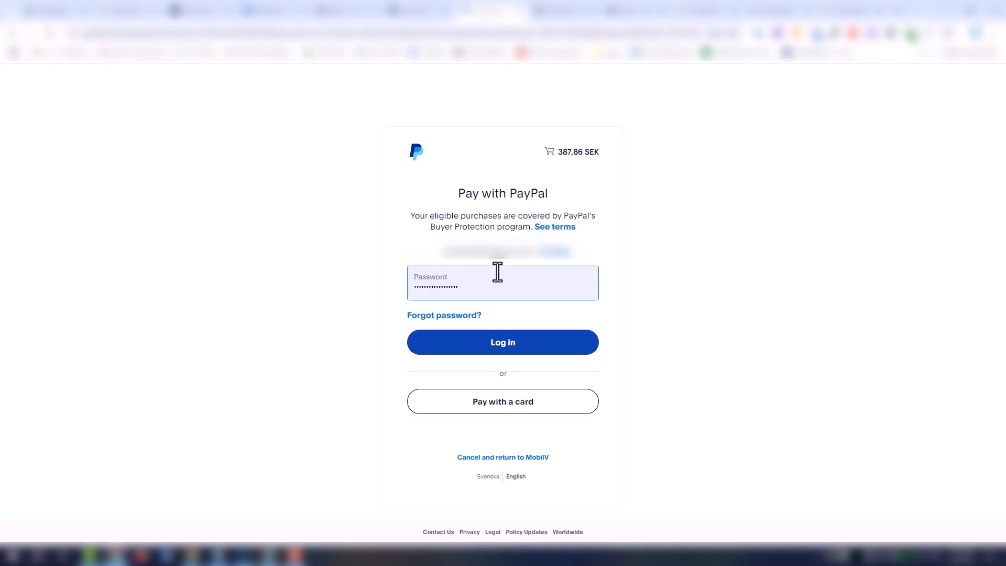
{"action": "left_click", "coordinate": [524, 342]}
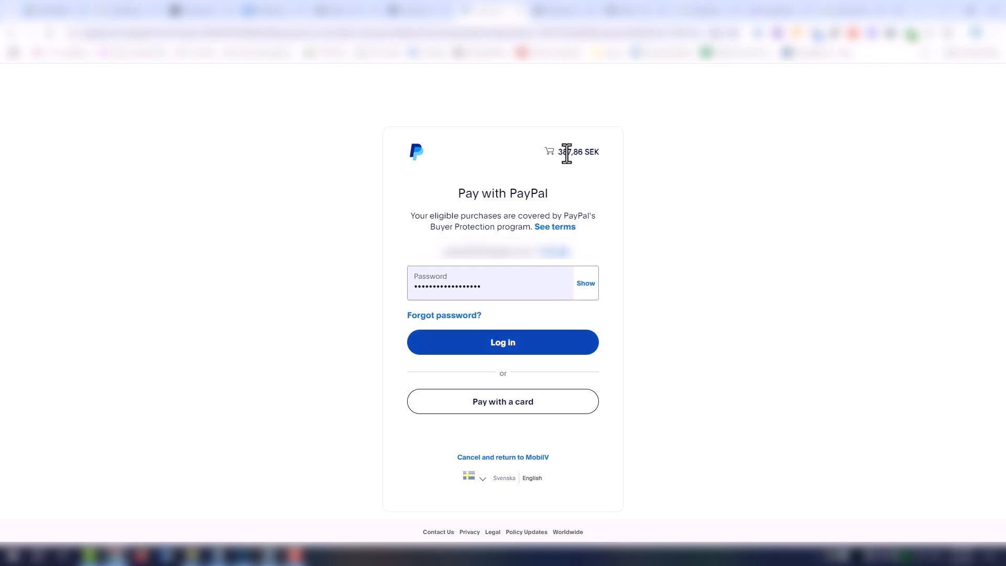
{"action": "left_click_drag", "start_coordinate": [560, 153], "coordinate": [594, 159]}
{"action": "left_click", "coordinate": [612, 161]}
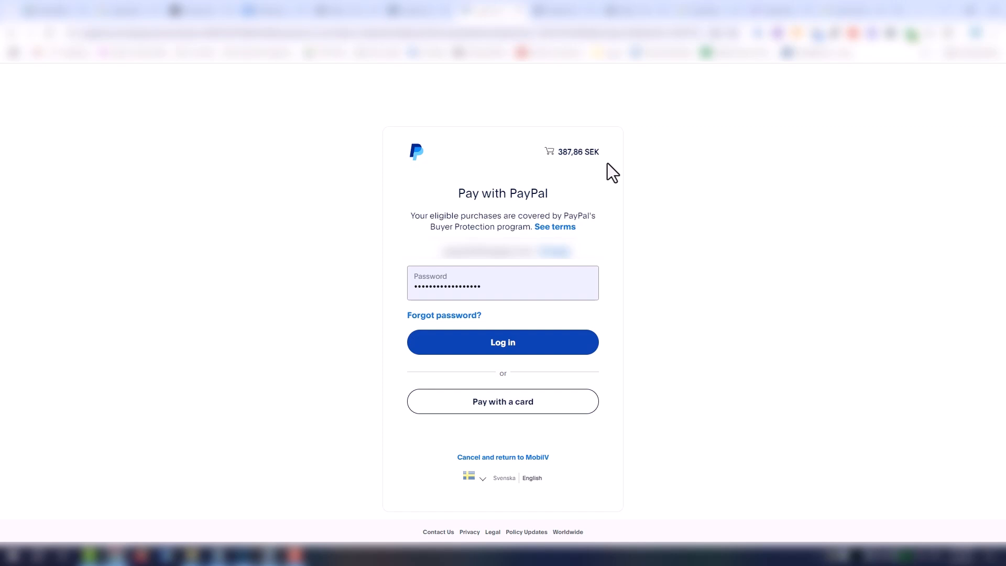